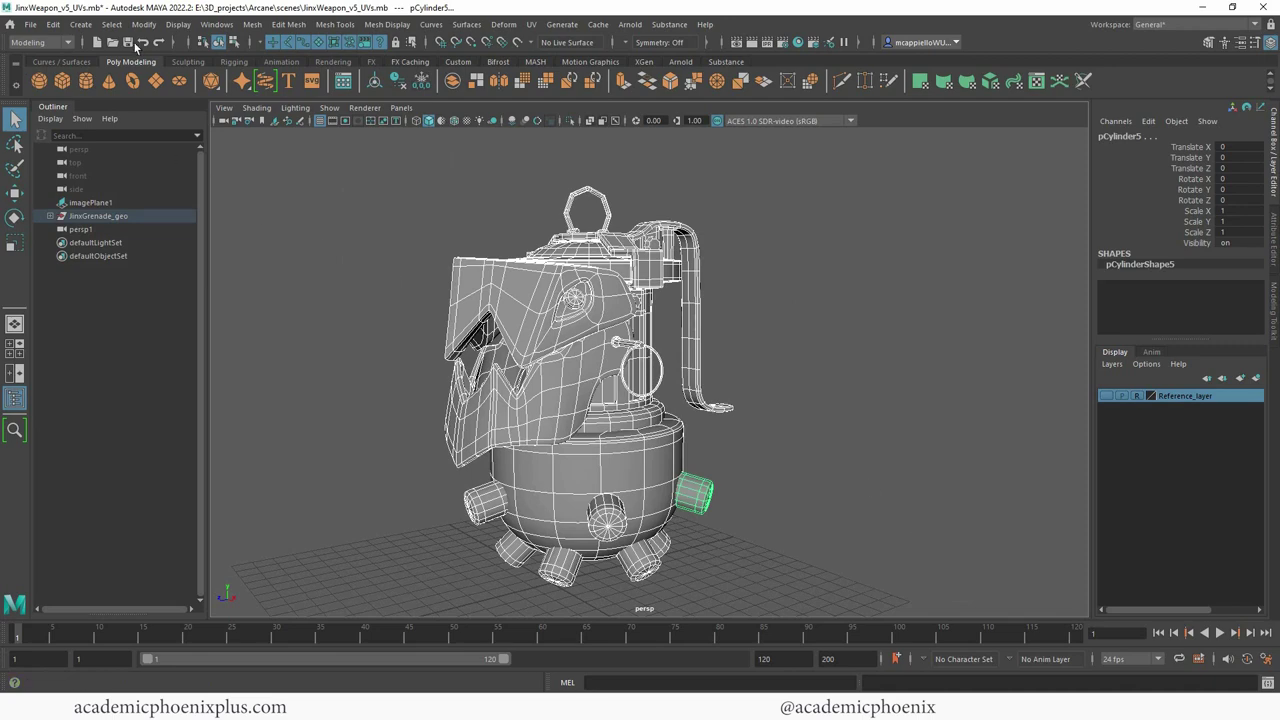
Step: Export the selected grenade geometry as an OBJ file named JinxGrenade in the project's scenes folder
left_click(31, 25)
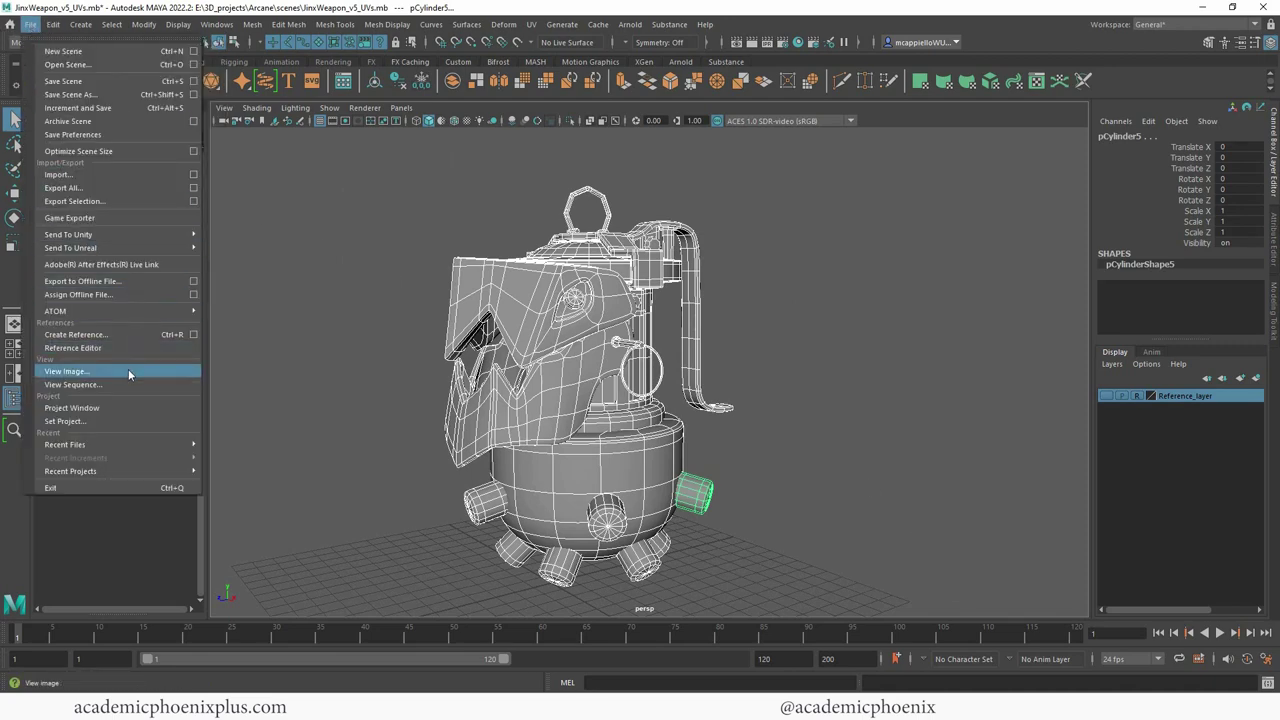
left_click(140, 205)
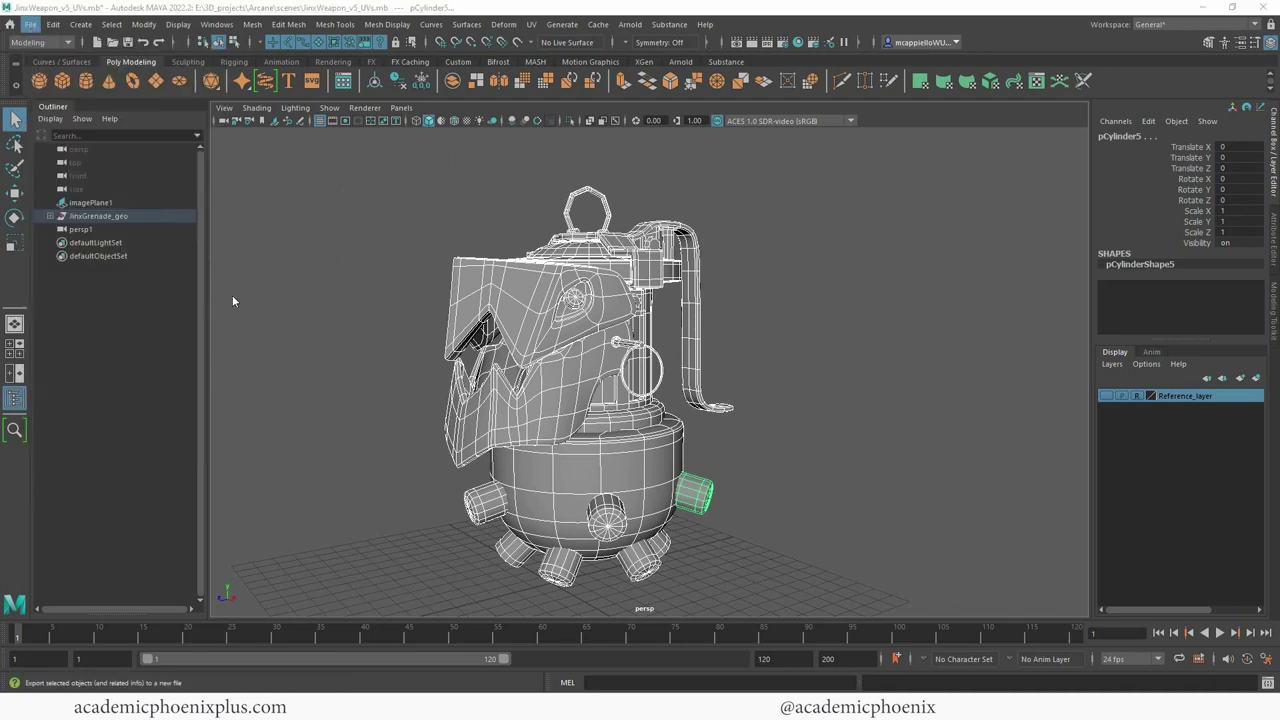
left_click(344, 504)
left_click(344, 504)
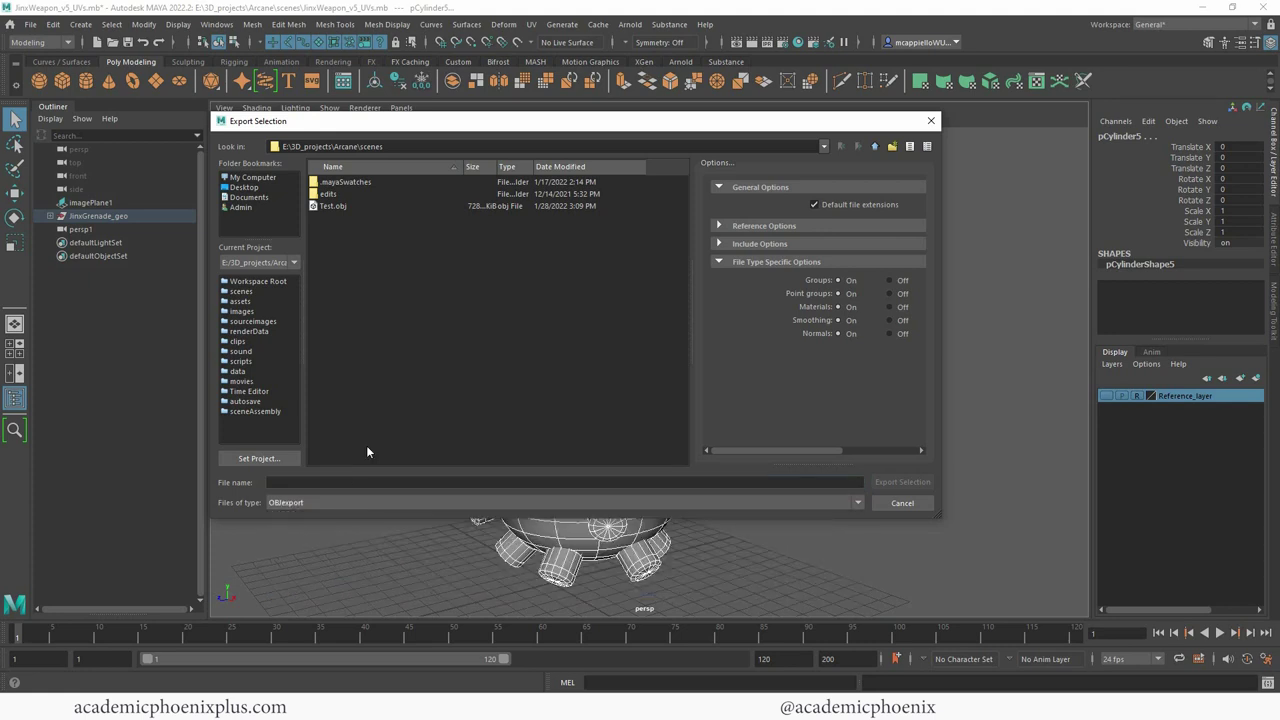
left_click(450, 206)
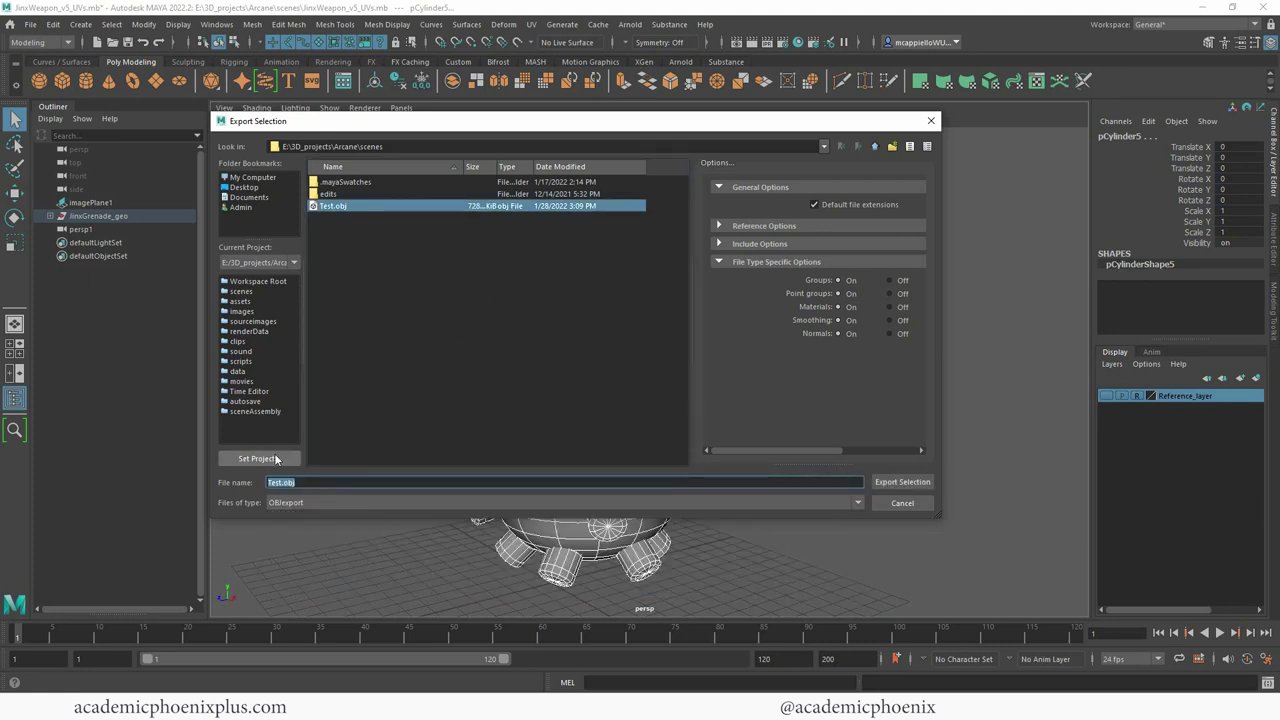
type("JinxGrenade")
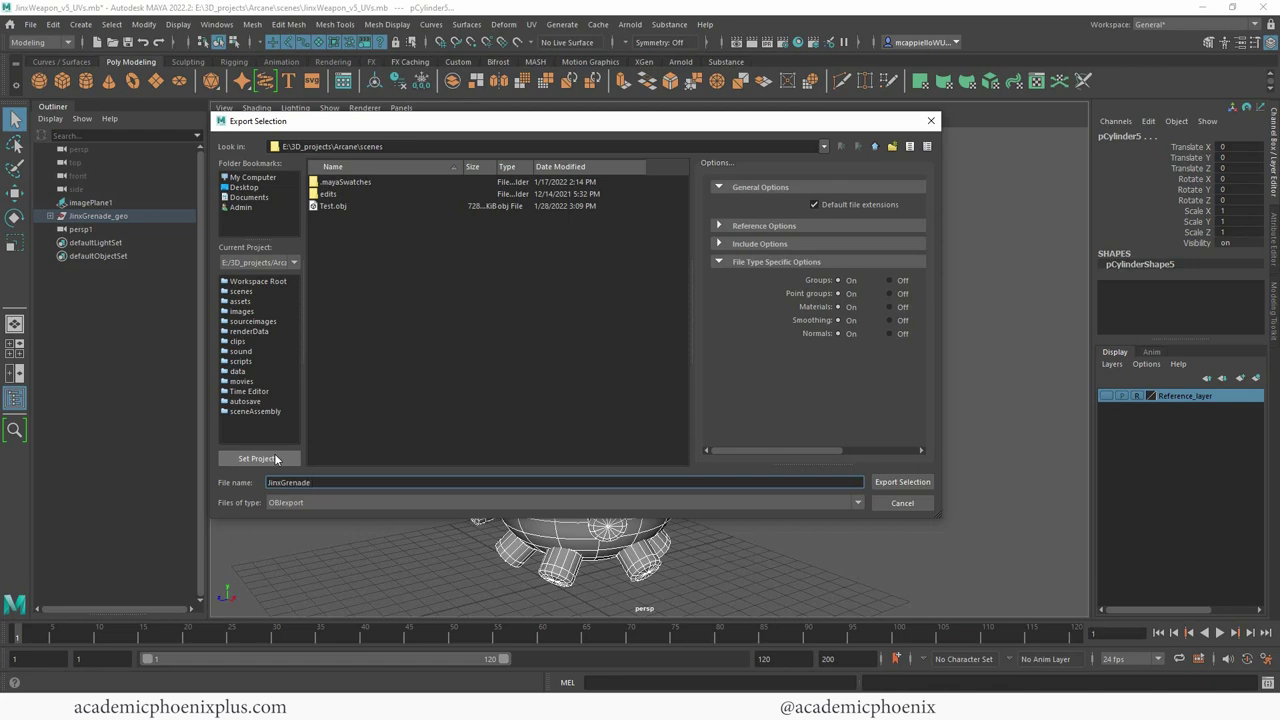
key("Return")
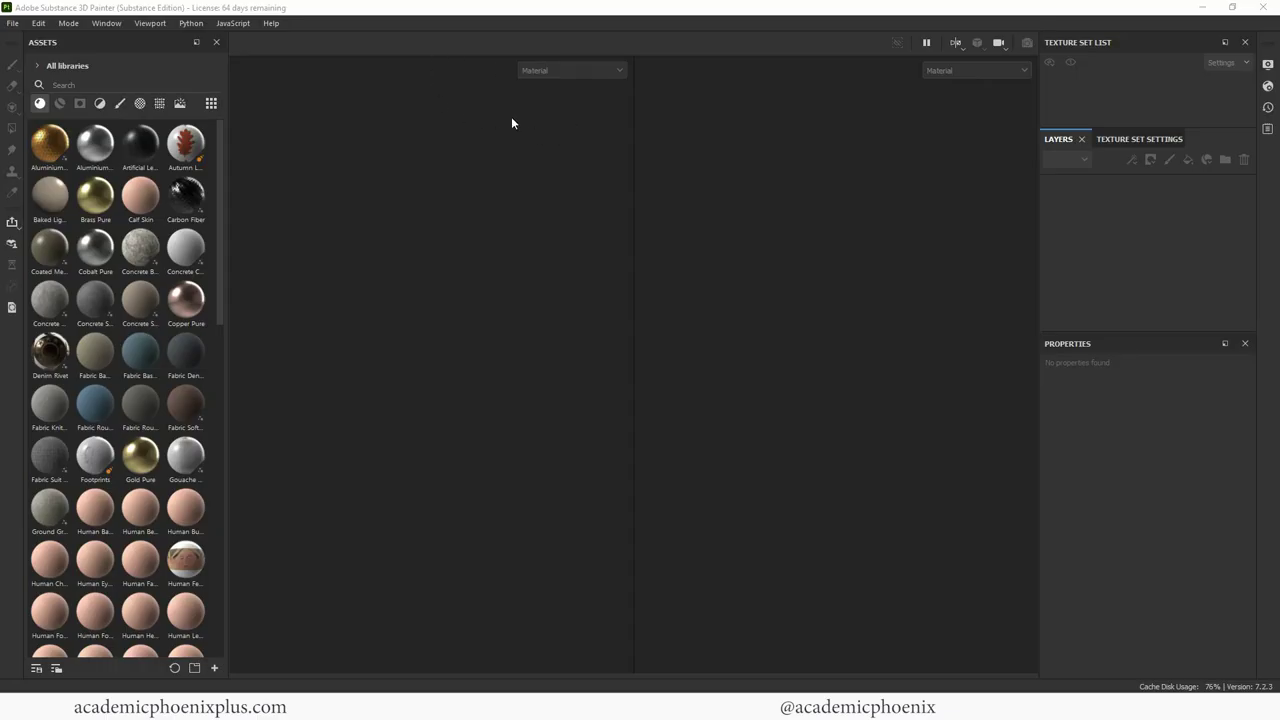
Step: In Substance 3D Painter, create a new project from the JinxGrenade mesh with a document resolution of 2048
left_click(13, 23)
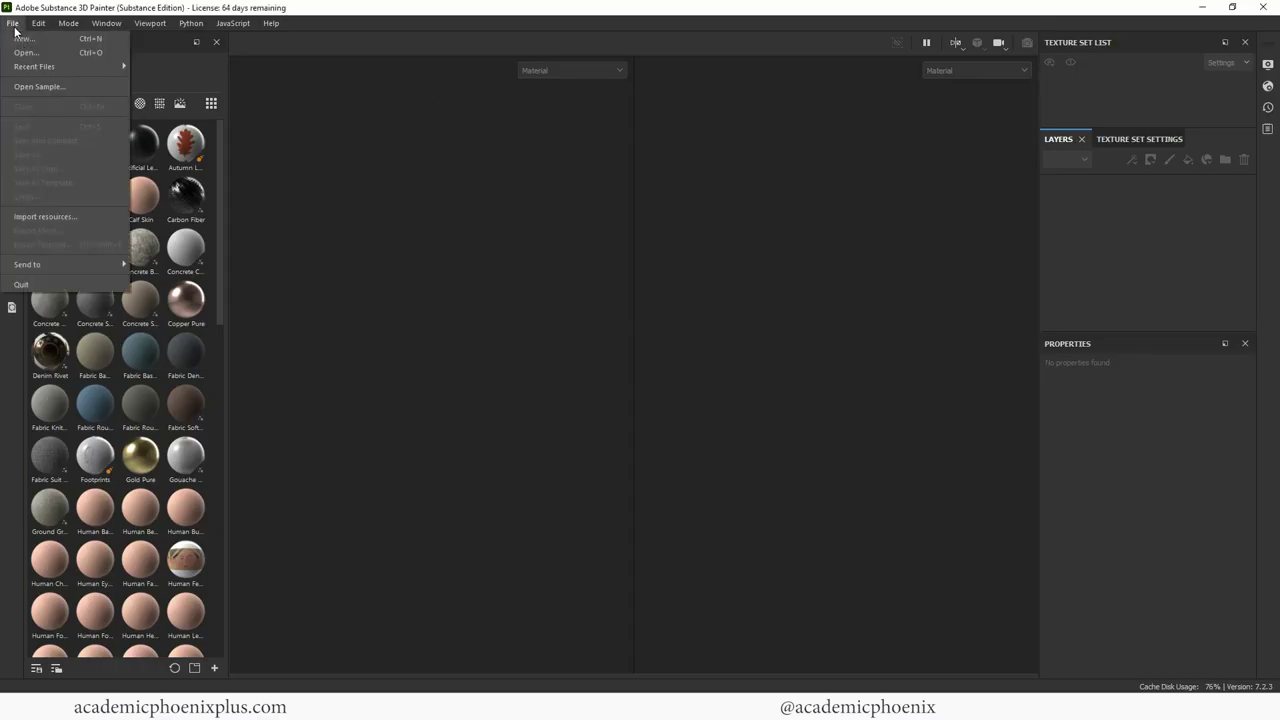
left_click(28, 38)
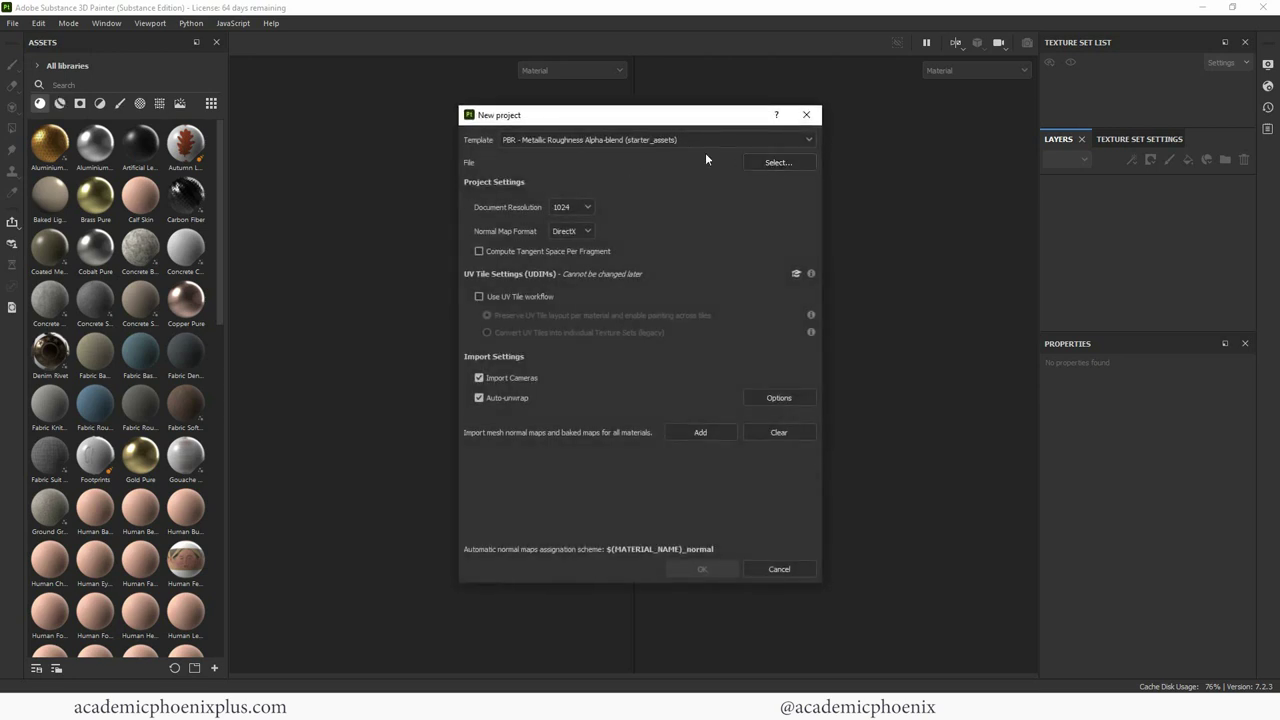
left_click(777, 162)
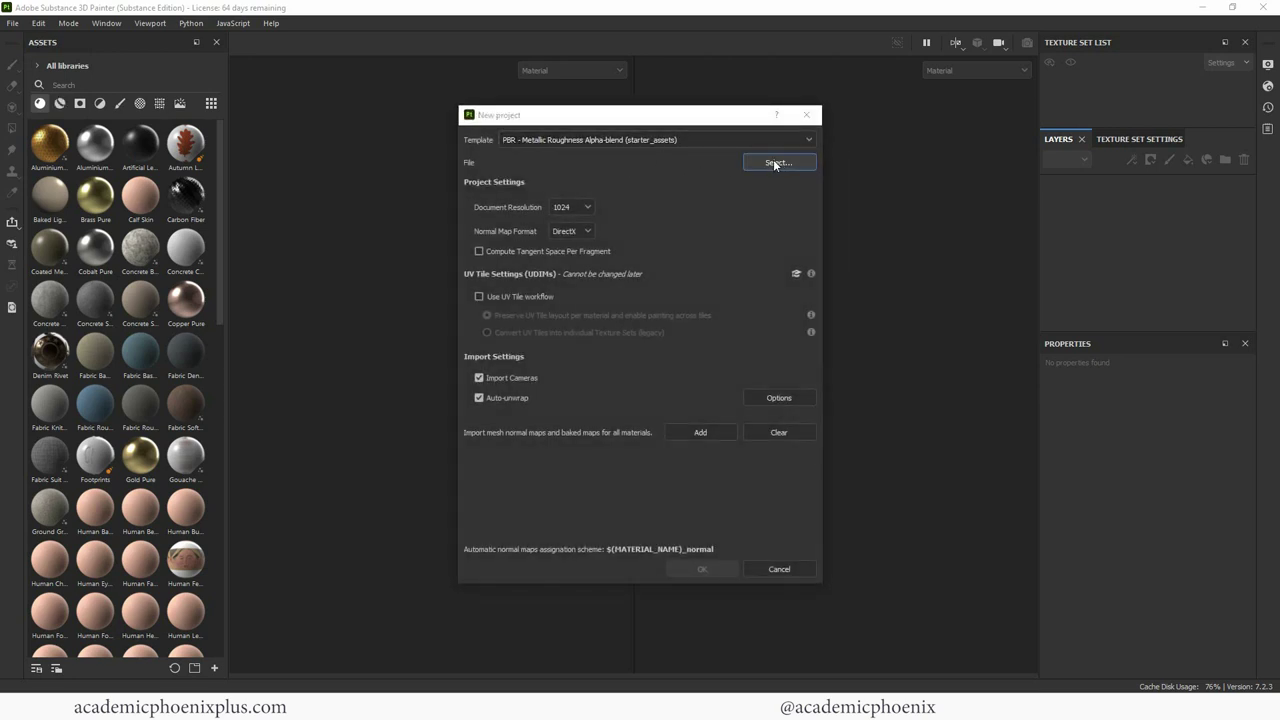
left_click(762, 268)
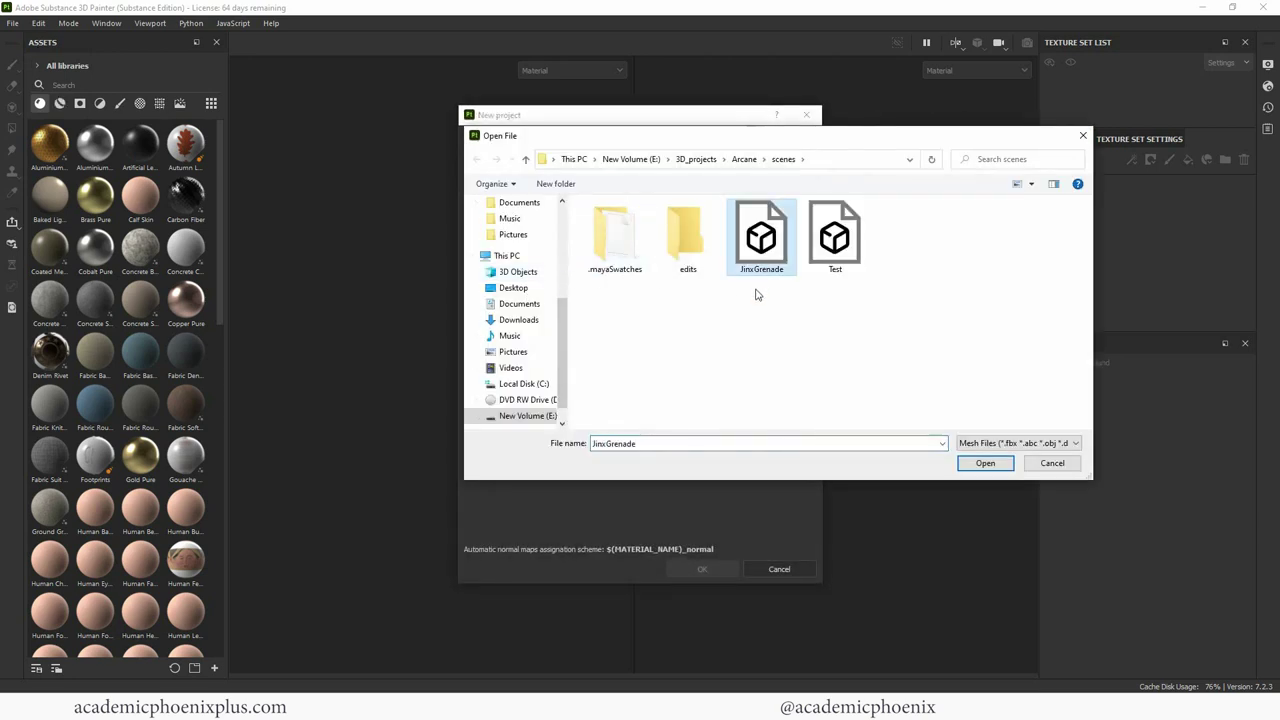
double_click(768, 258)
left_click(580, 207)
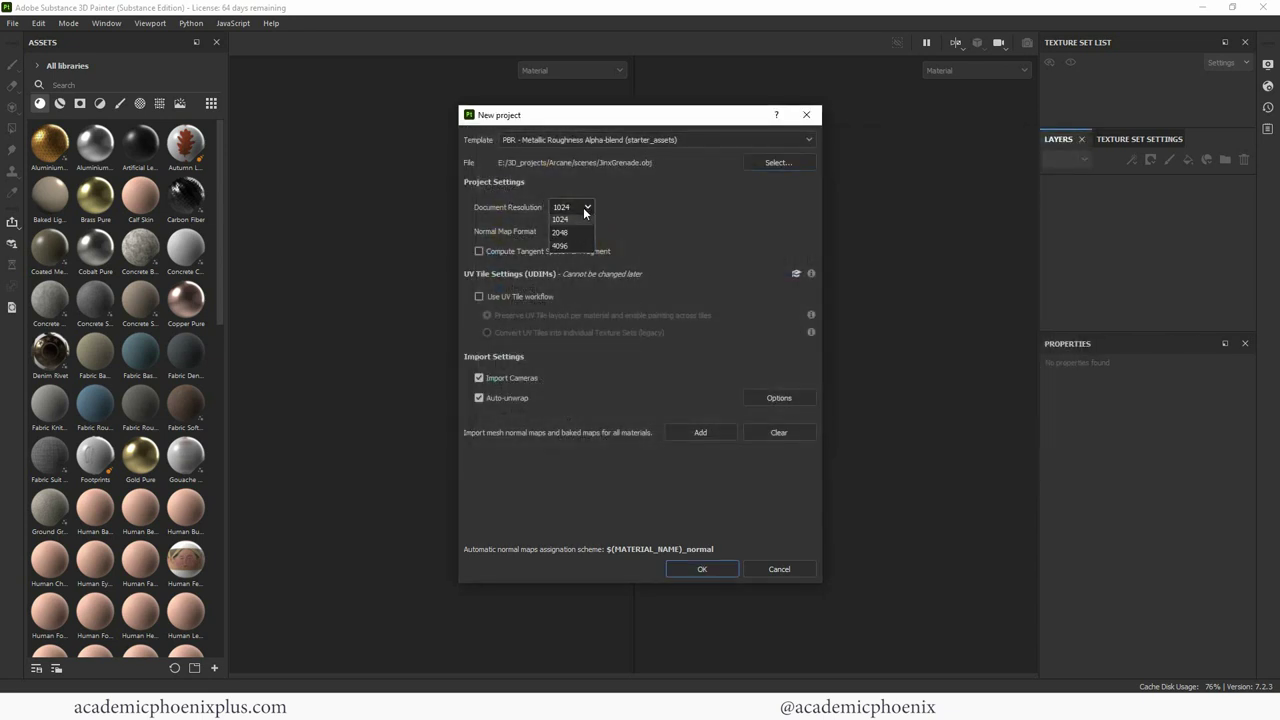
left_click(578, 274)
left_click(689, 570)
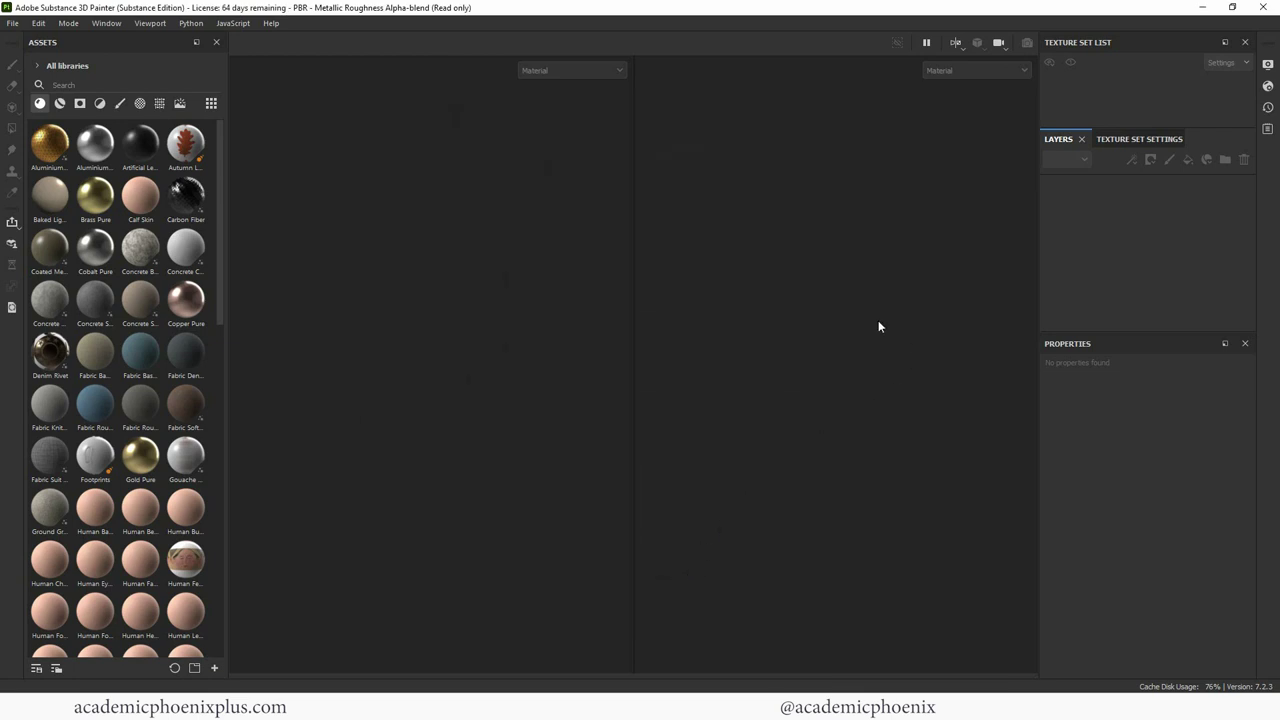
left_click_drag(553, 203, 571, 129, "alt")
right_click_drag(520, 400, 333, 374, "alt")
left_click_drag(333, 374, 440, 360, "alt")
right_click_drag(972, 197, 716, 303, "alt")
key("f")
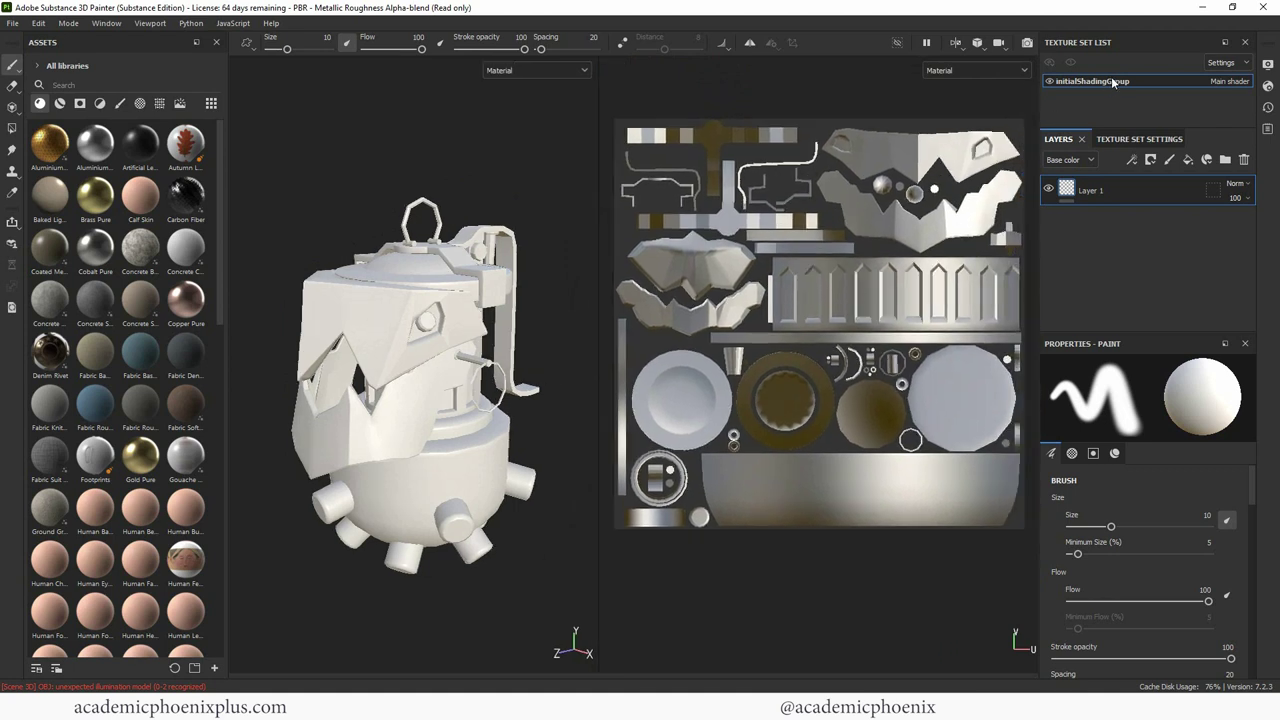
Step: Configure mesh map baking for the texture set with a 2048 output size, a dilation width of 128 and the ID map excluded
left_click(1125, 141)
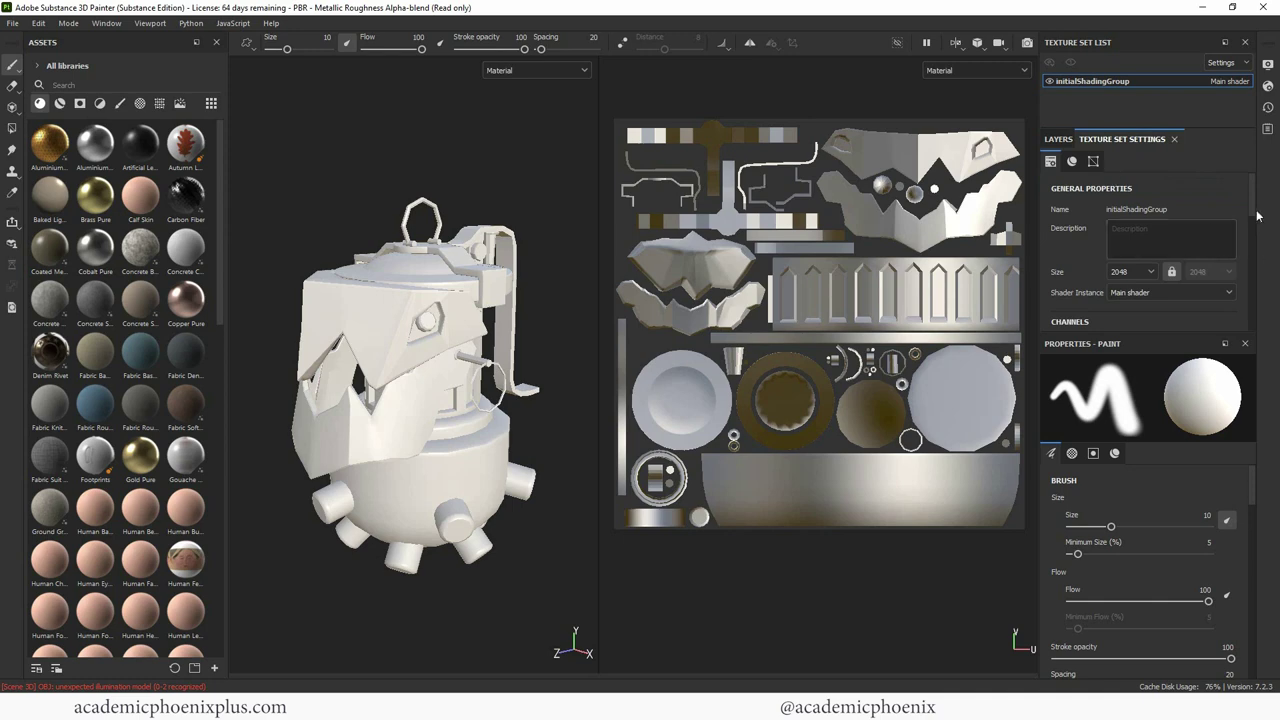
scroll(1248, 271, "down", 5)
scroll(1248, 271, "down", 5)
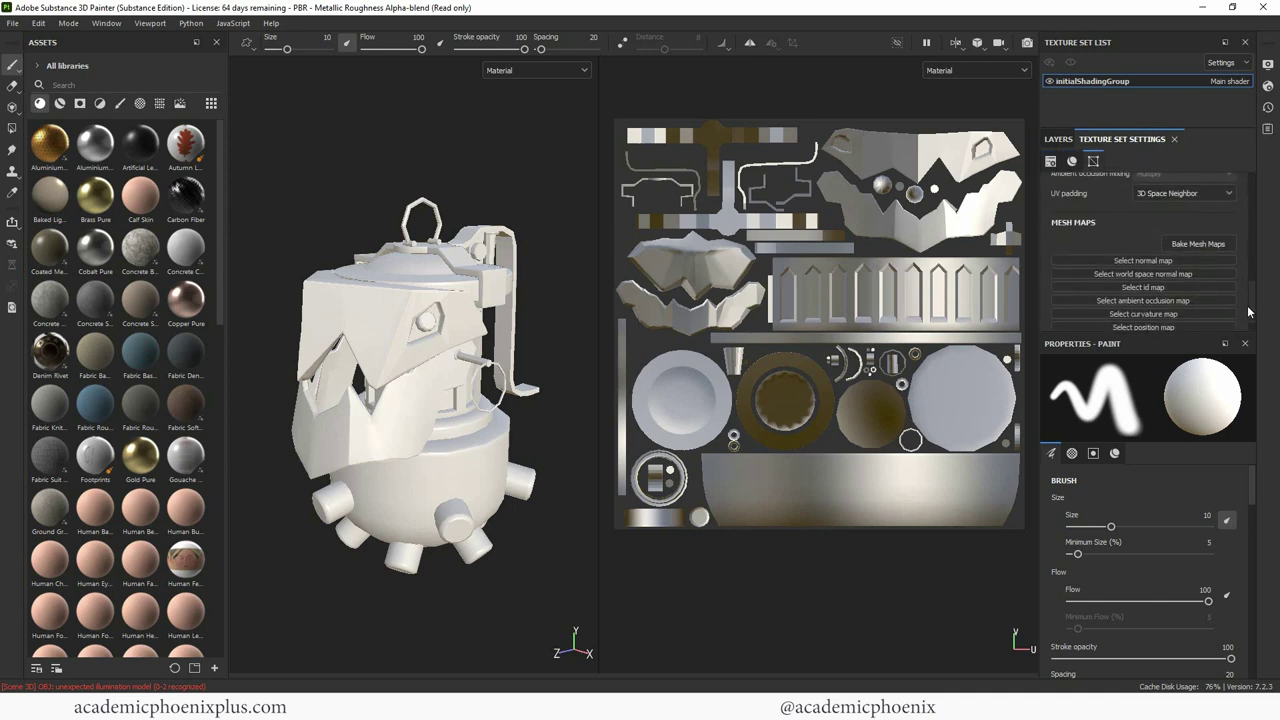
left_click(1196, 247)
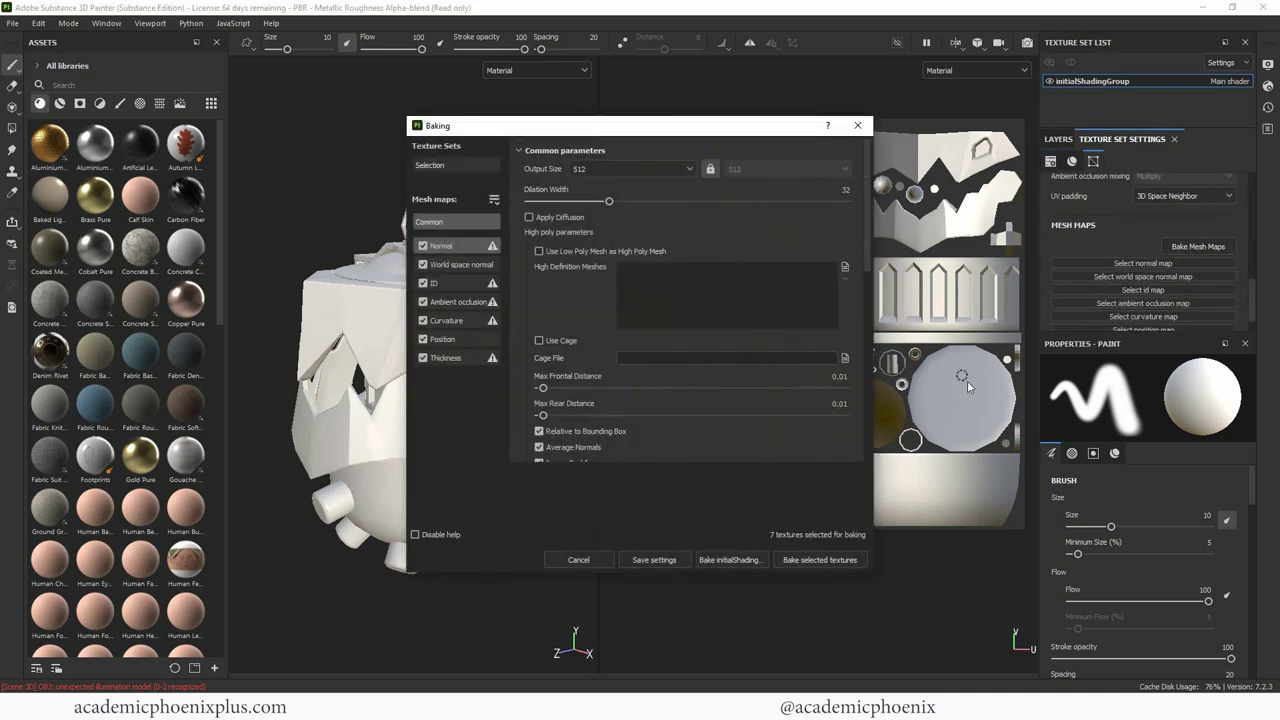
left_click(611, 169)
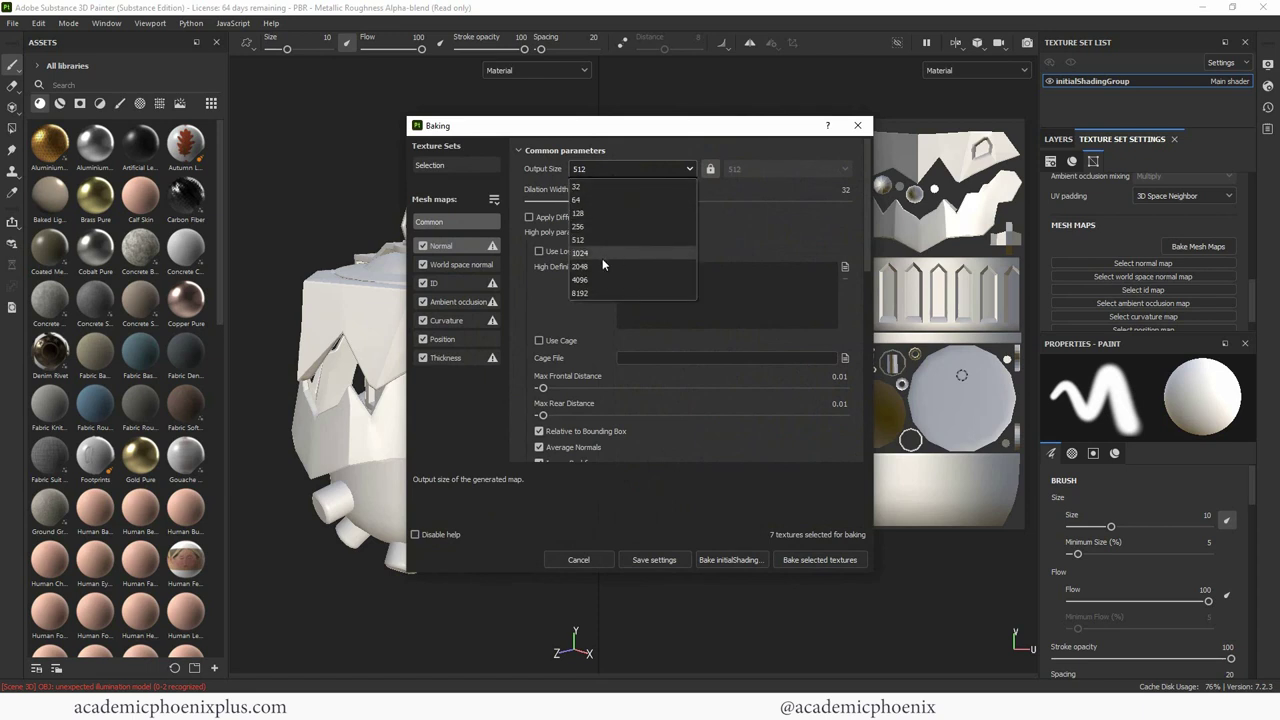
left_click(602, 259)
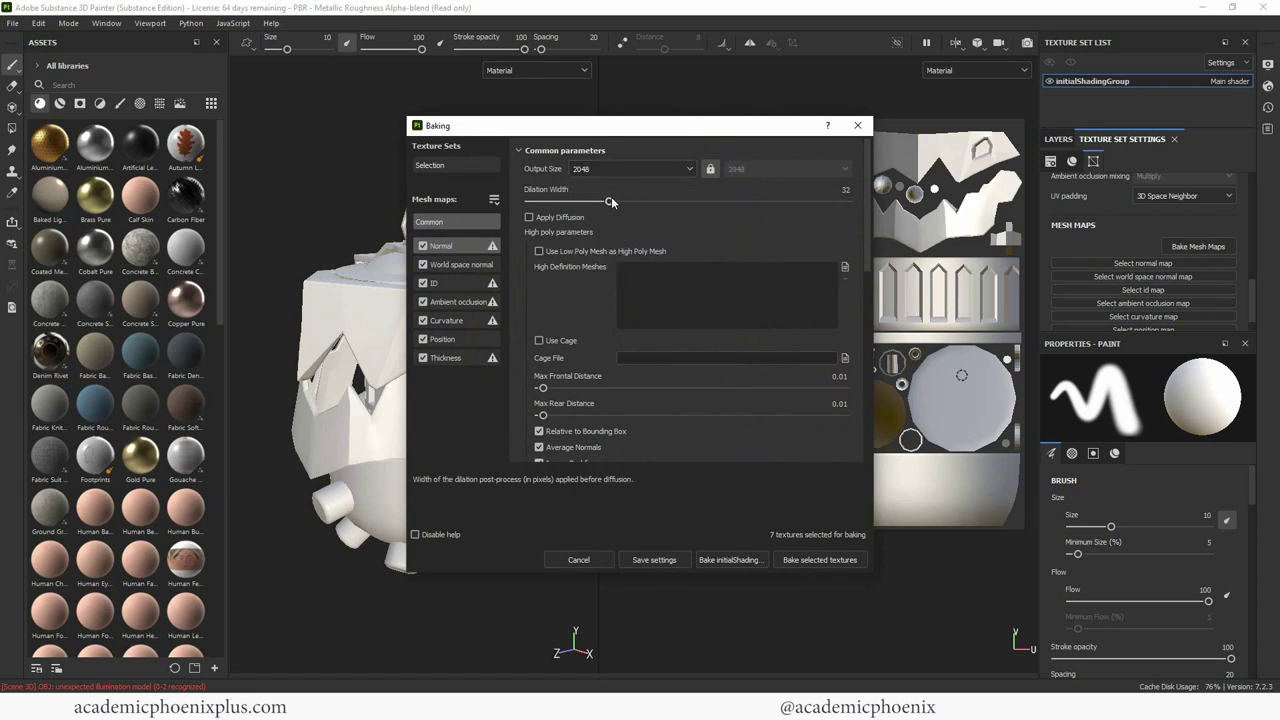
left_click_drag(611, 202, 879, 201)
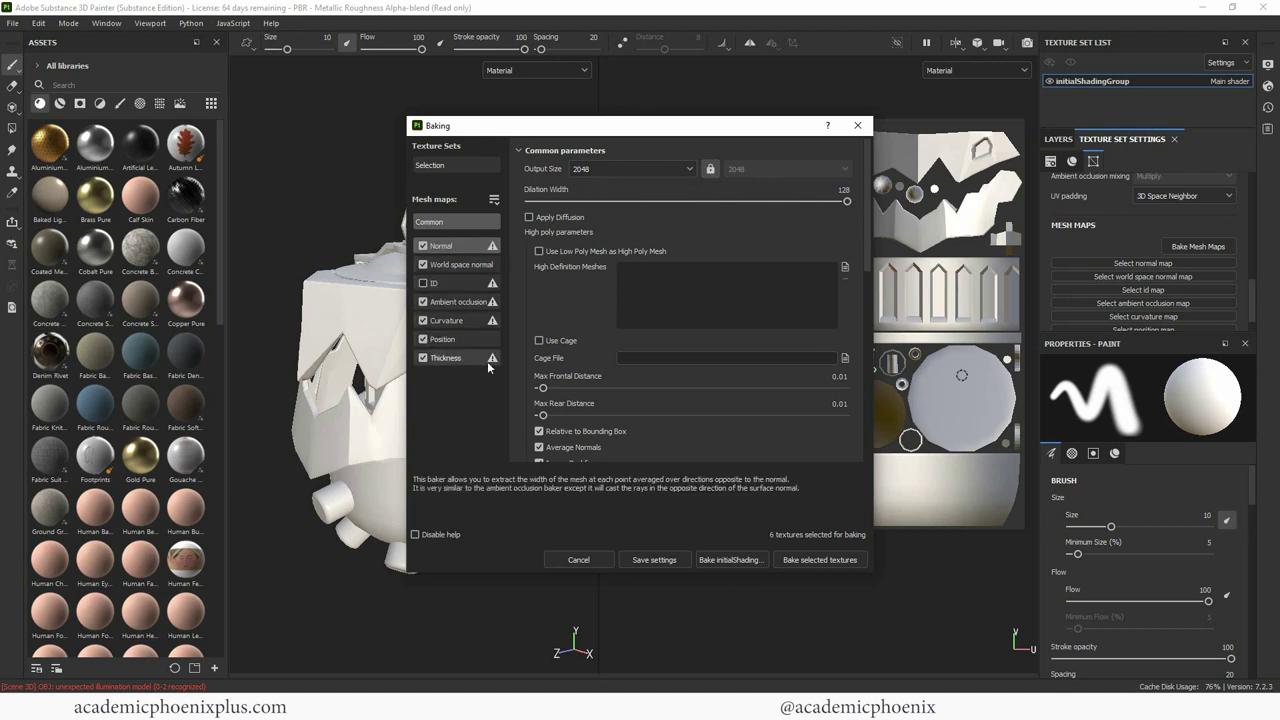
Step: Set the ambient occlusion baker to 256 secondary rays with Ignore Backface set to Always
left_click(463, 265)
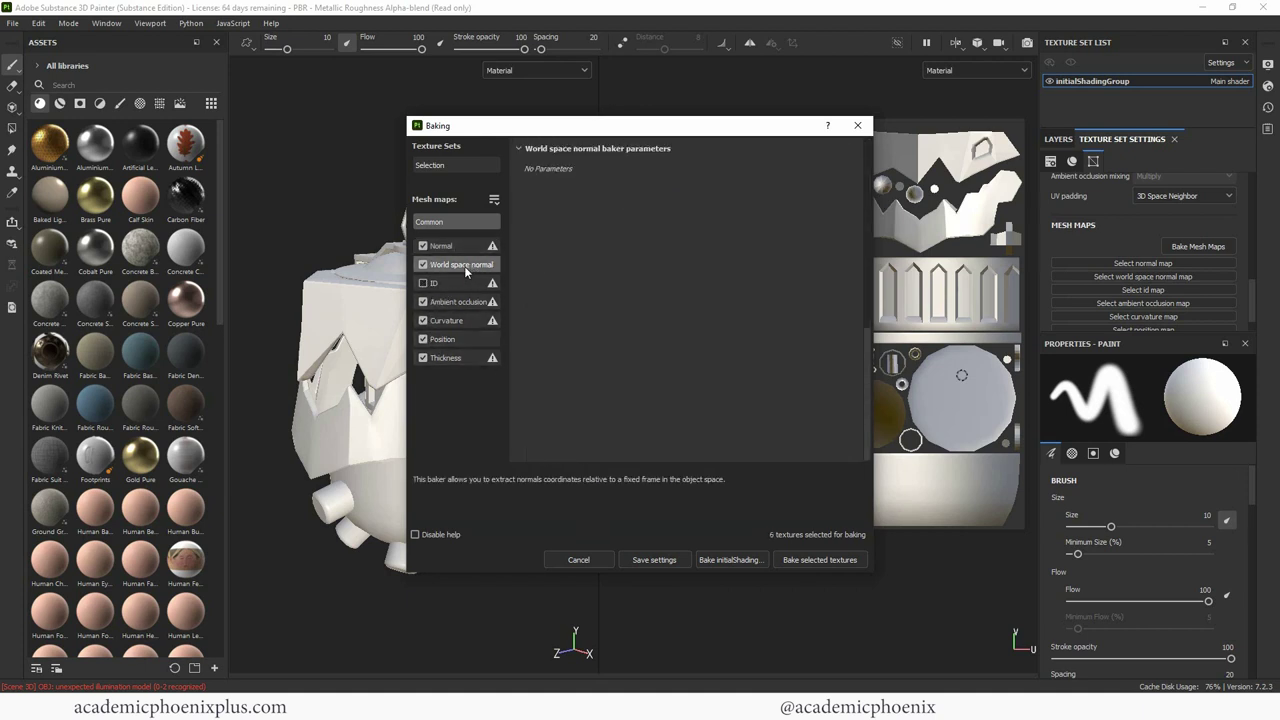
left_click(464, 301)
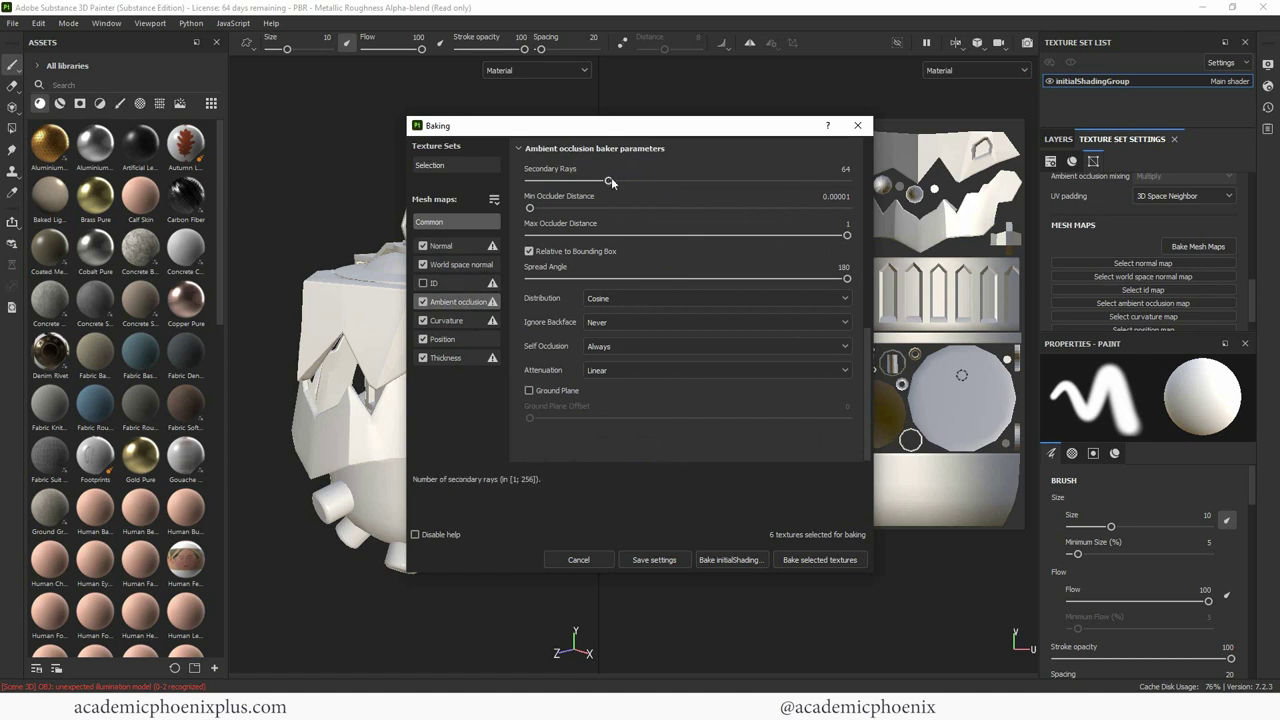
left_click_drag(616, 182, 876, 185)
left_click(614, 321)
left_click(616, 367)
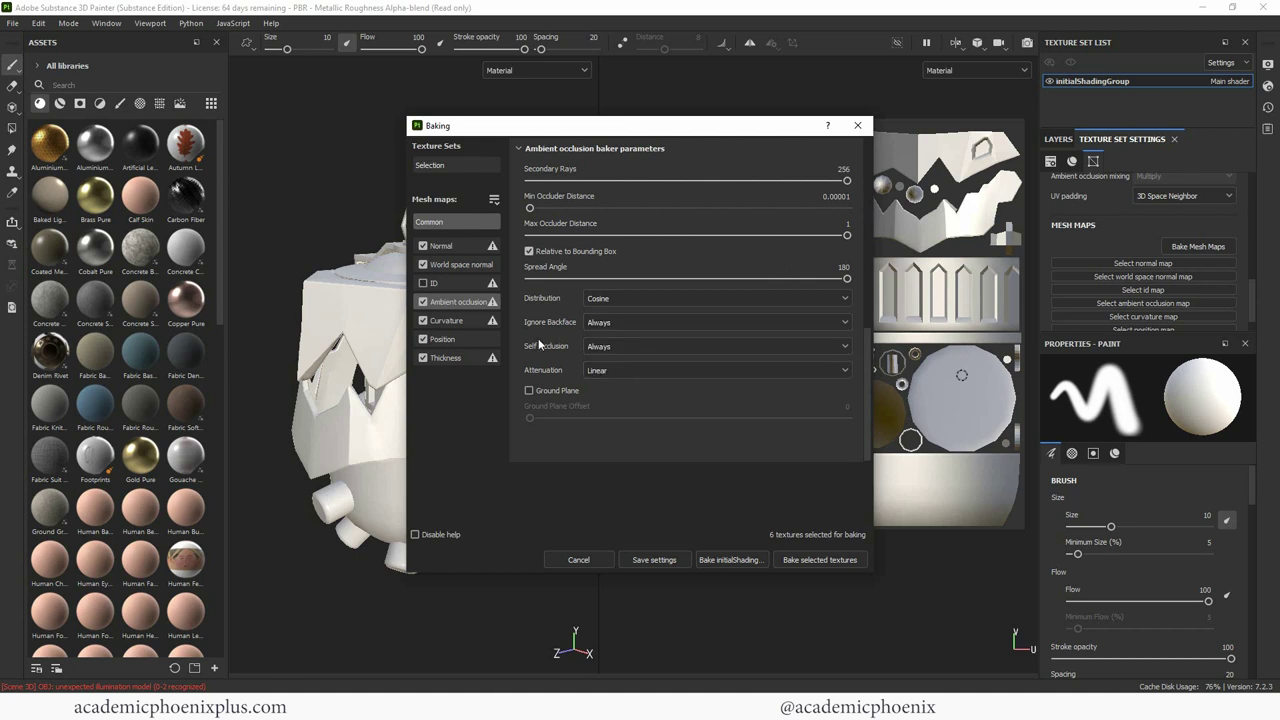
Step: Raise the curvature baker's slider value to its maximum and set the thickness baker's secondary rays to 256
left_click(447, 320)
left_click_drag(572, 197, 850, 197)
left_click(447, 339)
left_click(446, 358)
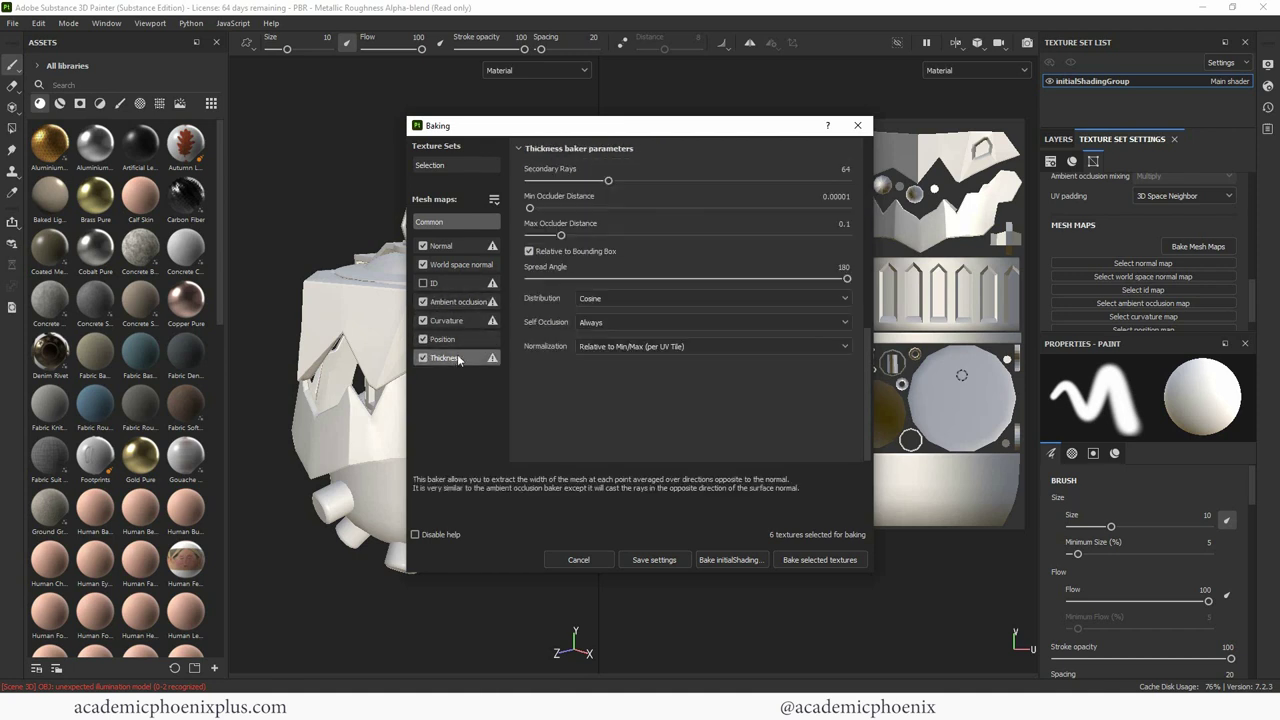
left_click_drag(612, 180, 852, 180)
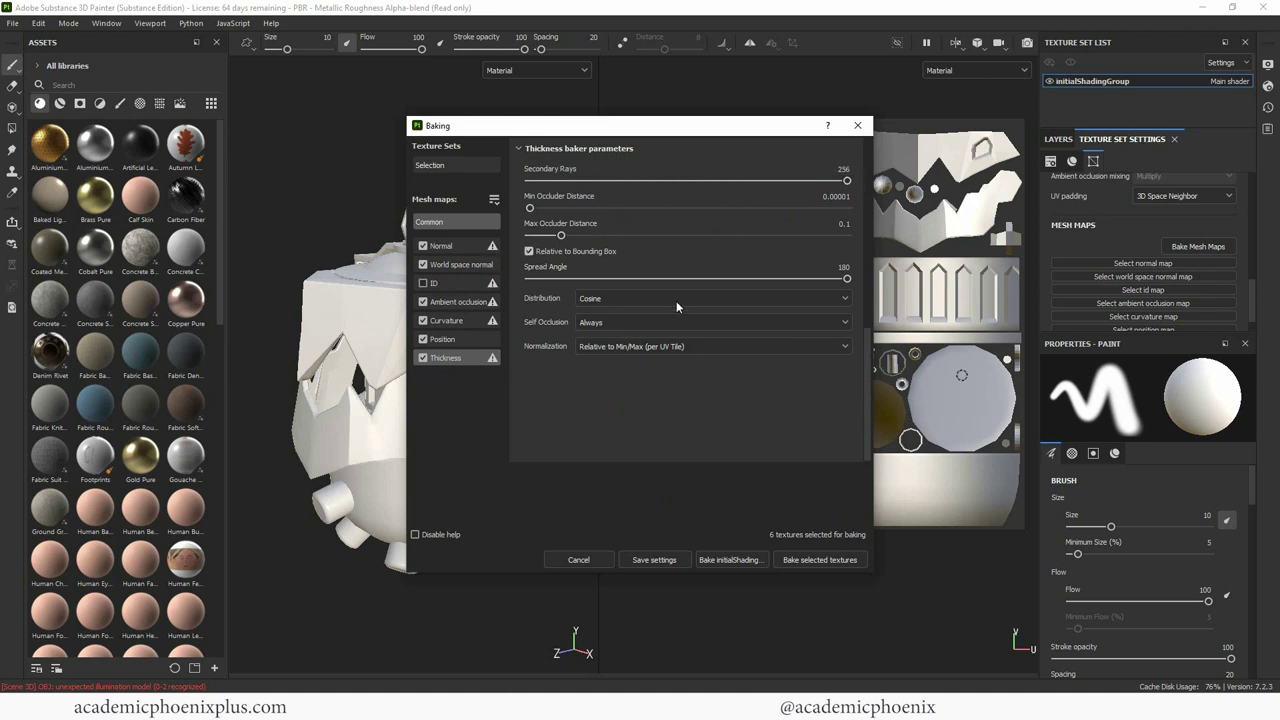
Step: Bake the selected mesh maps and return to the layer stack
left_click(832, 561)
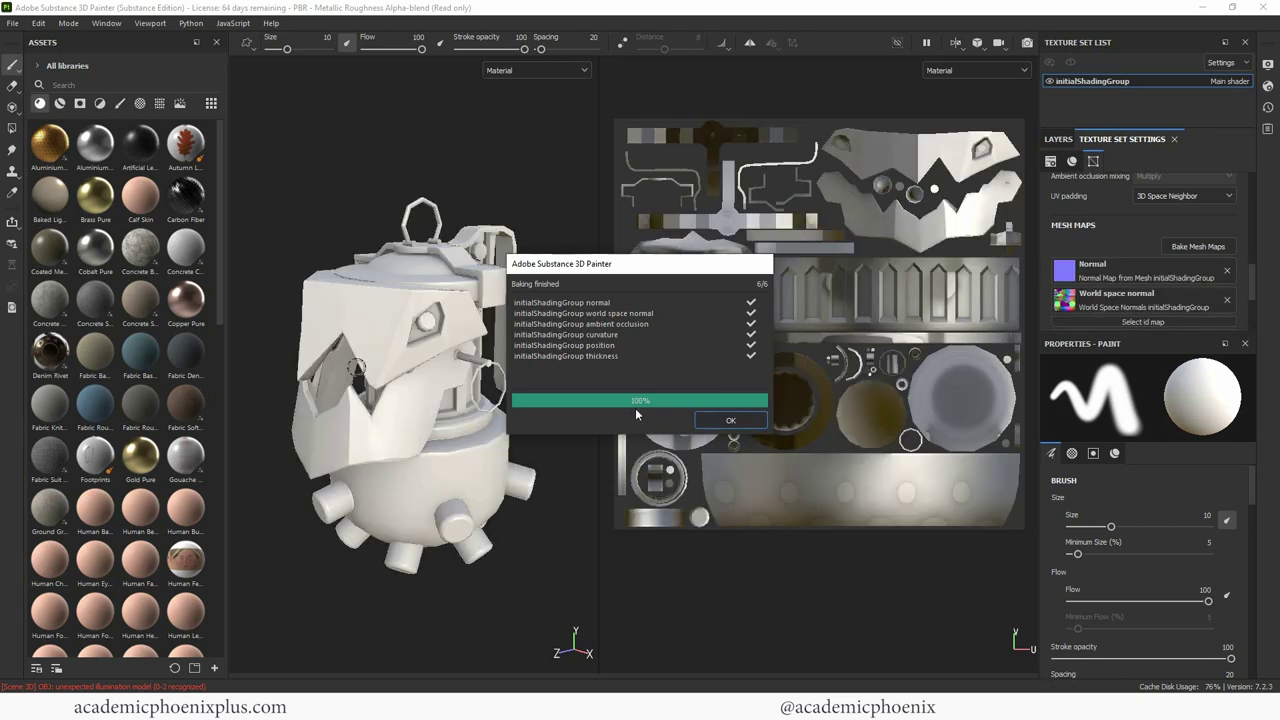
left_click(716, 416)
left_click(1060, 140)
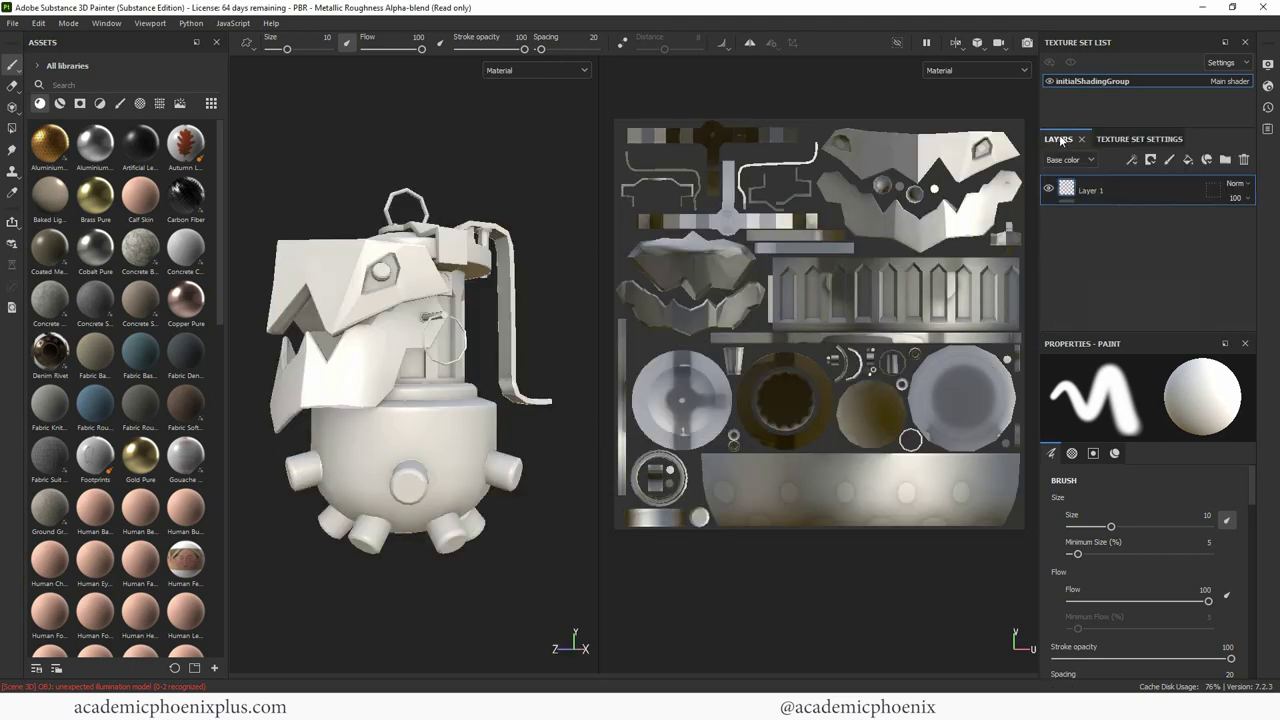
Step: Rename the initialShadingGroup texture set as Texture
double_click(1095, 83)
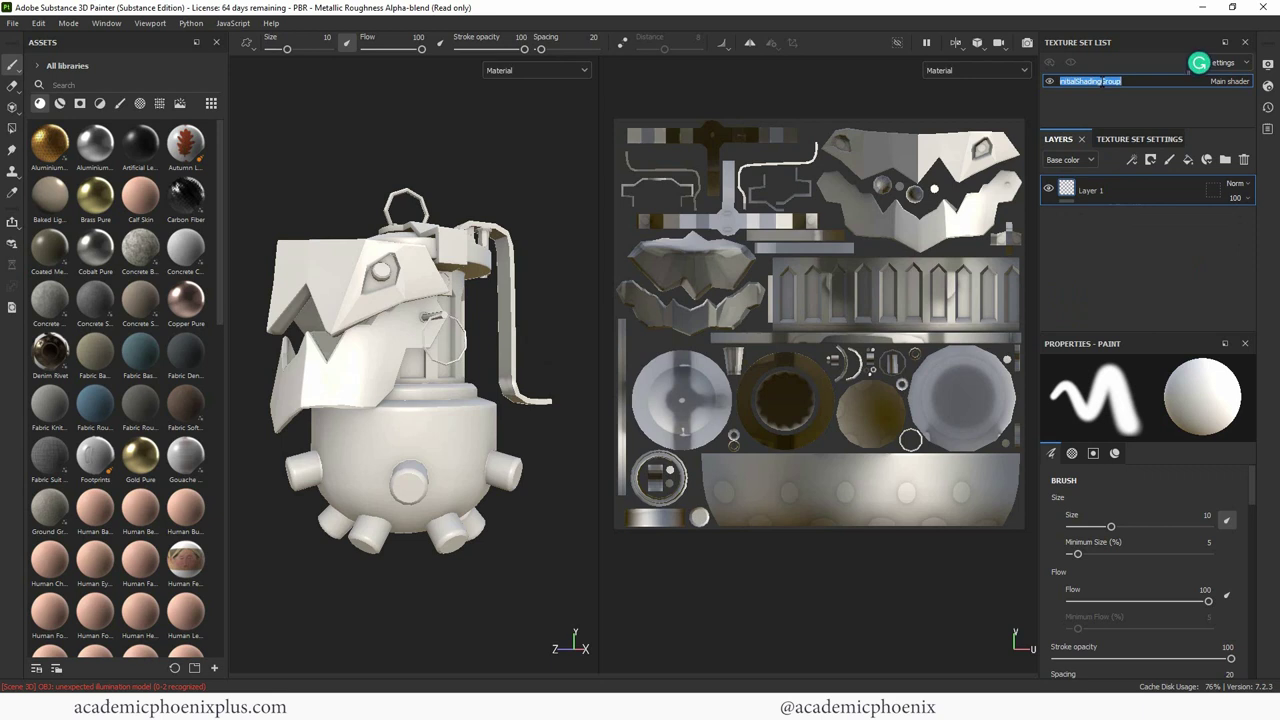
type("Te")
key("BackSpace")
key("BackSpace")
key("BackSpace")
key("BackSpace")
key("BackSpace")
key("BackSpace")
key("Return")
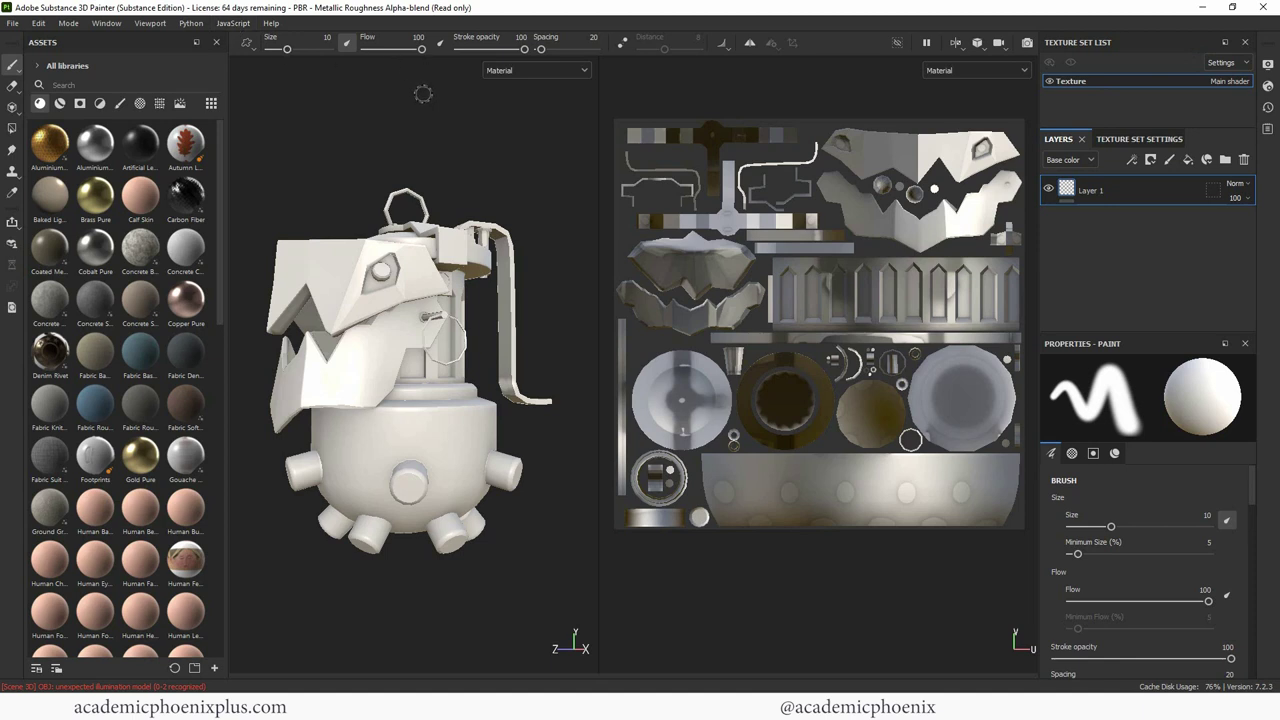
Step: Search the material library for copper, apply Copper Pure to the grenade and give its layer a black mask
left_click_drag(427, 157, 348, 195, "alt")
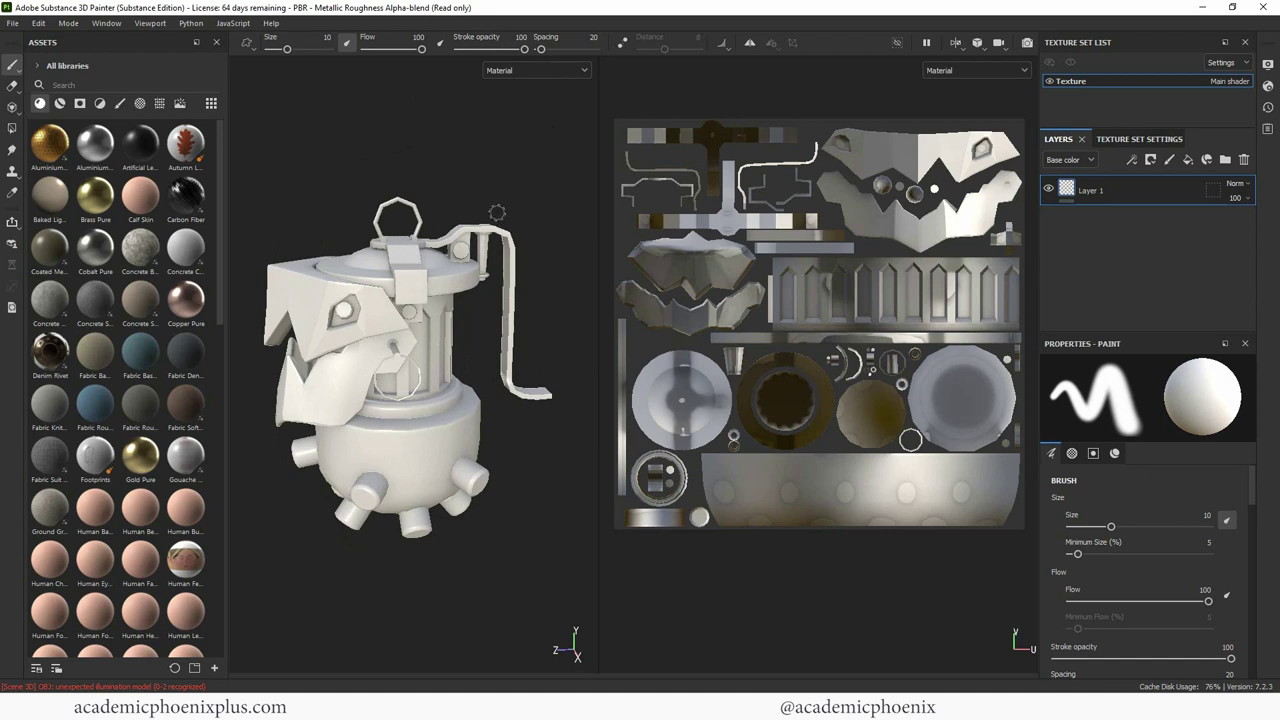
left_click_drag(451, 189, 429, 165, "alt")
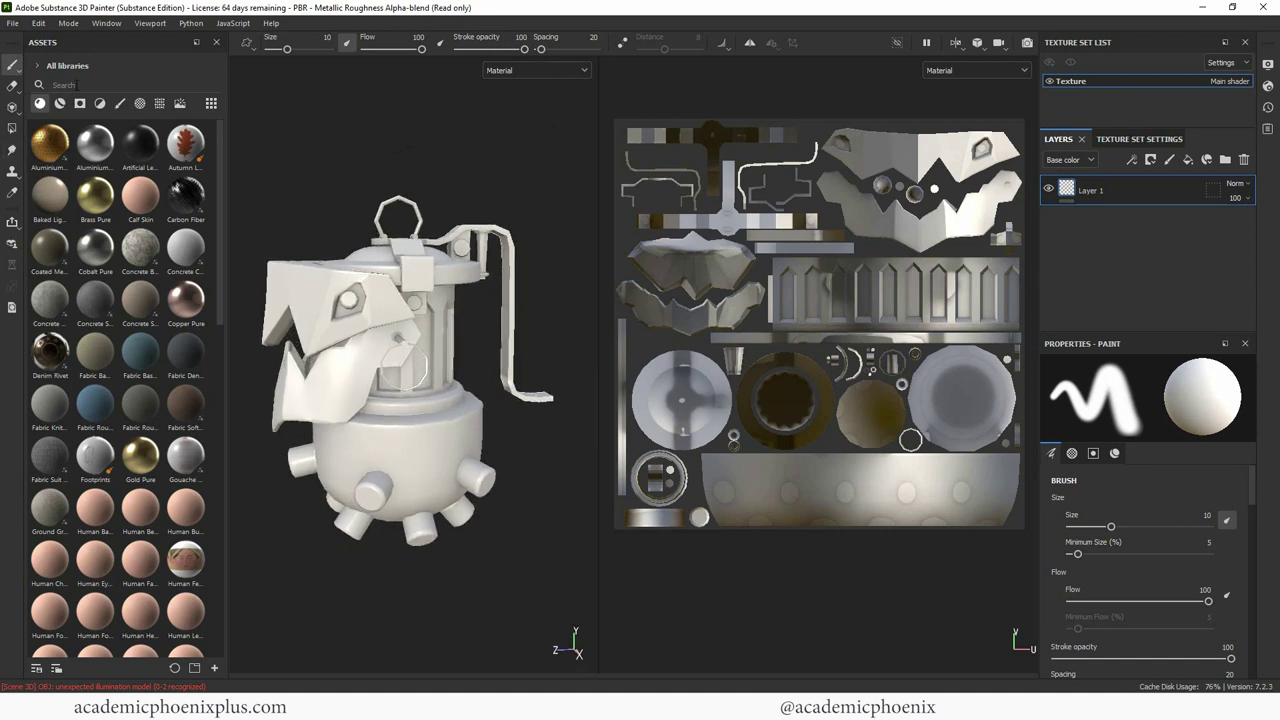
left_click(50, 85)
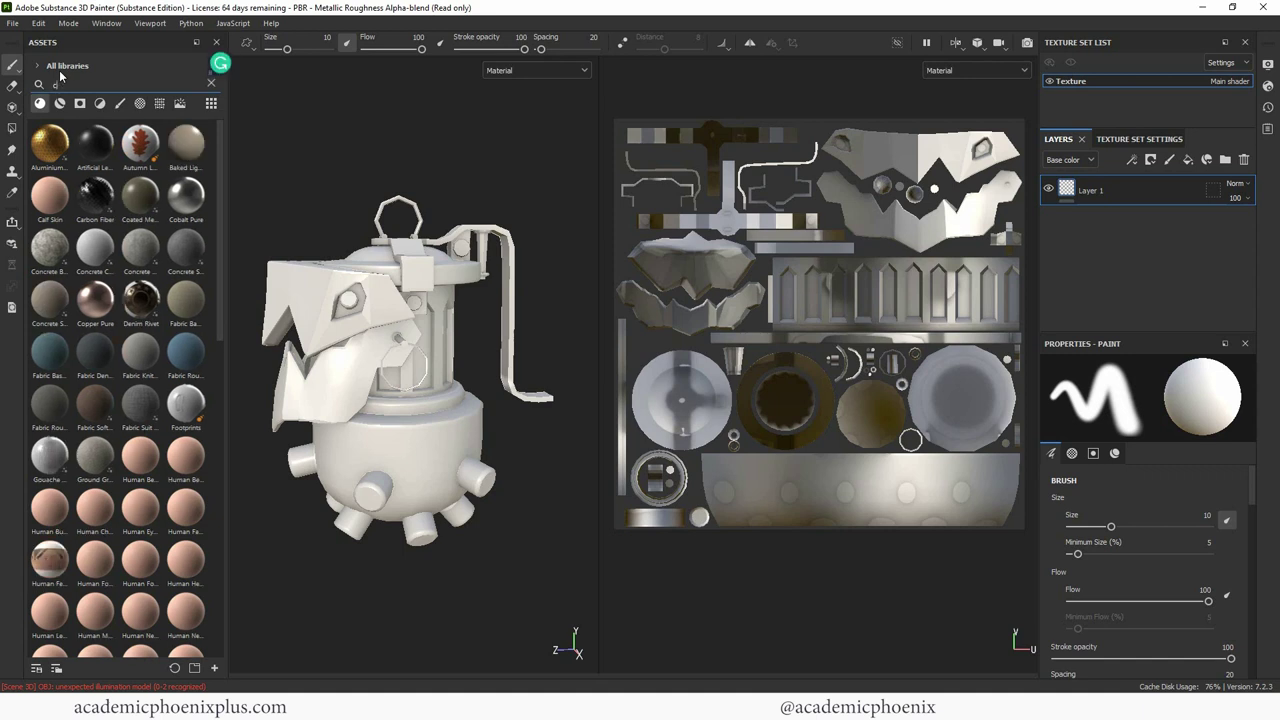
type("copper")
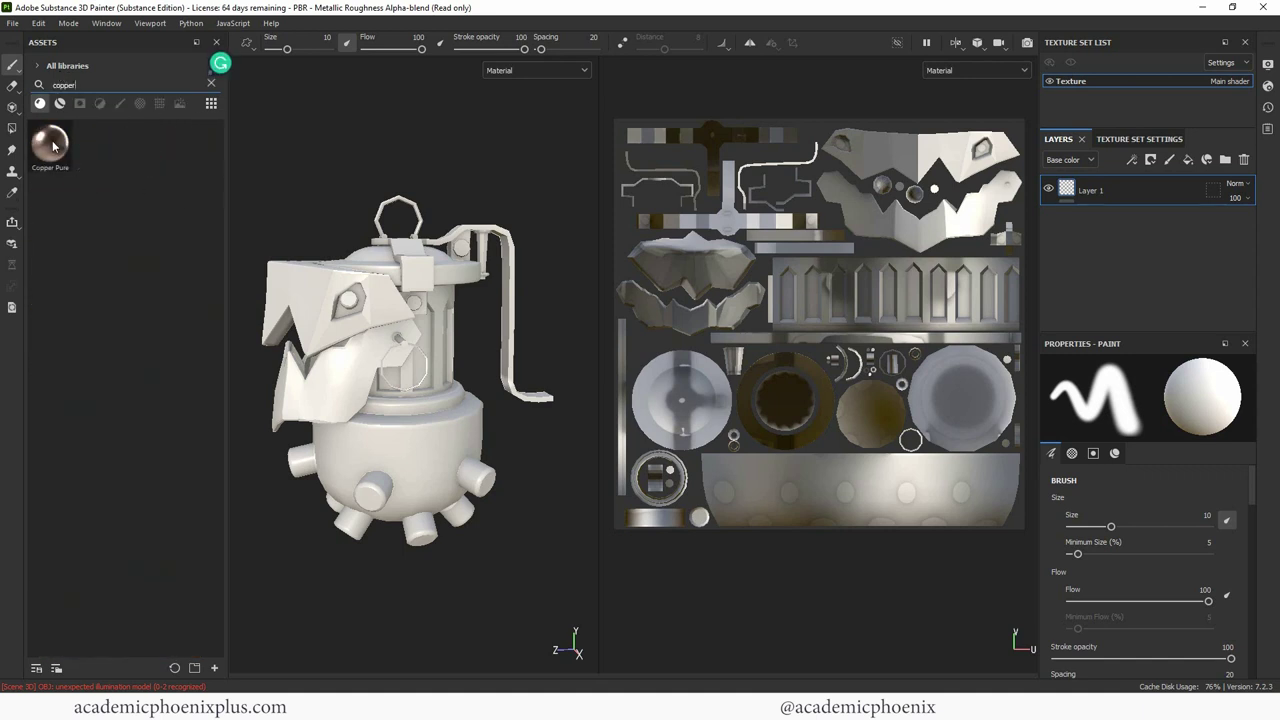
left_click_drag(50, 146, 410, 305)
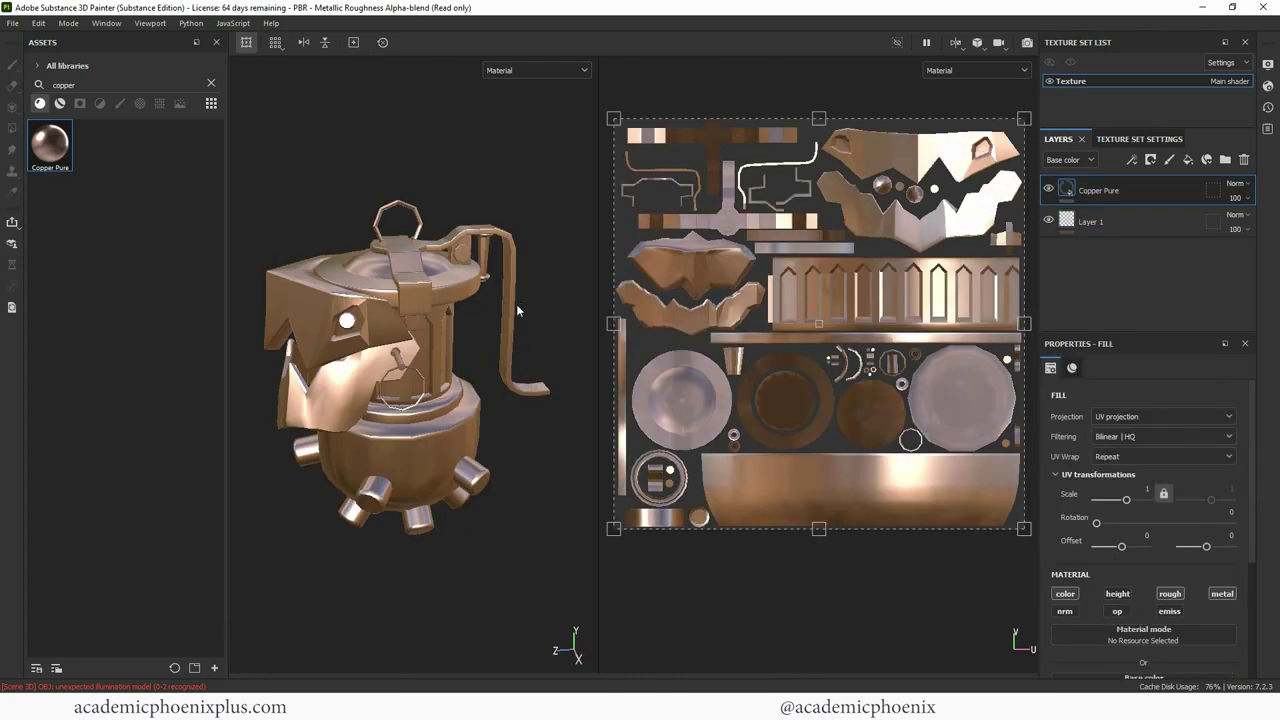
right_click(1070, 190)
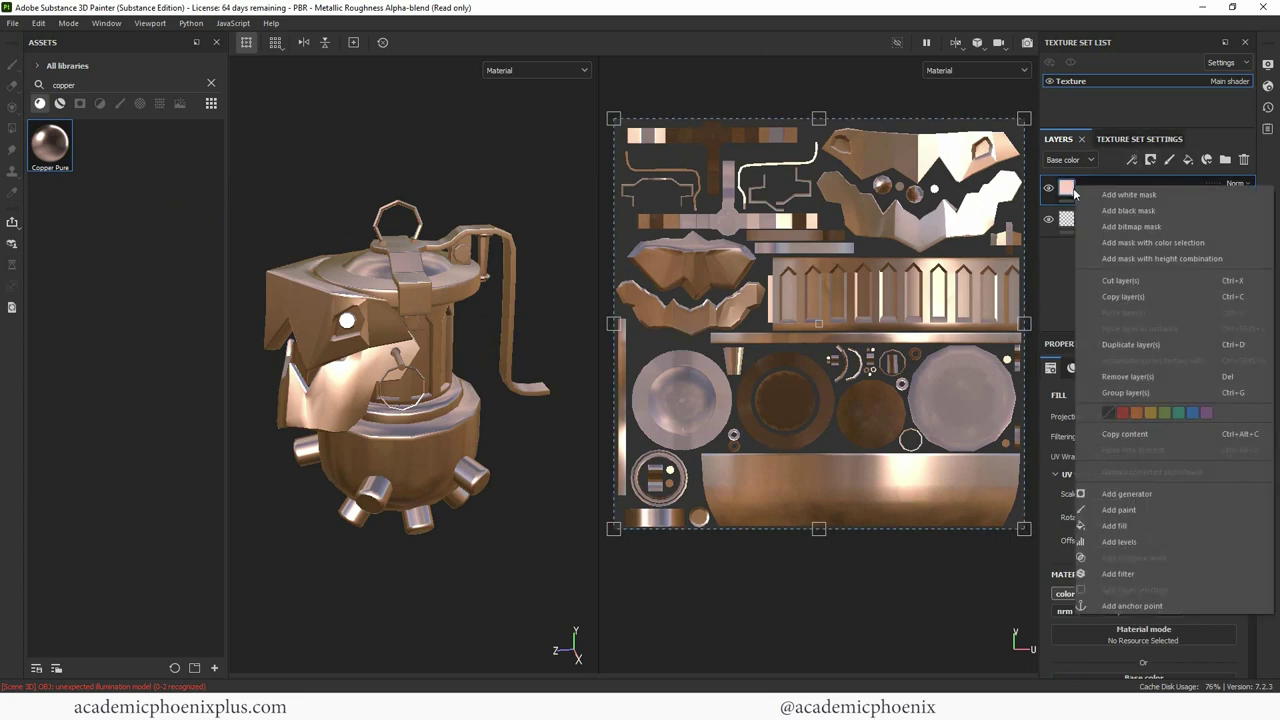
left_click(1170, 209)
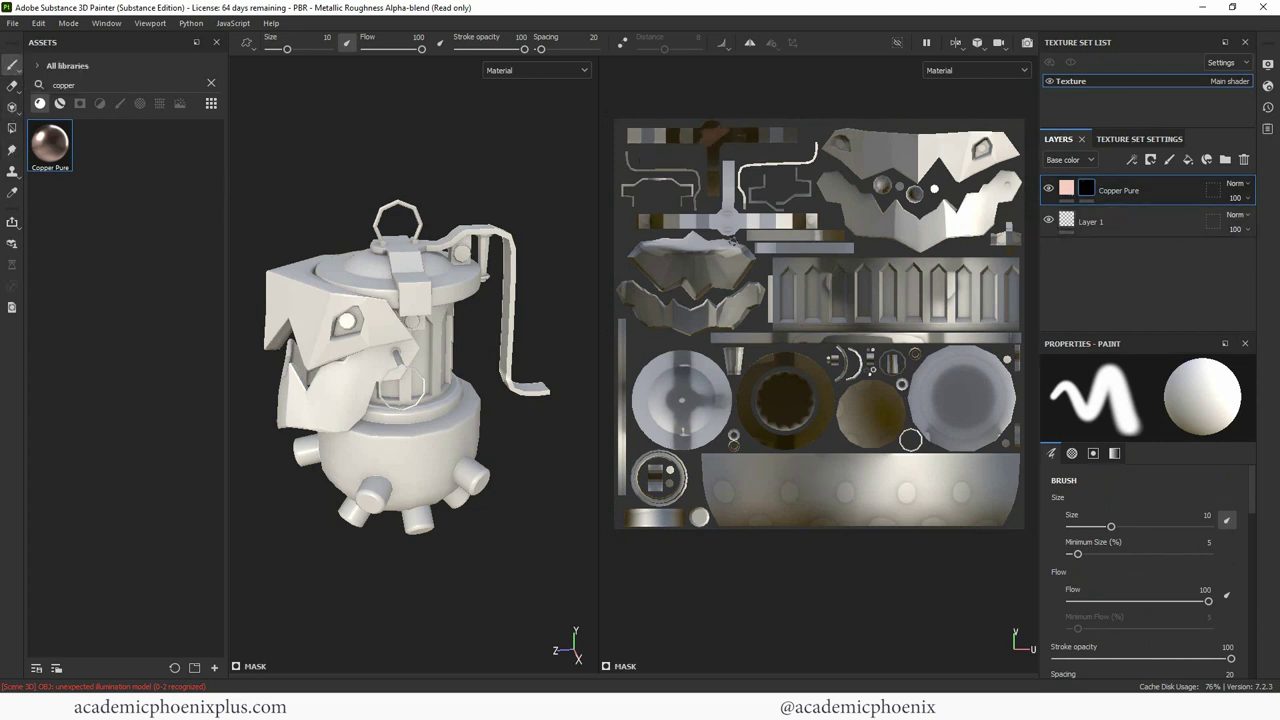
Step: Enlarge the brush to size 19 and paint copper into the mask on the strap across the grenade's lid
key("bracketright")
key("bracketright")
key("bracketright")
key("bracketright")
key("bracketright")
key("bracketright")
key("bracketright")
key("bracketright")
key("bracketright")
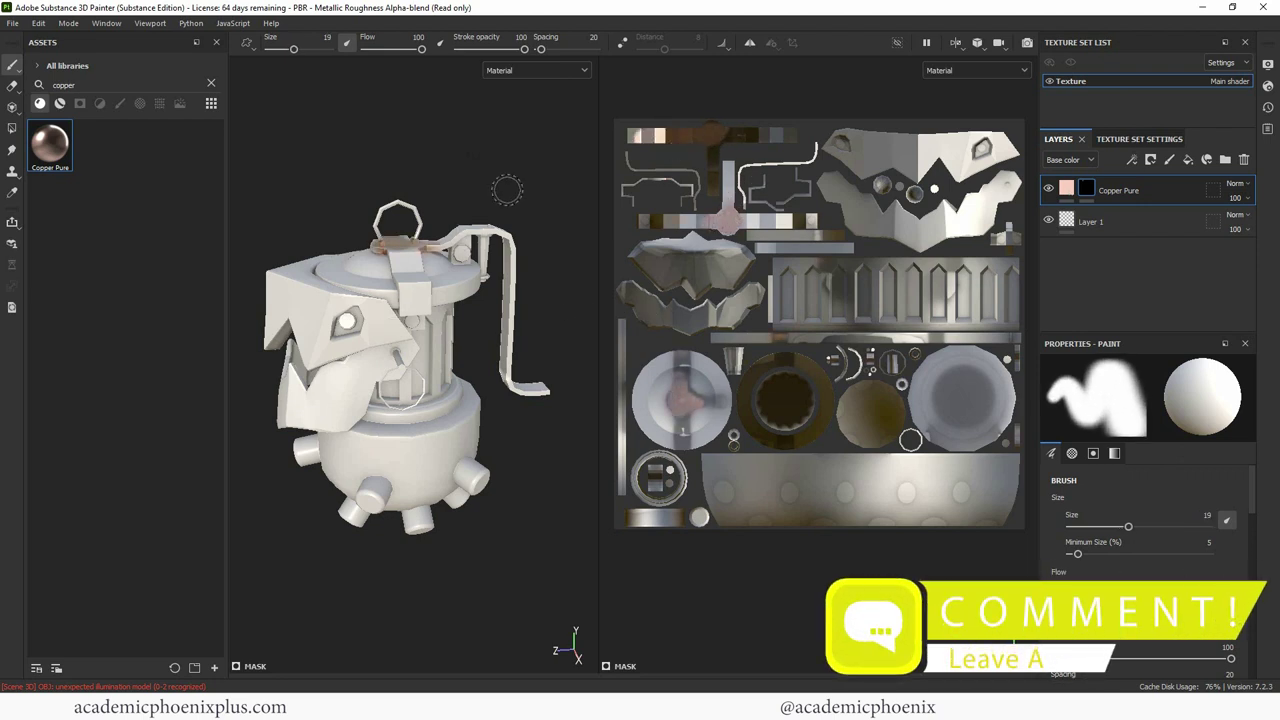
Step: Use quad polygon fill on the UV shells of the strap and lever to add them to the copper mask
left_click_drag(507, 189, 451, 166, "alt")
right_click_drag(451, 166, 590, 380, "alt")
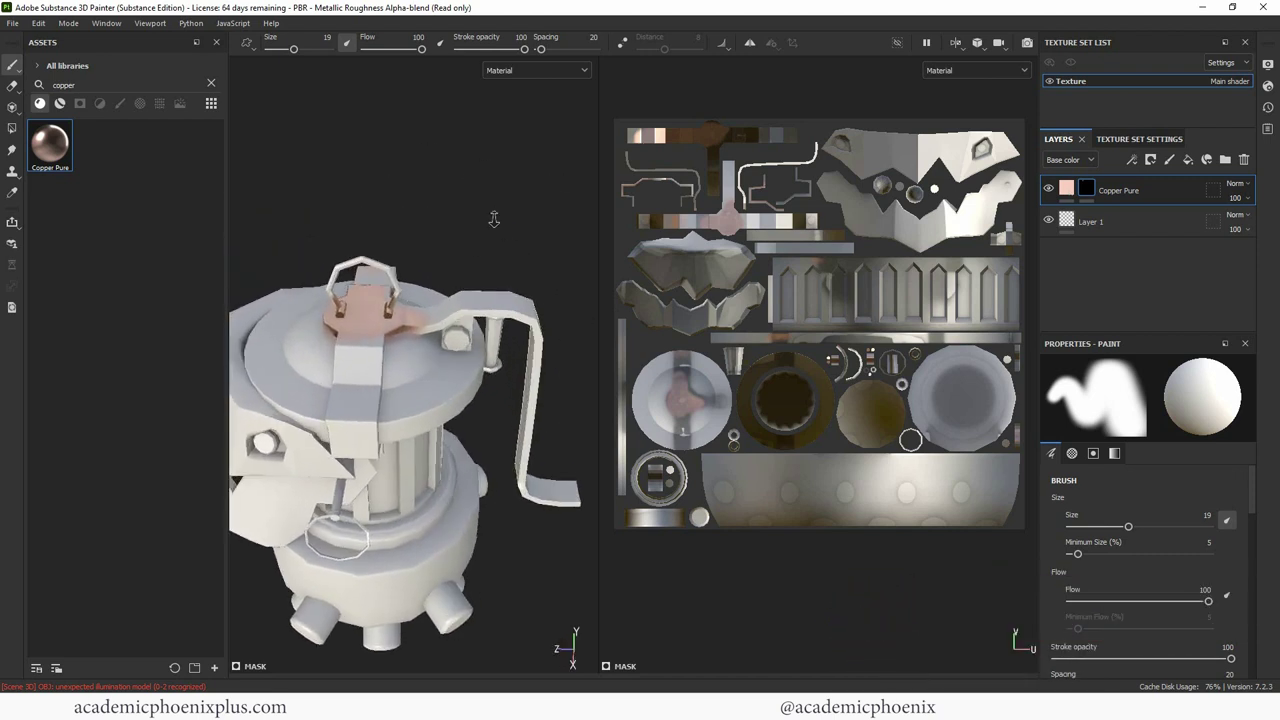
left_click(12, 130)
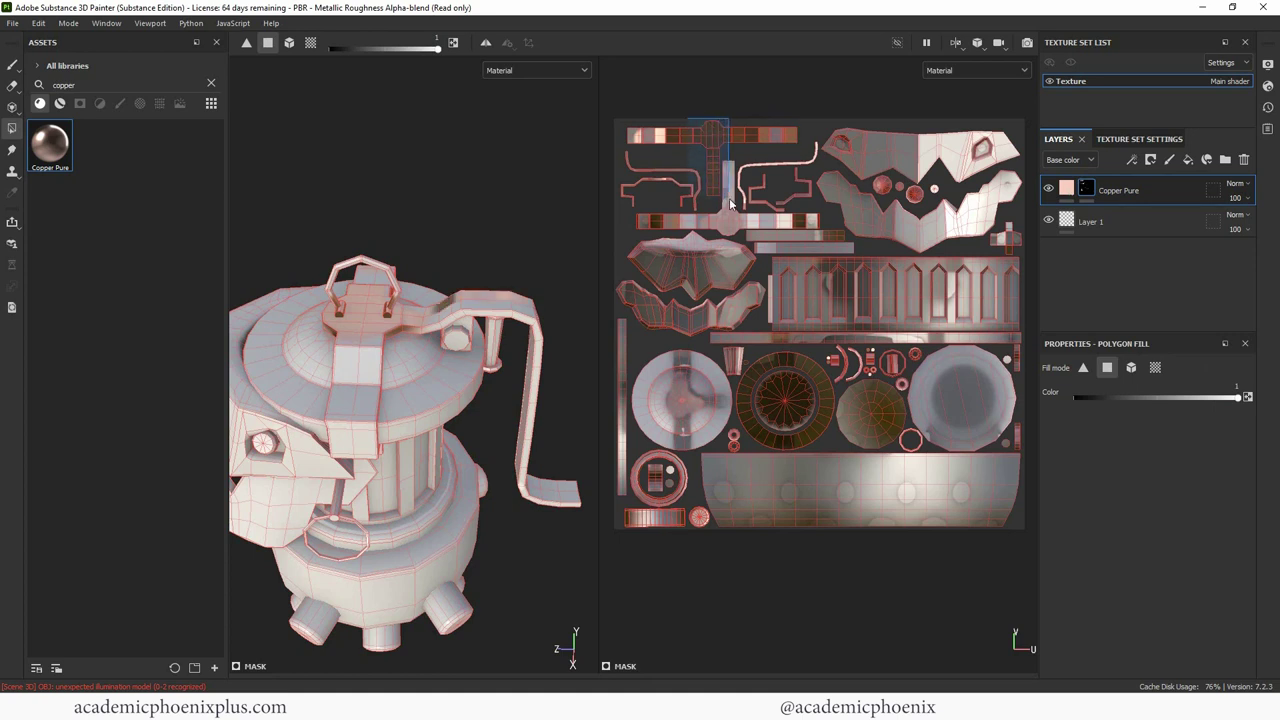
mouse_move(734, 228)
left_mouse_down()
mouse_move(740, 165)
mouse_move(728, 152)
mouse_move(778, 198)
mouse_move(770, 152)
left_mouse_up()
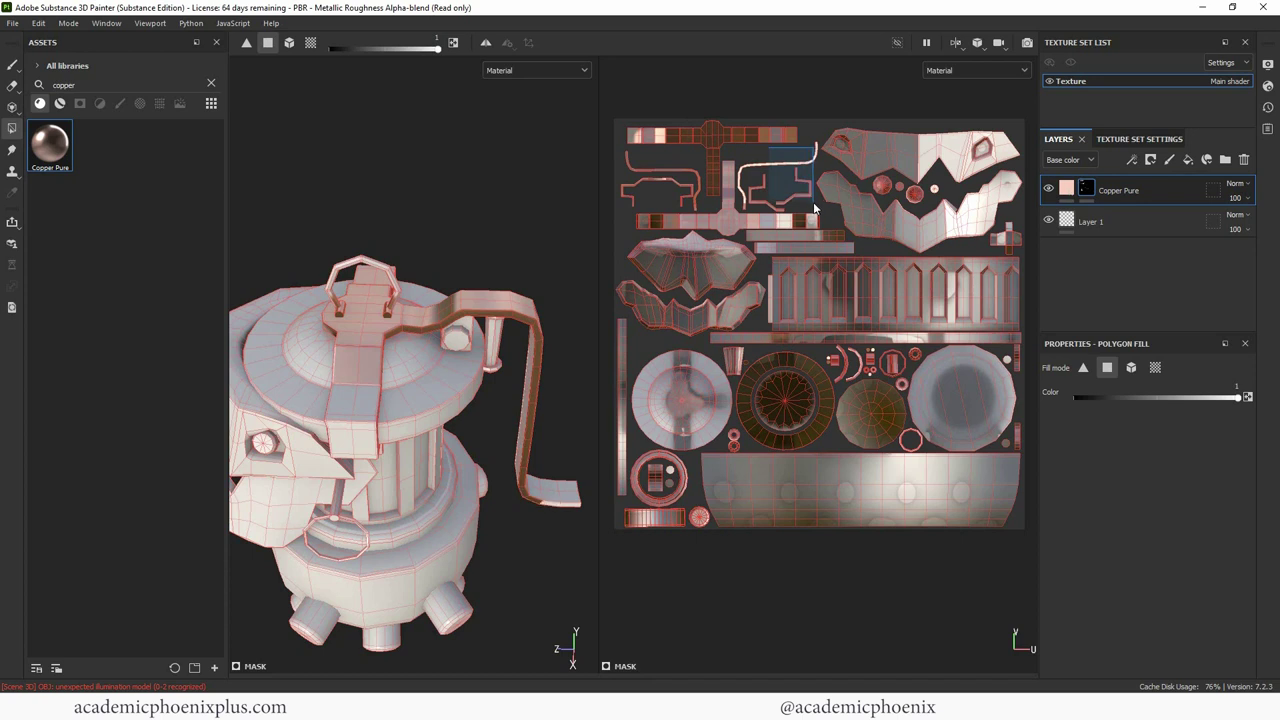
left_click(690, 185)
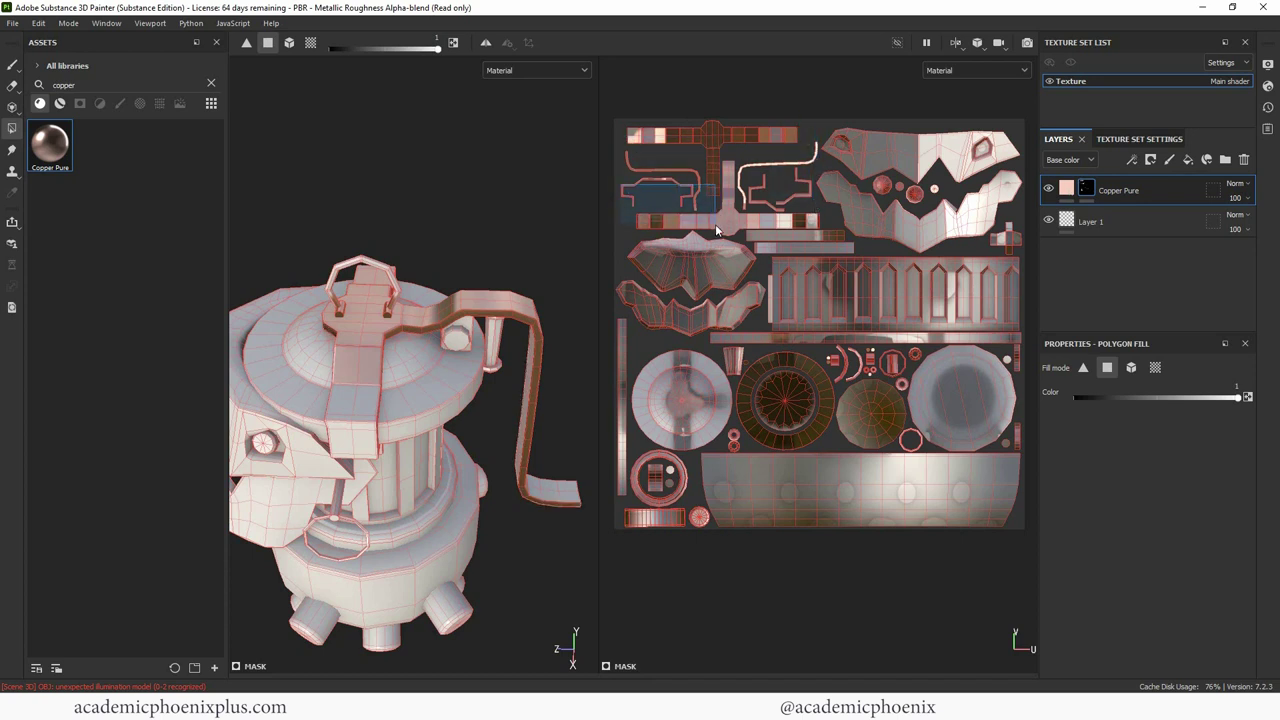
left_click(786, 222)
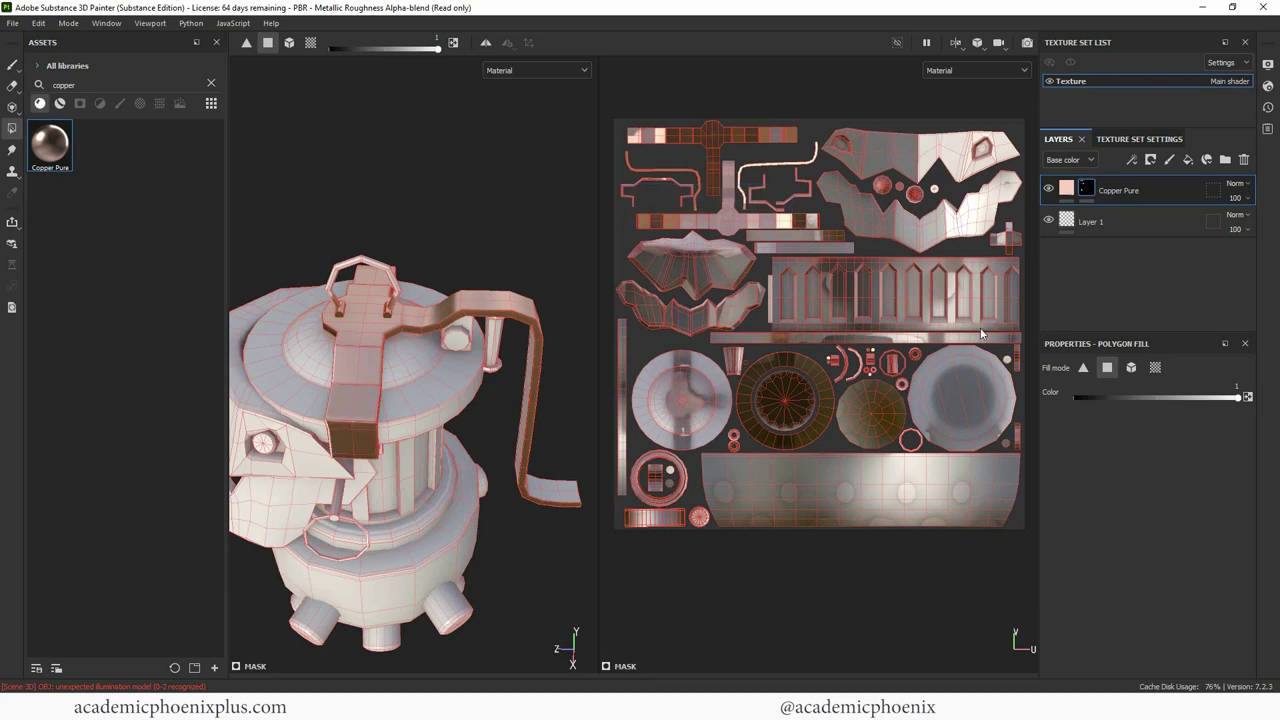
Step: Switch polygon fill to mesh mode for the rest of the strap and lever, and return to the Paint tool
left_click(1133, 368)
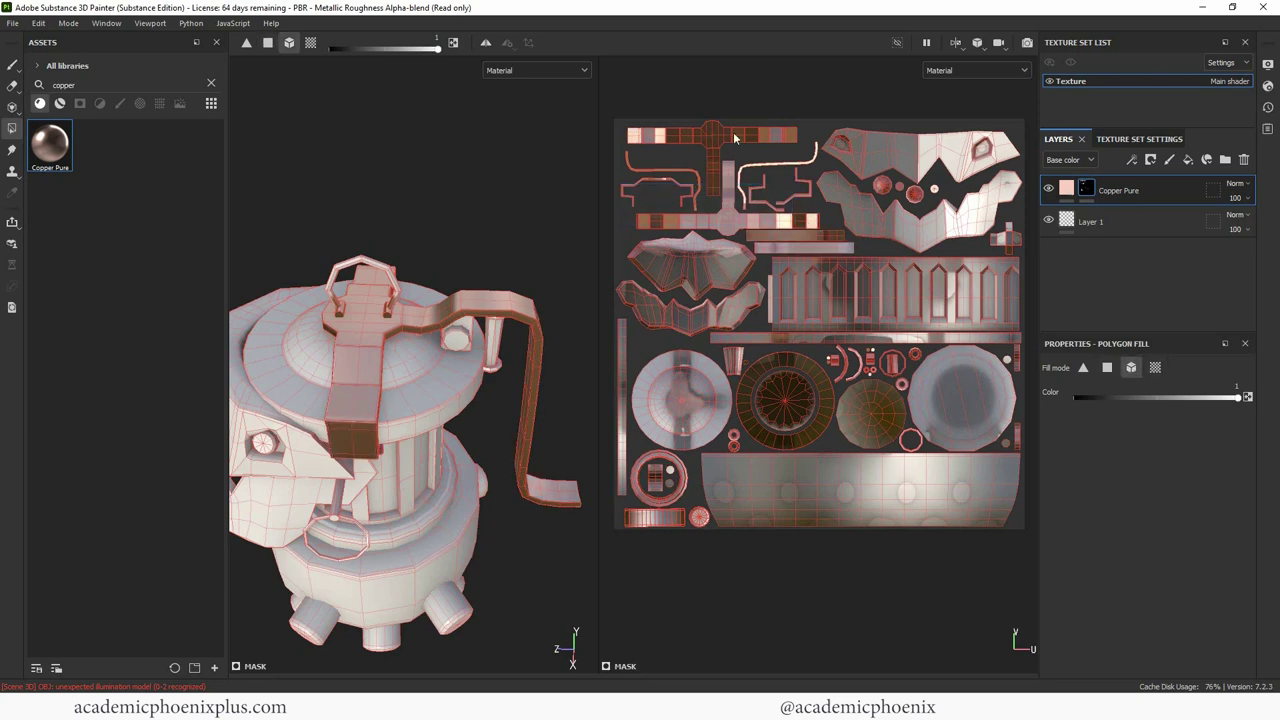
left_click_drag(472, 223, 439, 181, "alt")
key("1")
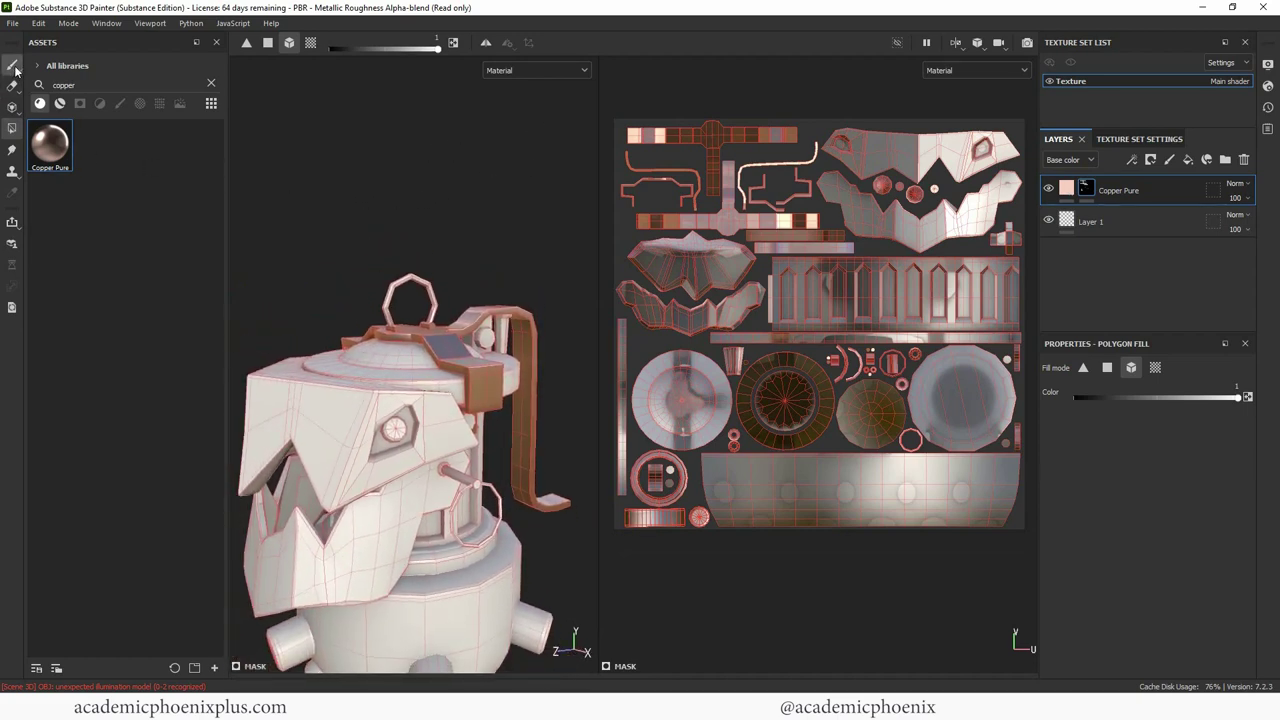
mouse_move(523, 197)
left_mouse_down("alt")
mouse_move(455, 186)
mouse_move(517, 180)
mouse_move(403, 191)
mouse_move(489, 150)
mouse_move(460, 160)
mouse_move(447, 149)
mouse_move(470, 225)
left_mouse_up("alt")
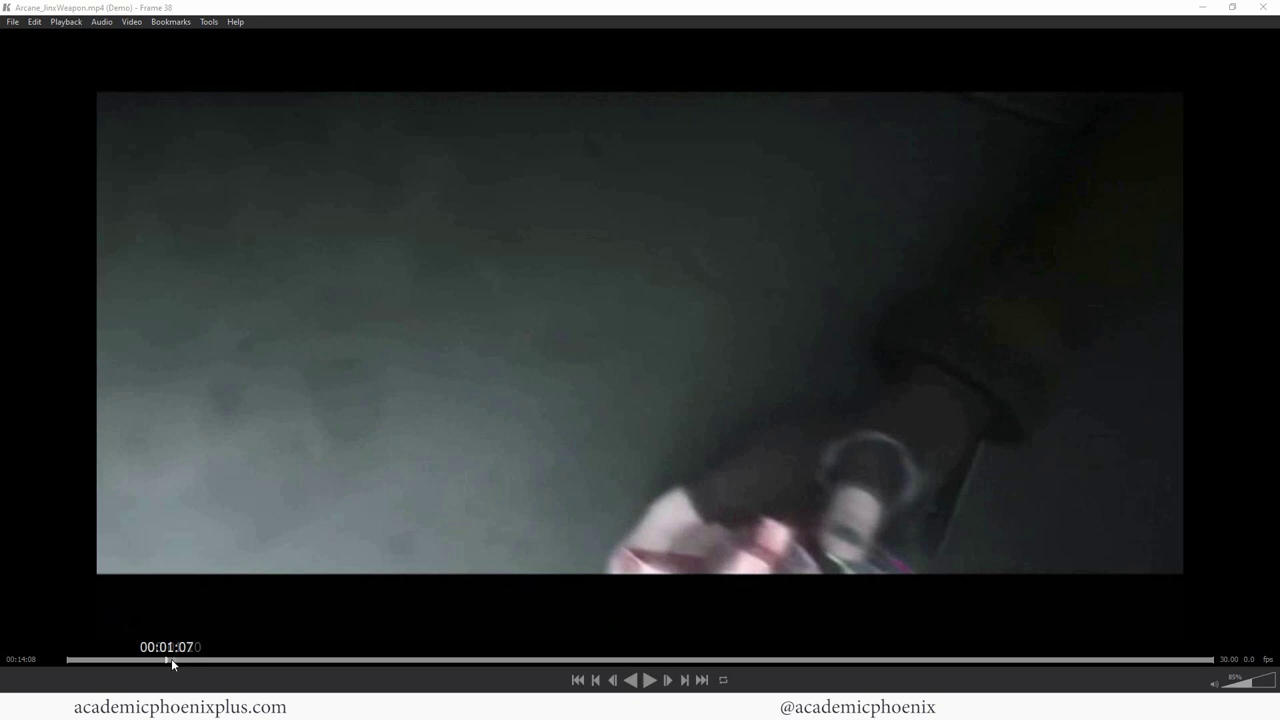
Step: Switch to the Arcane_JinxWeapon.mp4 reference video and examine the grenade's lever, strap and body materials from several angles
left_click(183, 658)
left_click_drag(183, 658, 204, 658)
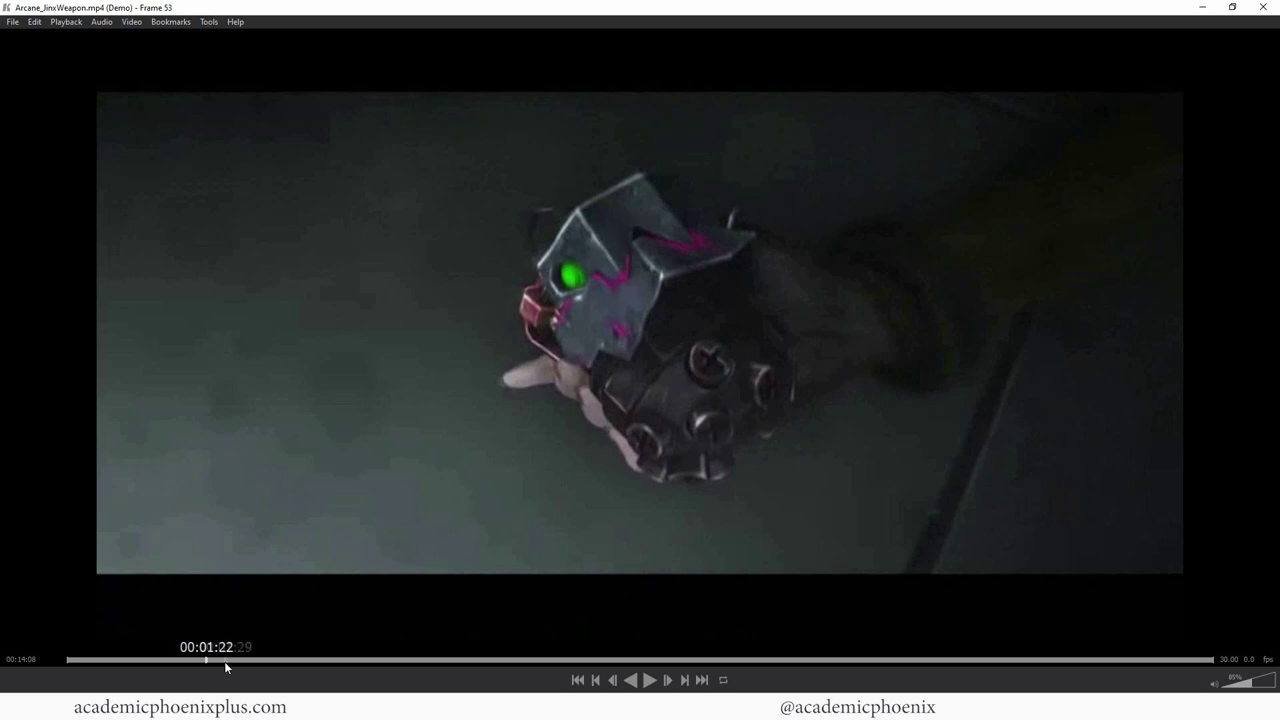
left_click_drag(208, 660, 273, 658)
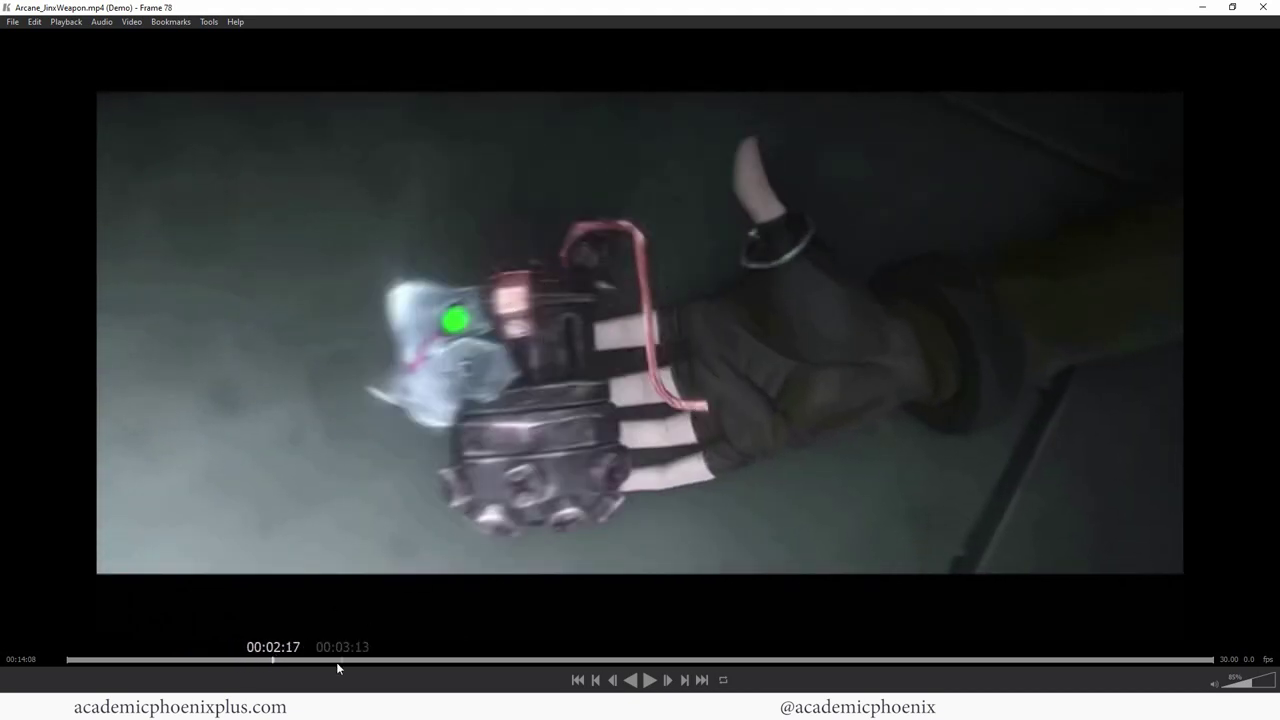
mouse_move(274, 667)
left_mouse_down()
mouse_move(265, 660)
mouse_move(290, 661)
left_mouse_up()
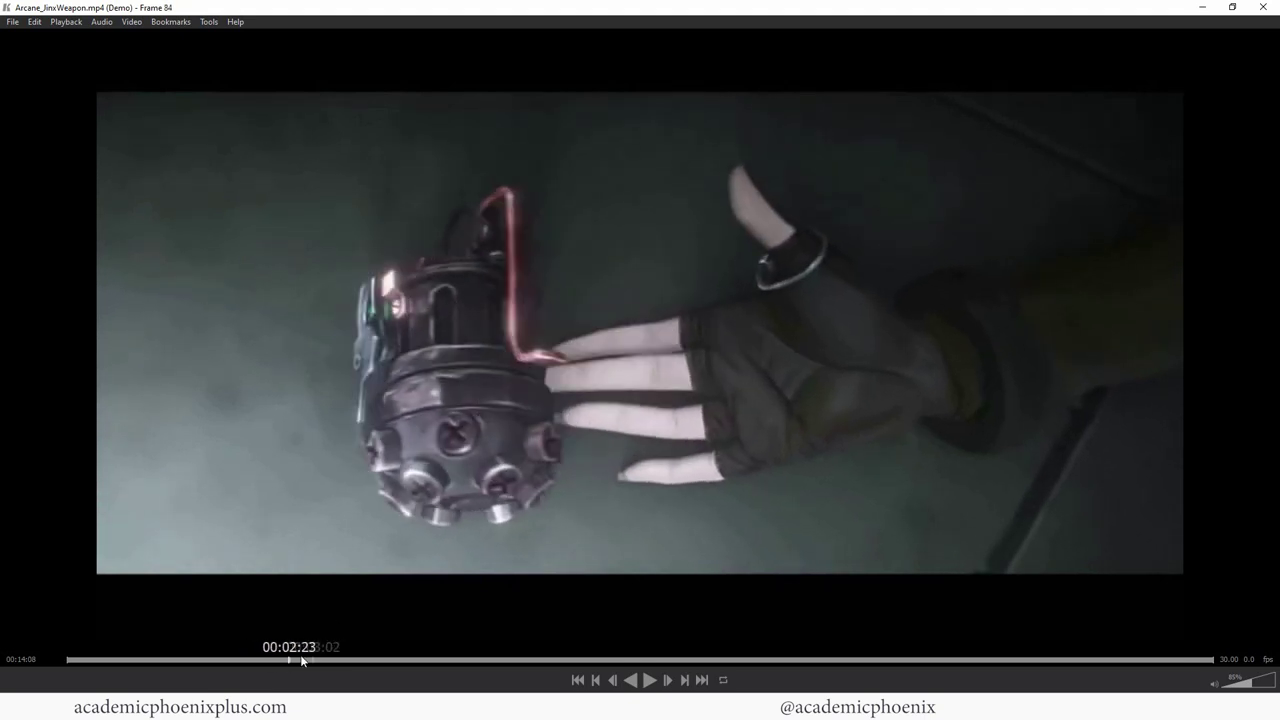
left_click_drag(301, 660, 271, 660)
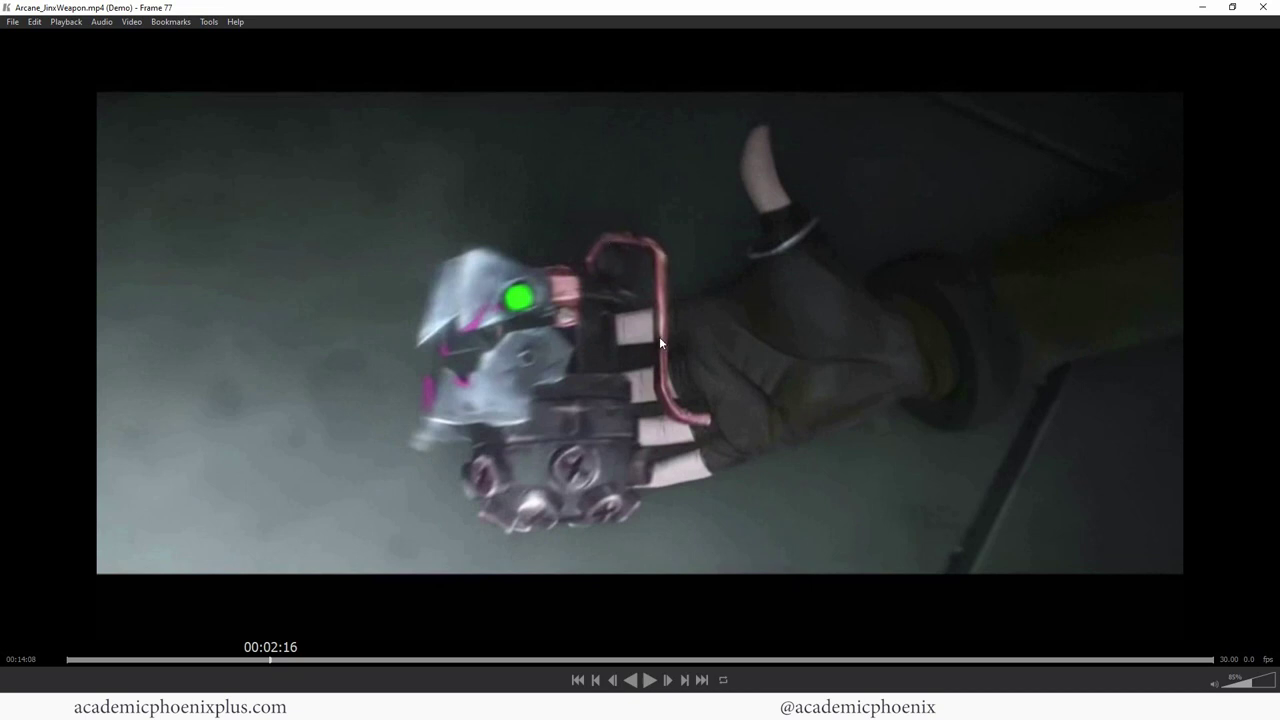
left_click_drag(272, 662, 322, 662)
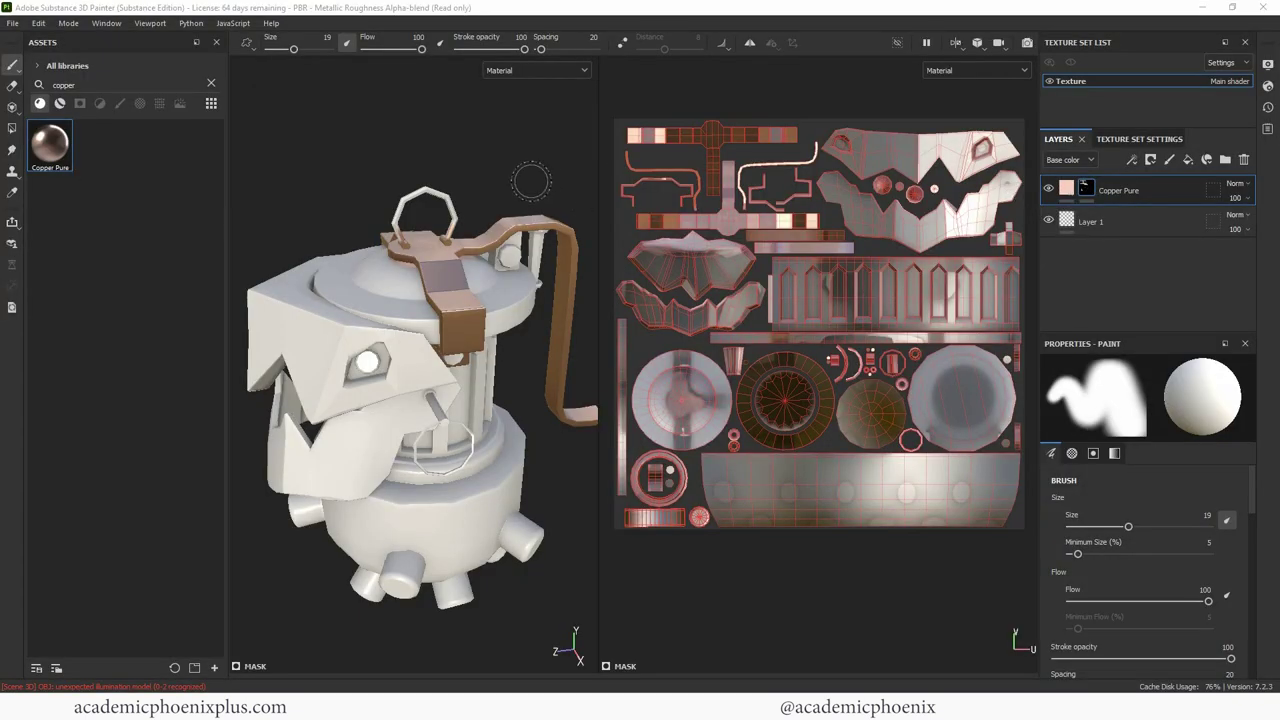
Step: Change the Copper Pure layer's base color to the darker copper tone ce9073
left_click_drag(503, 185, 457, 118, "alt")
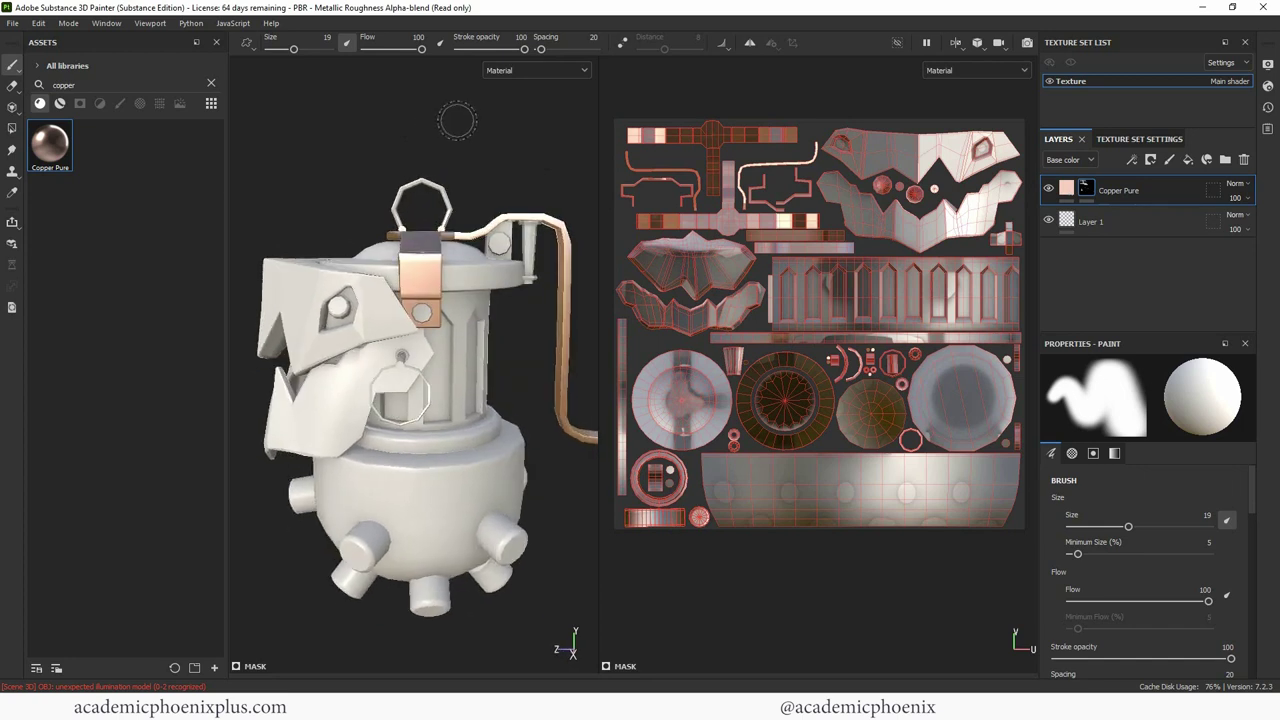
left_click(1067, 190)
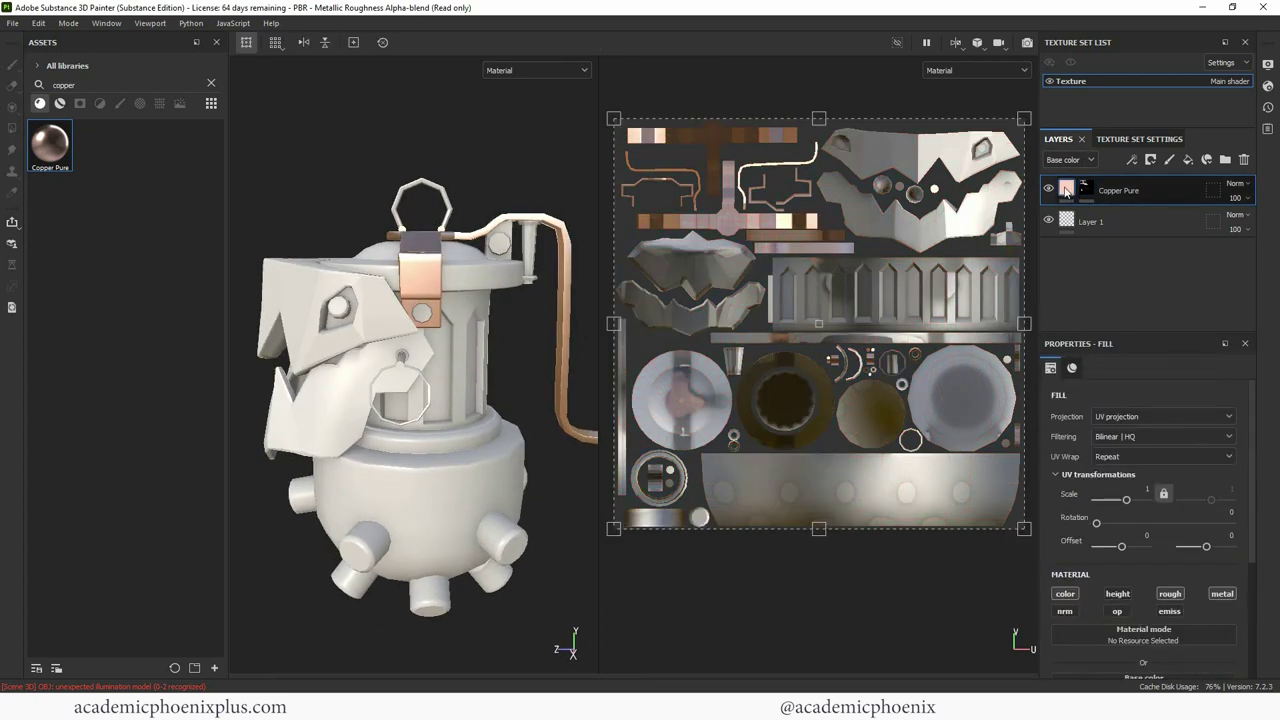
scroll(1243, 462, "down", 5)
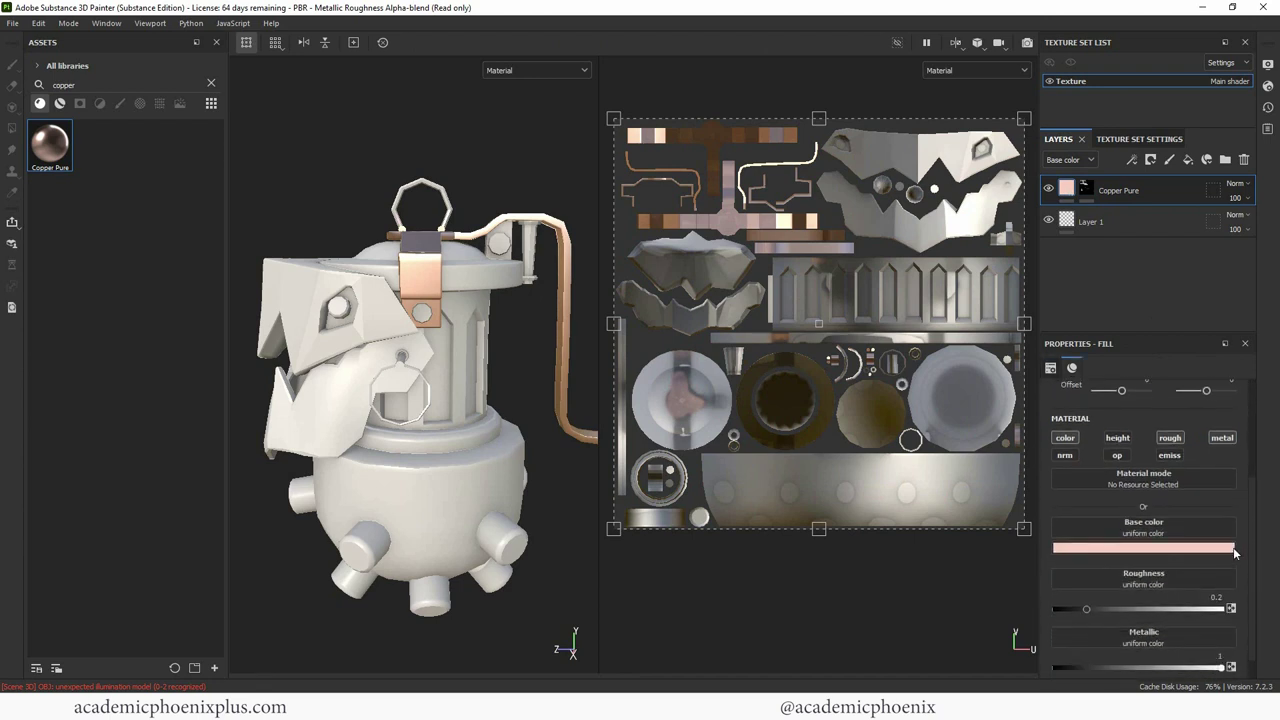
left_click(1134, 528)
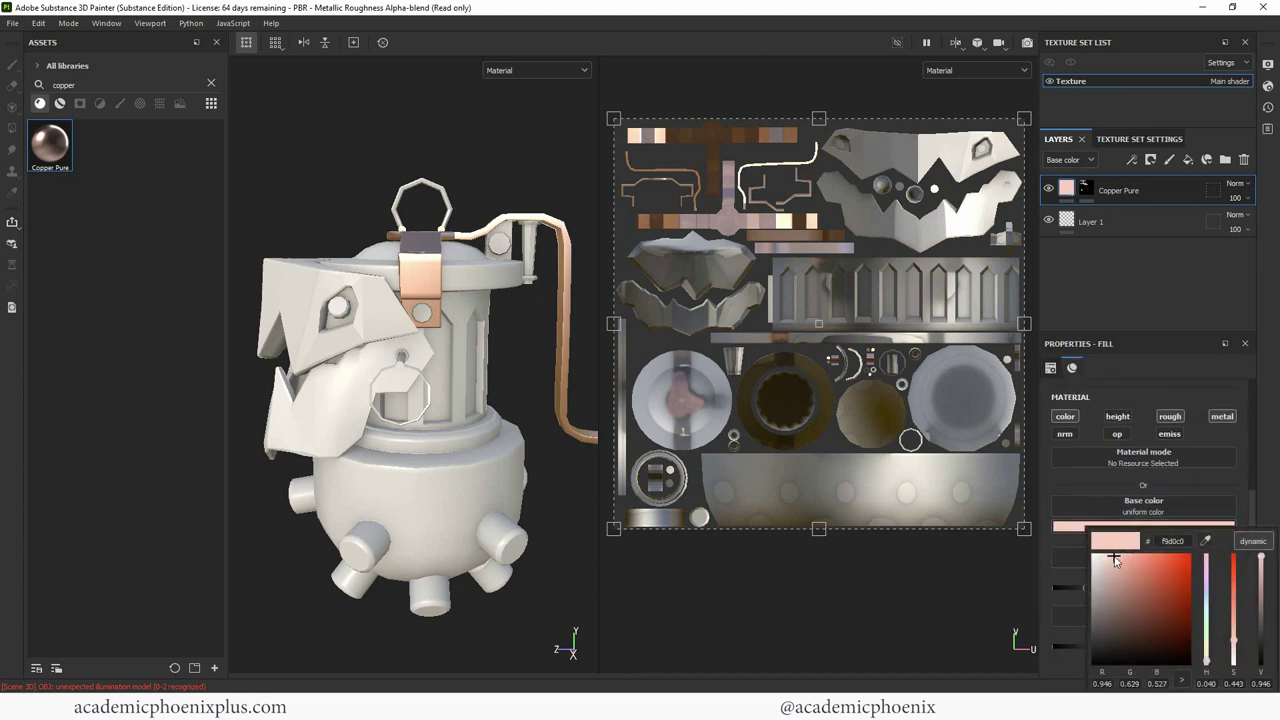
left_click_drag(1114, 560, 1134, 573)
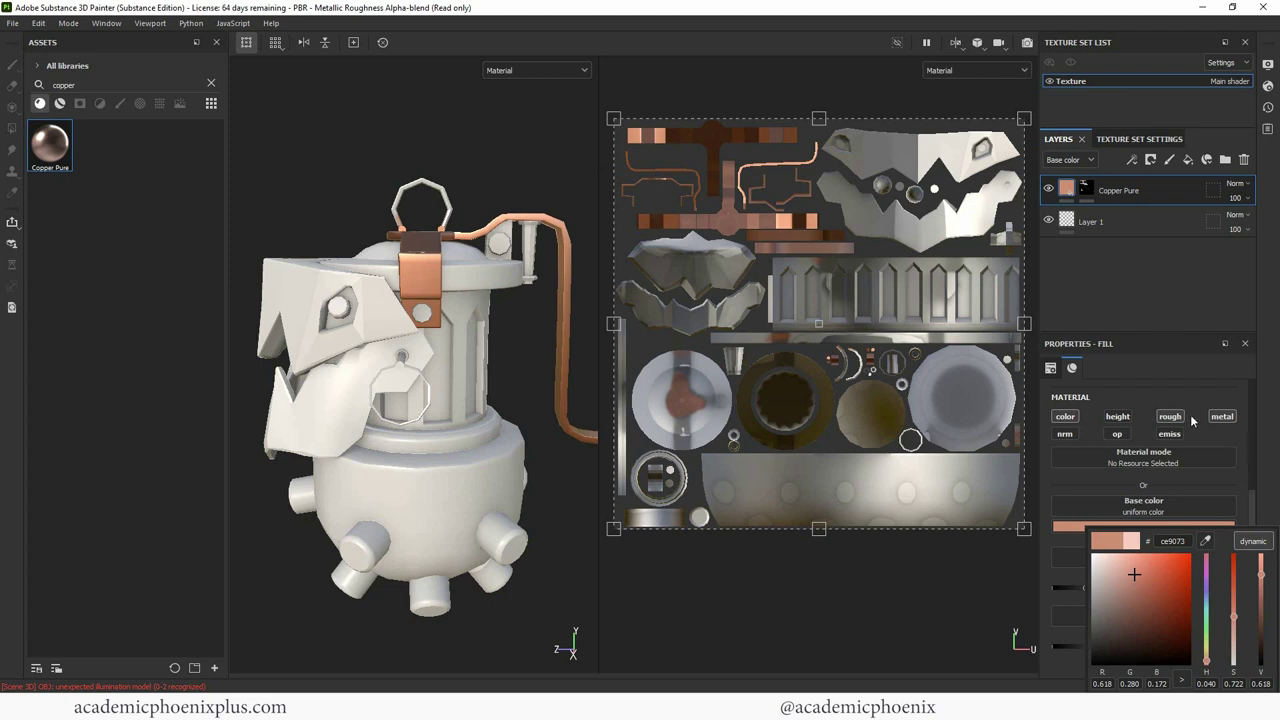
Step: Raise the Copper Pure layer's roughness to 0.3969 and check the reflections on the strap and lever
scroll(1255, 505, "down", 1)
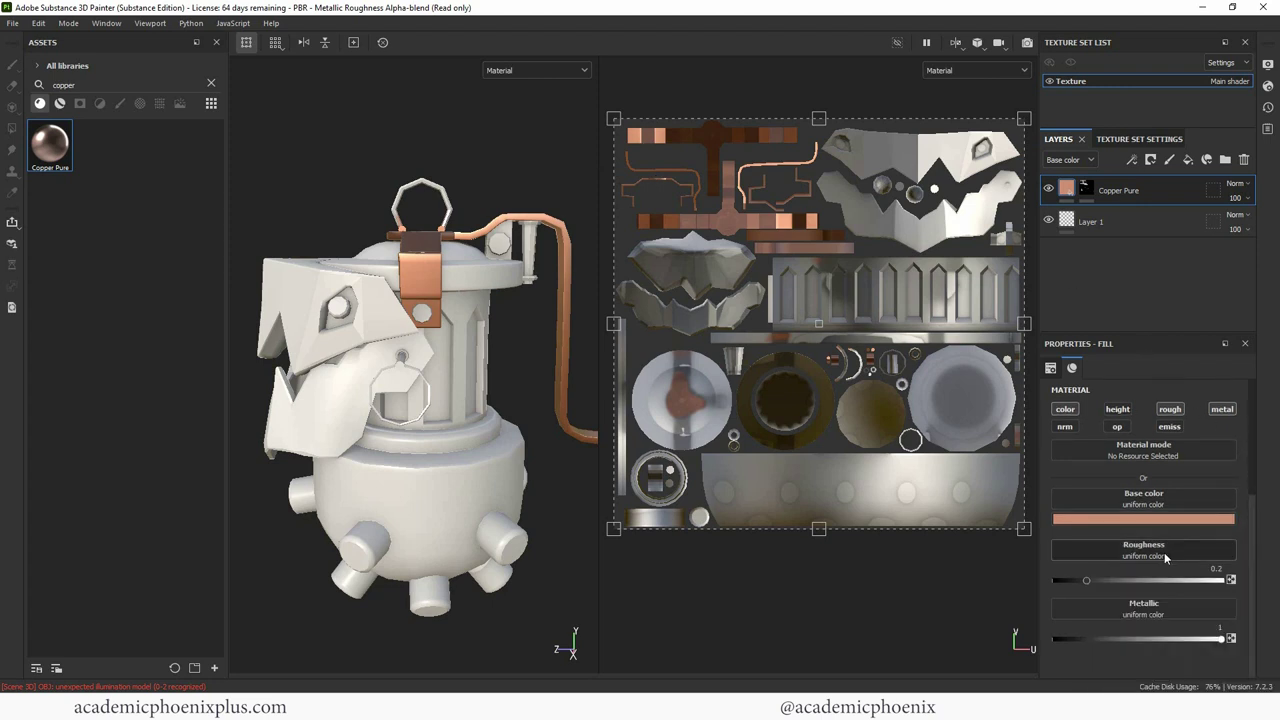
left_click_drag(1087, 584, 1119, 584)
left_click_drag(510, 225, 500, 255, "alt")
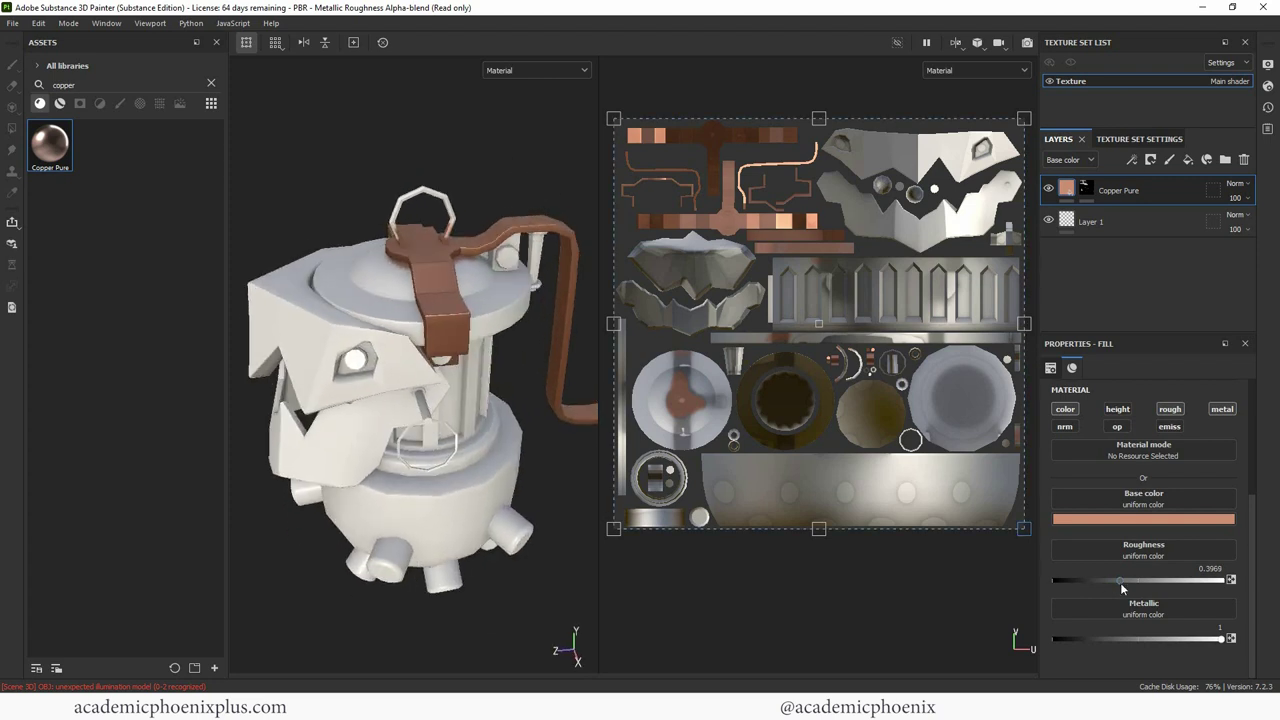
mouse_move(1120, 582)
left_mouse_down()
mouse_move(1086, 581)
mouse_move(1152, 580)
mouse_move(1120, 590)
left_mouse_up()
left_click_drag(540, 440, 539, 383, "alt")
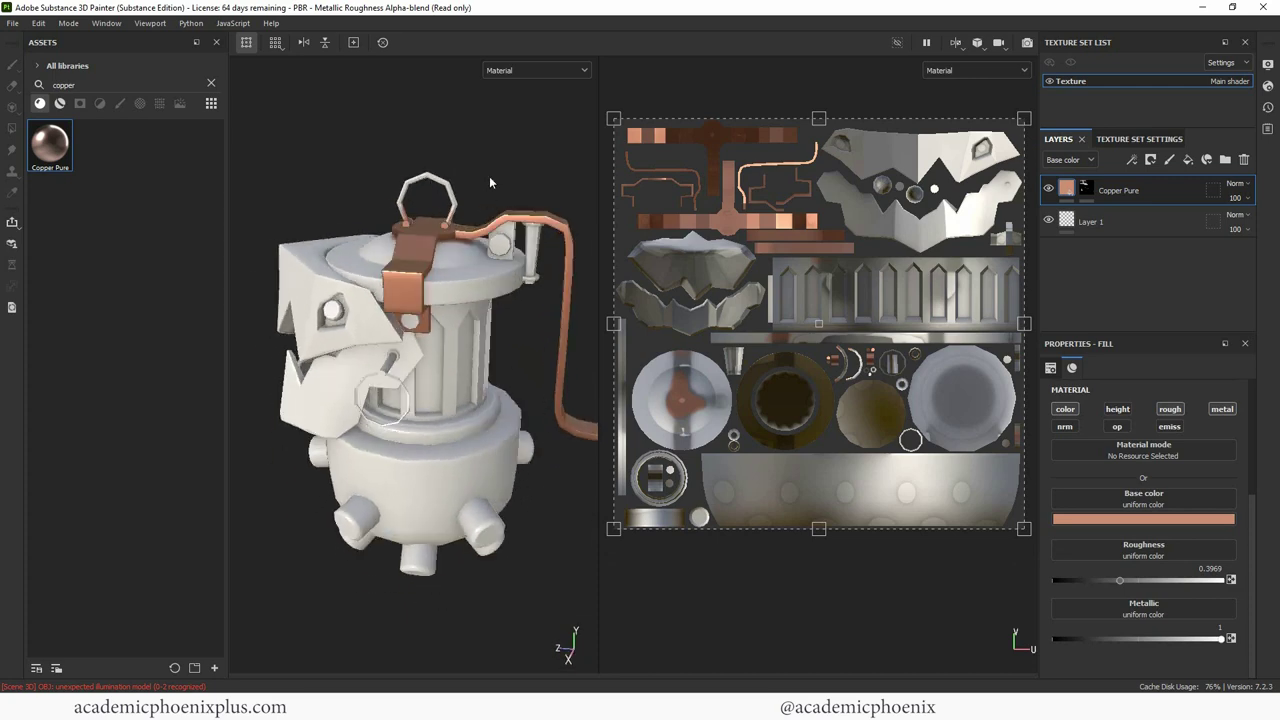
Step: Add a generator to the Copper Pure layer's mask and assign the Curvature generator to it
left_click_drag(489, 182, 452, 337, "alt")
scroll(520, 324, "up", 4)
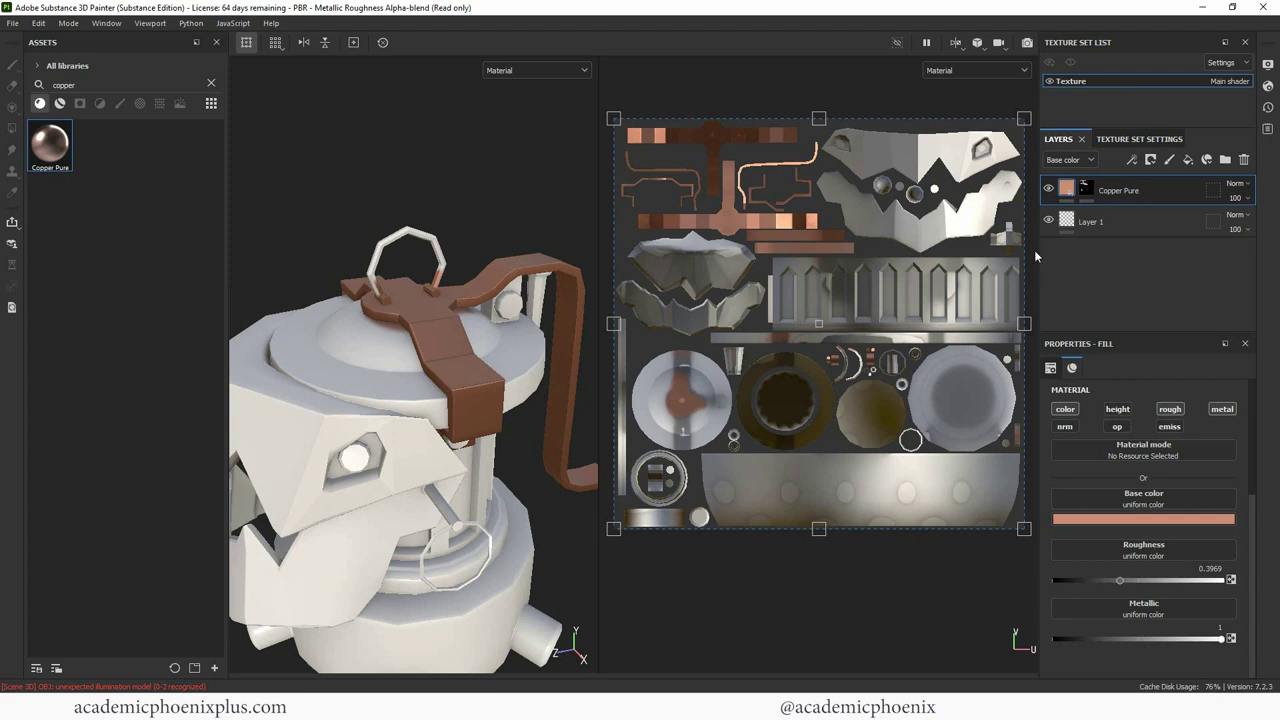
left_click(1087, 188)
right_click(1093, 190)
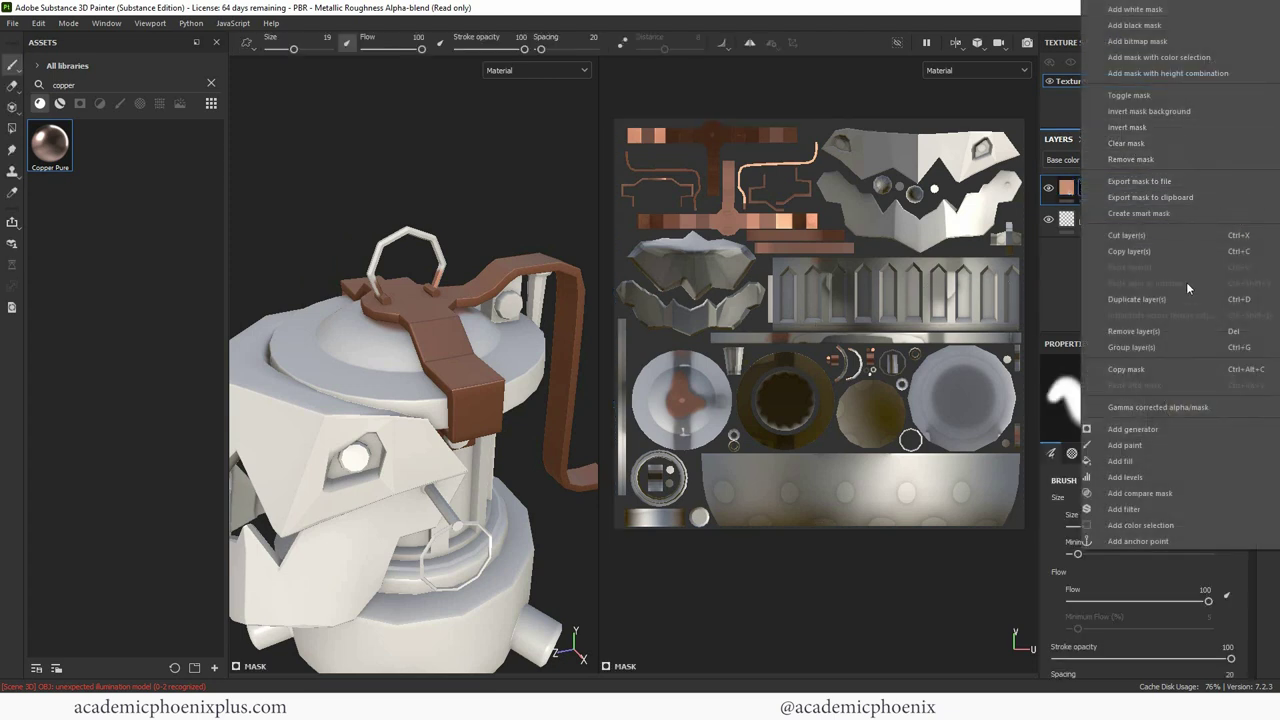
left_click(1142, 429)
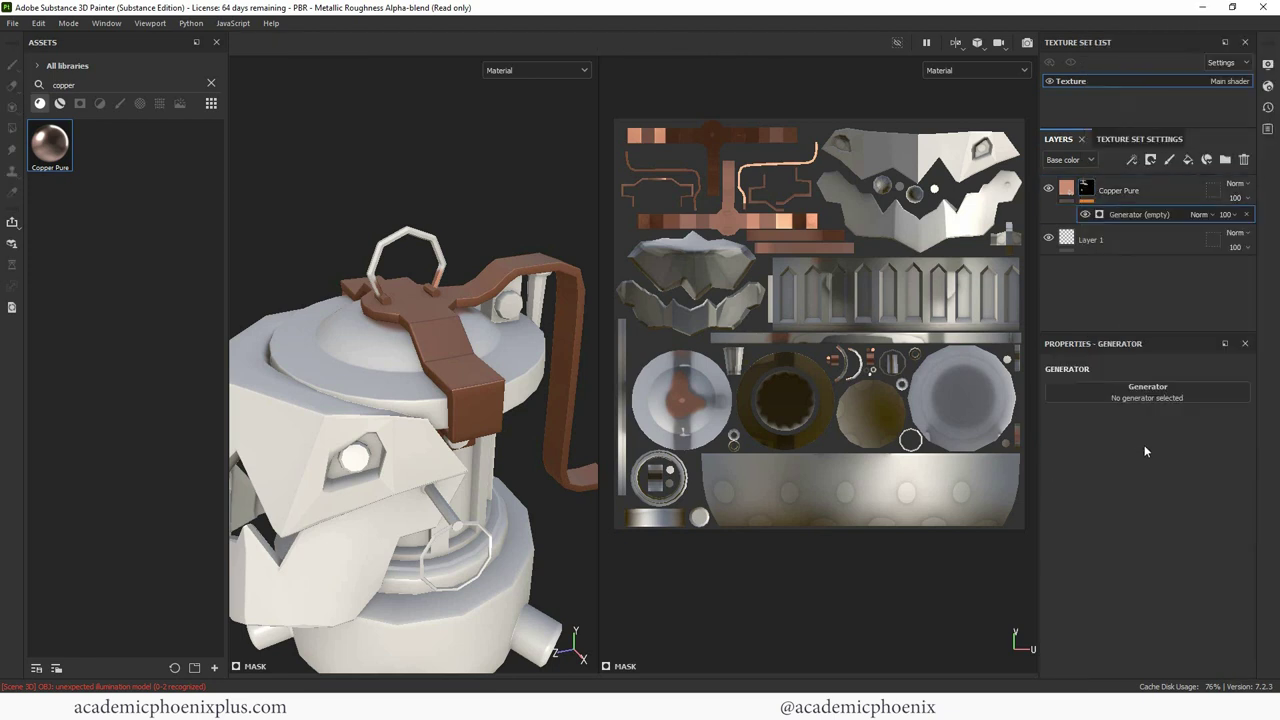
left_click(1152, 393)
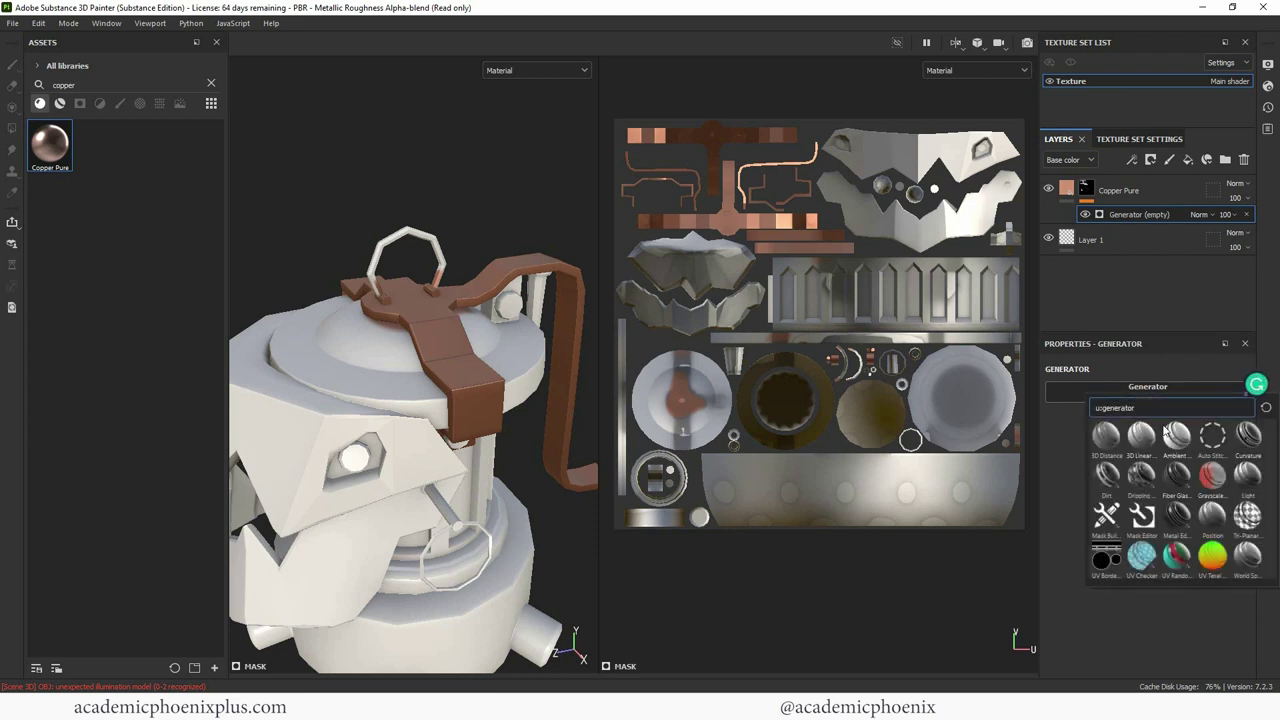
type("cu")
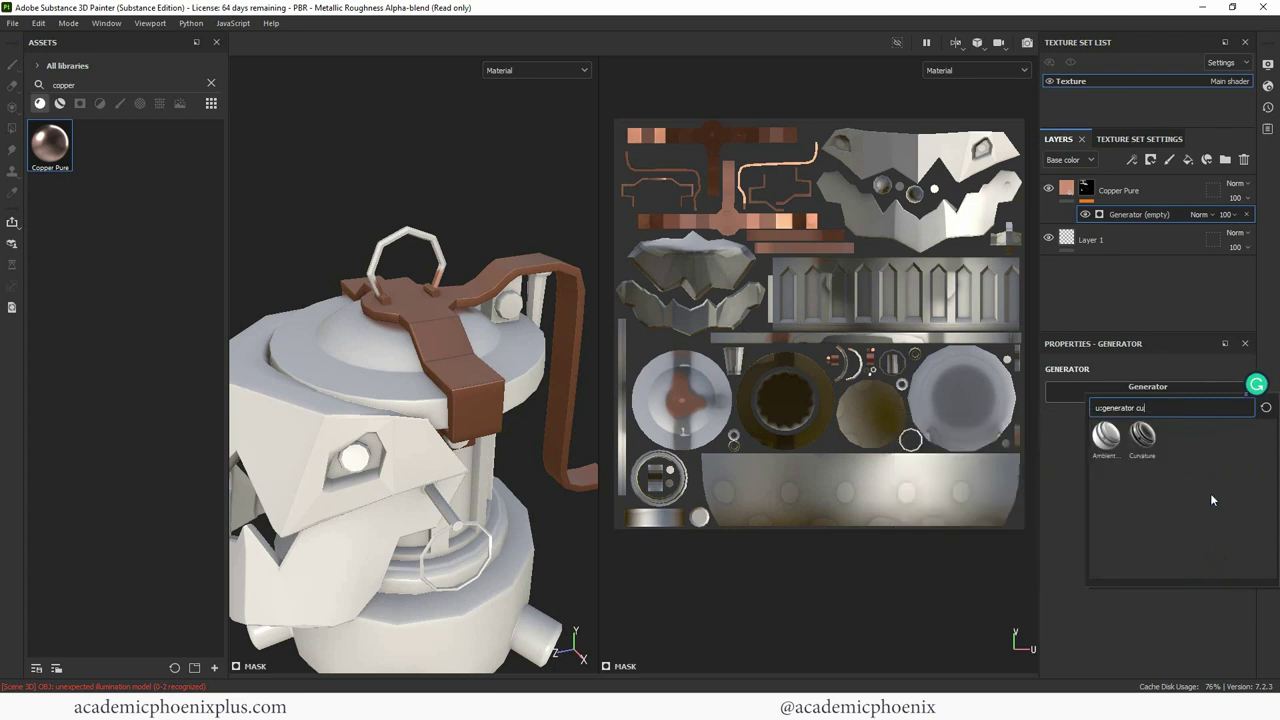
left_click(1145, 440)
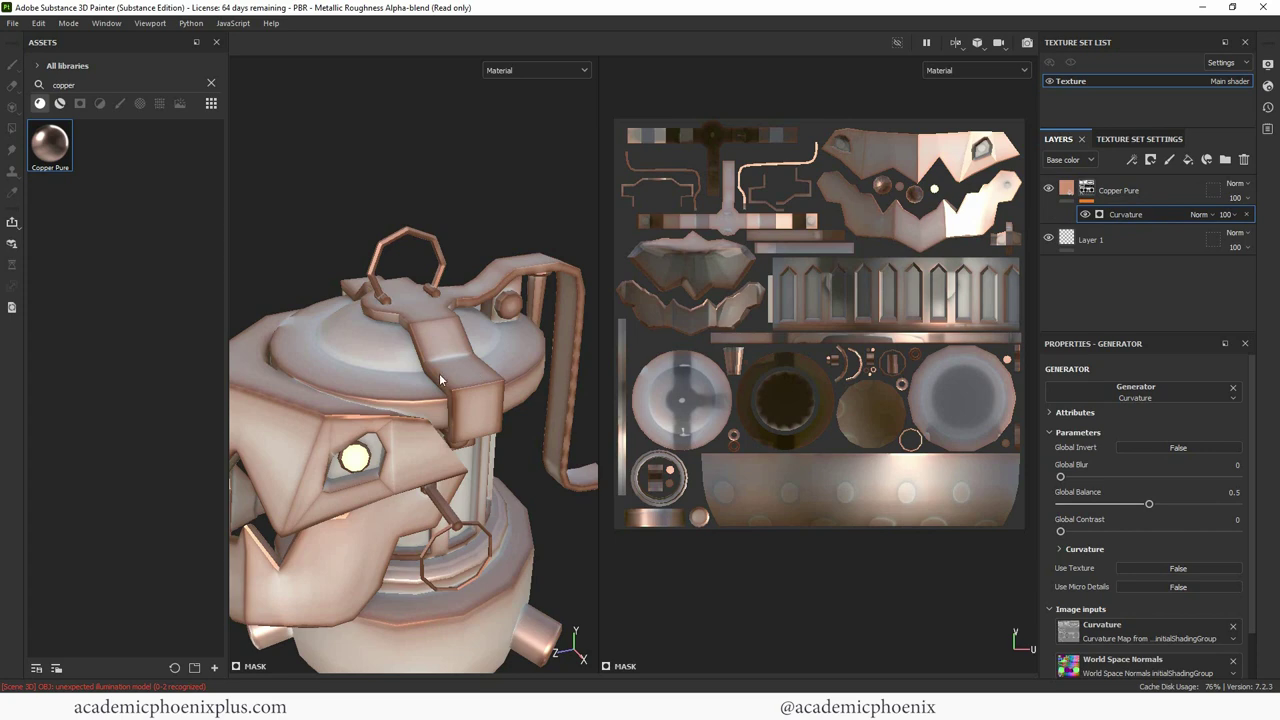
Step: Set the Curvature generator's Global Invert to True
left_click_drag(527, 359, 502, 421, "alt")
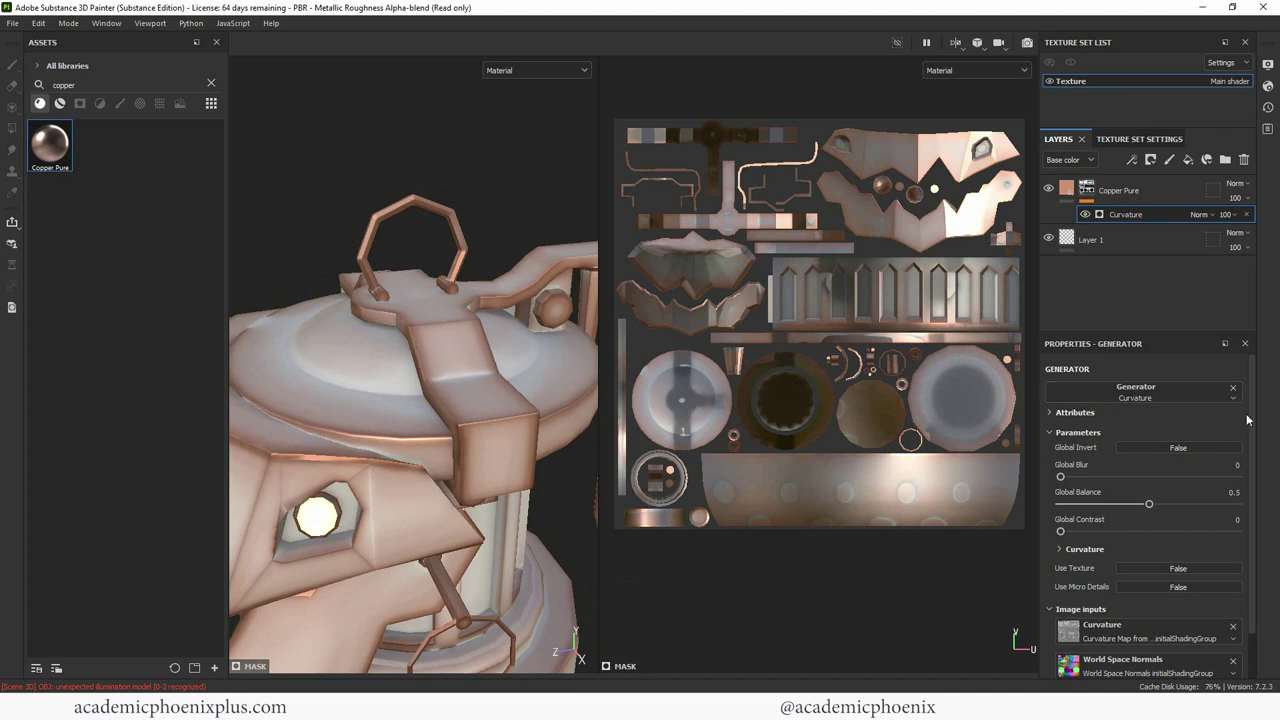
left_click_drag(1251, 420, 1251, 438)
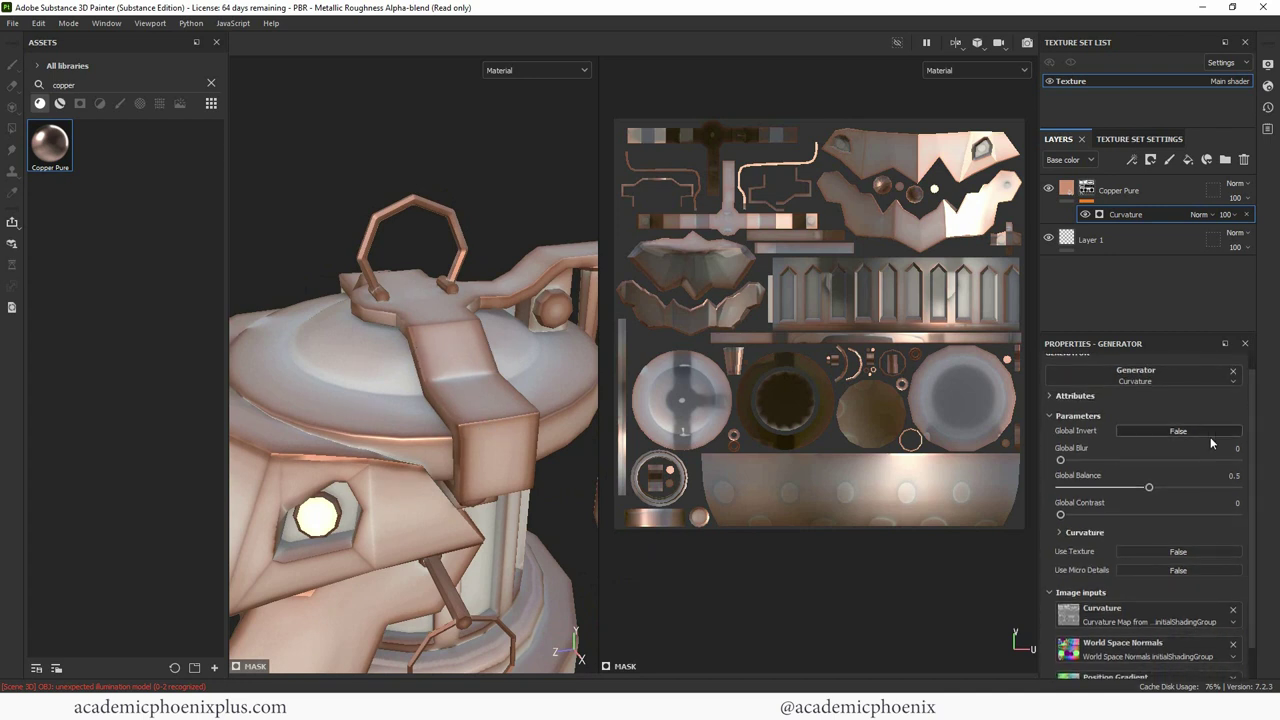
left_click(1176, 430)
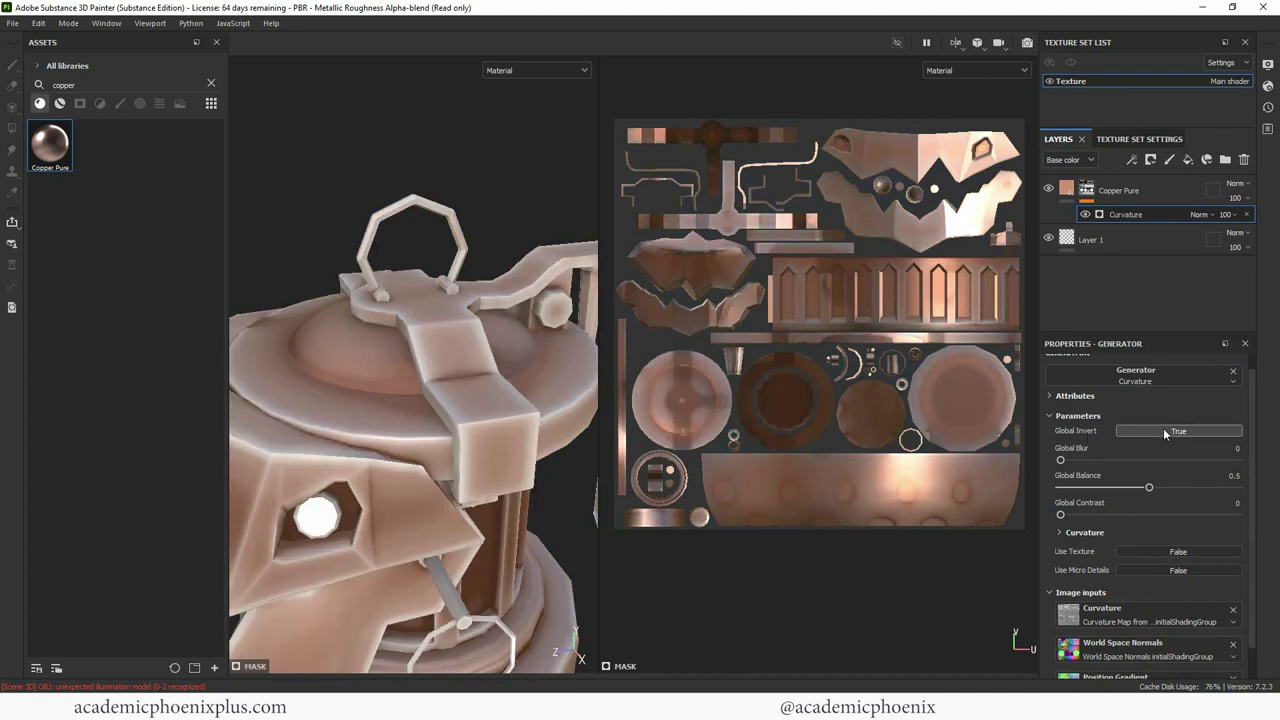
Step: Set the Curvature generator's Global Blur to 1.45 and its Global Balance to 0.15
mouse_move(1253, 476)
left_mouse_down()
mouse_move(1253, 502)
mouse_move(1253, 486)
left_mouse_up()
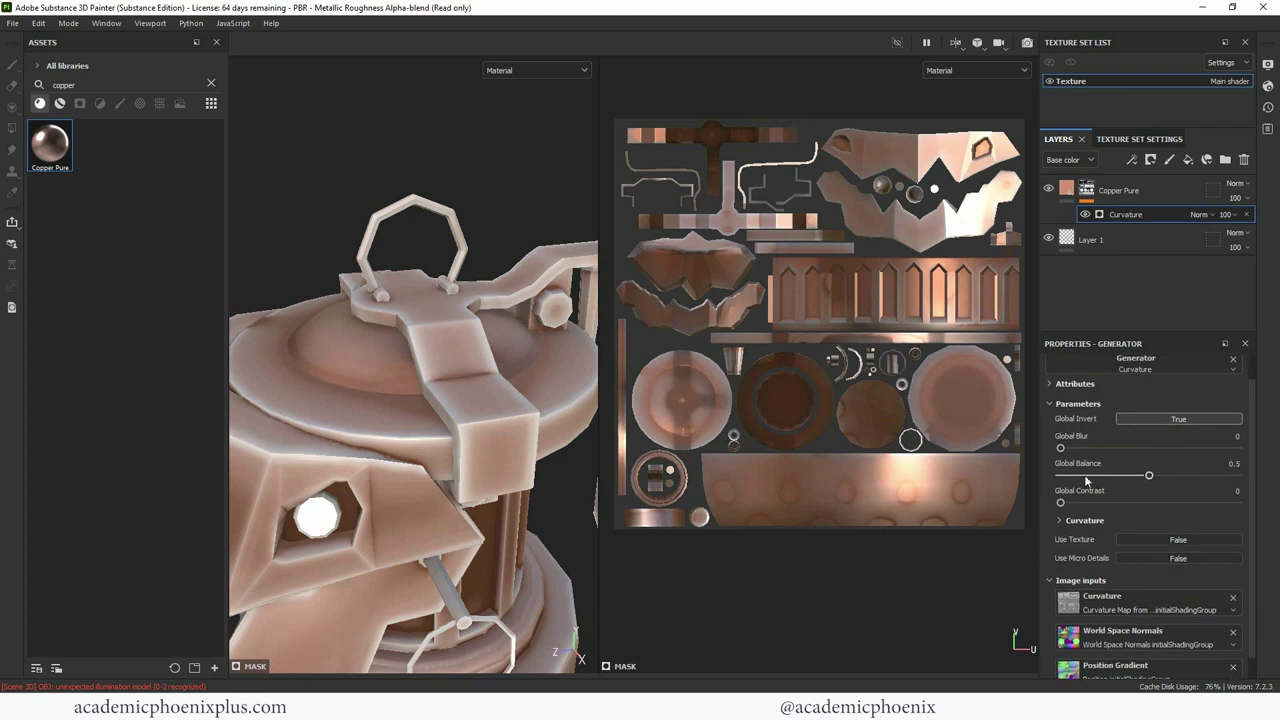
mouse_move(1063, 448)
left_mouse_down()
mouse_move(1124, 447)
mouse_move(1064, 449)
left_mouse_up()
left_click_drag(1149, 475, 1087, 474)
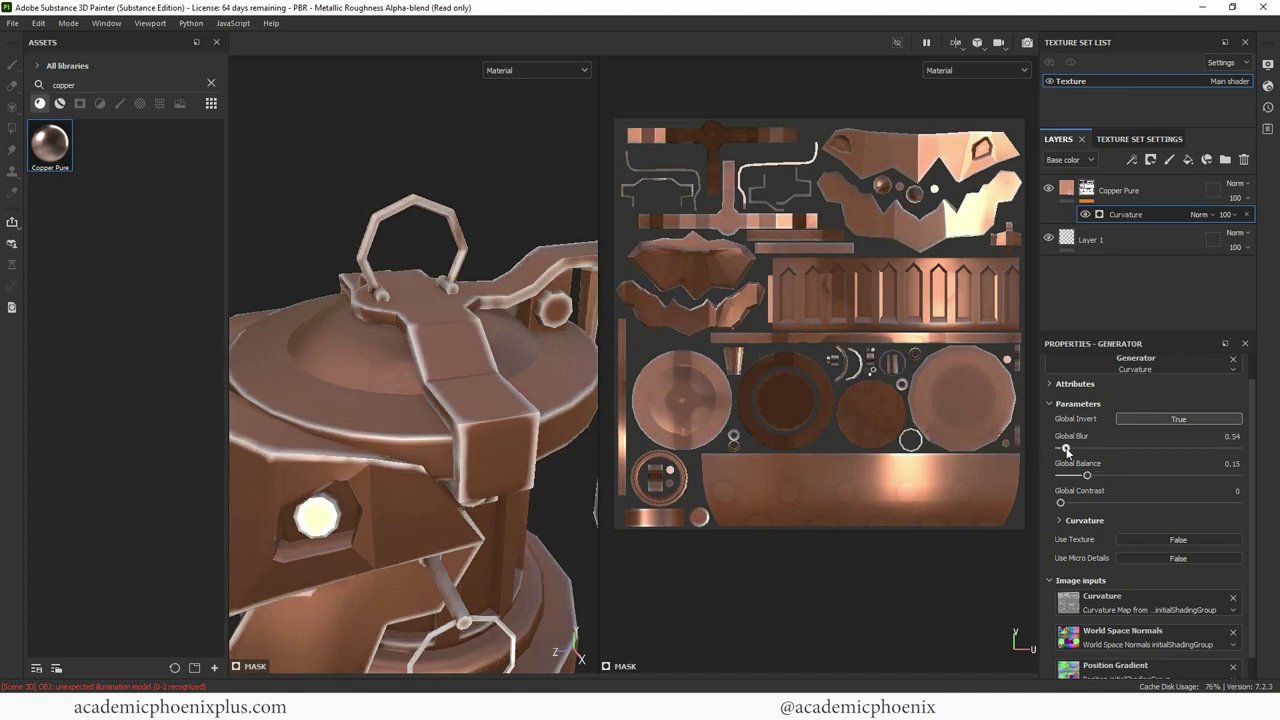
left_click_drag(1066, 450, 1077, 450)
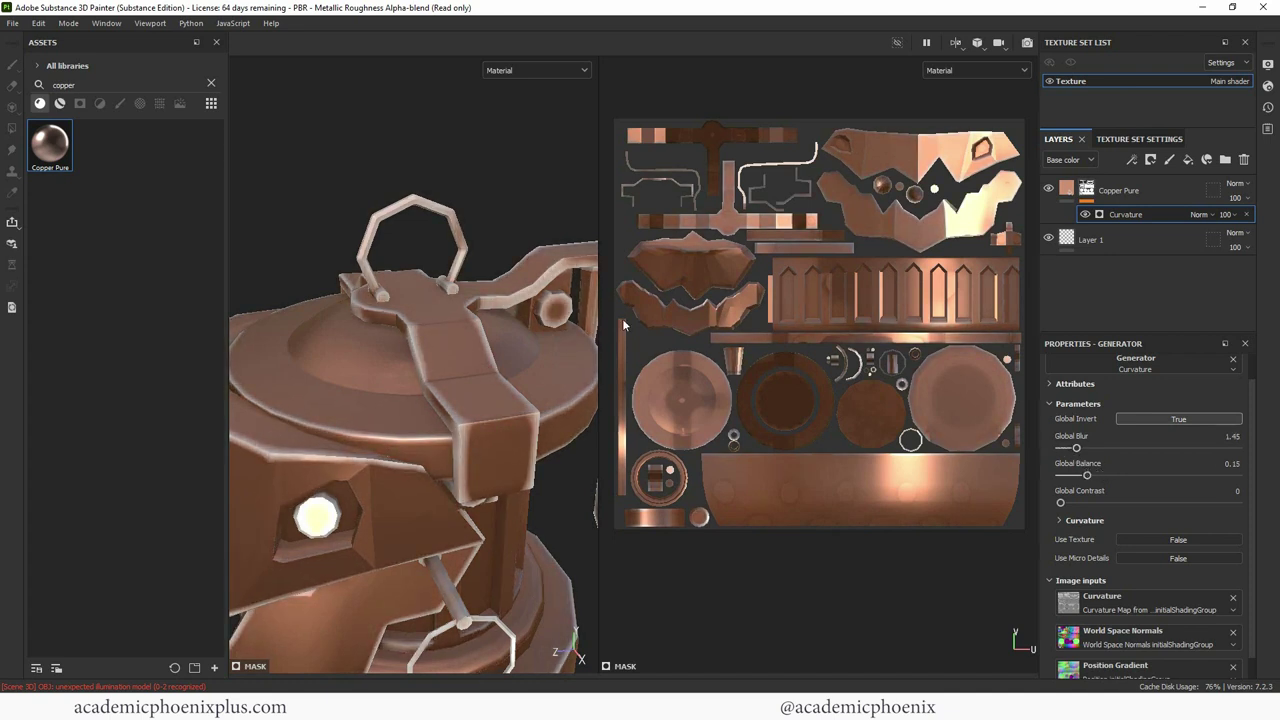
left_click_drag(590, 324, 485, 285, "alt")
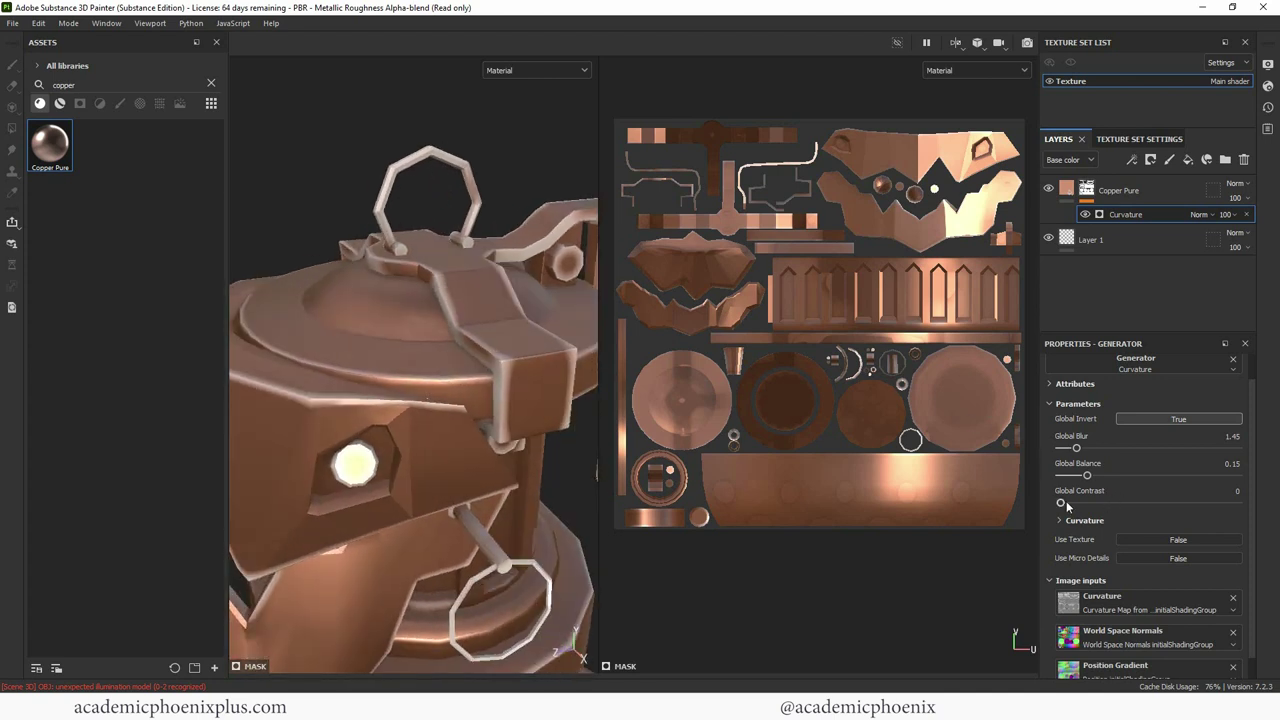
Step: Set the Curvature generator's Global Contrast to 0.03
mouse_move(1061, 503)
left_mouse_down()
mouse_move(1075, 503)
mouse_move(1055, 494)
left_mouse_up()
left_click_drag(458, 343, 387, 377, "alt")
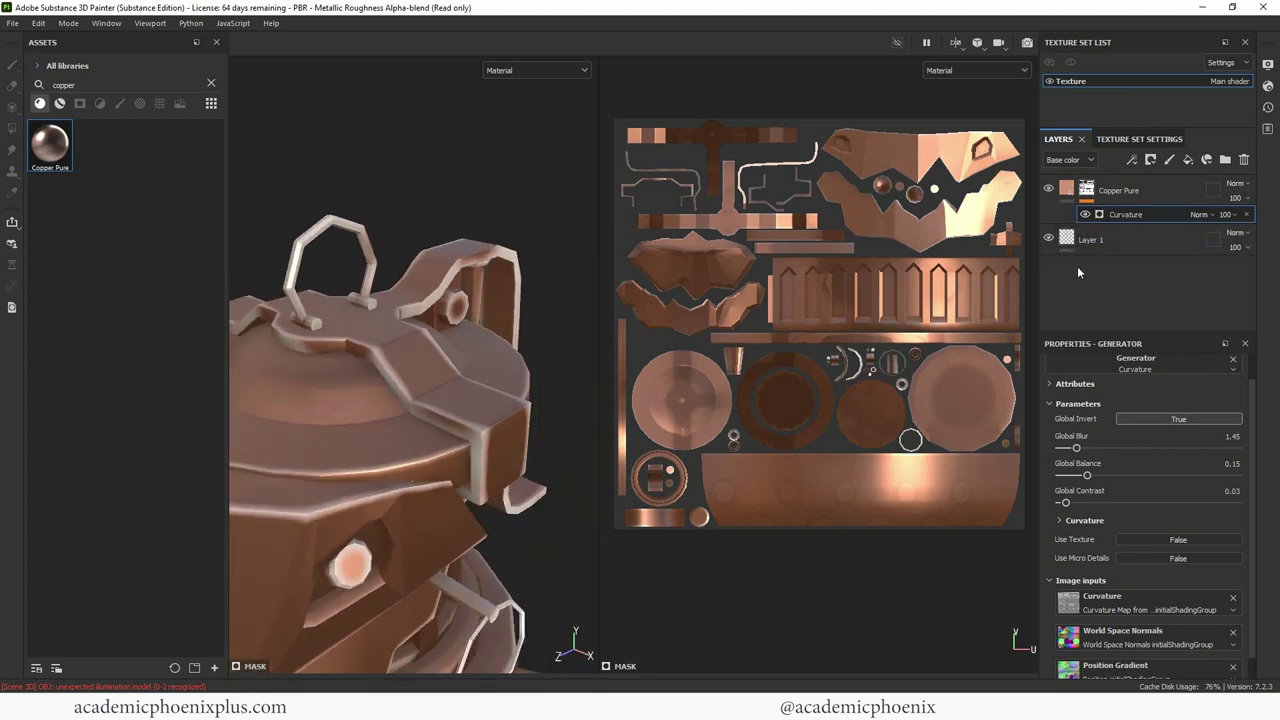
Step: Search the assets for "metal" and add the Iron Brushed material as a layer directly beneath Copper Pure
left_click(40, 104)
double_click(83, 82)
type("metal")
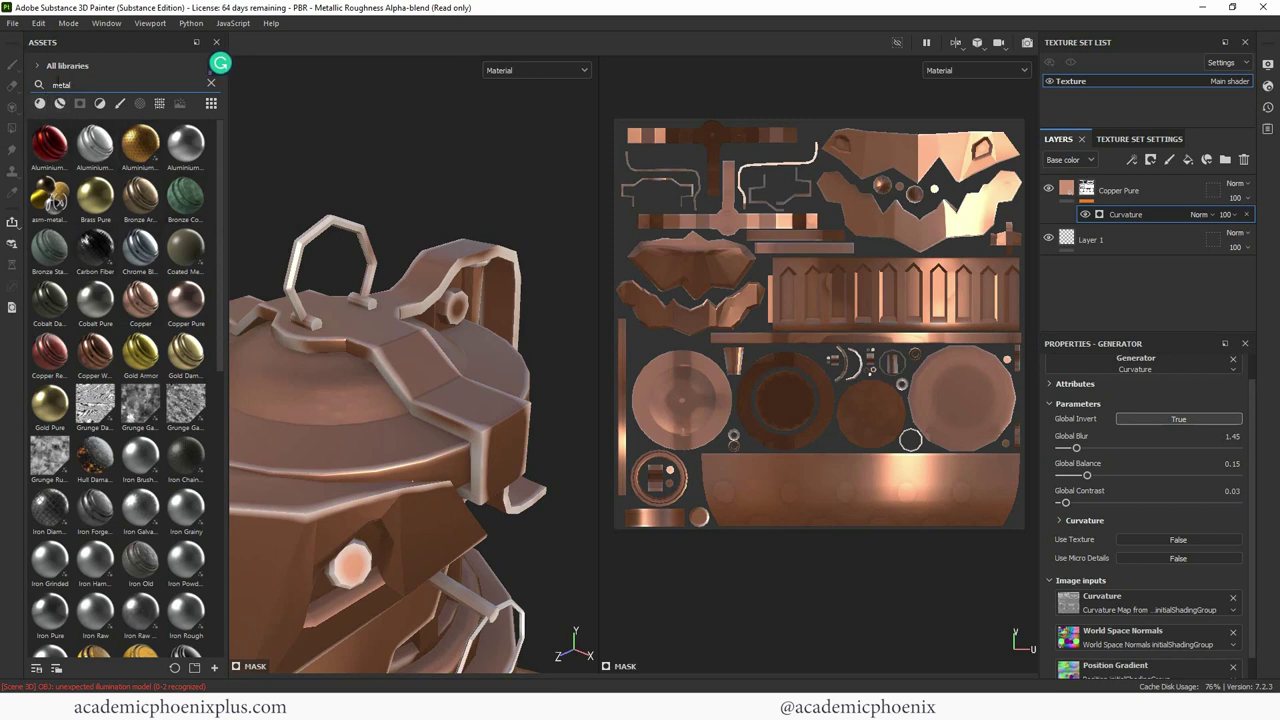
left_click(42, 105)
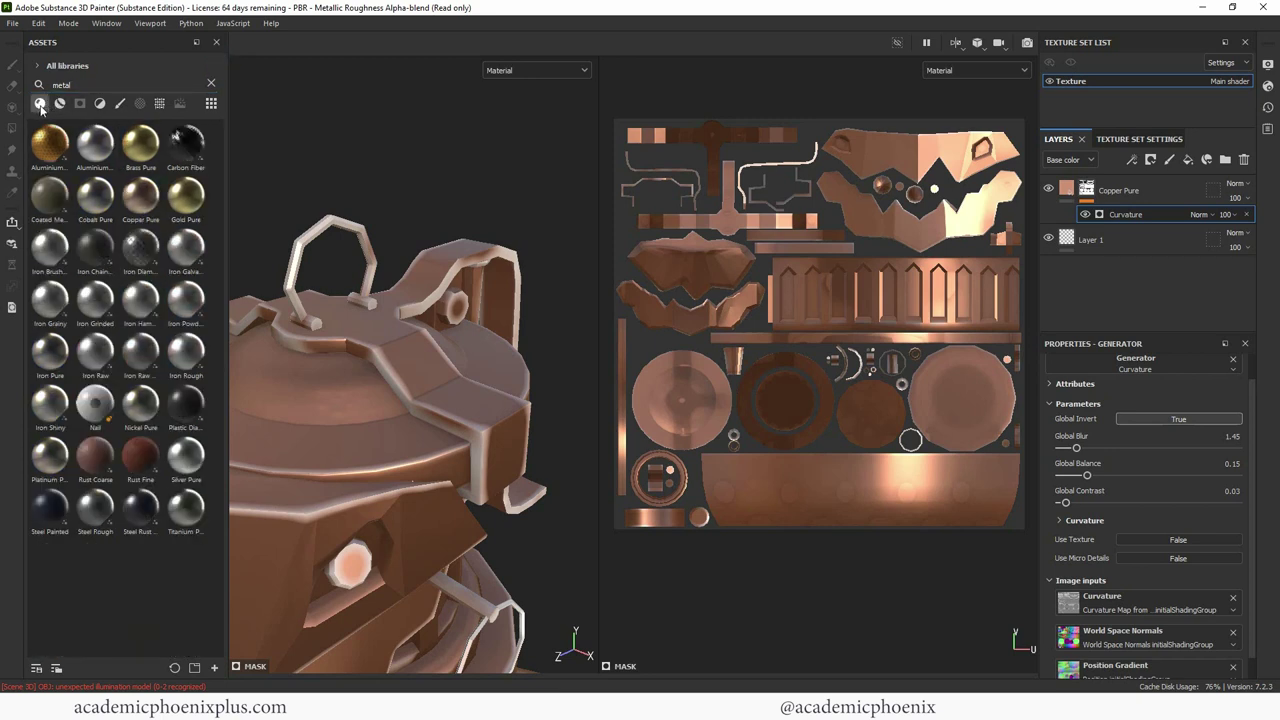
left_click(59, 103)
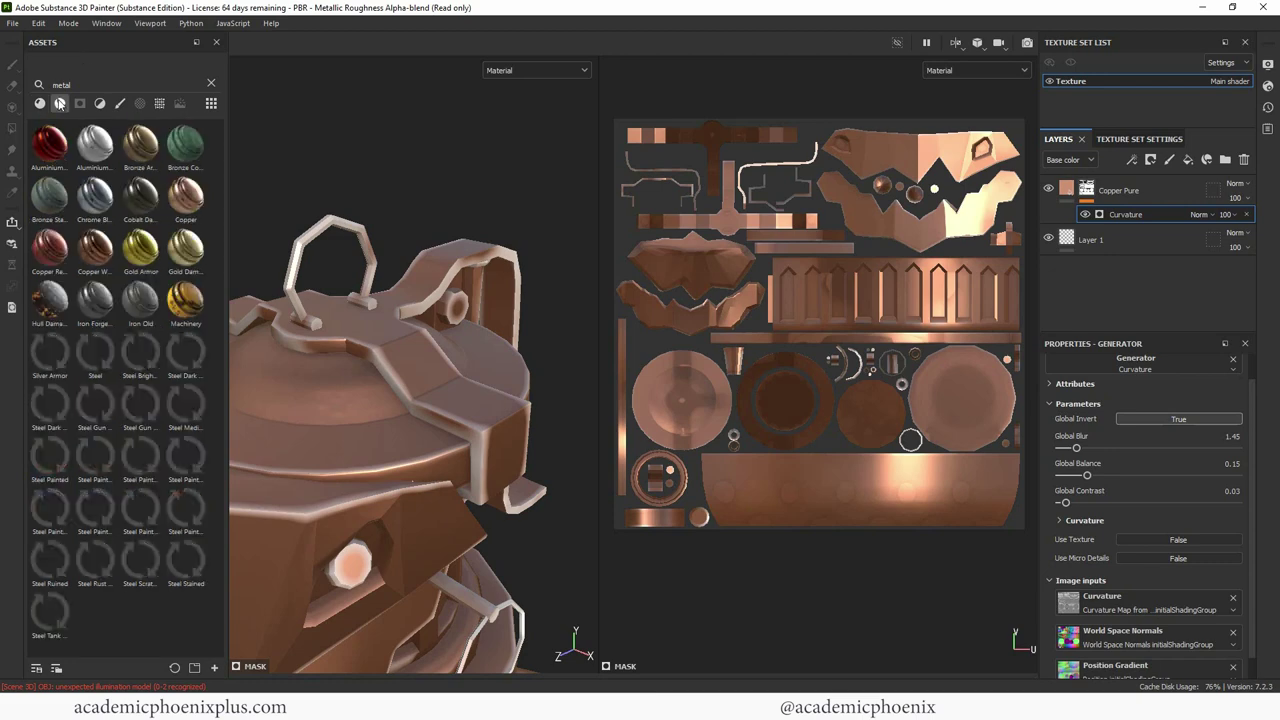
left_click(42, 105)
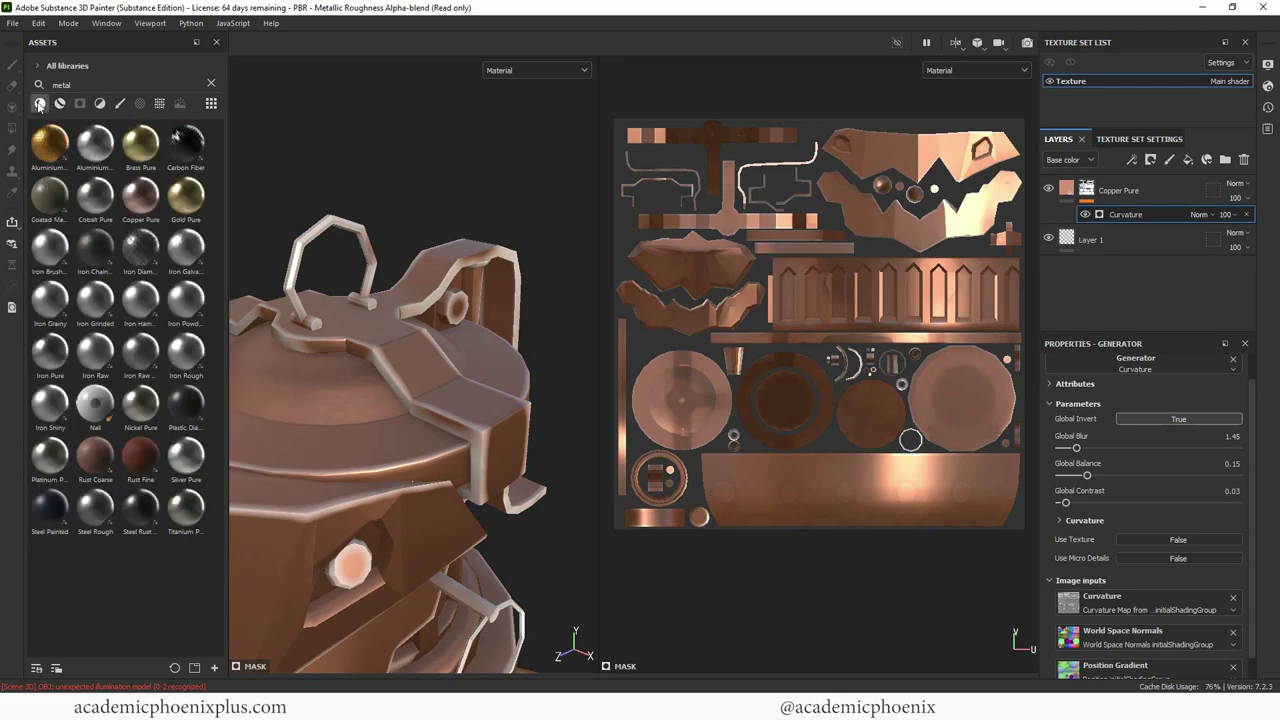
left_click(59, 103)
left_click(43, 105)
mouse_move(50, 247)
left_mouse_down()
mouse_move(60, 258)
mouse_move(42, 243)
mouse_move(1110, 251)
mouse_move(1127, 222)
mouse_move(1119, 244)
left_mouse_up()
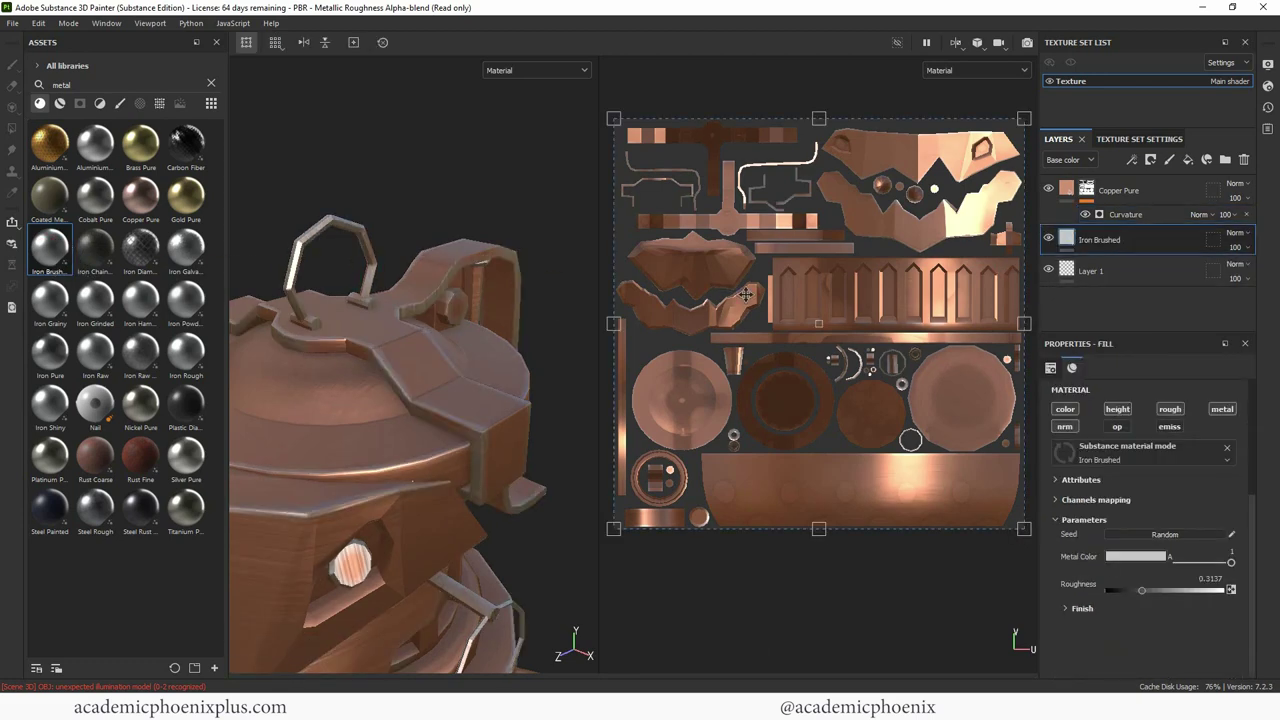
mouse_move(460, 330)
left_mouse_down("alt")
mouse_move(495, 309)
mouse_move(457, 290)
mouse_move(533, 311)
mouse_move(538, 270)
mouse_move(524, 296)
mouse_move(385, 335)
left_mouse_up("alt")
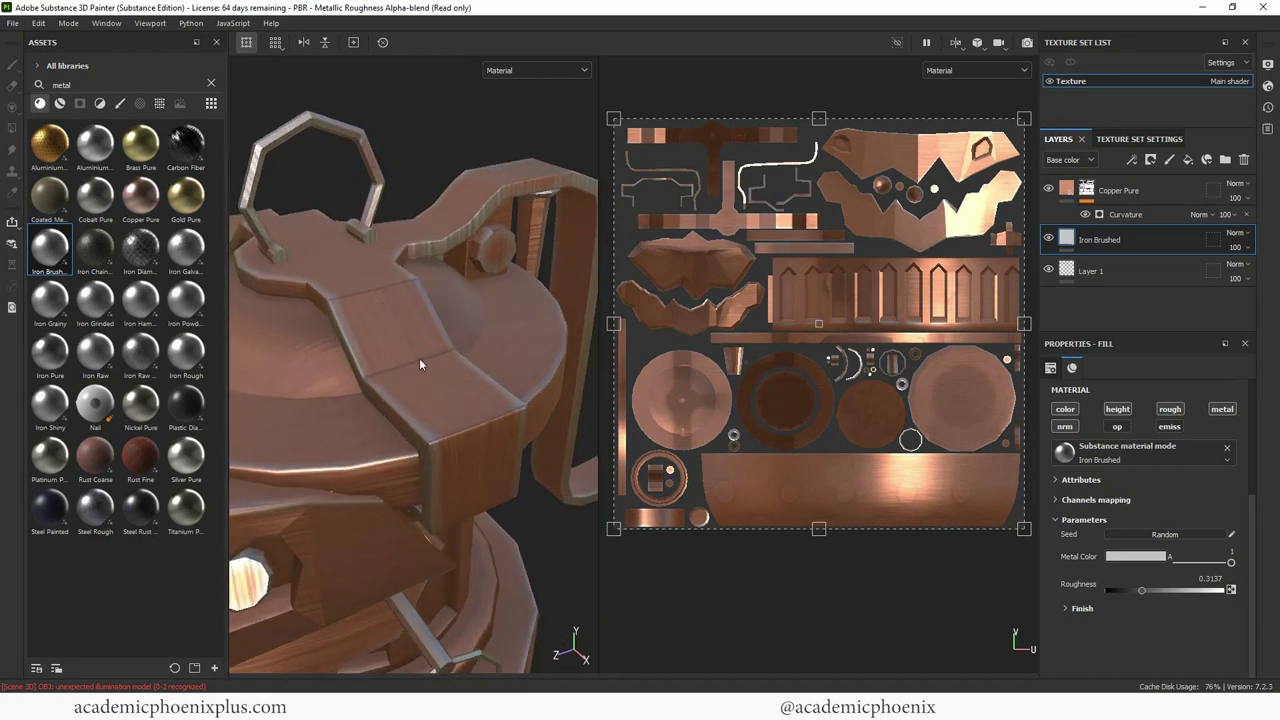
Step: Set the Iron Brushed layer's finish Scale to 7 and its Brushing Intensity to 0.17
left_click(1082, 608)
scroll(1159, 583, "down", 2)
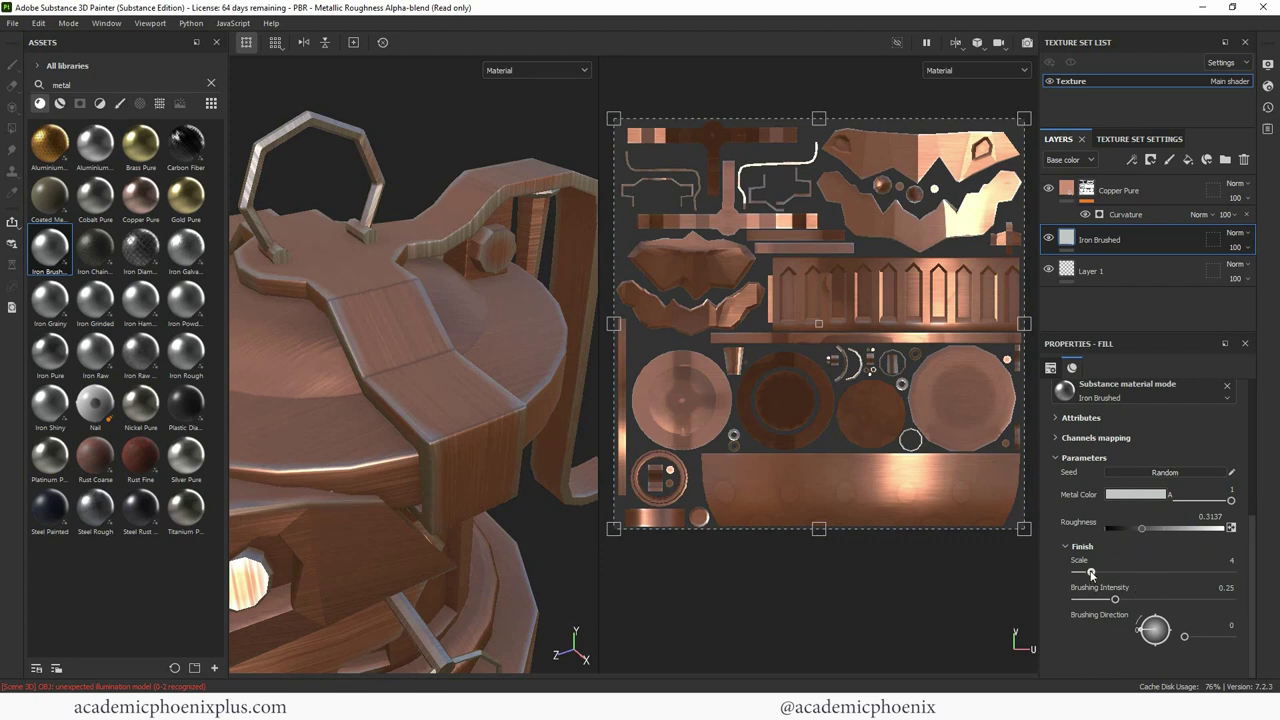
mouse_move(1091, 573)
left_mouse_down()
mouse_move(1190, 598)
mouse_move(1077, 601)
mouse_move(1099, 601)
left_mouse_up()
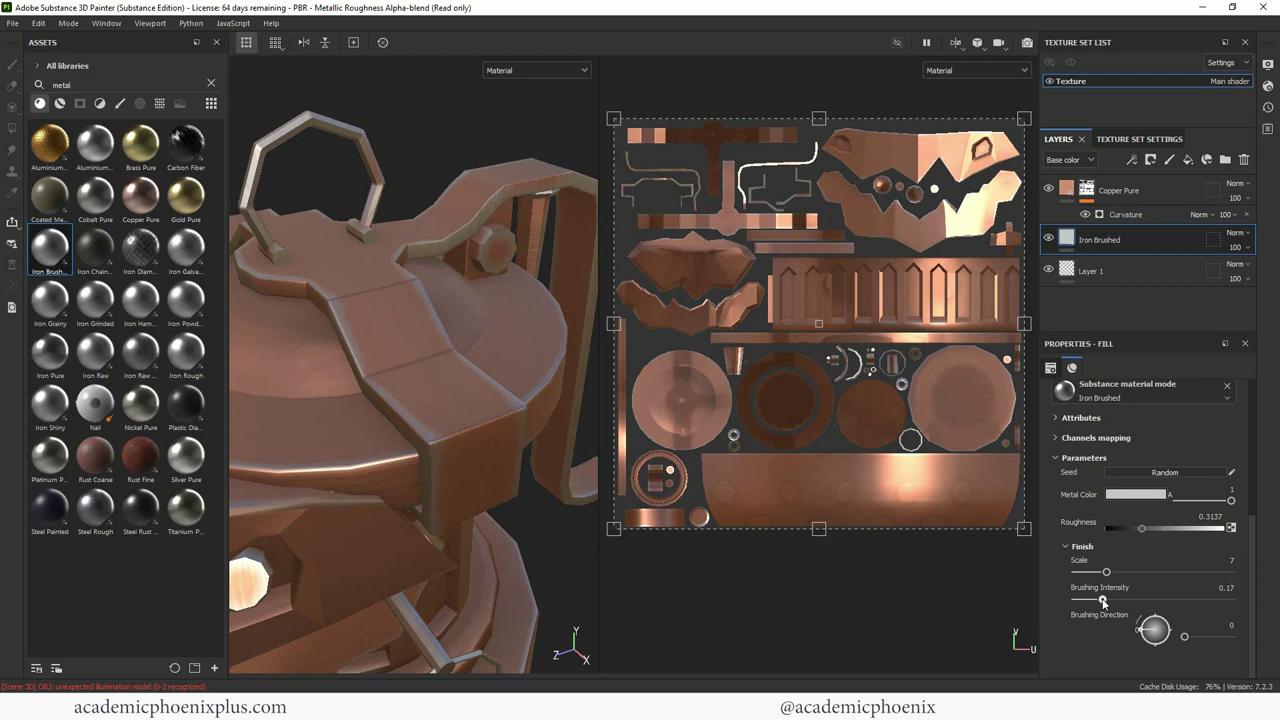
mouse_move(429, 157)
left_mouse_down("alt")
mouse_move(419, 147)
mouse_move(415, 200)
mouse_move(467, 219)
mouse_move(436, 215)
mouse_move(455, 194)
mouse_move(464, 370)
left_mouse_up("alt")
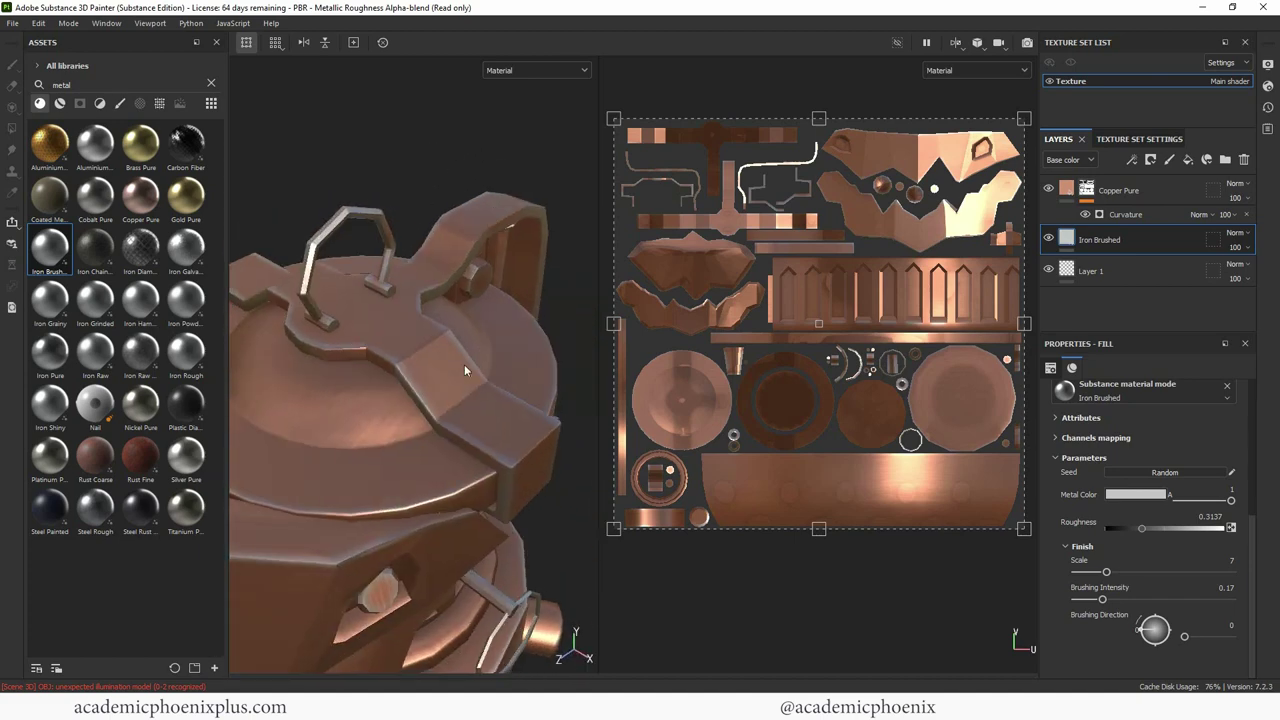
Step: Set the Copper Pure mask's Curvature generator to Global Blur 1.99, Global Balance 0.16 and Global Contrast 0
left_click(1112, 216)
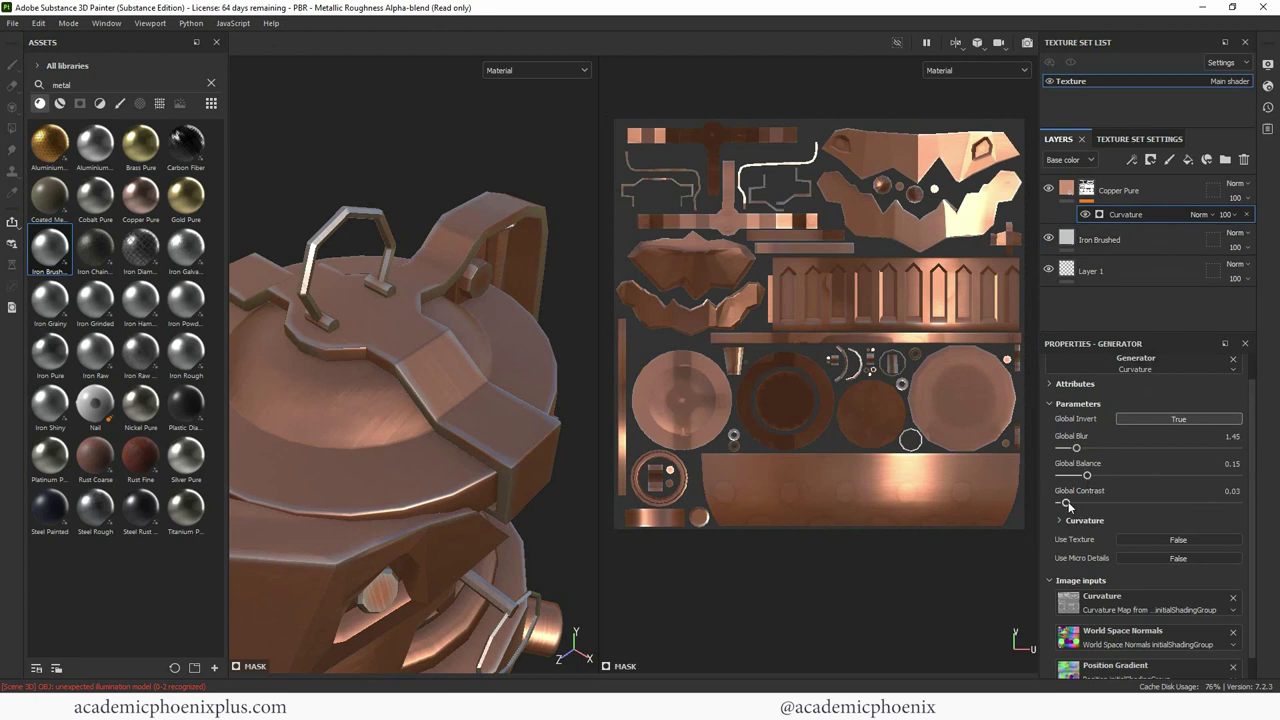
left_click_drag(1080, 507, 1073, 505)
left_click_drag(1091, 449, 1091, 477)
mouse_move(1094, 451)
left_mouse_down()
mouse_move(1082, 449)
mouse_move(1085, 476)
left_mouse_up()
left_click_drag(576, 264, 480, 255, "alt")
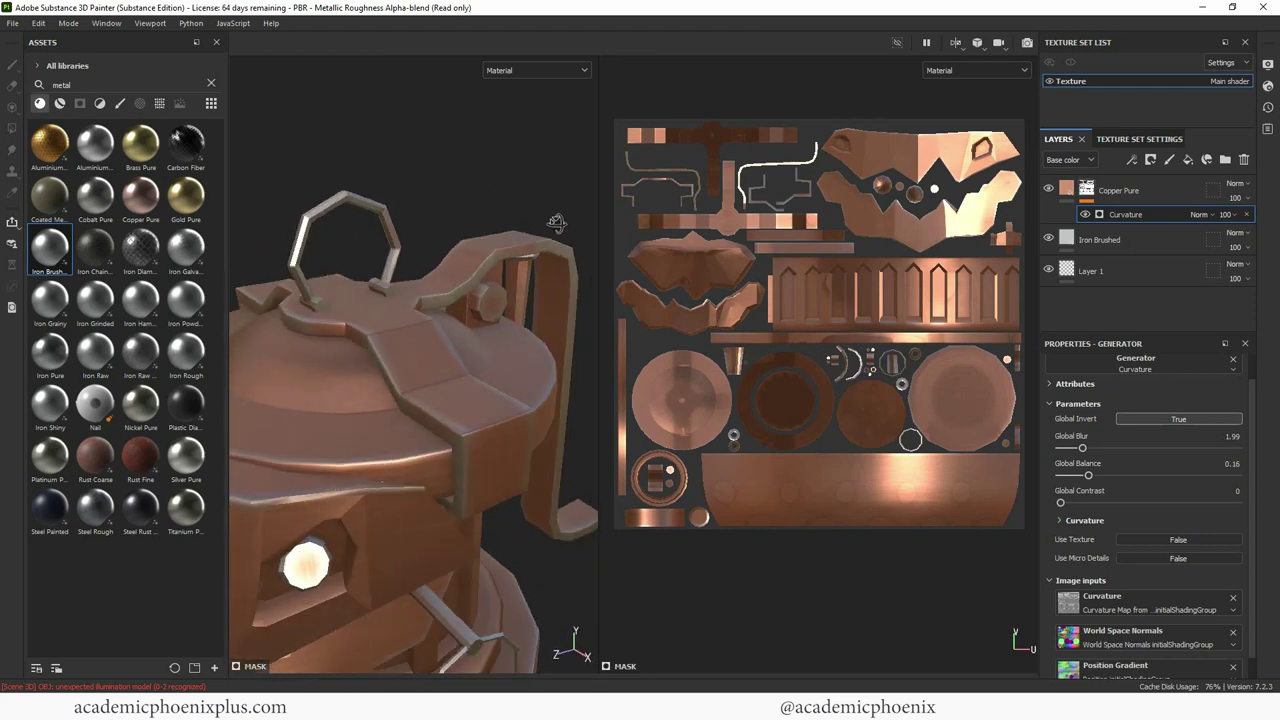
Step: Put the Copper Pure and Iron Brushed layers into a new folder and name it CooperMaterial
left_click(1144, 192)
left_click(1150, 237, "ctrl")
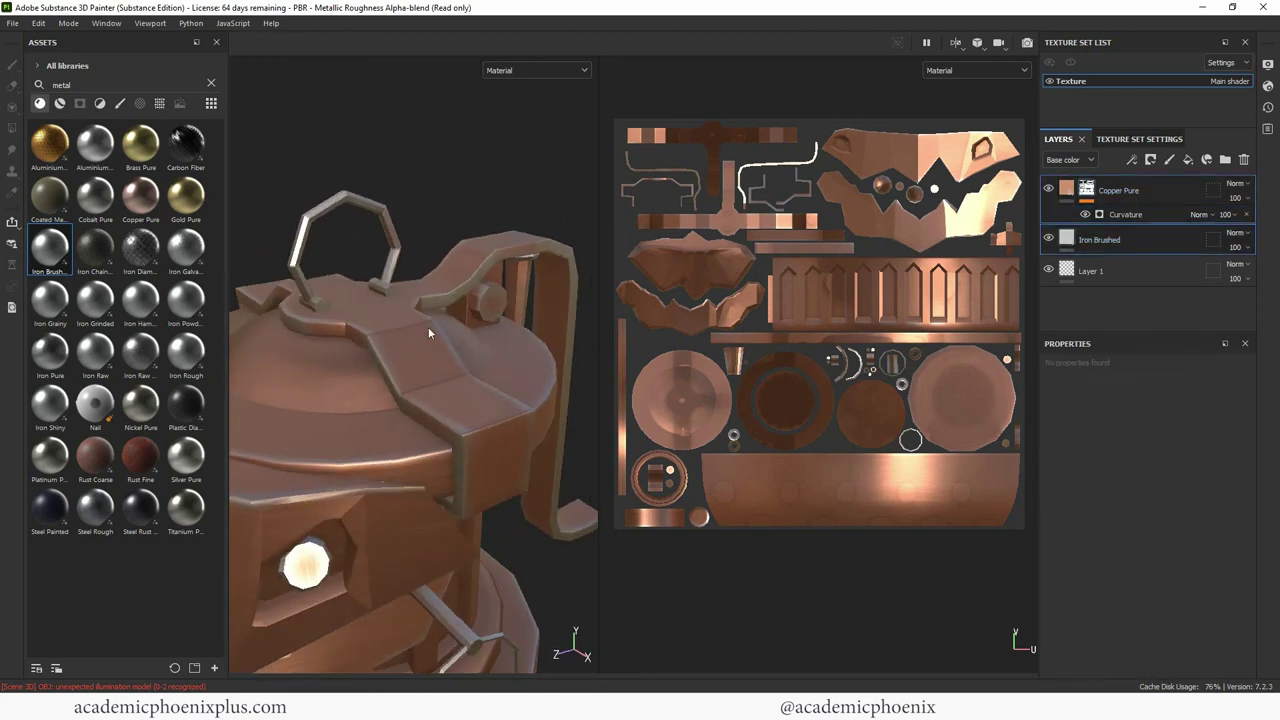
left_click(1225, 160)
mouse_move(1145, 253)
left_mouse_down()
mouse_move(1128, 246)
mouse_move(1136, 196)
mouse_move(1116, 193)
left_mouse_up()
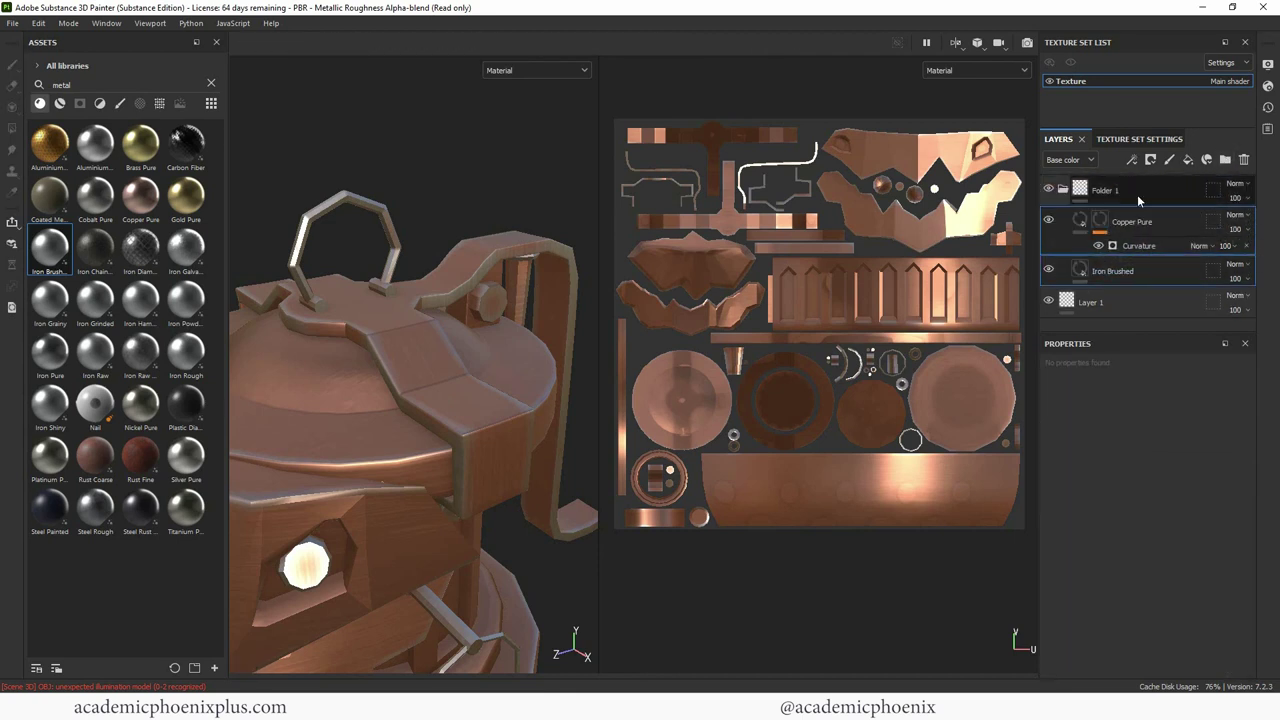
double_click(1104, 190)
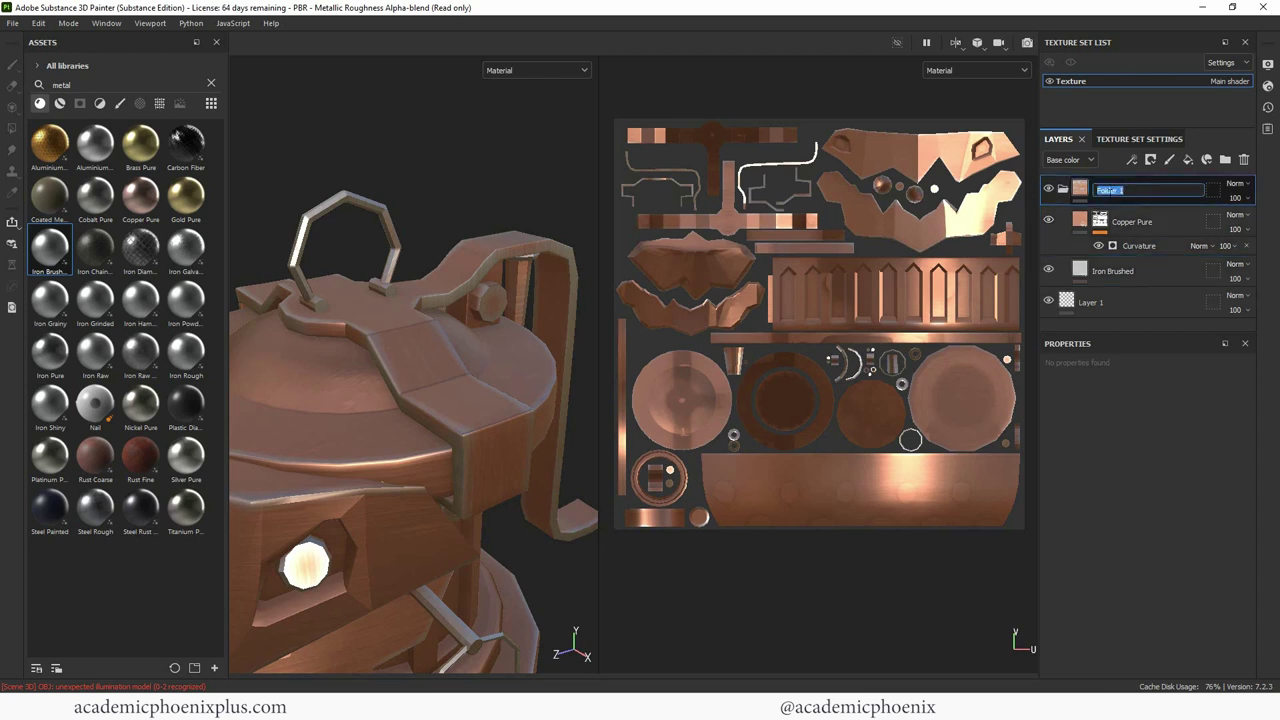
type("CopperMaterial")
Step: Add a black mask to the CooperMaterial folder and reveal it on the strap and lever with Polygon Fill
right_click(1079, 185)
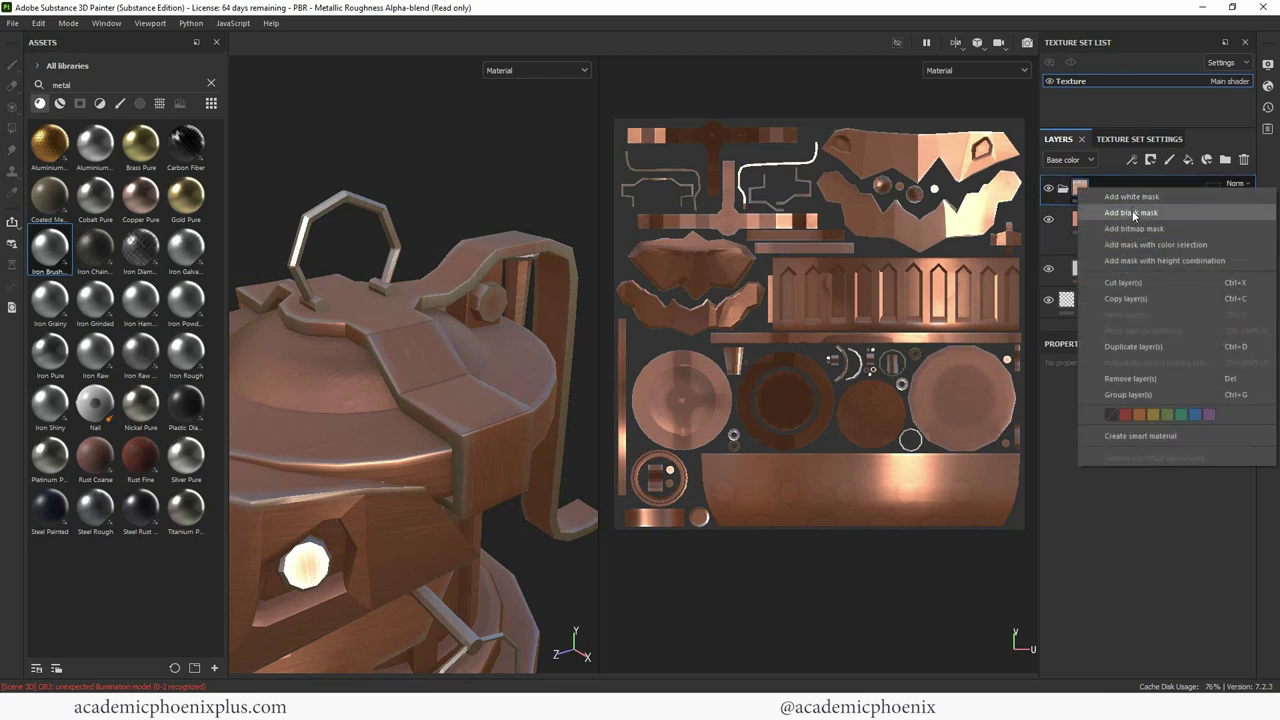
left_click(1131, 212)
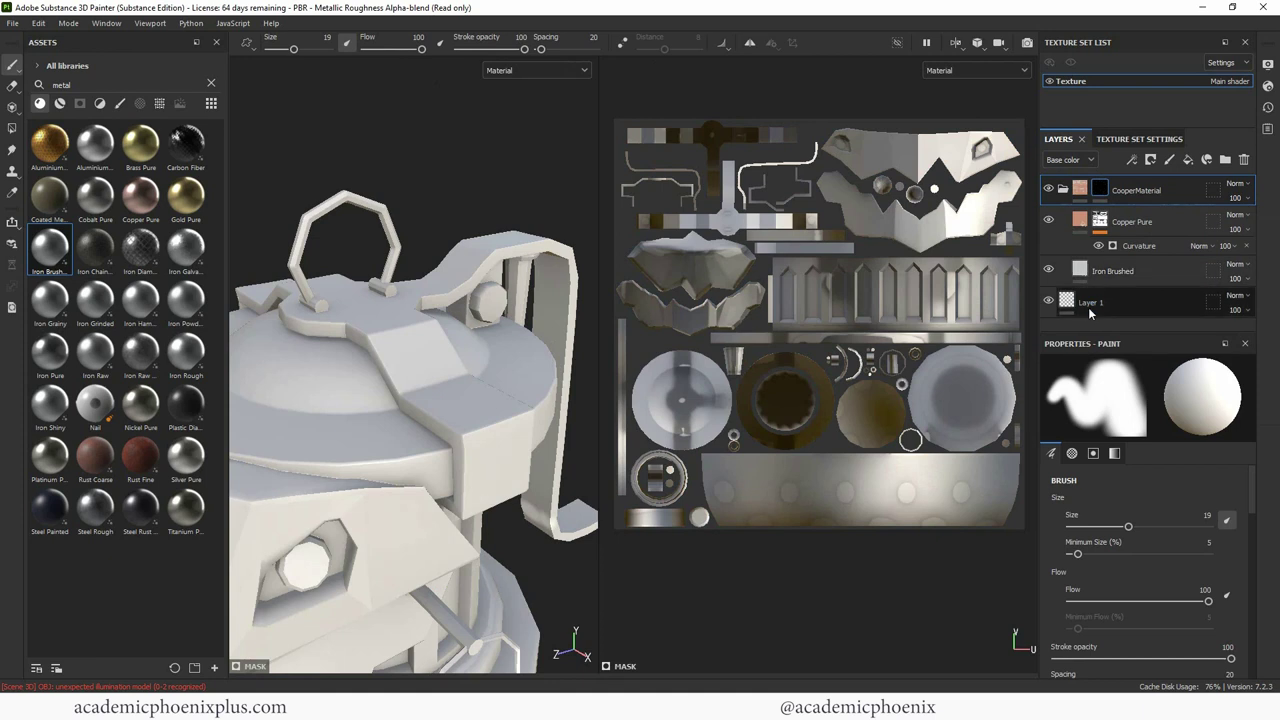
left_click(1100, 190)
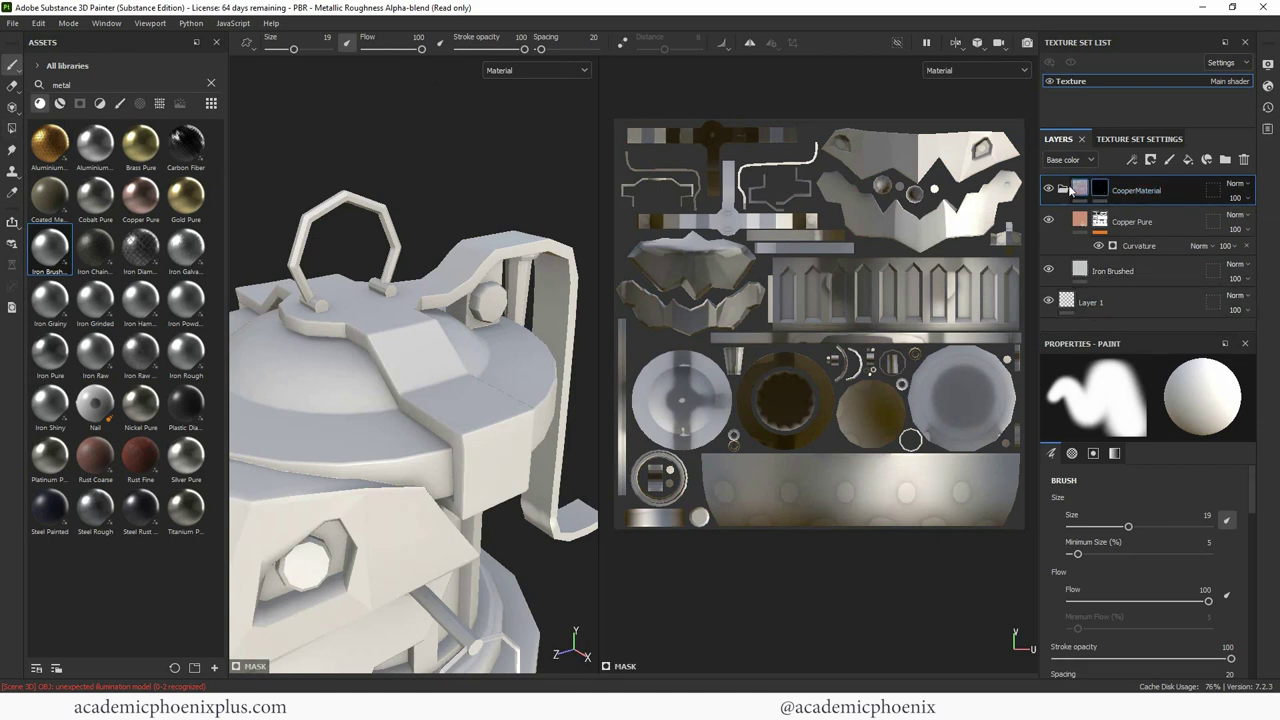
left_click(13, 130)
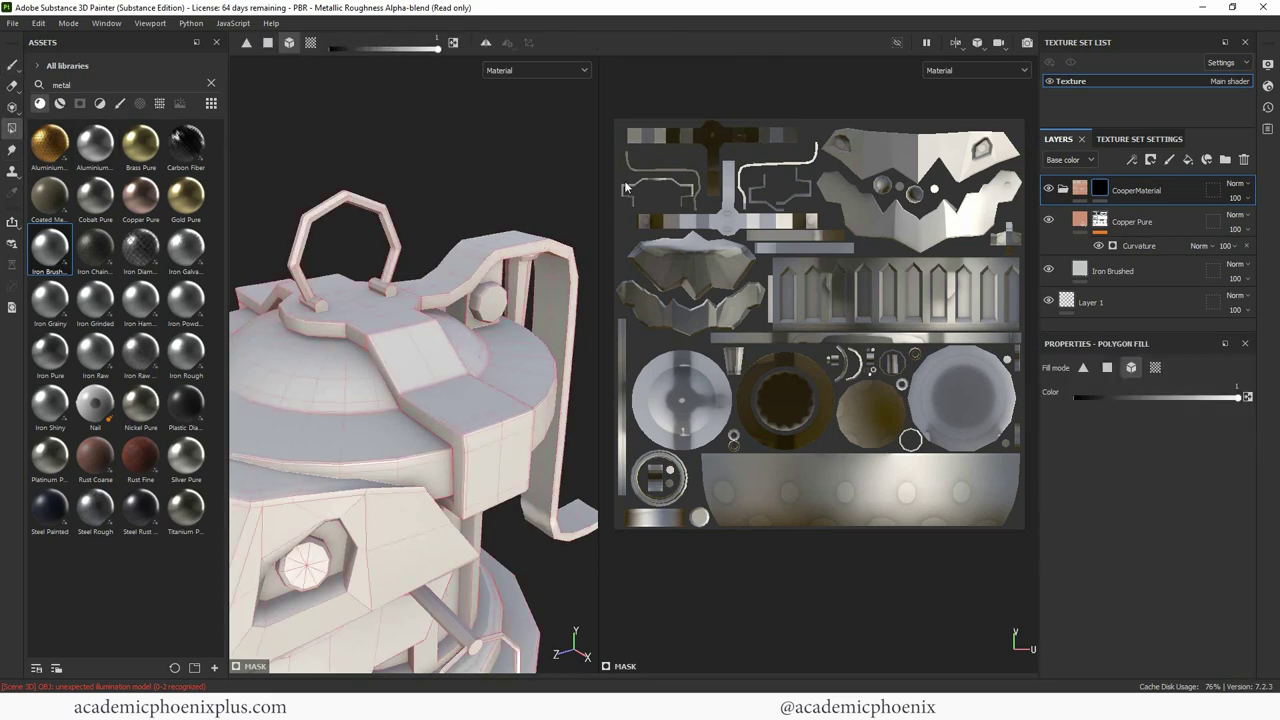
left_click(713, 146)
mouse_move(560, 160)
left_mouse_down("alt")
mouse_move(440, 145)
mouse_move(399, 164)
mouse_move(449, 196)
mouse_move(423, 205)
mouse_move(437, 200)
mouse_move(362, 166)
mouse_move(434, 194)
mouse_move(466, 166)
mouse_move(410, 189)
mouse_move(425, 192)
left_mouse_up("alt")
left_click(12, 64)
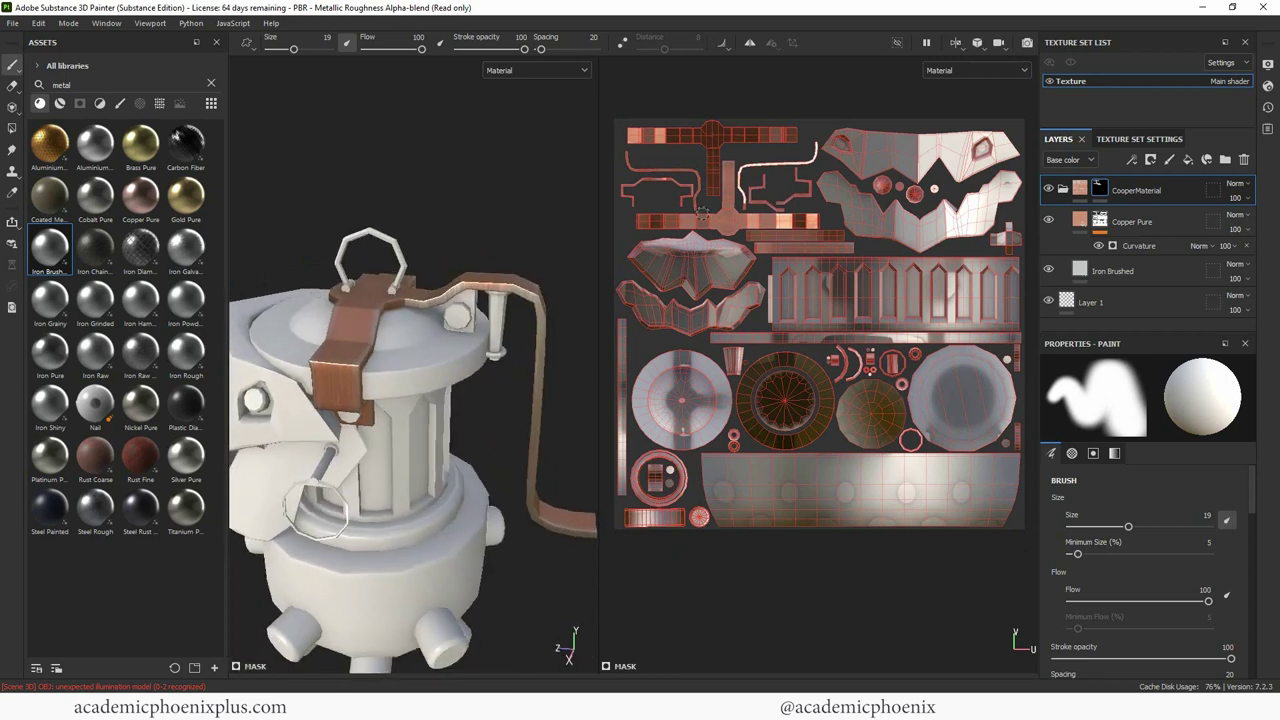
Step: Set the Iron Brushed layer's Metal Color alpha to 0.21 and its Roughness to 0.5730
left_click(1137, 272)
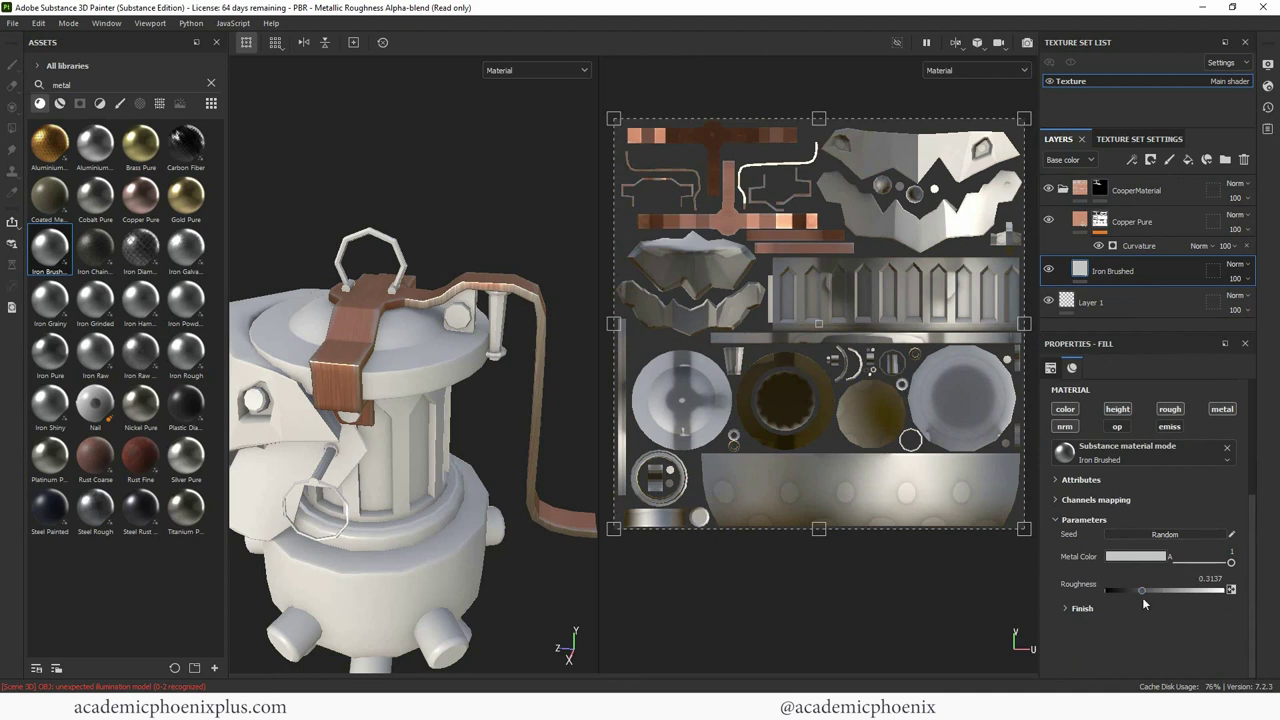
mouse_move(1233, 565)
left_mouse_down()
mouse_move(1189, 565)
mouse_move(1201, 564)
mouse_move(1160, 591)
mouse_move(1175, 590)
left_mouse_up()
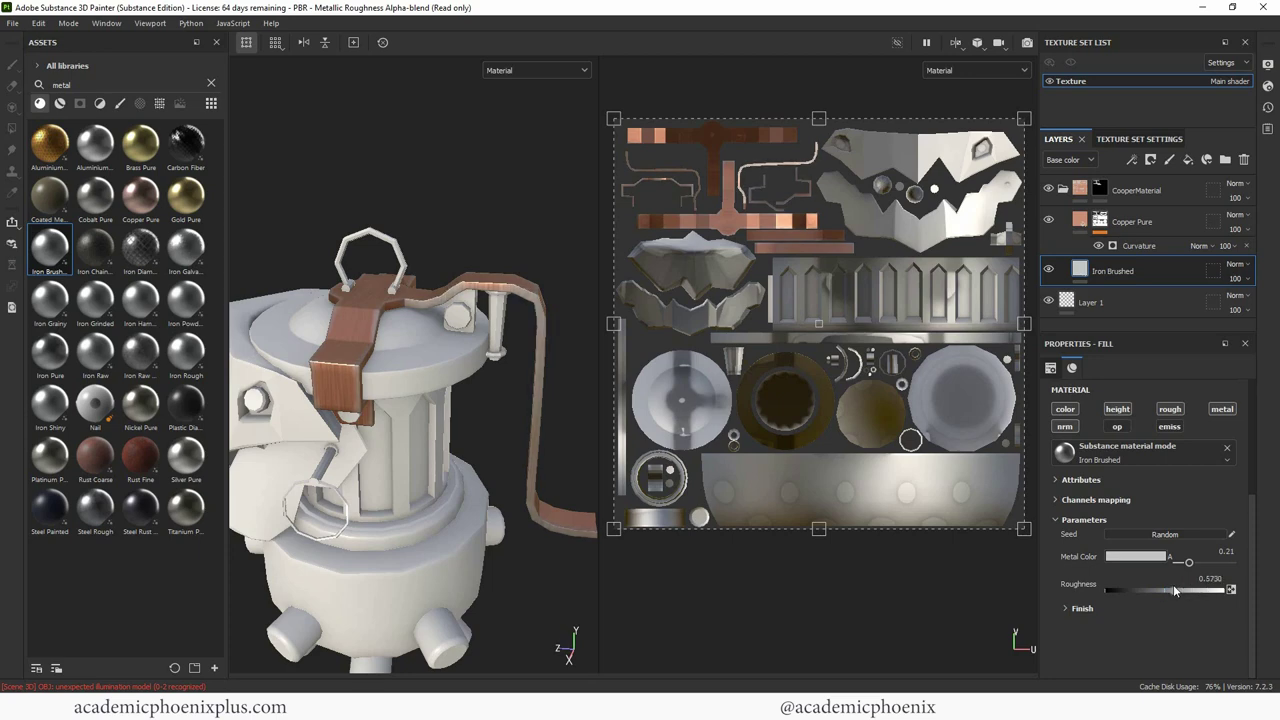
left_click_drag(596, 530, 674, 546, "alt")
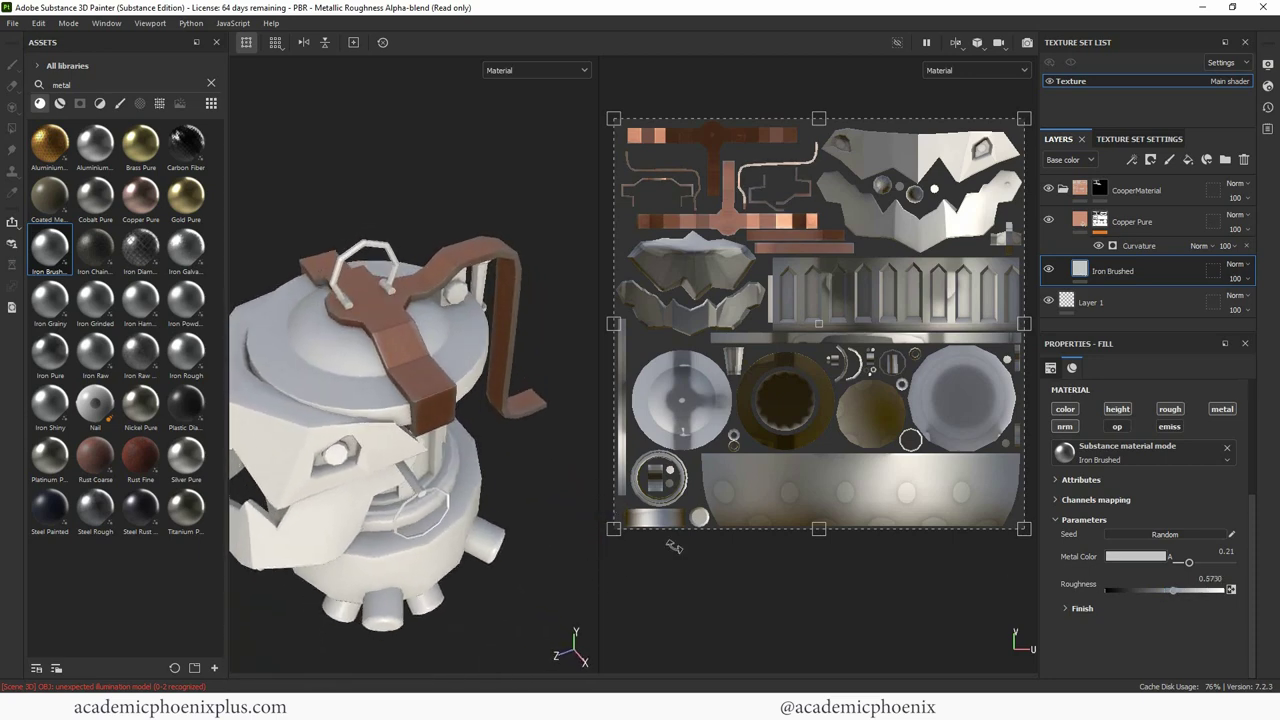
Step: Set the Copper Pure layer's roughness to 0.5370 and check the strap and lever from several angles
left_click(1135, 222)
key("1")
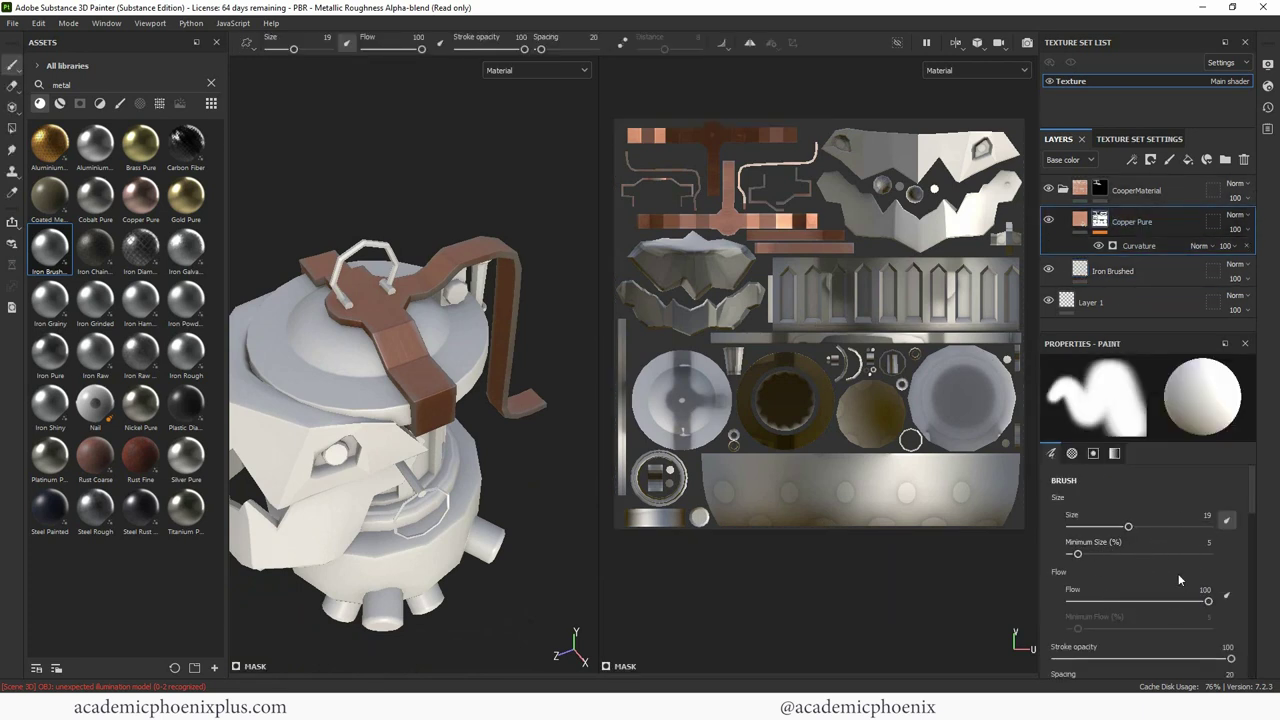
scroll(1248, 543, "down", 10)
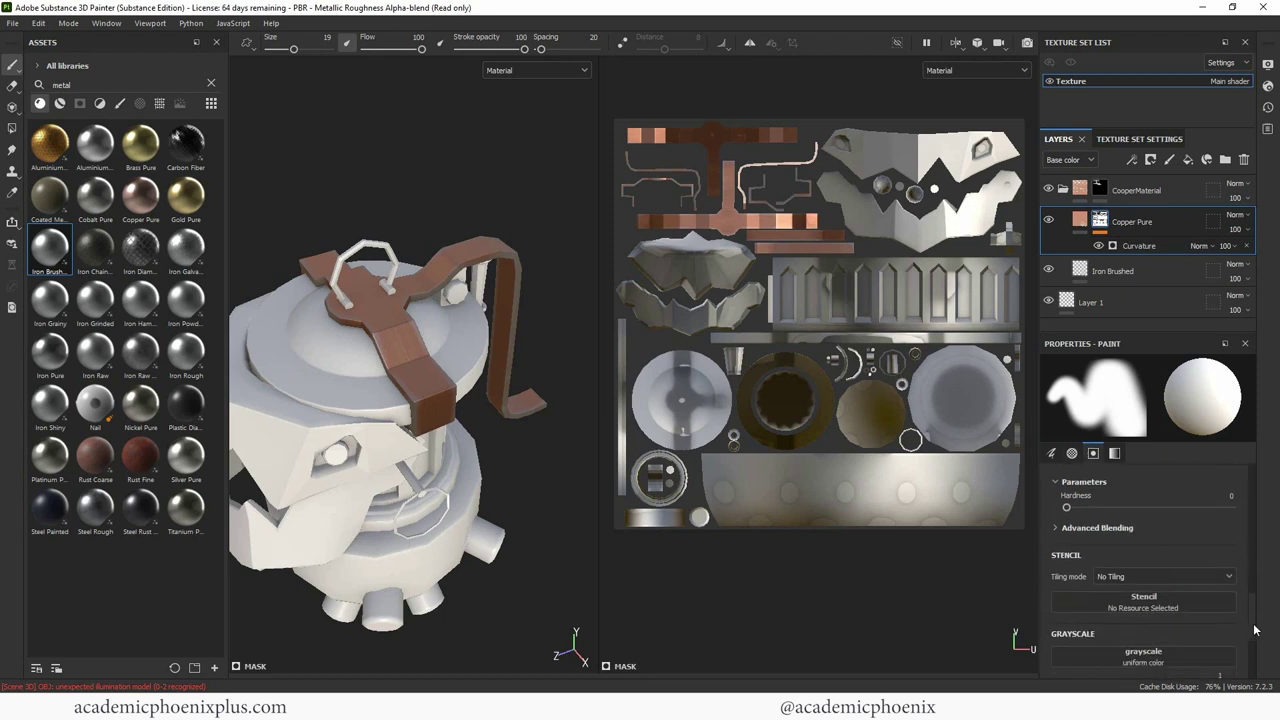
scroll(1250, 652, "up", 2)
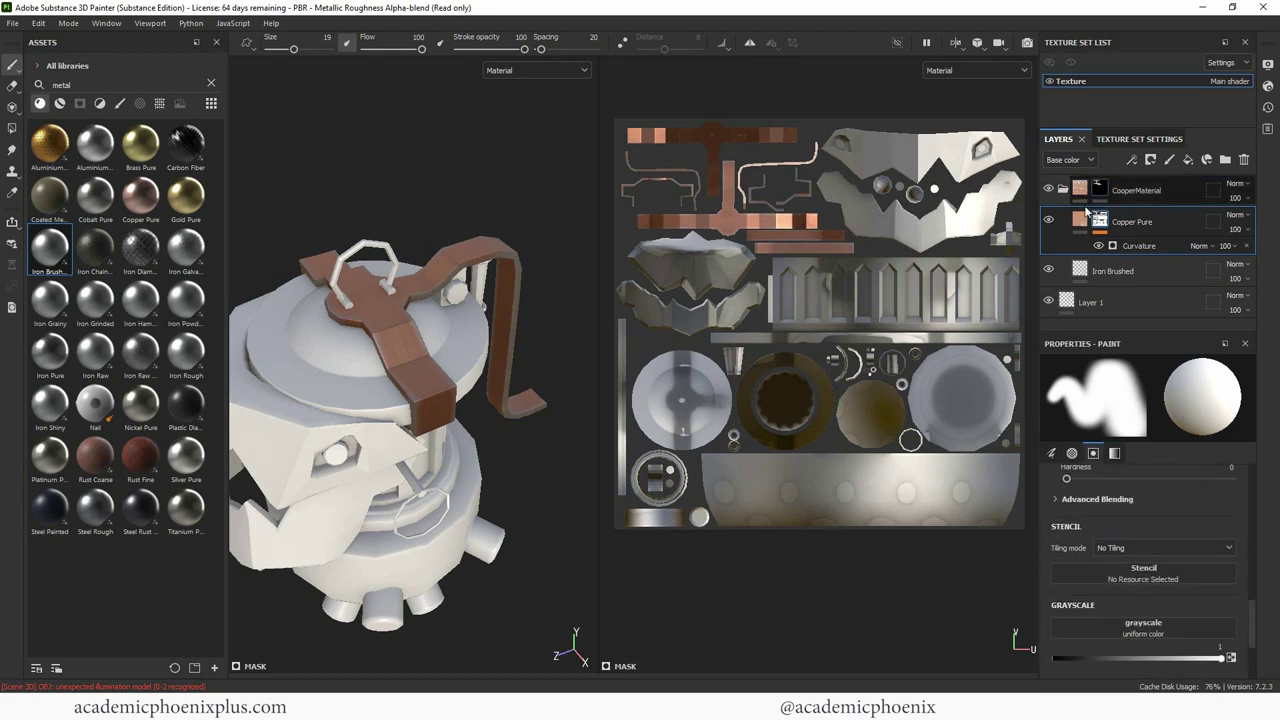
left_click(1080, 222)
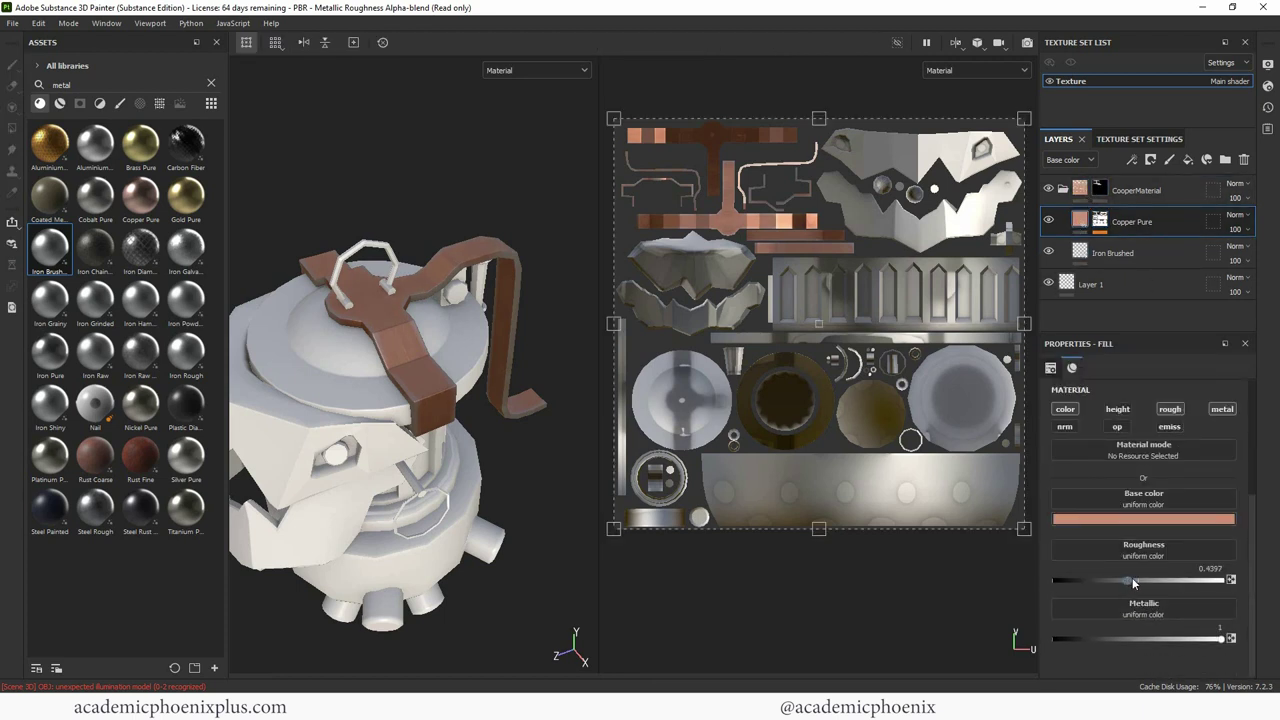
left_click_drag(1132, 579, 1148, 580)
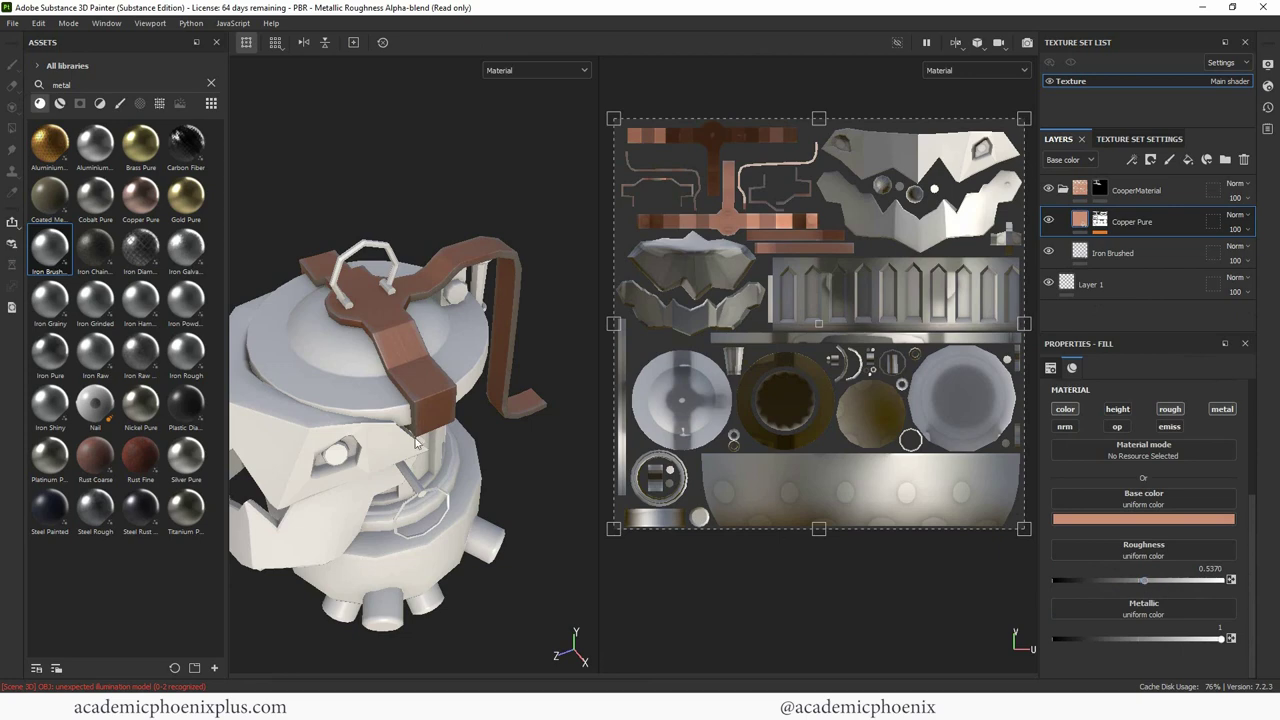
left_click_drag(417, 441, 584, 324, "alt")
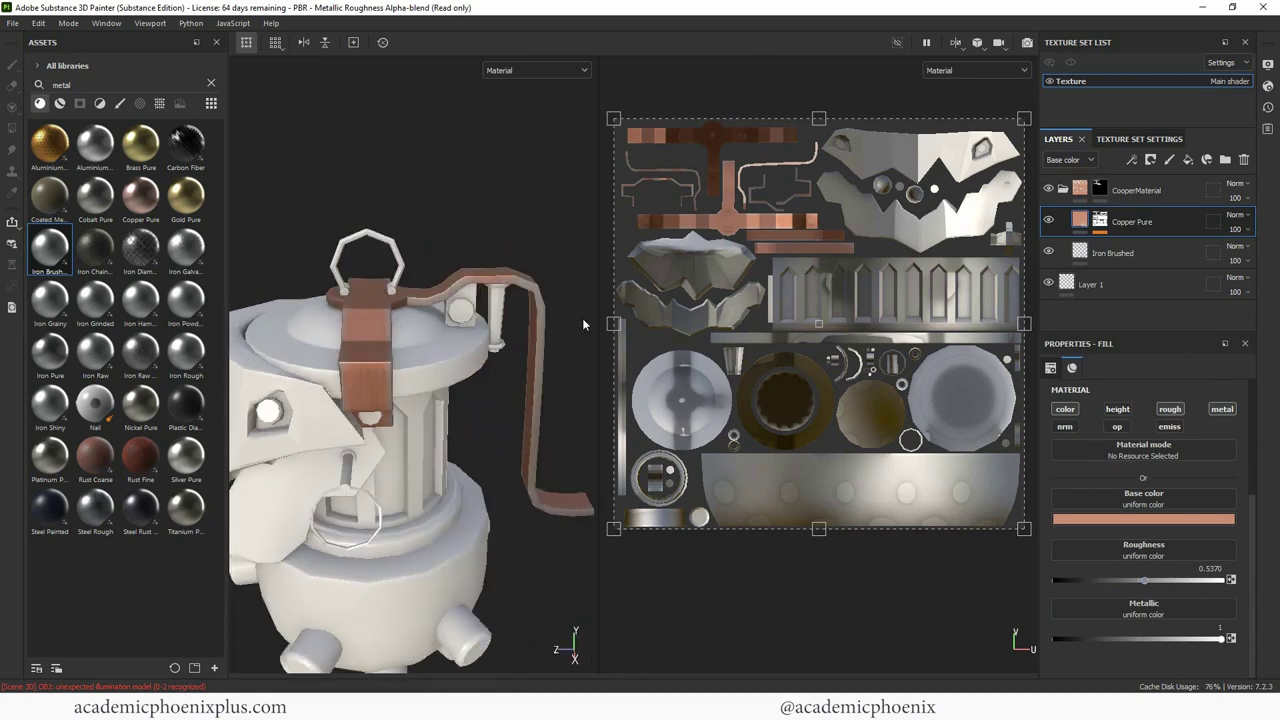
mouse_move(524, 188)
left_mouse_down("alt")
mouse_move(561, 277)
mouse_move(600, 300)
left_mouse_up("alt")
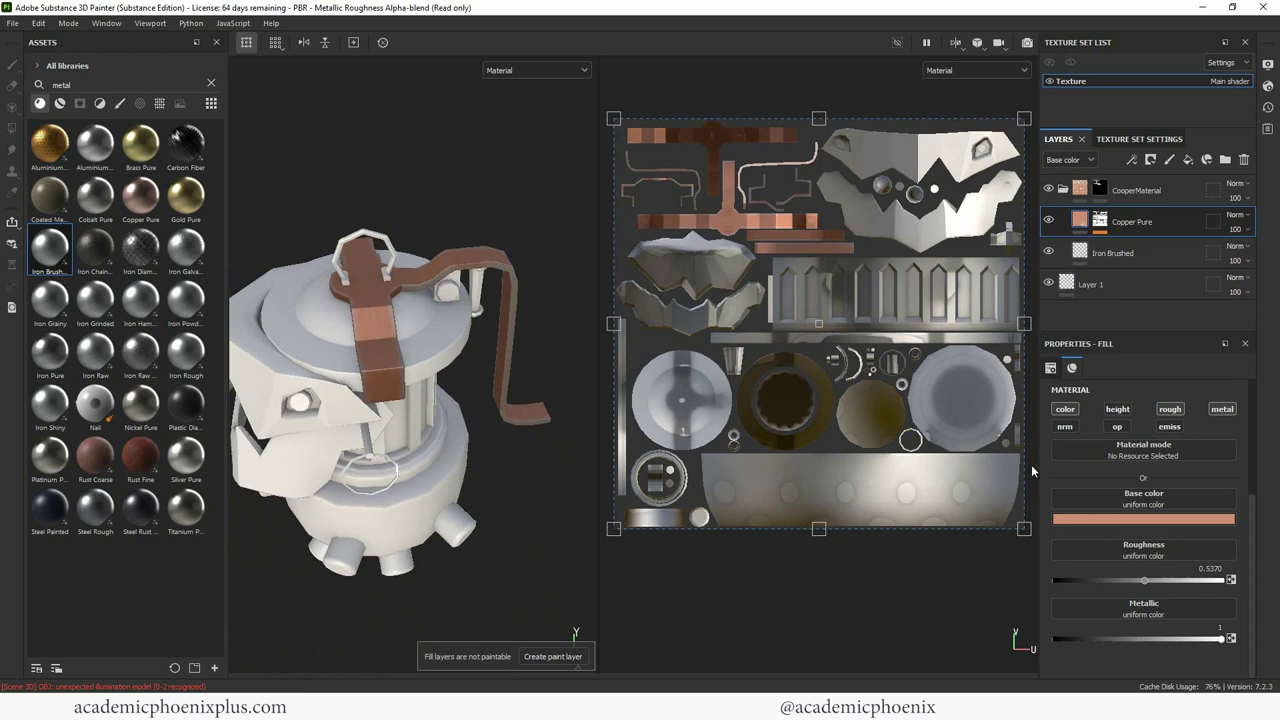
Step: Review the Curvature generator's detail settings on the Copper Pure mask and inspect the strap on the model
left_click(1102, 222)
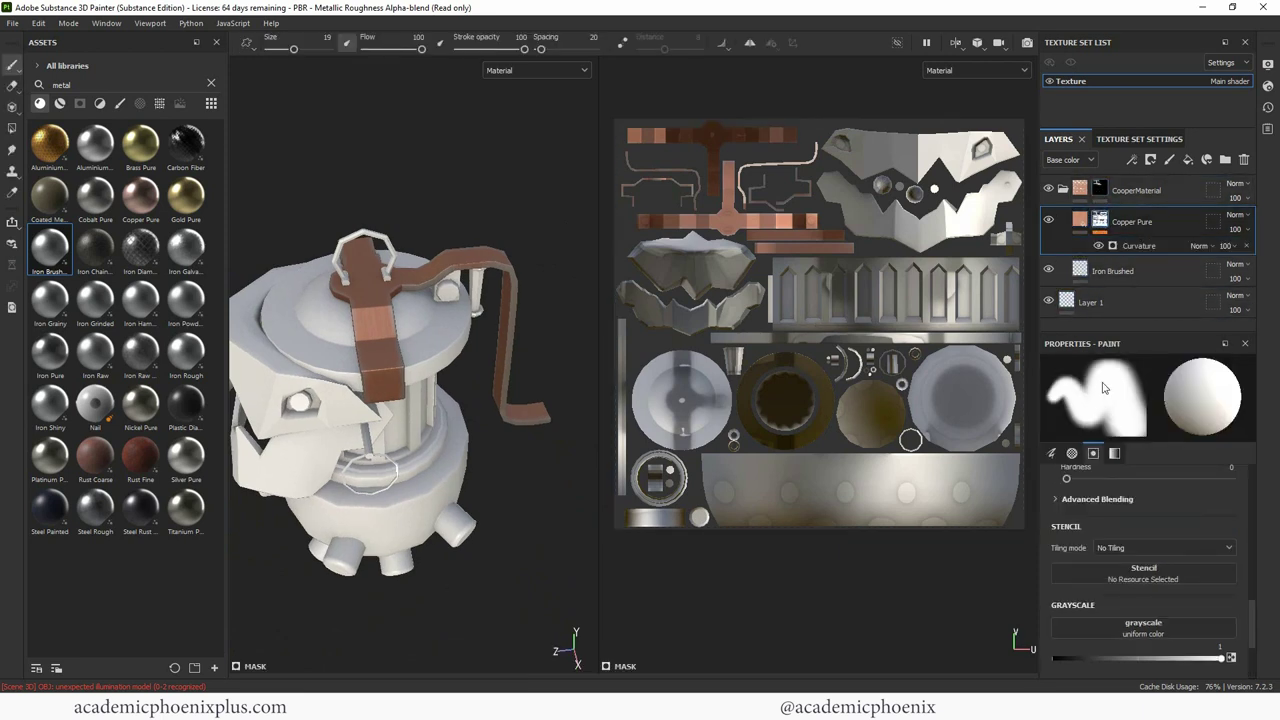
left_click(1138, 245)
left_click_drag(330, 410, 472, 462, "alt")
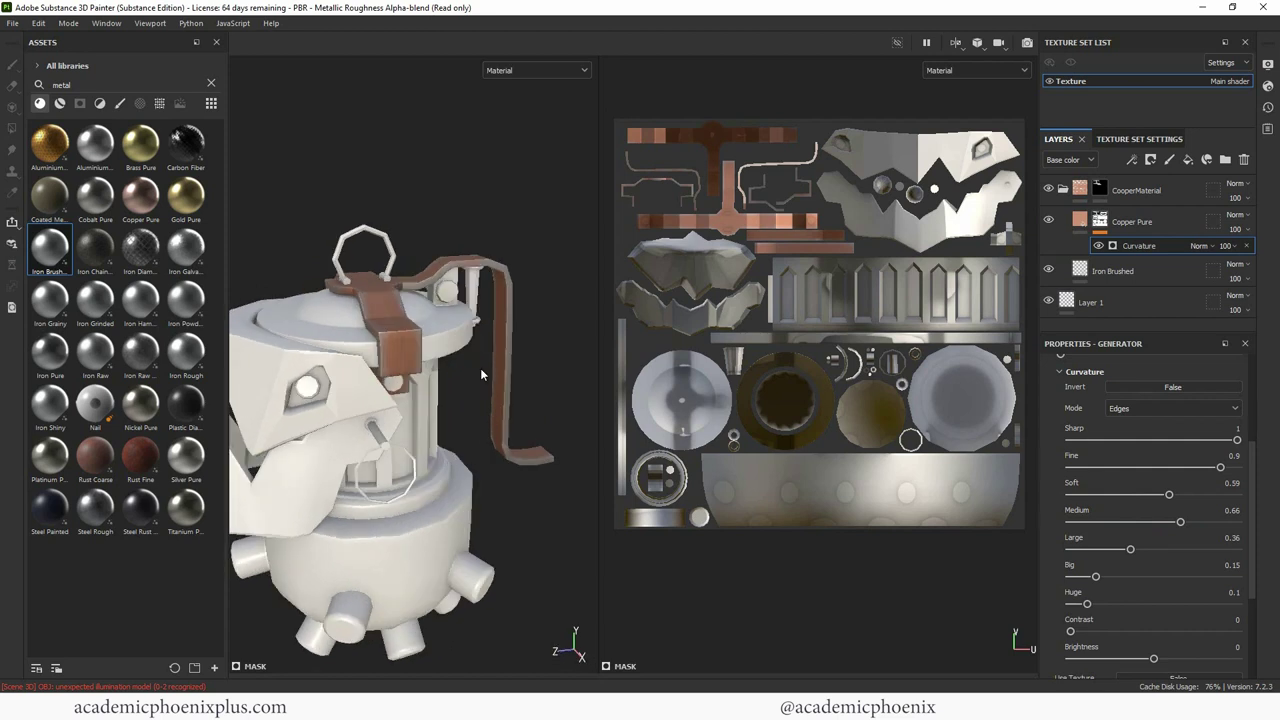
left_click_drag(484, 375, 386, 345, "alt")
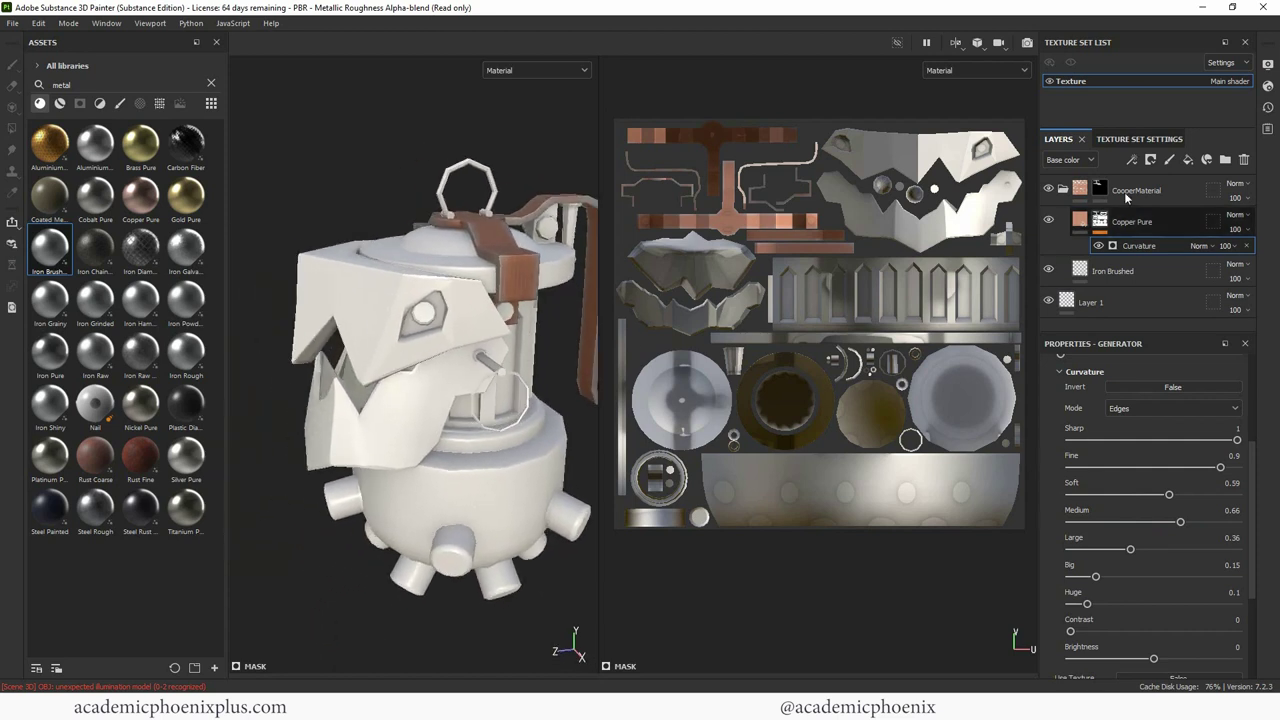
Step: Collapse the CooperMaterial folder, try the Steel Rust Surface smart material on the grenade and undo it
left_click(1064, 189)
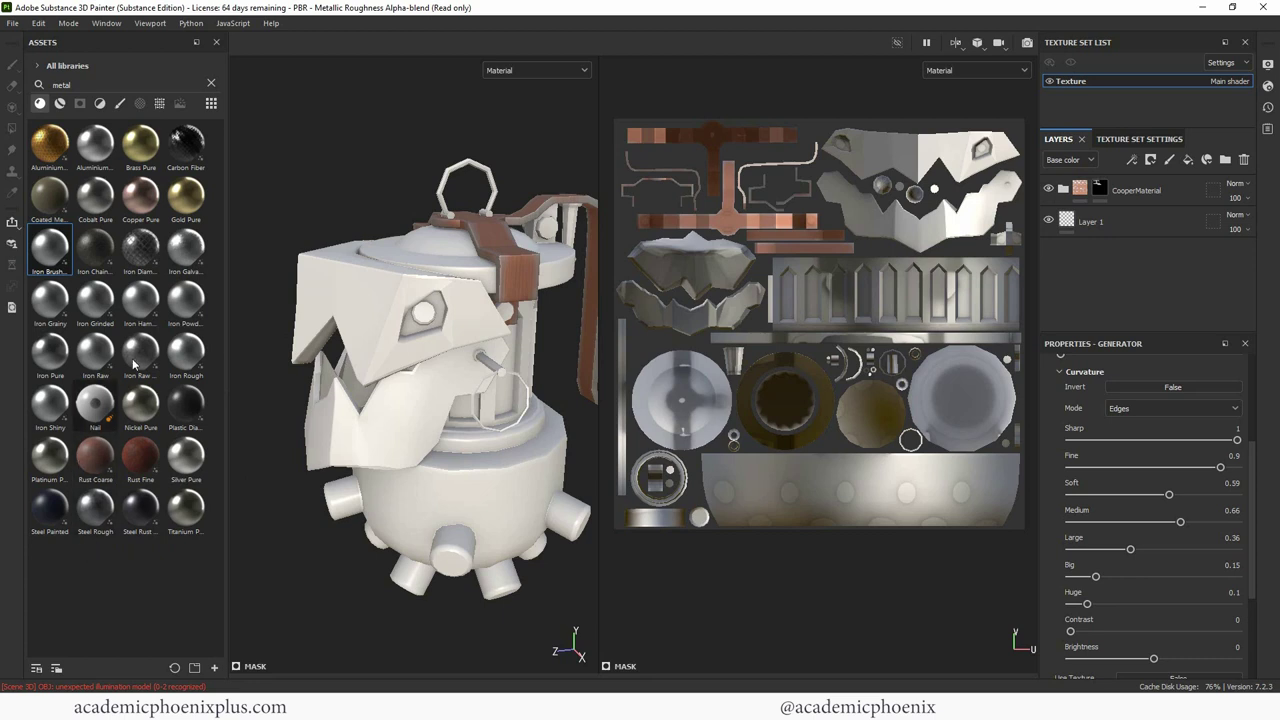
left_click(60, 103)
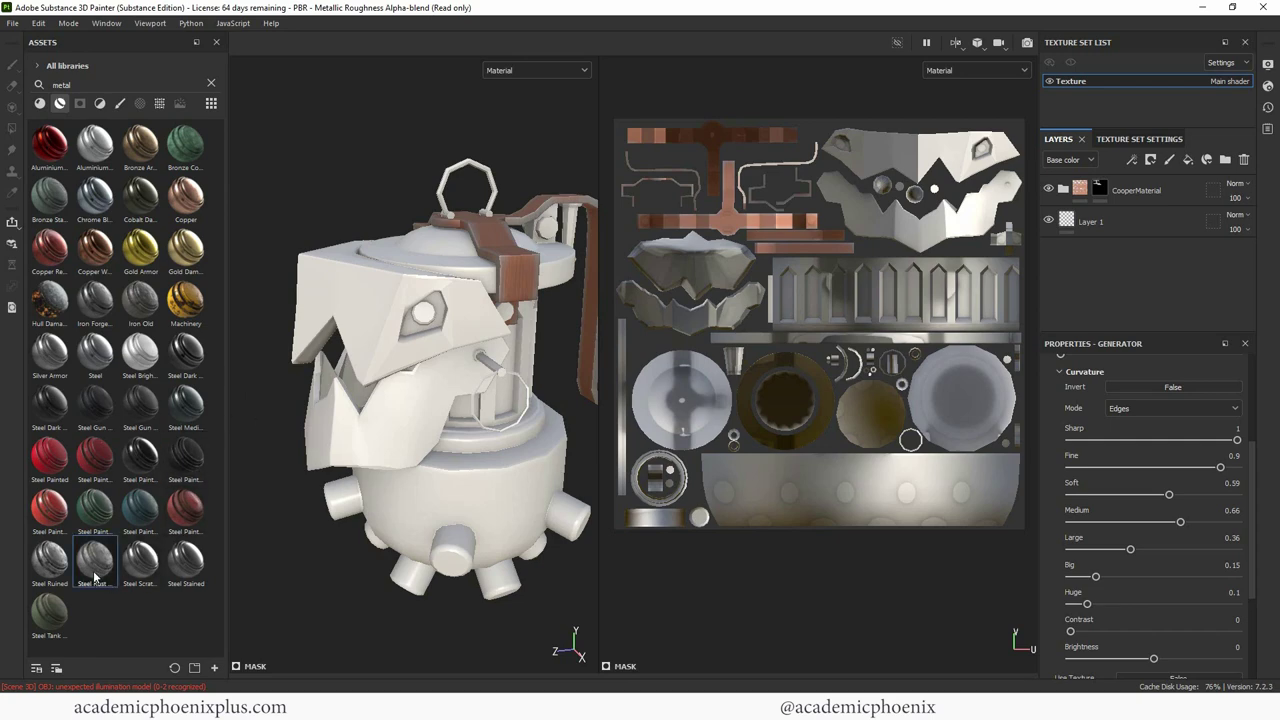
left_click_drag(96, 563, 360, 326)
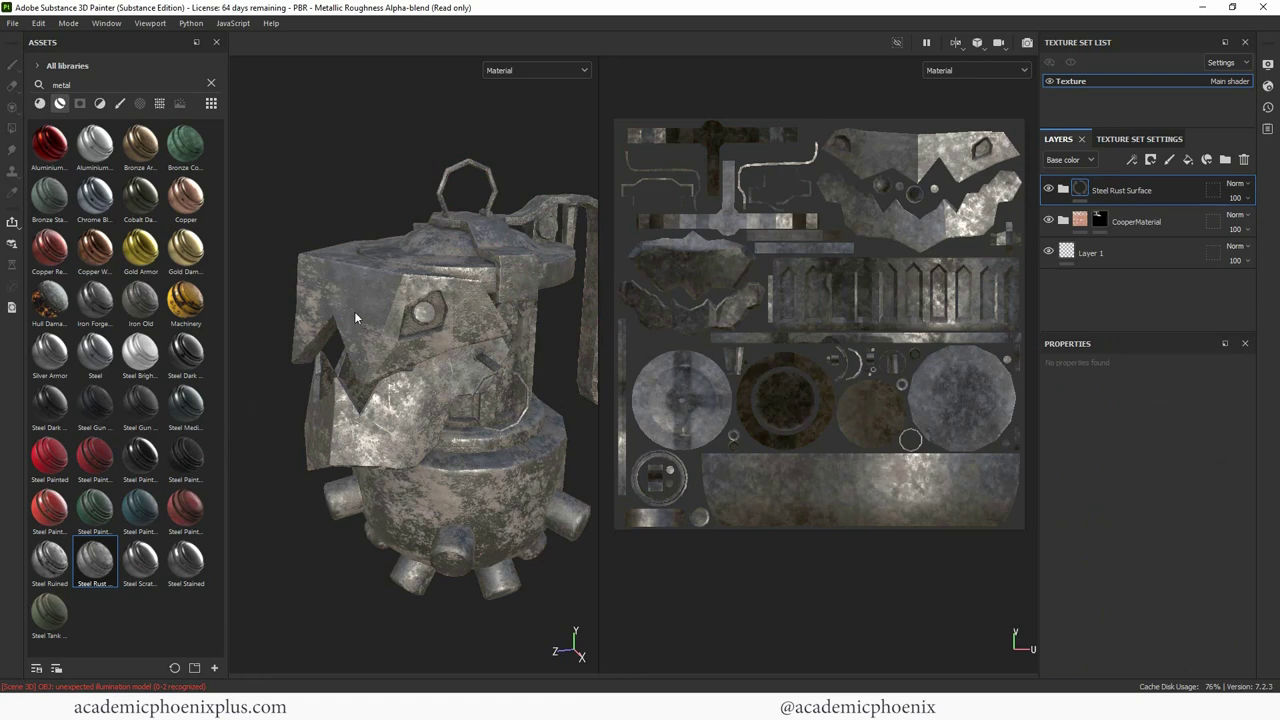
key("ctrl+z")
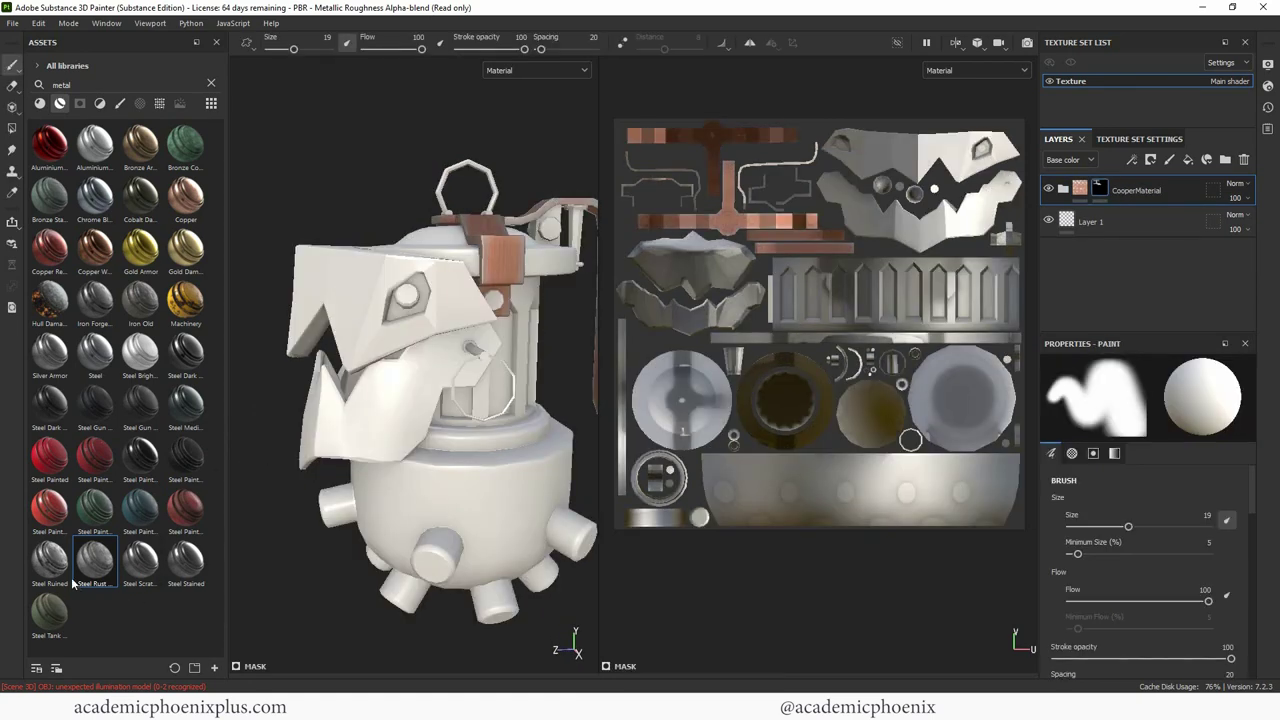
Step: Apply the Steel Ruined smart material to the grenade and compare it with the Arcane_JinxWeapon.mp4 reference video
left_click_drag(49, 560, 418, 338)
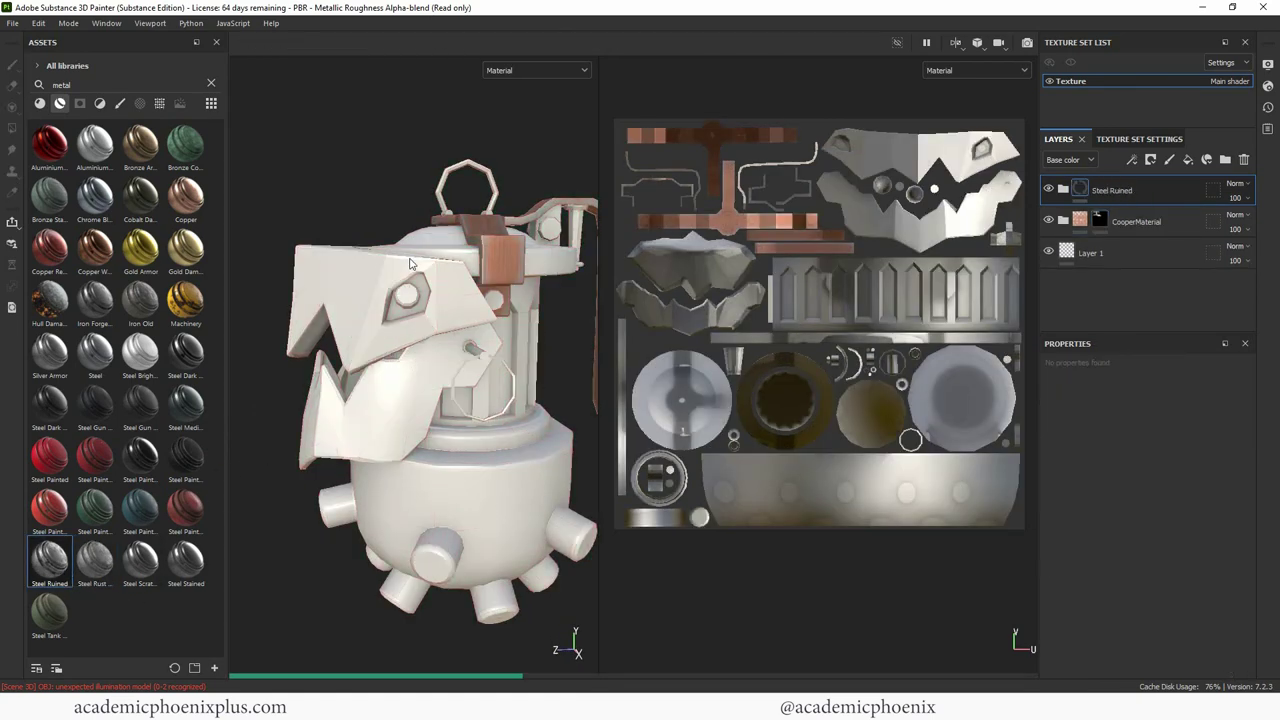
left_click_drag(359, 176, 439, 215, "alt")
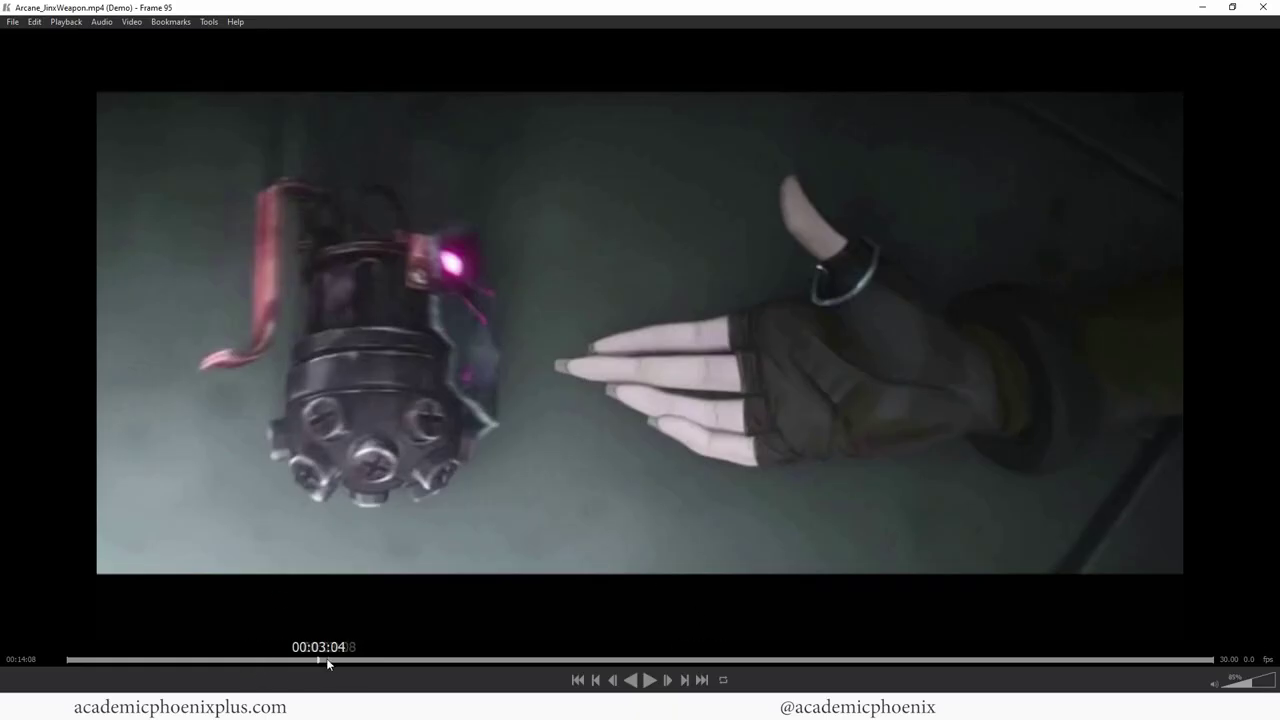
left_click_drag(328, 663, 253, 652)
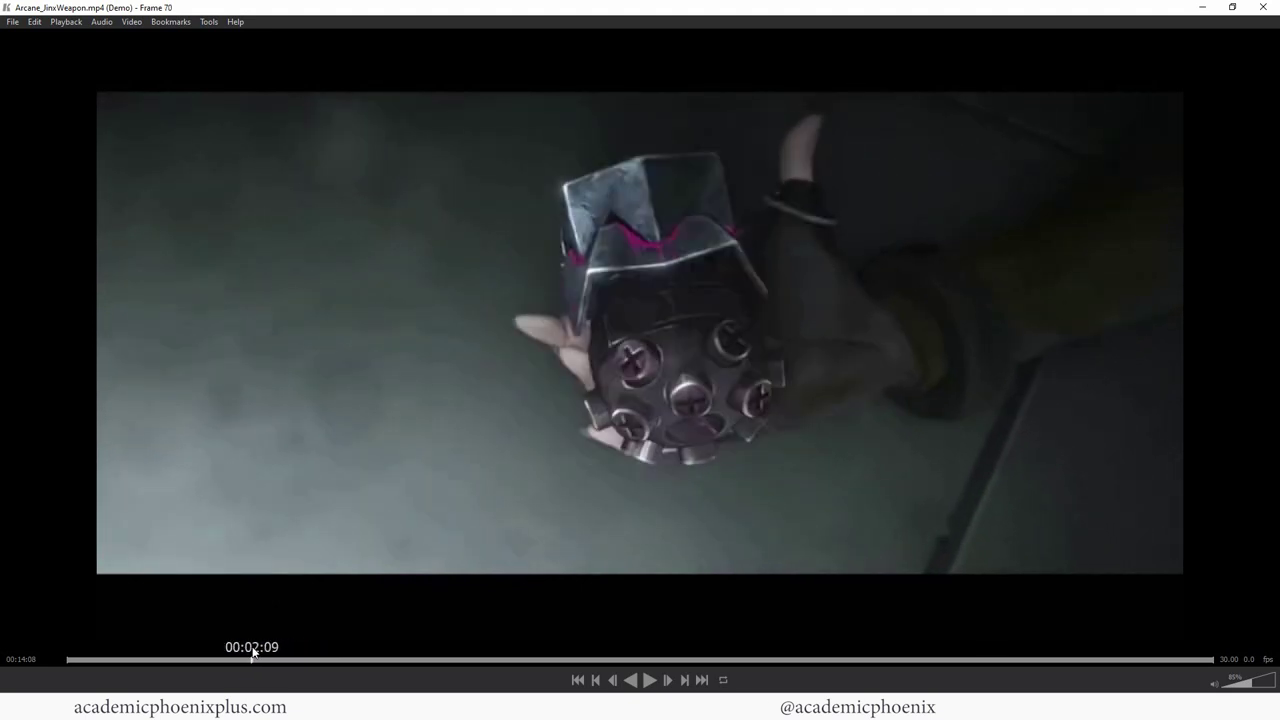
left_click(1200, 8)
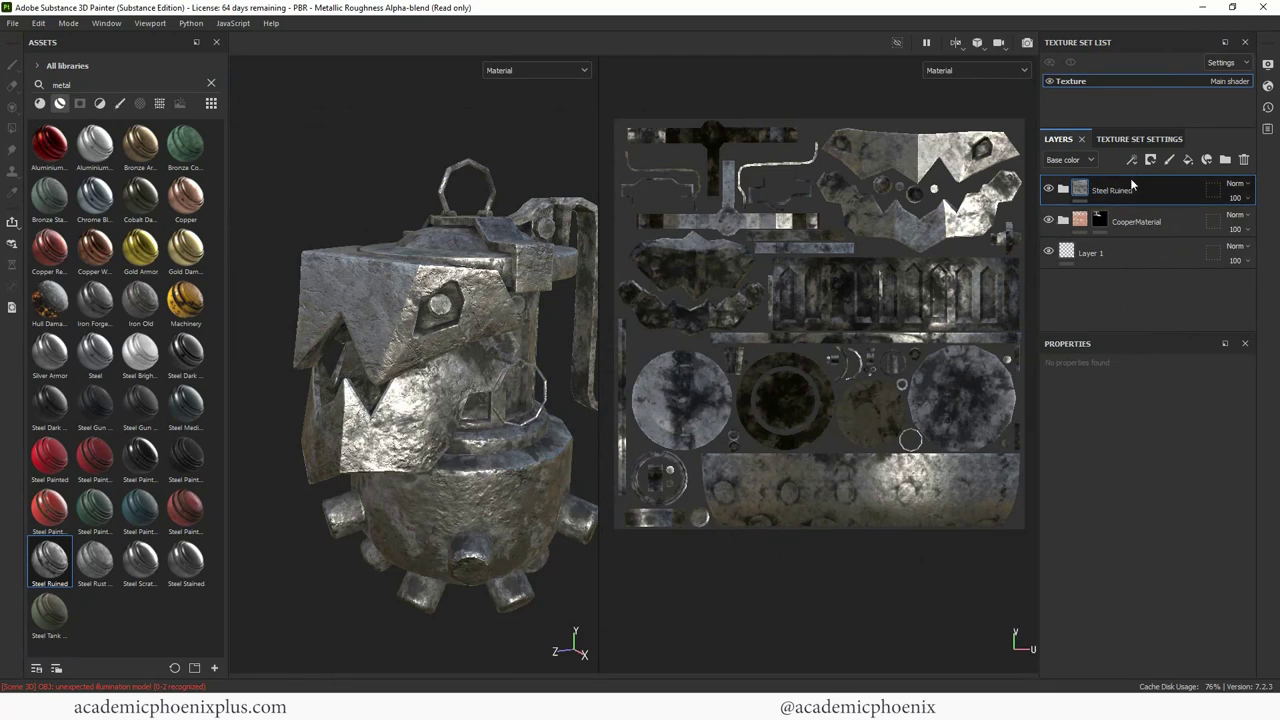
Step: Expand the Steel Ruined folder and look through the layers that make up the material
left_click(1157, 231)
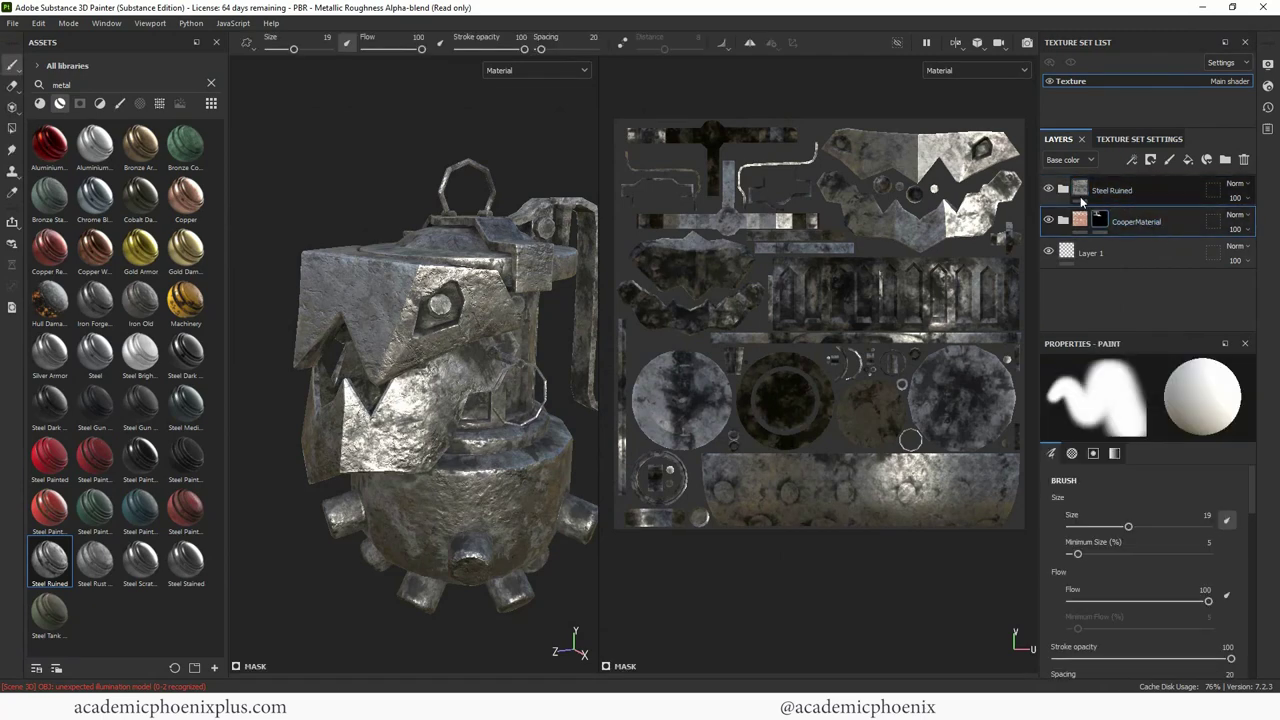
left_click(1081, 192)
left_click(1065, 191)
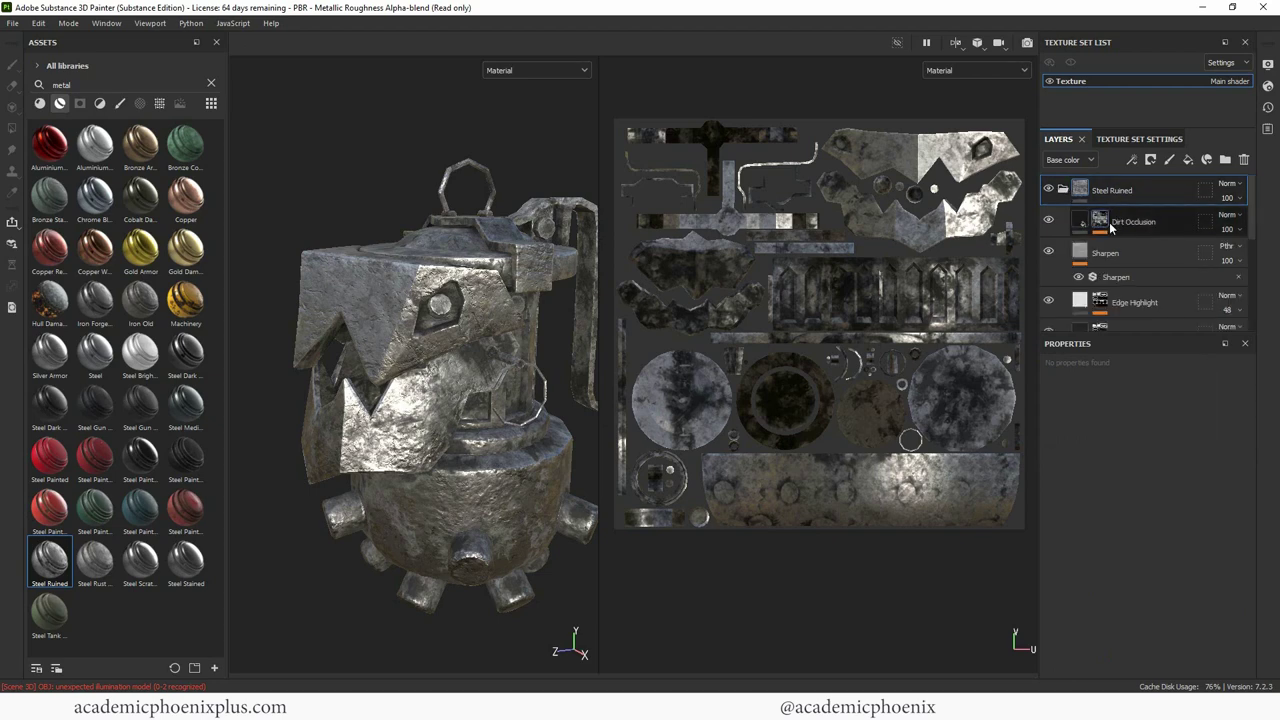
scroll(1248, 228, "down", 1)
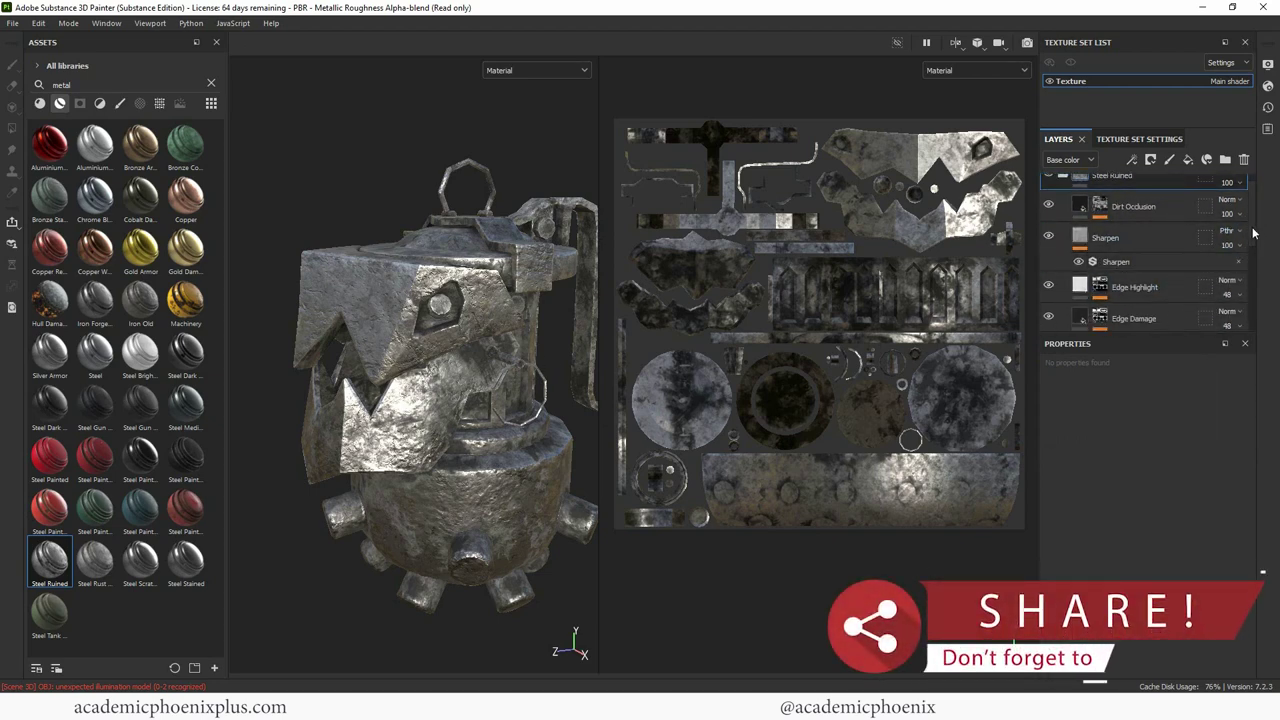
scroll(1250, 280, "down", 5)
scroll(1250, 290, "up", 6)
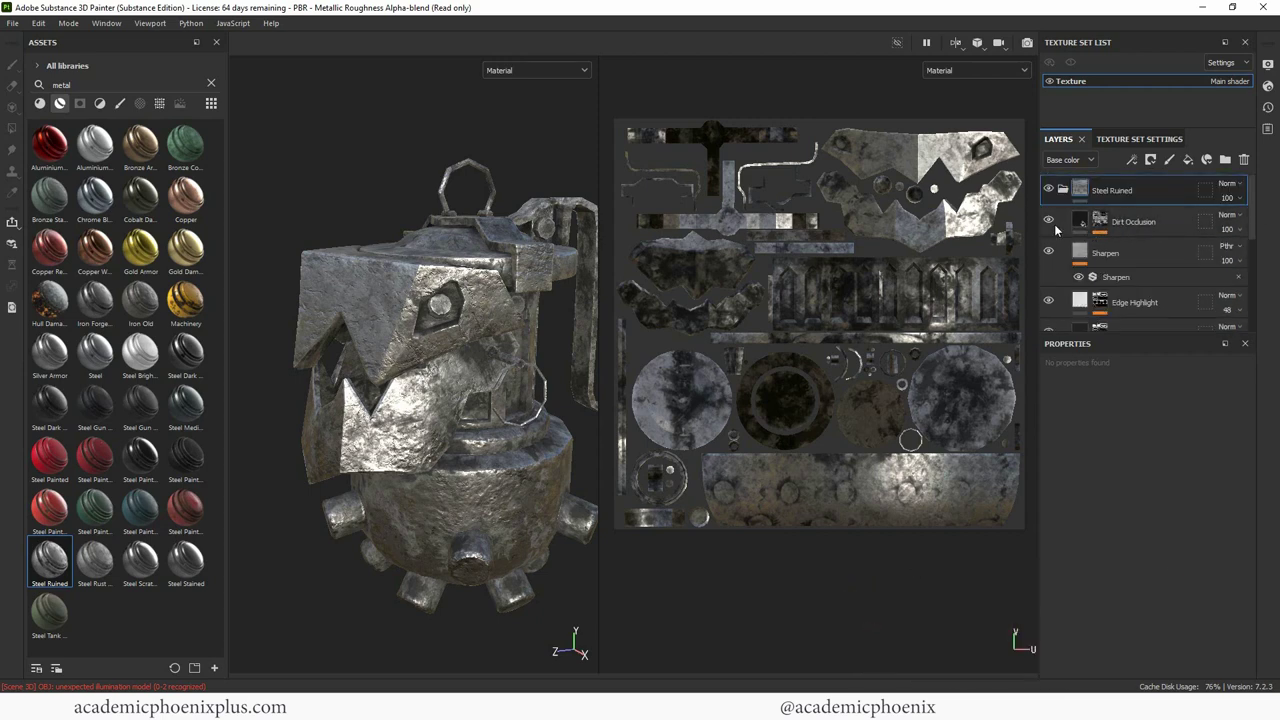
Step: Compare the grenade with and without the Dirt Occlusion, Edge Highlight and Edge Damage layers
left_click(1049, 221)
left_click(1049, 221)
left_click(1049, 221)
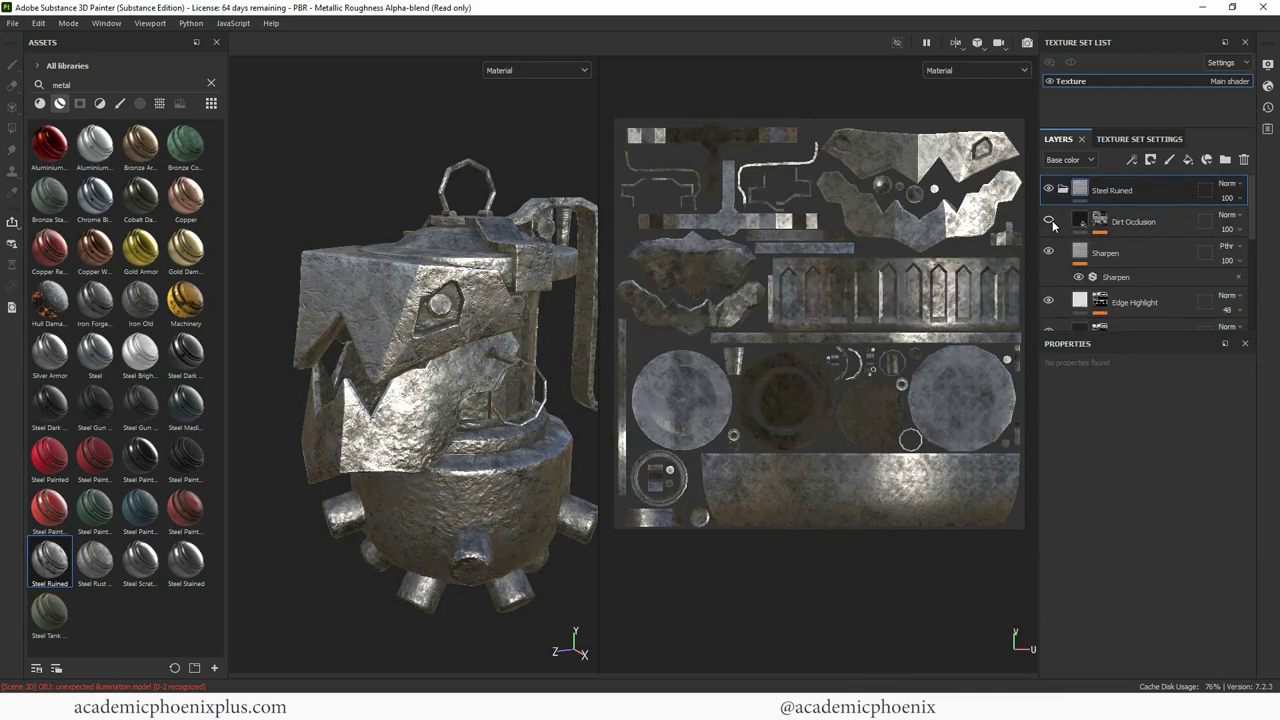
left_click(1049, 221)
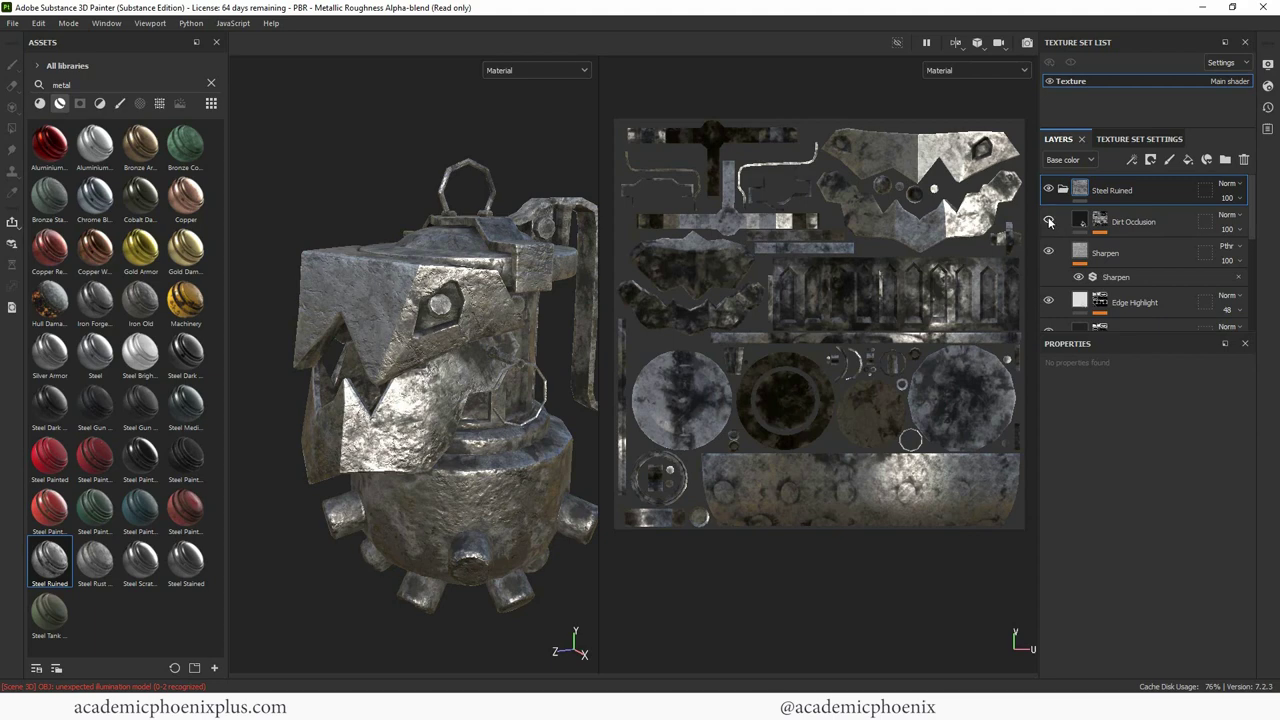
left_click(1049, 221)
left_click(1049, 221)
left_click(1049, 301)
left_click(1049, 301)
scroll(1150, 250, "down", 3)
left_click(1049, 249)
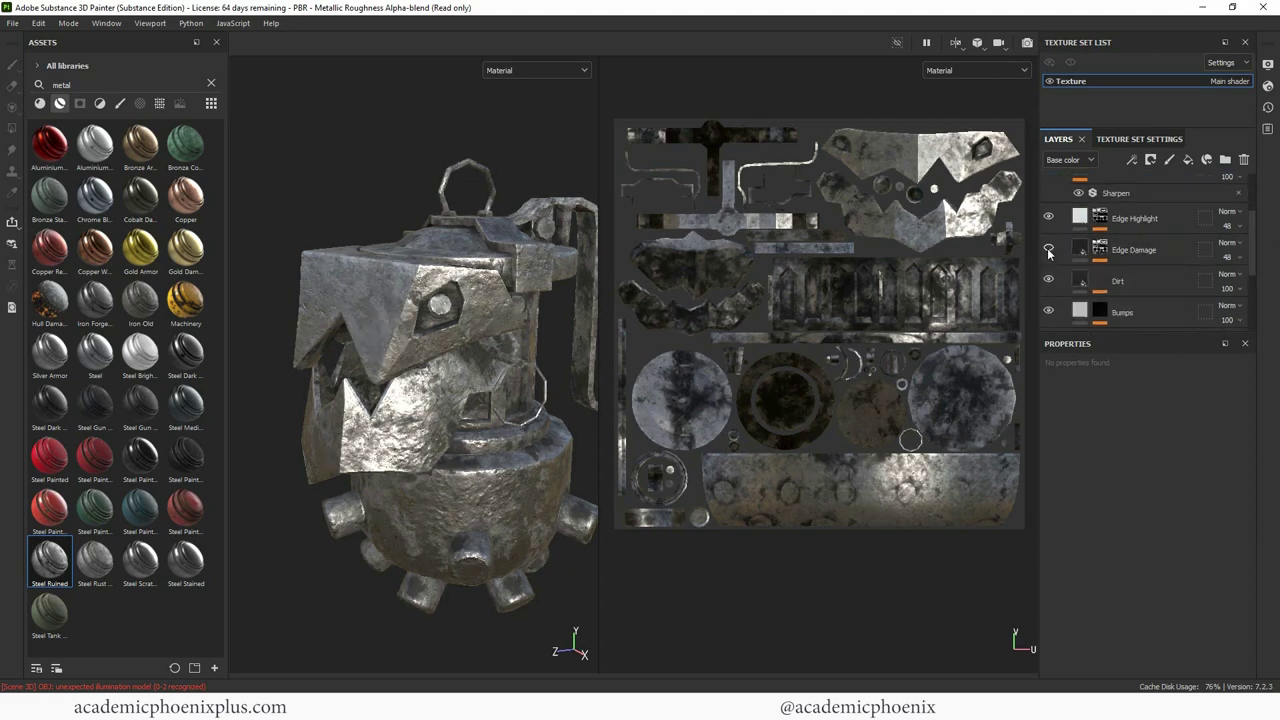
left_click(1049, 249)
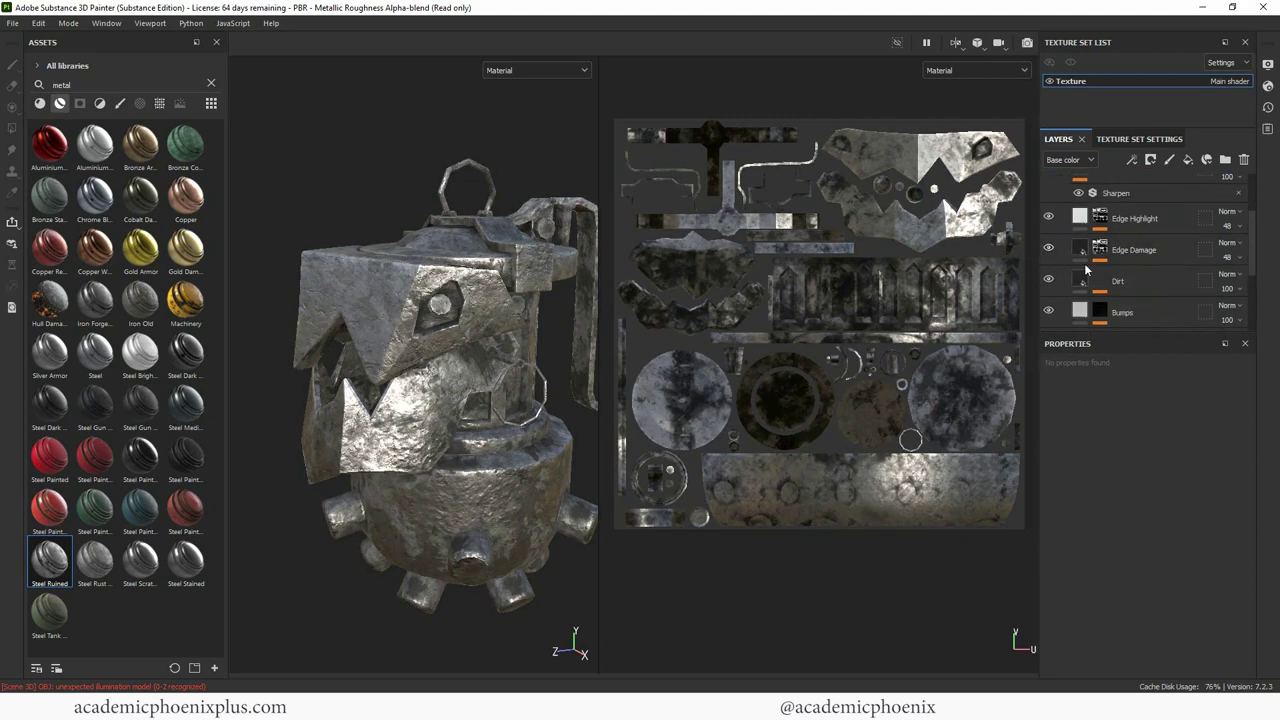
Step: Set the Edge Damage layer's opacity to 23
left_click(1141, 252)
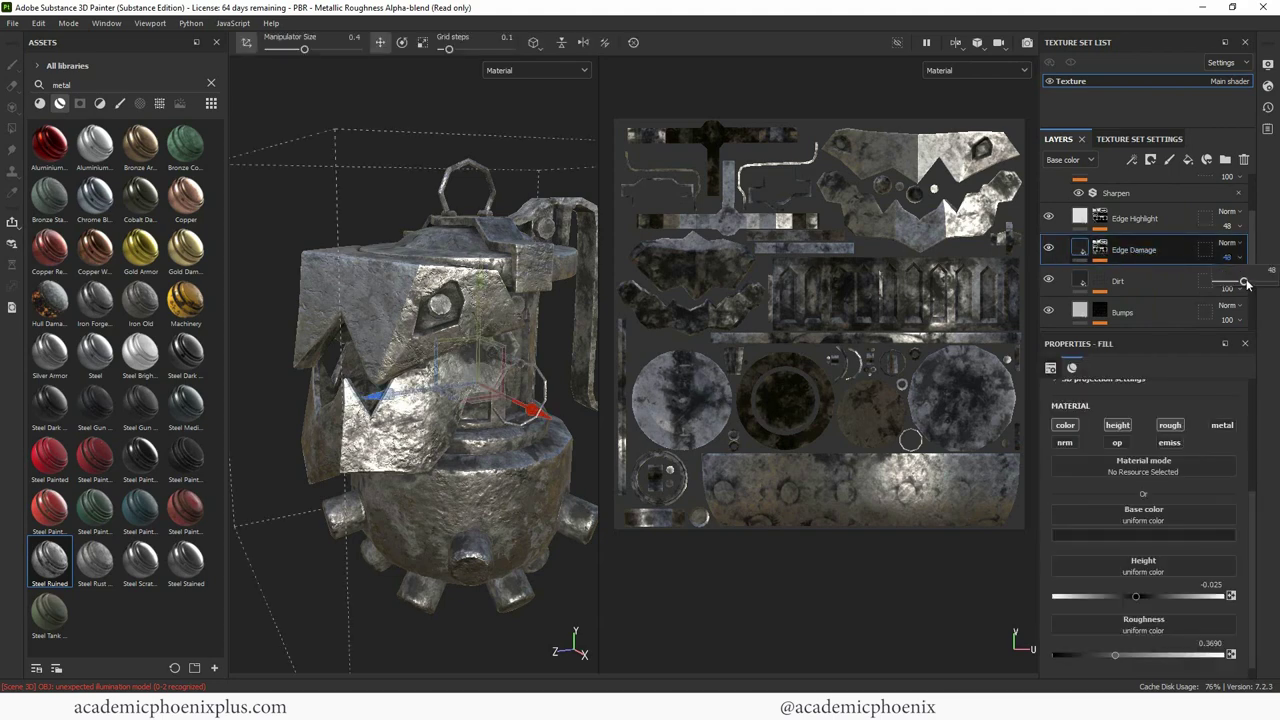
left_click_drag(1246, 284, 1222, 284)
Step: Try balance and contrast changes on the Edge Damage mask's Grunge Map 008, undo them, and adjust its Brush Pattern
left_click(1101, 252)
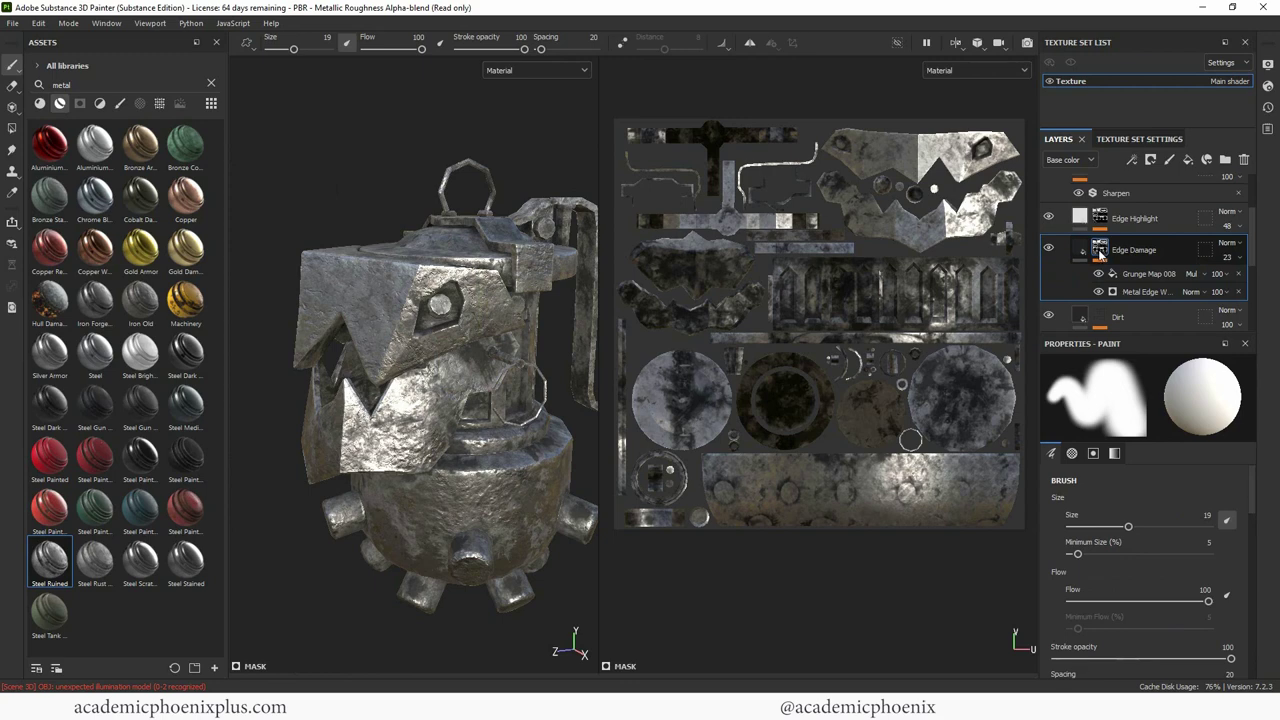
left_click(1146, 276)
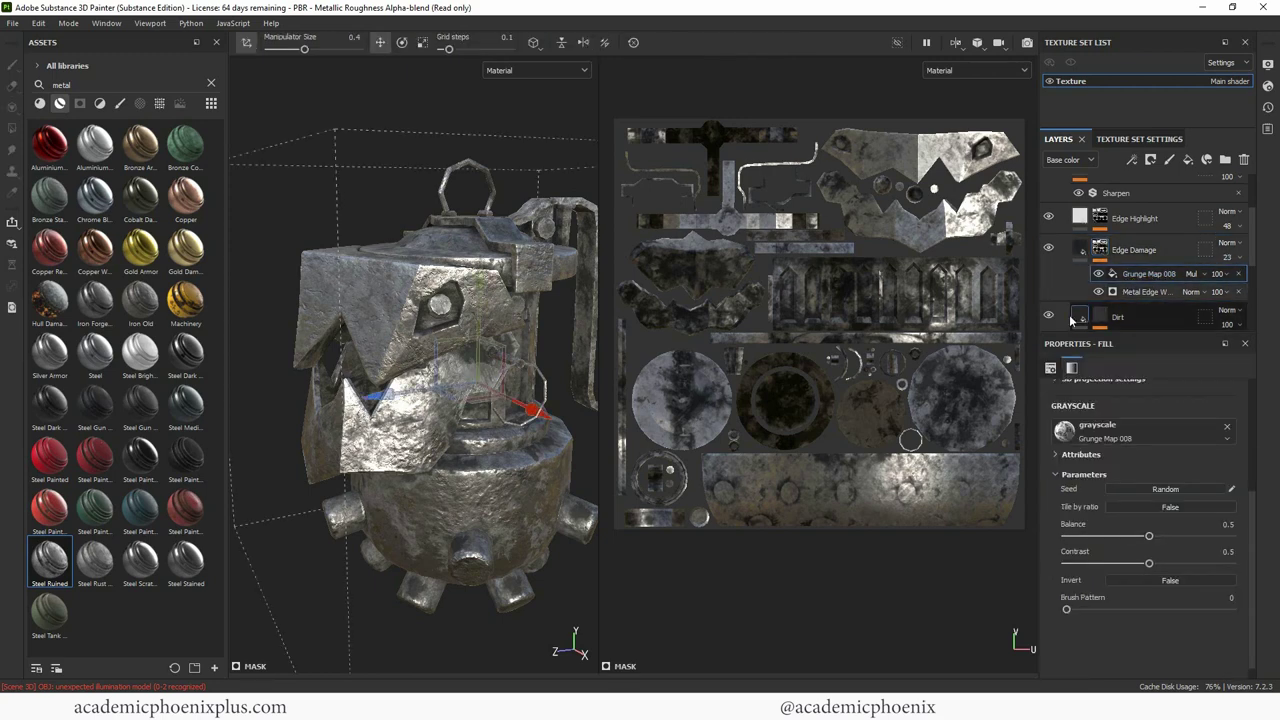
left_click_drag(1149, 536, 1166, 566)
key("ctrl+z")
key("ctrl+z")
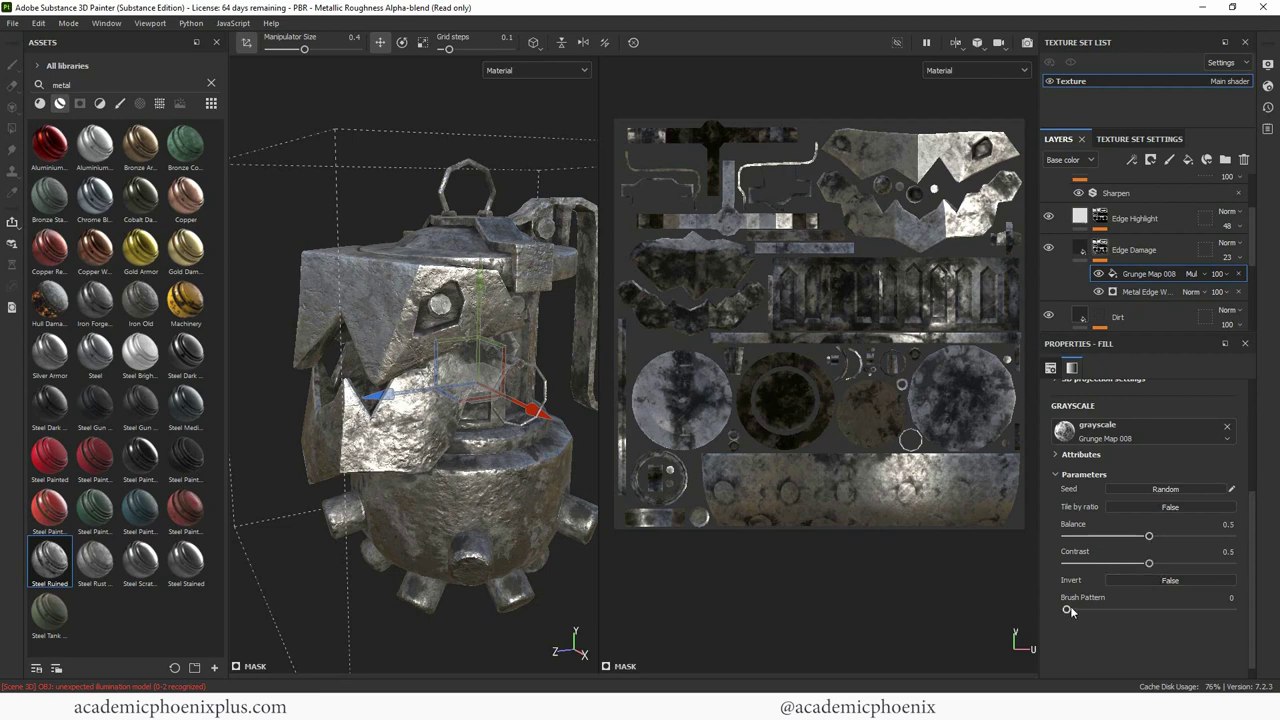
left_click_drag(1070, 611, 1131, 608)
Step: In the Edge Damage mask's Metal Edge Wear generator, set Grunge Amount to 0.11, Grunge Scale to 5, and slightly raise Ambient Occlusion Masking
left_click(1138, 293)
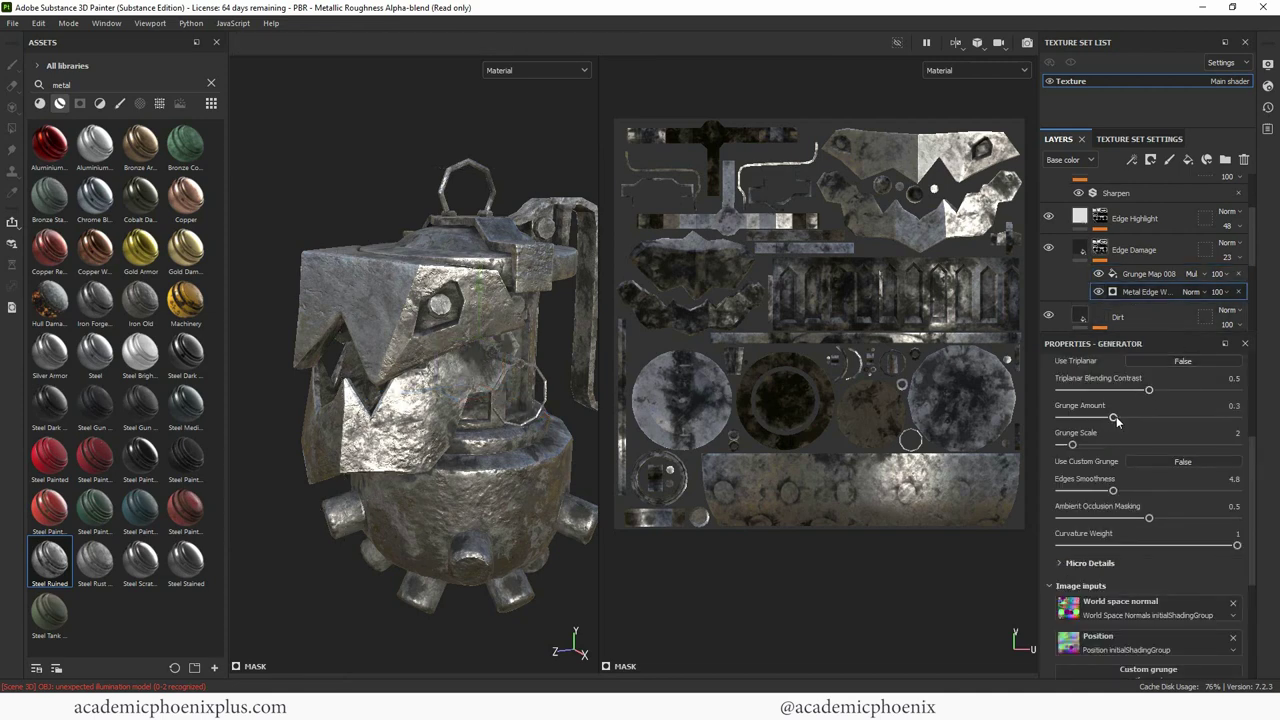
mouse_move(1116, 419)
left_mouse_down()
mouse_move(1088, 419)
mouse_move(1159, 421)
mouse_move(1081, 419)
mouse_move(1111, 444)
left_mouse_up()
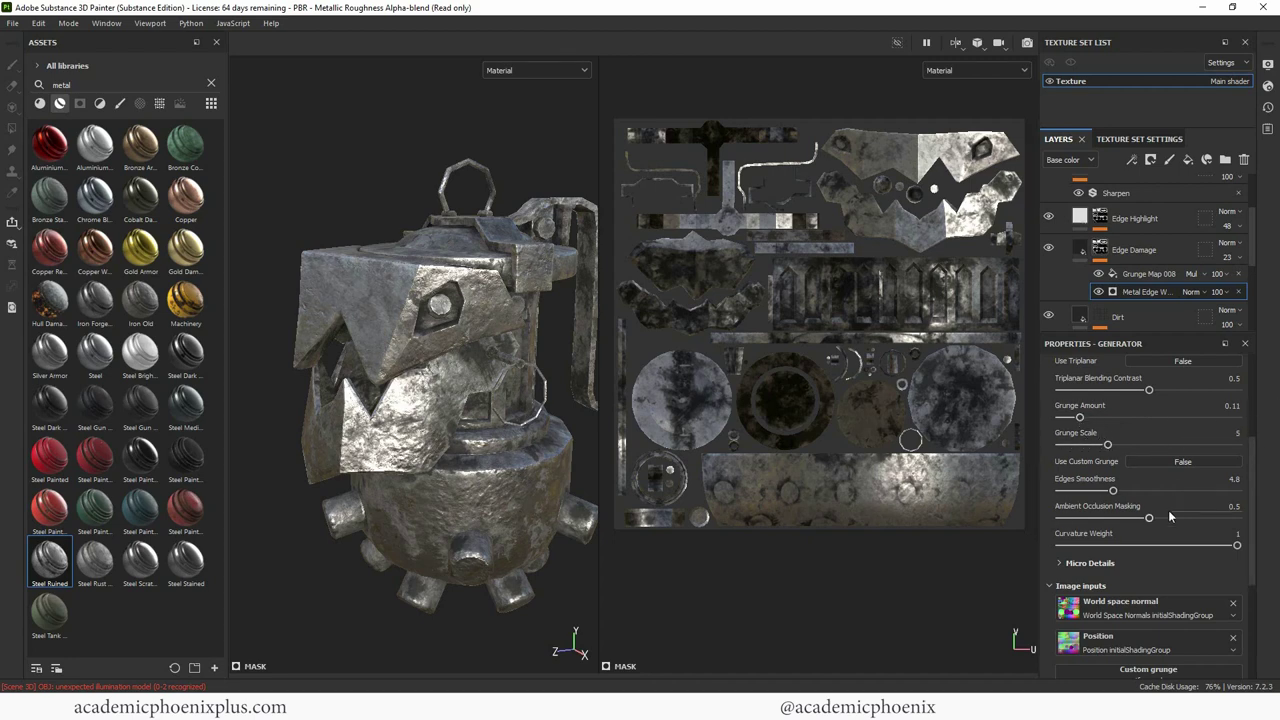
mouse_move(1149, 520)
left_mouse_down()
mouse_move(1090, 518)
mouse_move(1159, 518)
left_mouse_up()
Step: Compare the grenade with and without the Steel Ruined folder's Dirt layer
left_click(1068, 317)
left_click(1049, 317)
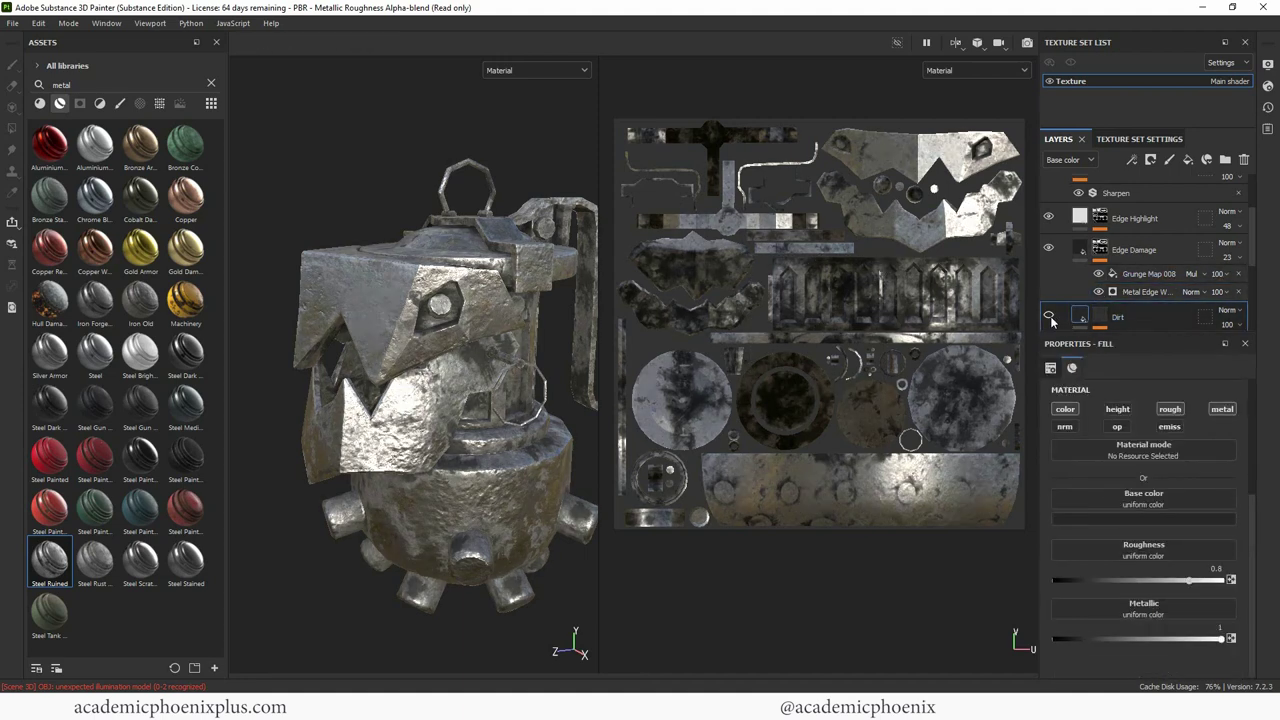
left_click(1049, 317)
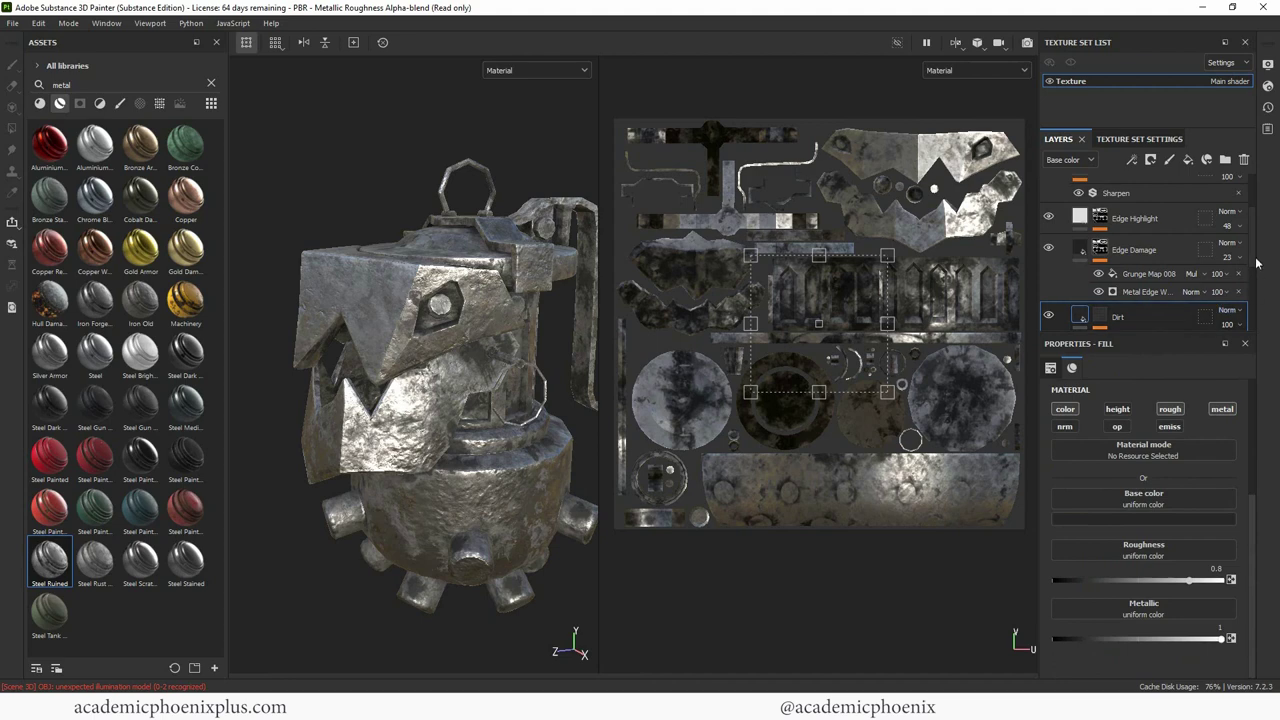
Step: Check the Bumps layer's effect on the grenade and delete that layer from the Steel Ruined folder
scroll(1256, 270, "down", 1)
scroll(1256, 270, "down", 3)
left_click(1150, 262)
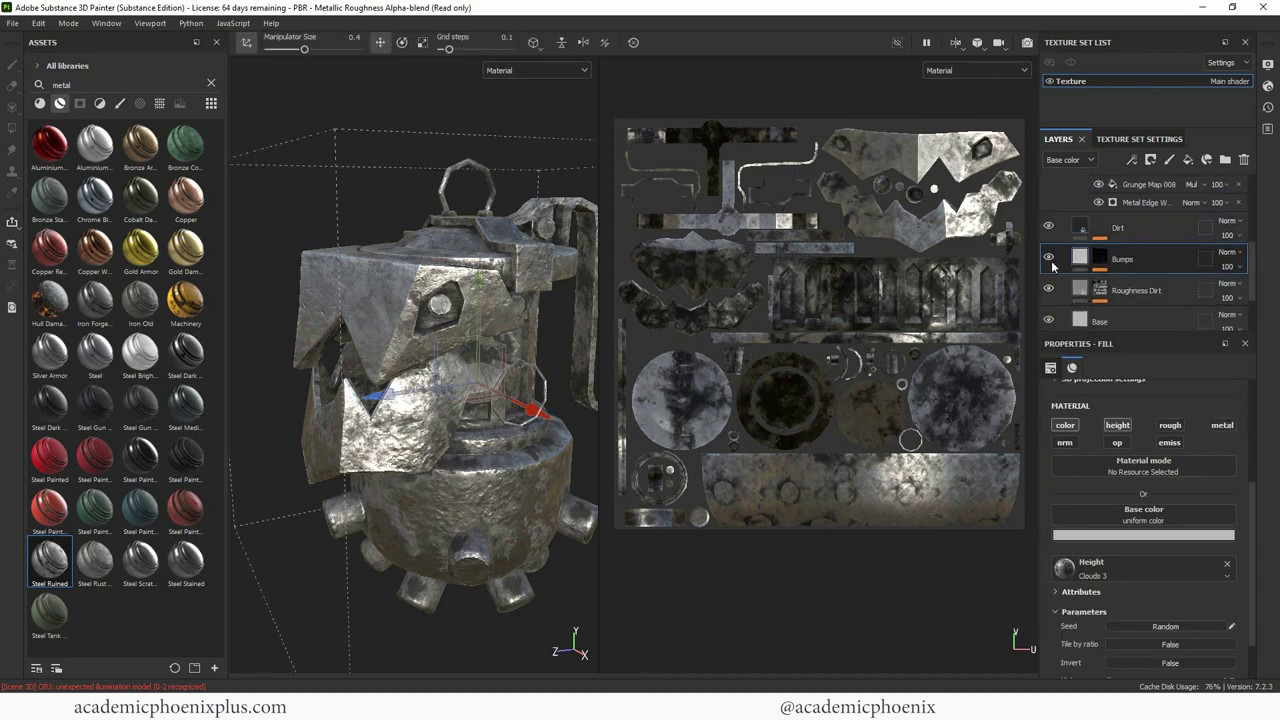
left_click(1049, 259)
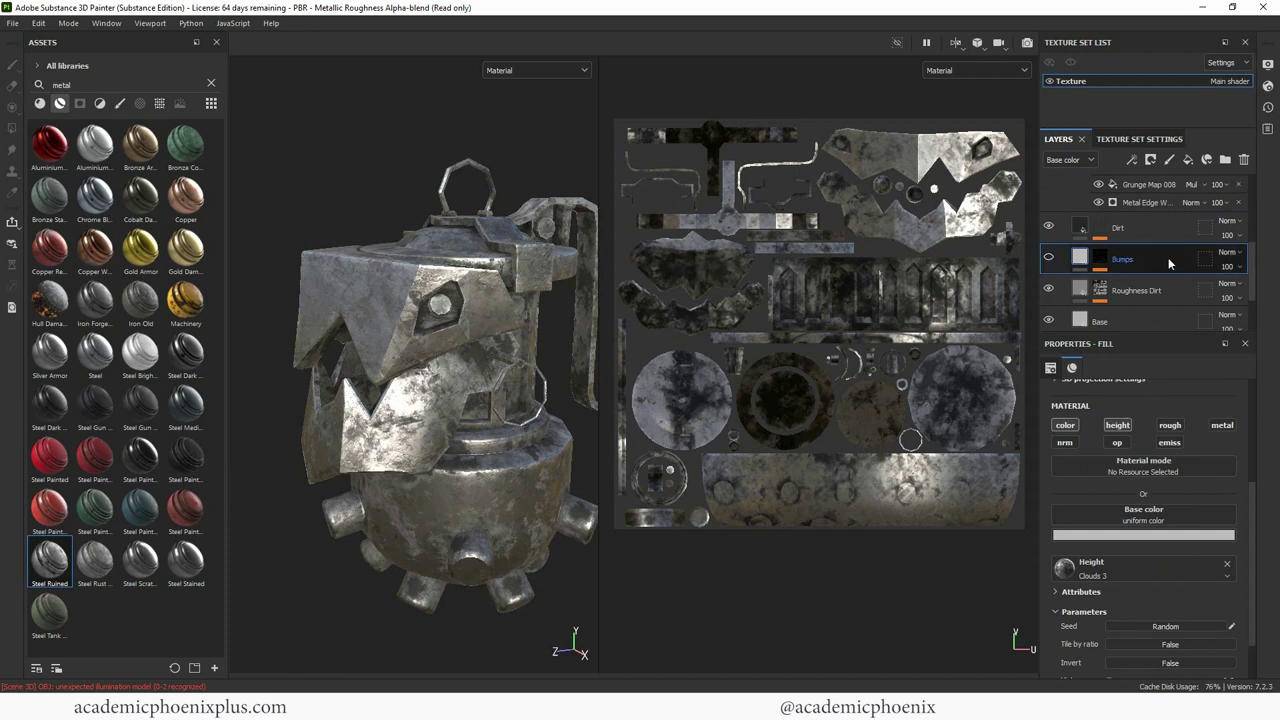
key("Delete")
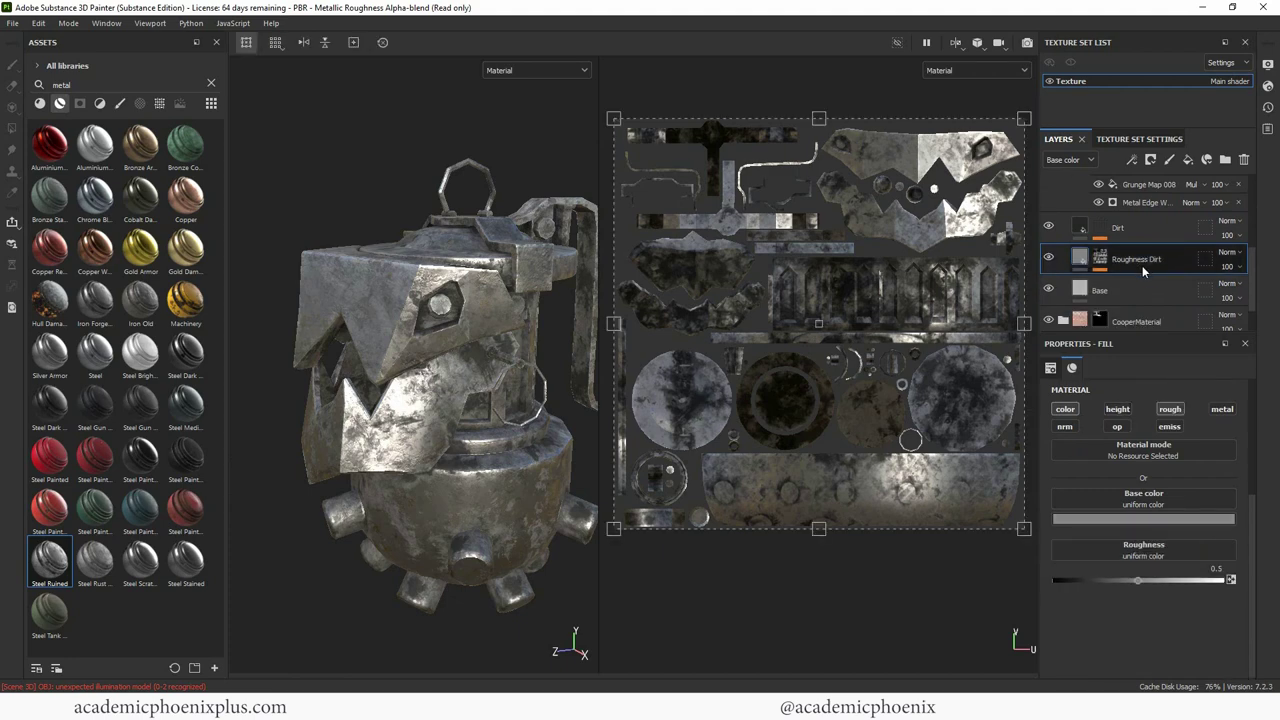
Step: Set the Steel Ruined Base layer's base color to the muted blue 606176
left_click_drag(486, 431, 314, 258, "alt")
left_click(1132, 290)
left_click(1049, 289)
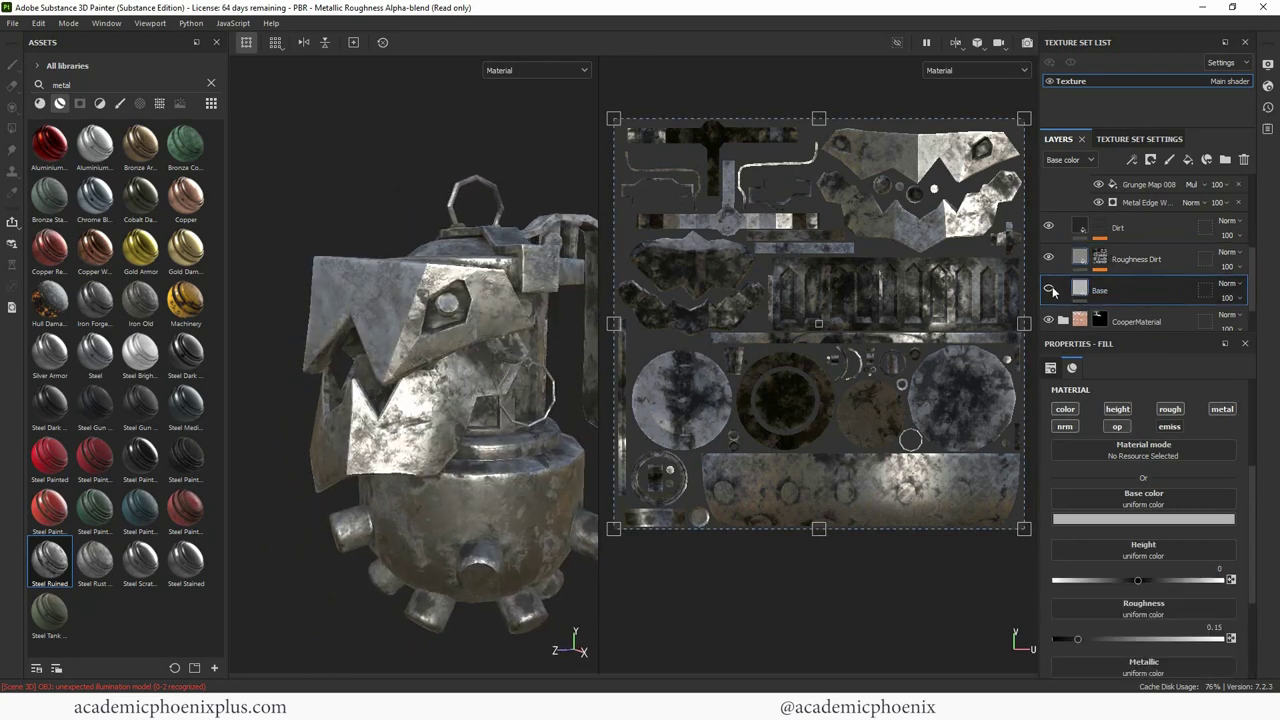
left_click(1049, 290)
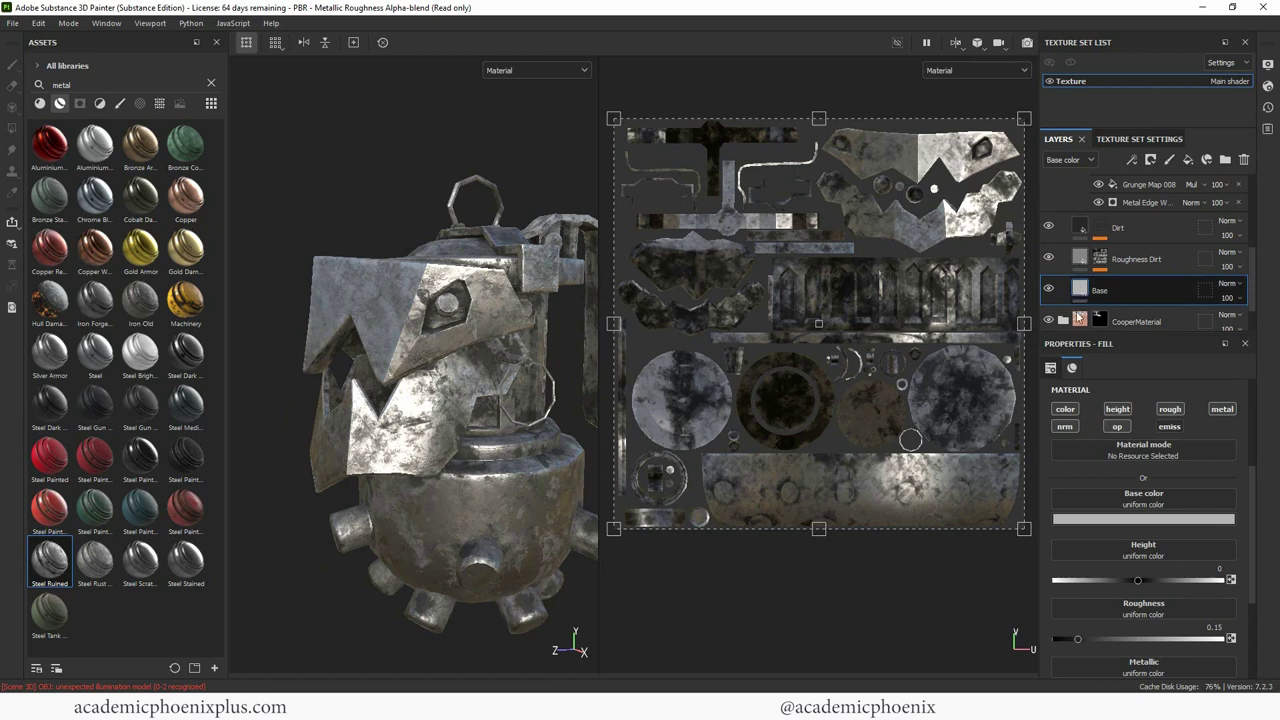
left_click(1141, 519)
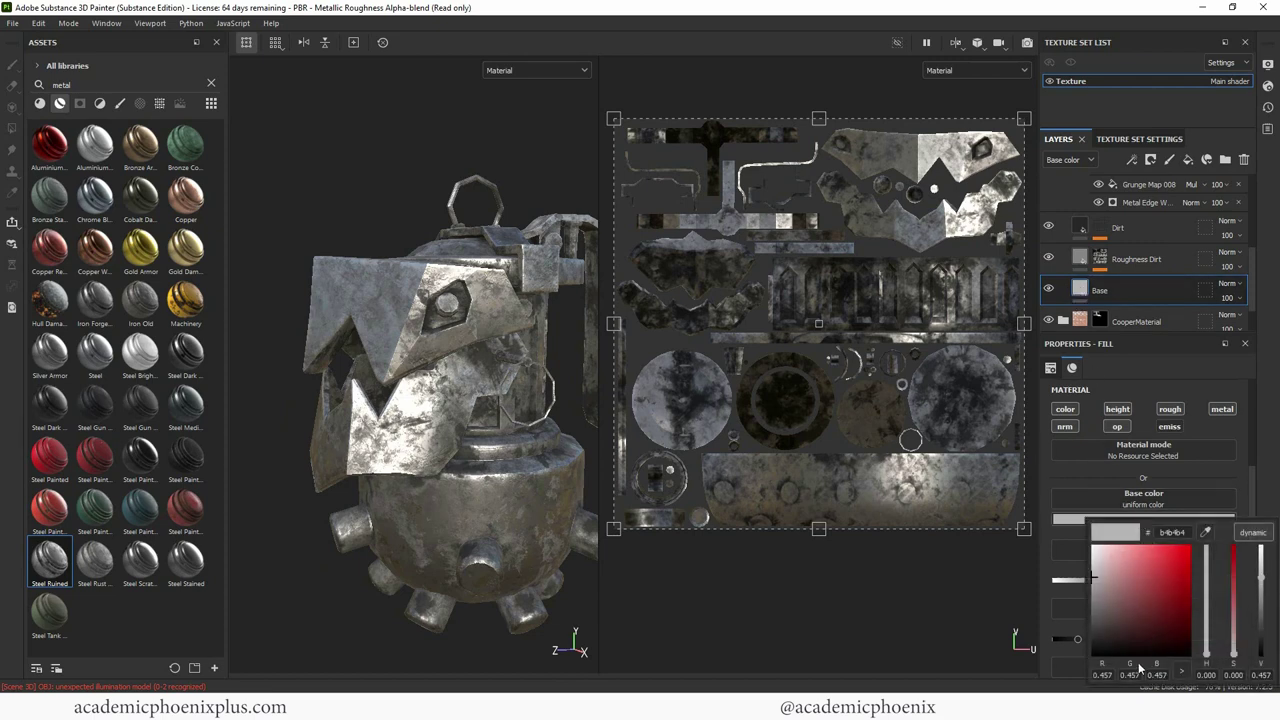
left_click_drag(1233, 603, 1144, 561)
mouse_move(1145, 563)
left_mouse_down()
mouse_move(1124, 604)
mouse_move(1097, 612)
mouse_move(1109, 609)
left_mouse_up()
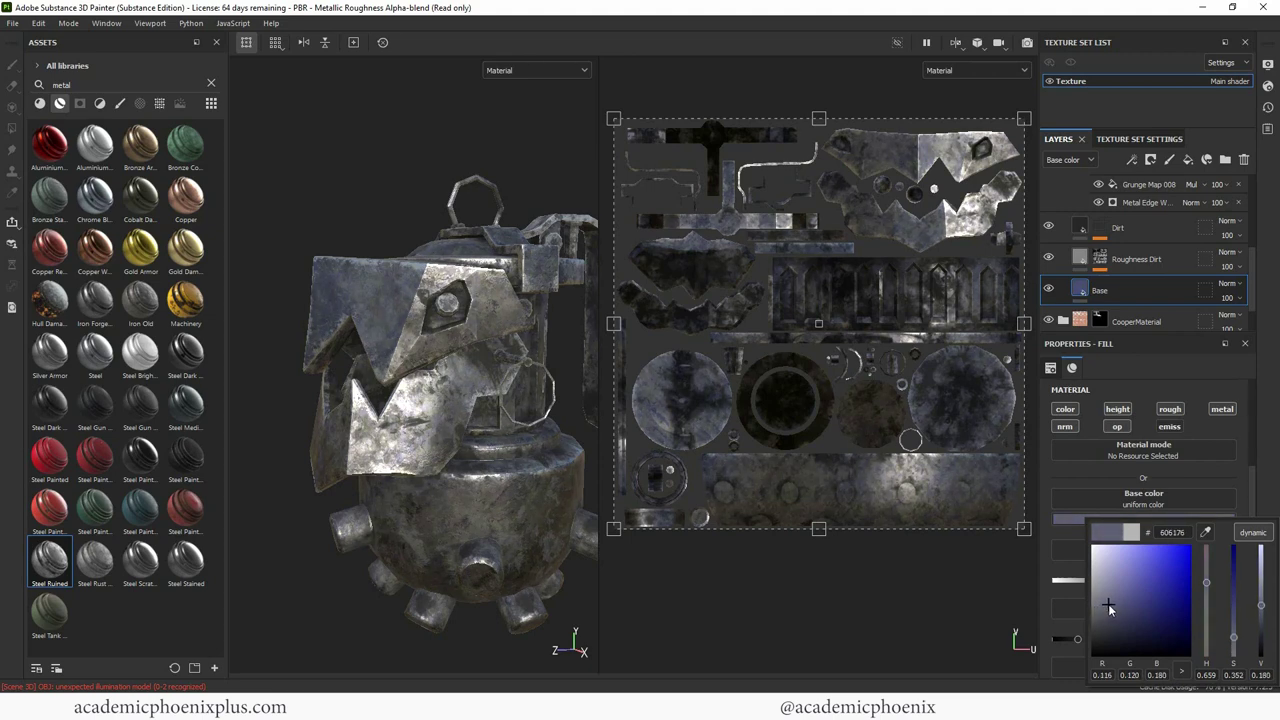
Step: Set the Roughness Dirt layer's base color to the dark blue 222a5a
left_click_drag(381, 186, 406, 186, "alt")
left_click_drag(1080, 290, 1086, 261)
left_click(1143, 520)
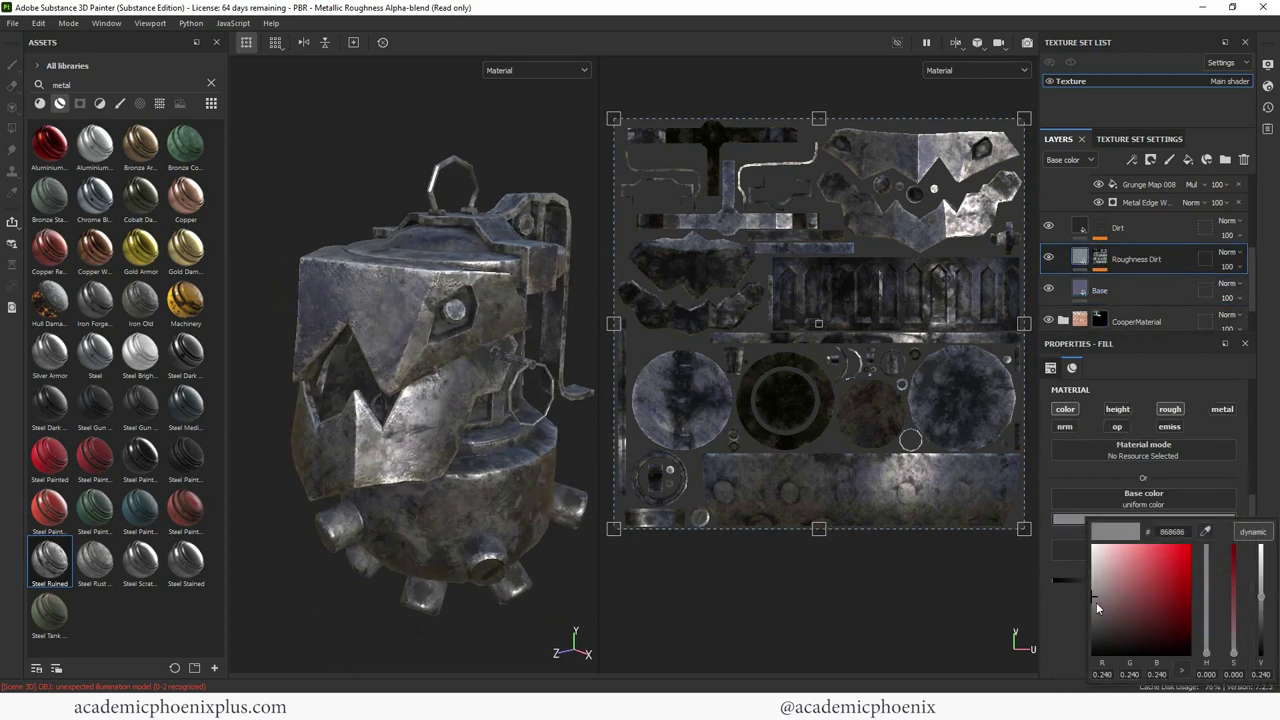
left_click(1233, 550)
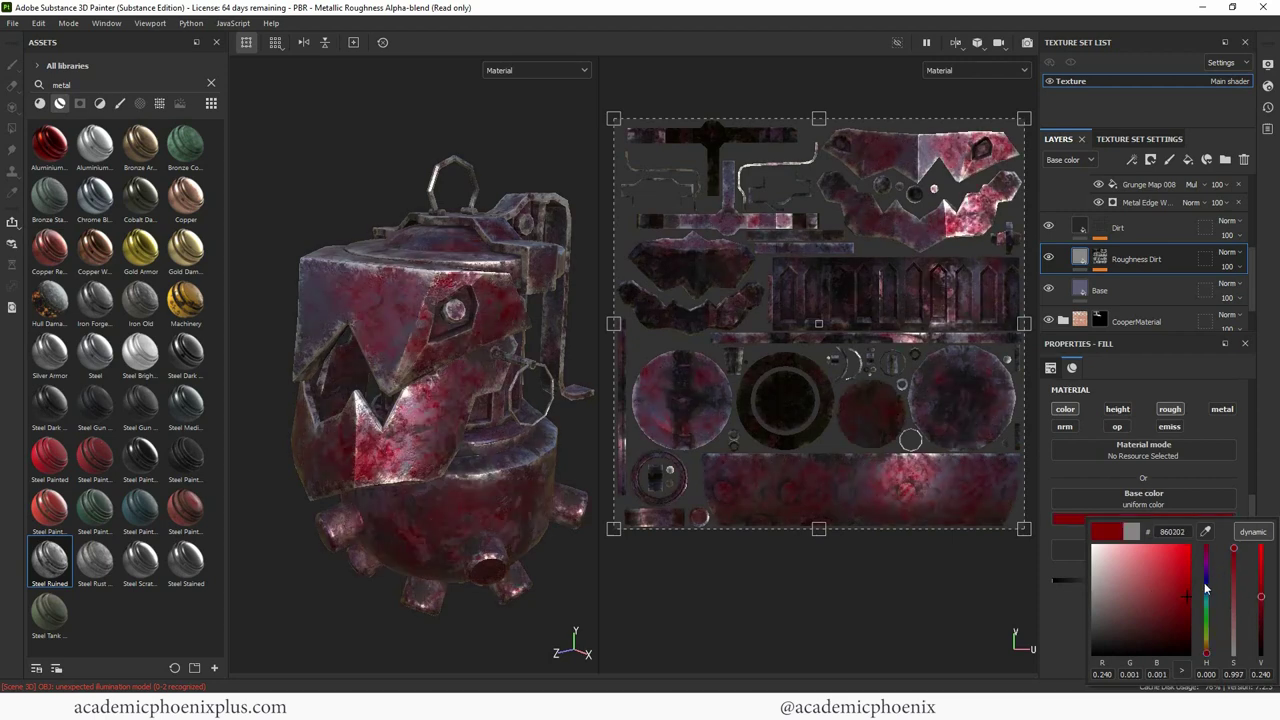
left_click(1207, 586)
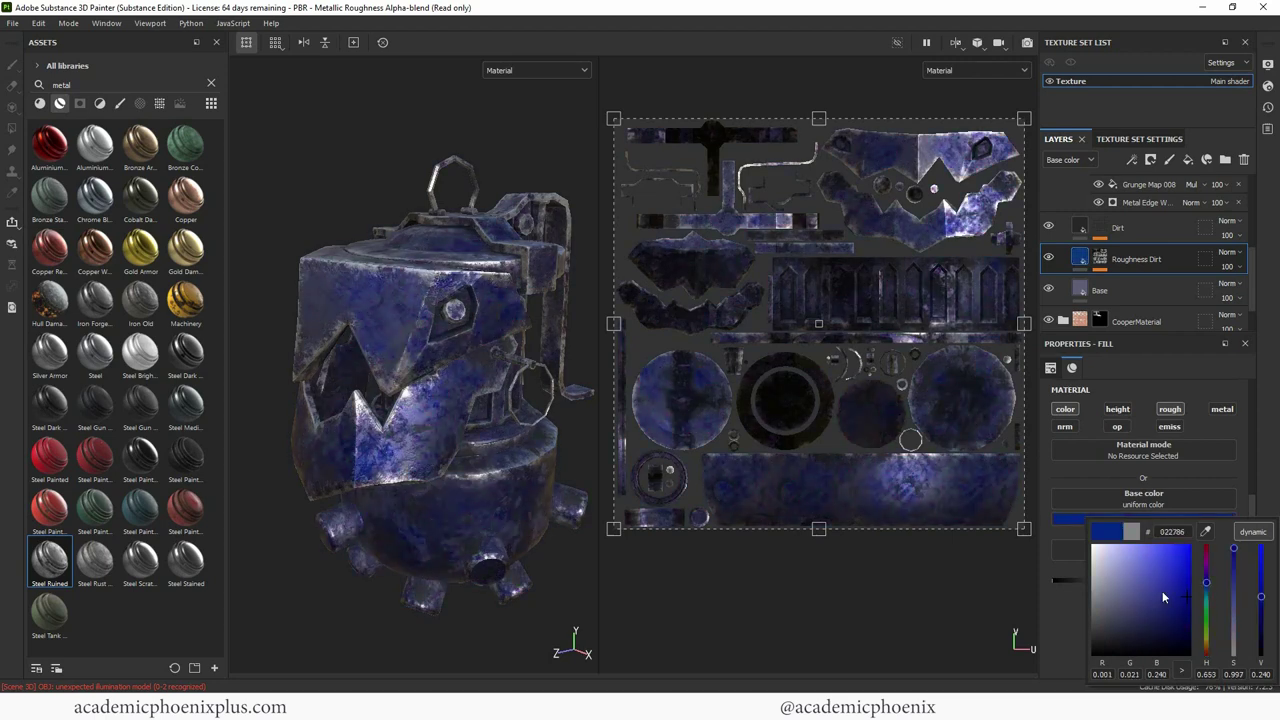
left_click_drag(1162, 597, 1149, 621)
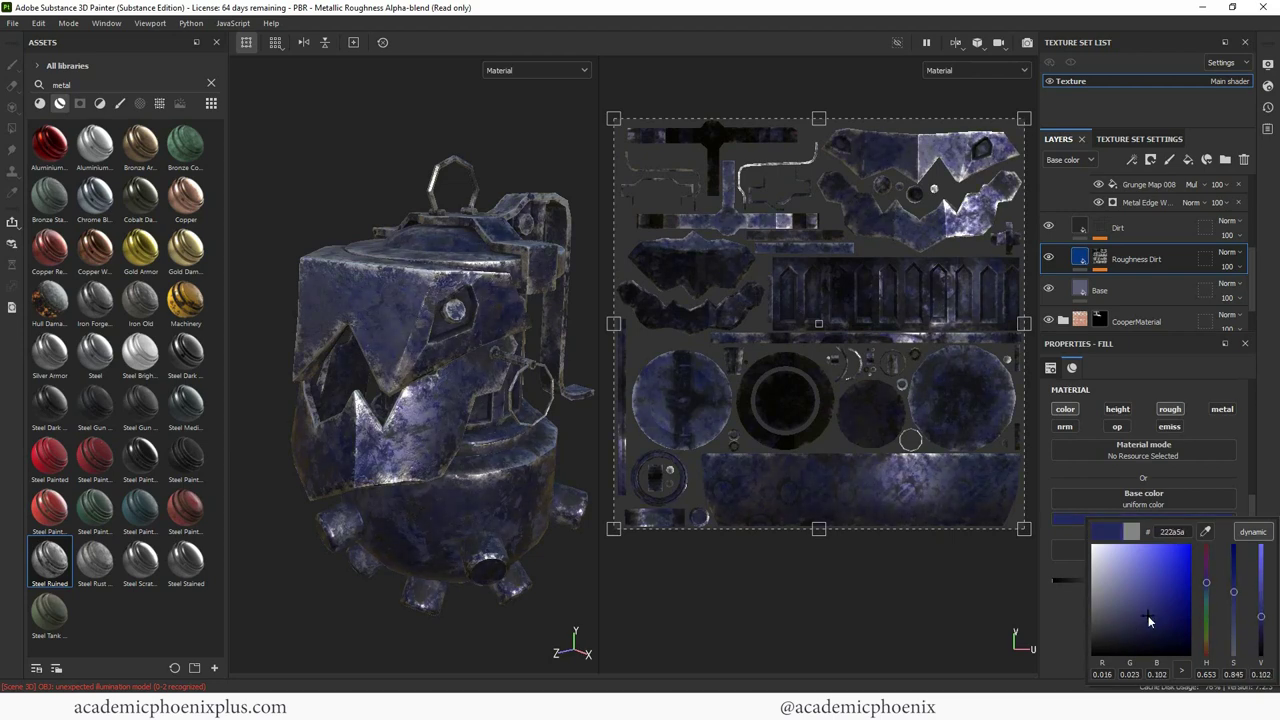
Step: Compare the grenade with and without the Dirt, Edge Damage and Edge Highlight layers of the Steel Ruined folder
left_click(1112, 228)
left_click(1049, 228)
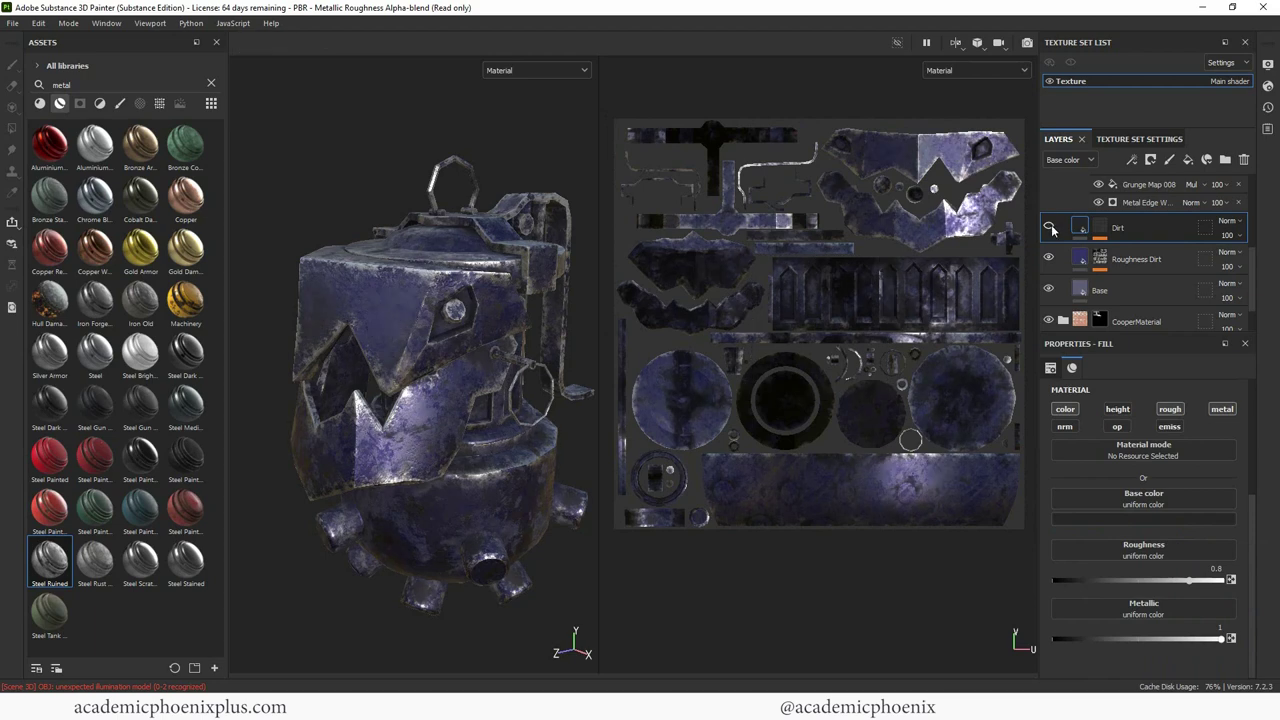
left_click(1049, 228)
scroll(1052, 245, "up", 2)
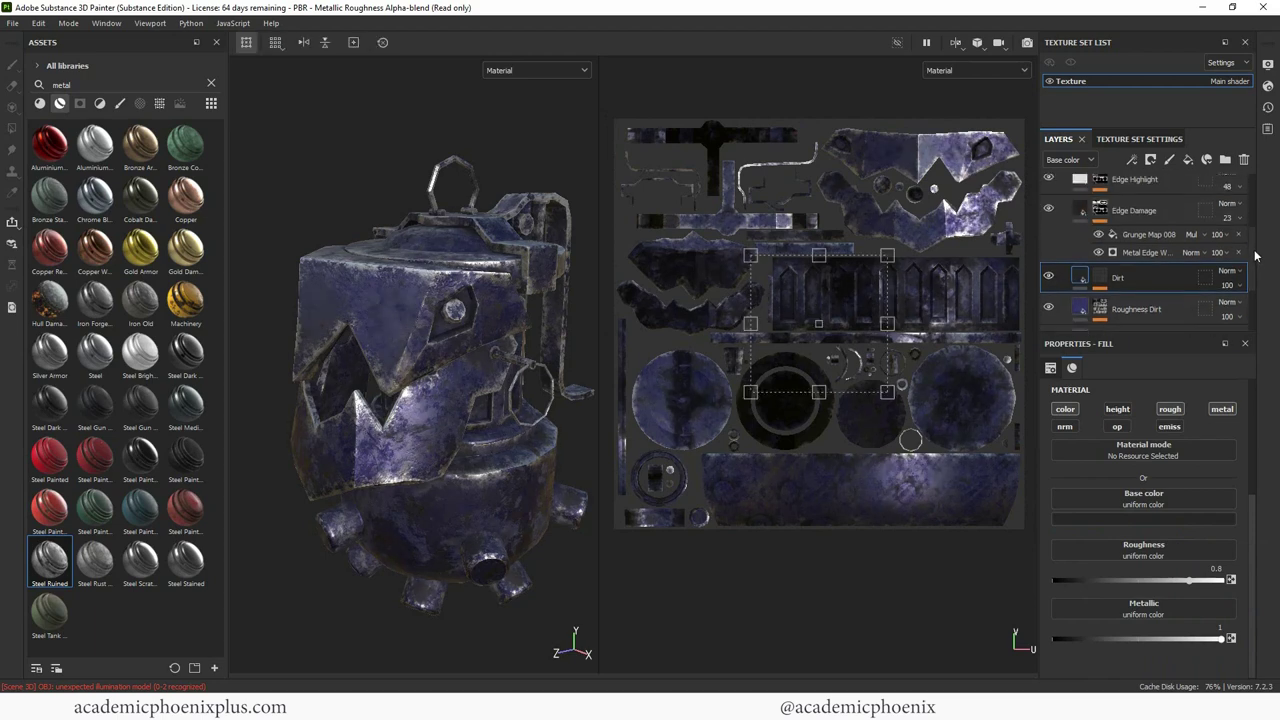
left_click(1048, 251)
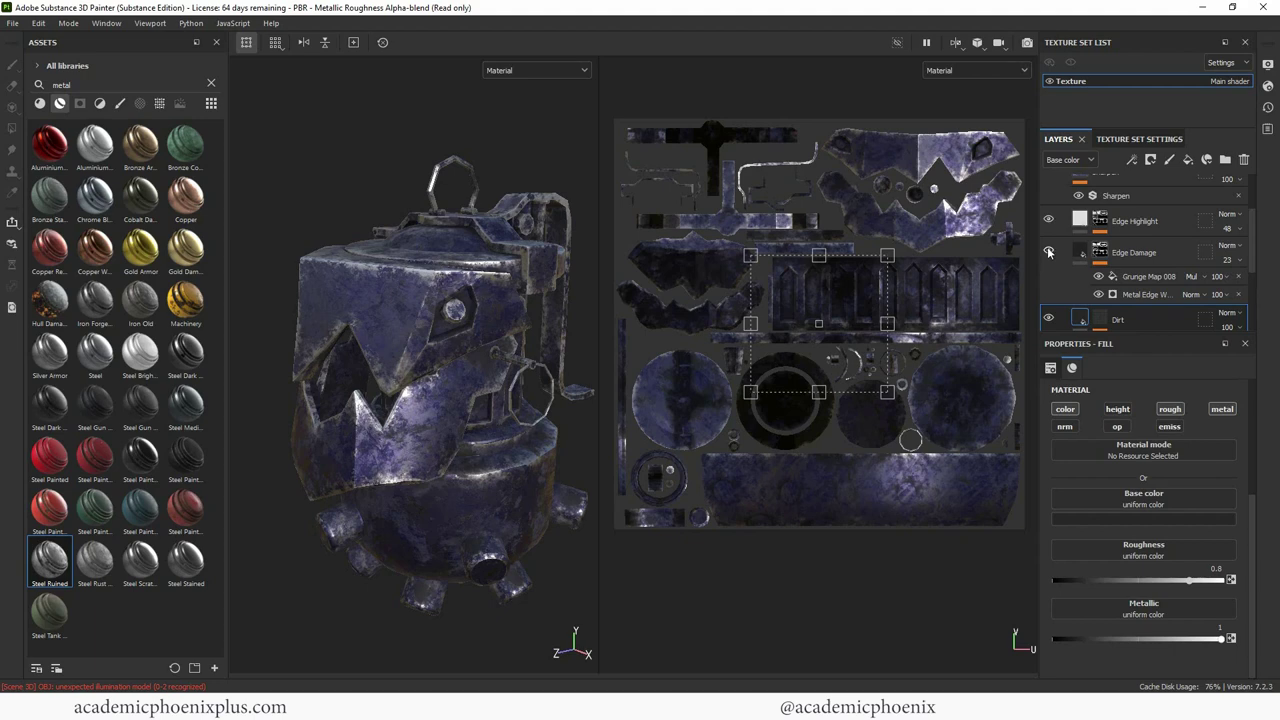
left_click_drag(523, 408, 569, 382, "alt")
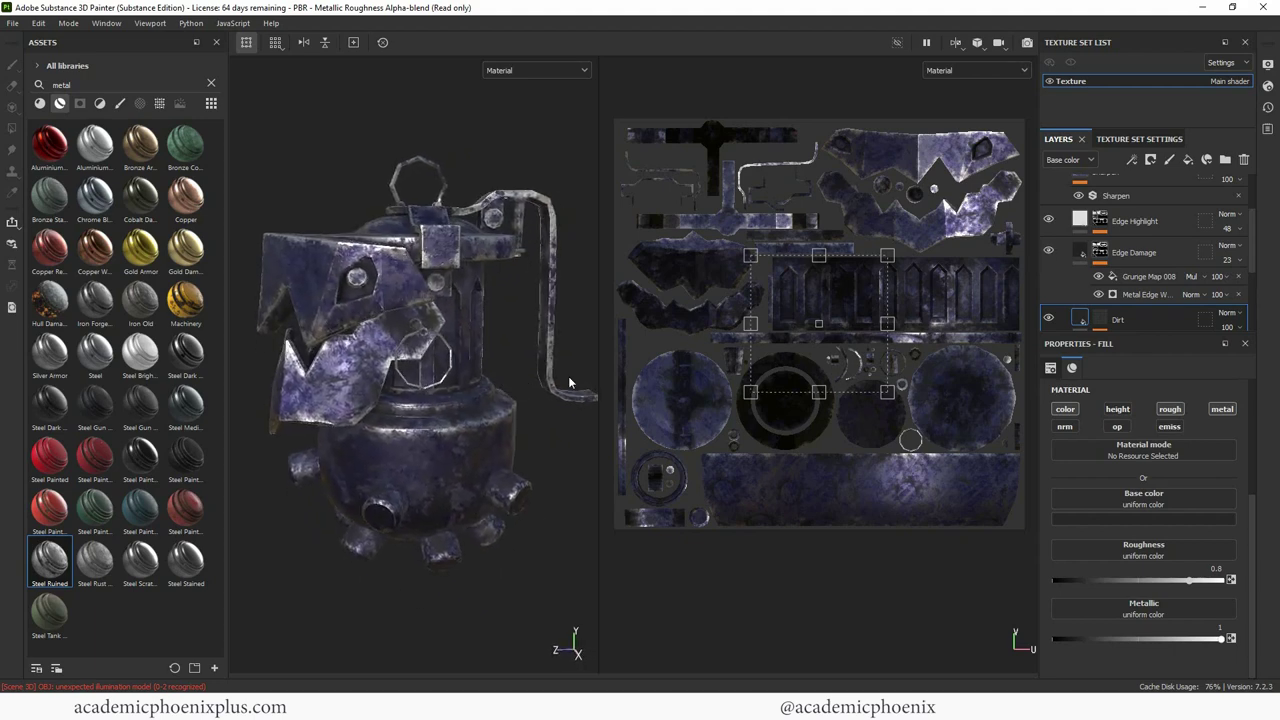
left_click(1048, 220)
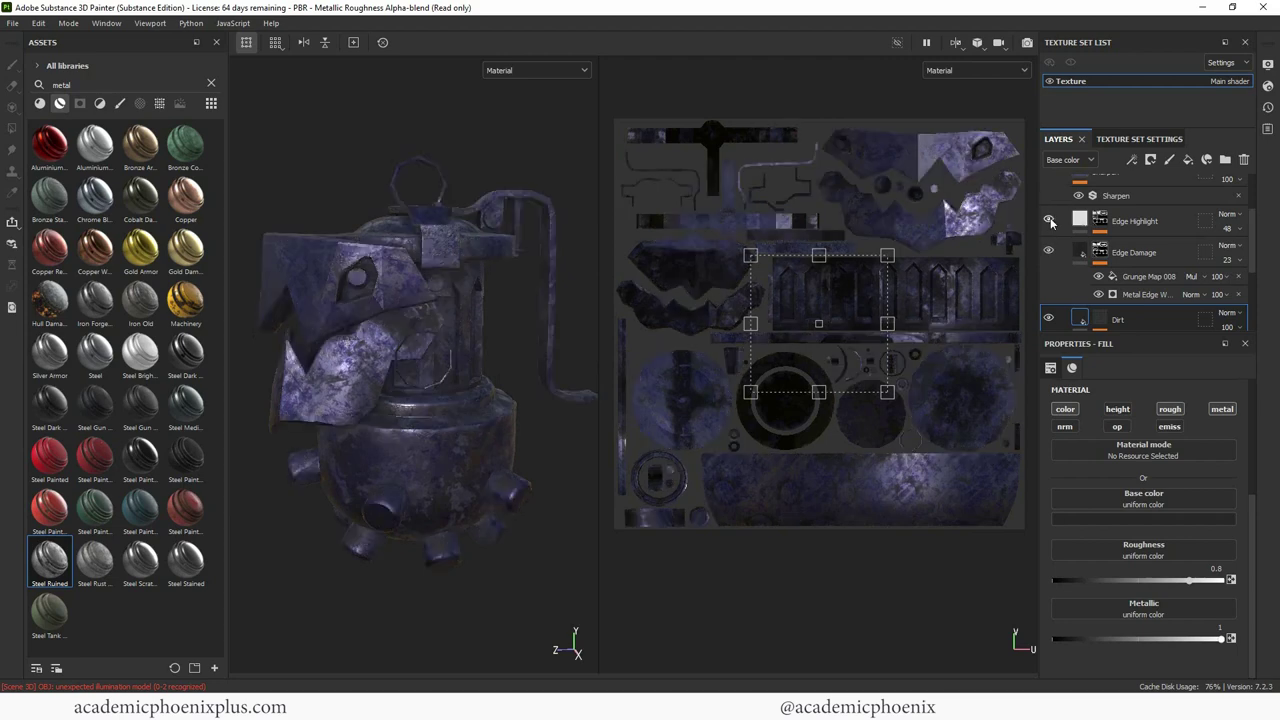
left_click(1048, 220)
Step: In the Edge Highlight layer's Mask Editor, set Texture 2 to 0.05, Ambient Occlusion to 0.03 and Curvature to 0.32
left_click(1099, 220)
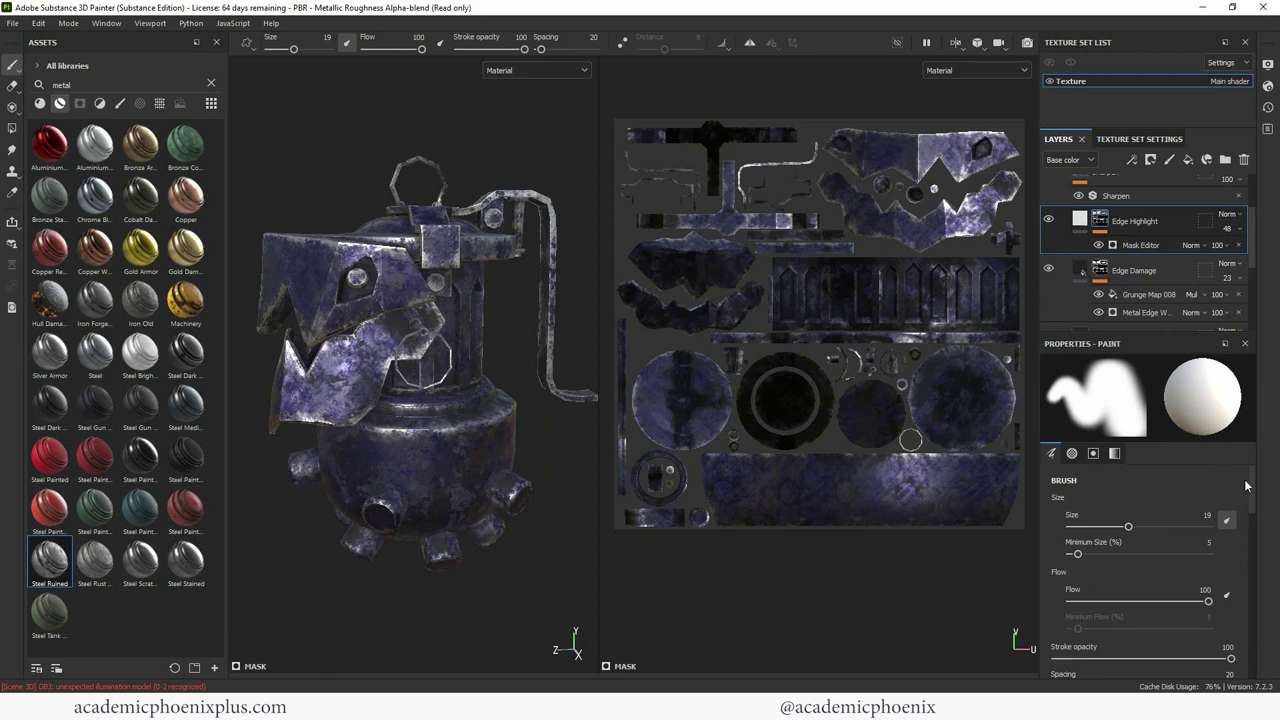
scroll(1253, 494, "down", 1)
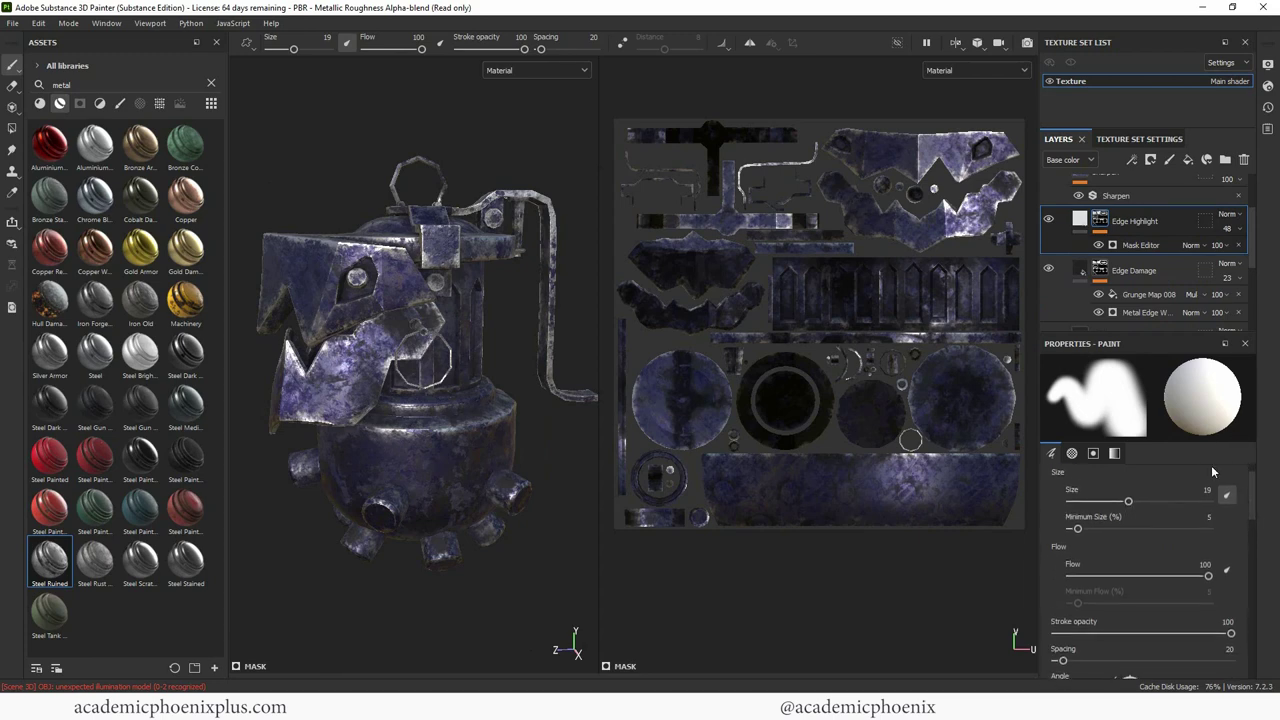
left_click(1140, 245)
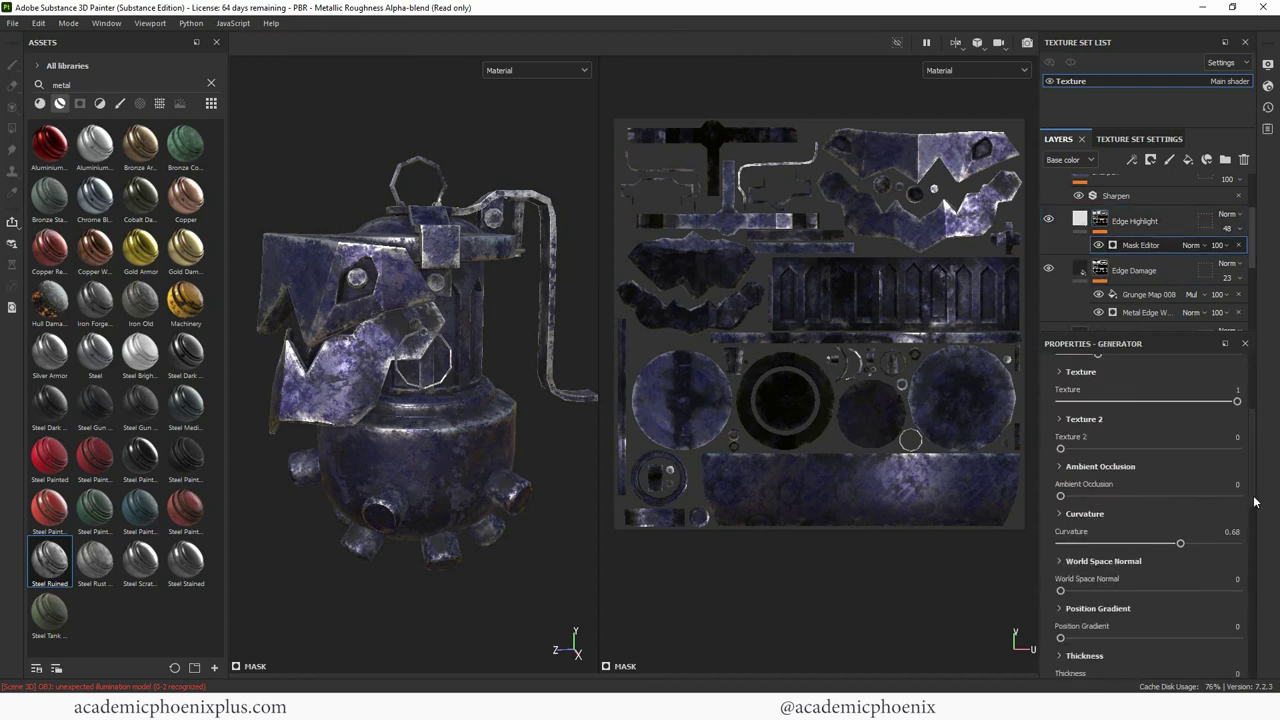
scroll(1231, 463, "down", 5)
mouse_move(1215, 460)
left_mouse_down()
mouse_move(1148, 456)
mouse_move(1237, 456)
left_mouse_up()
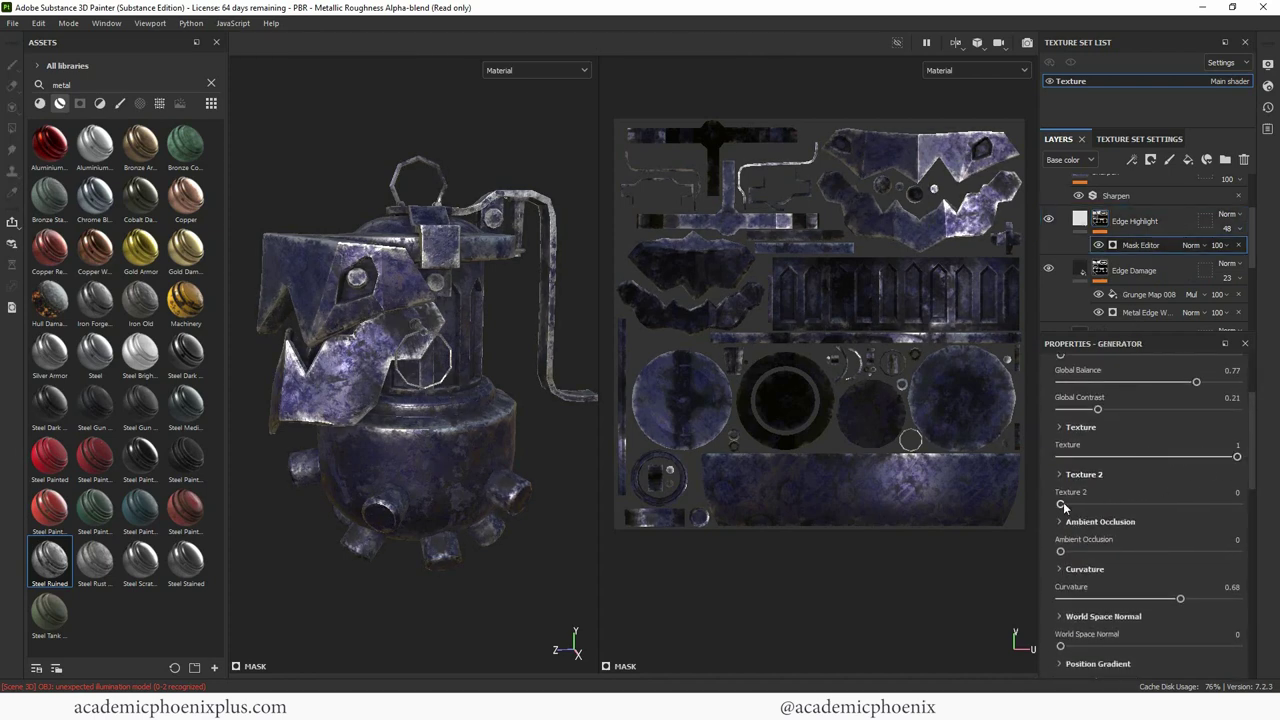
left_click_drag(1157, 509, 1069, 508)
left_click_drag(1180, 598, 1118, 599)
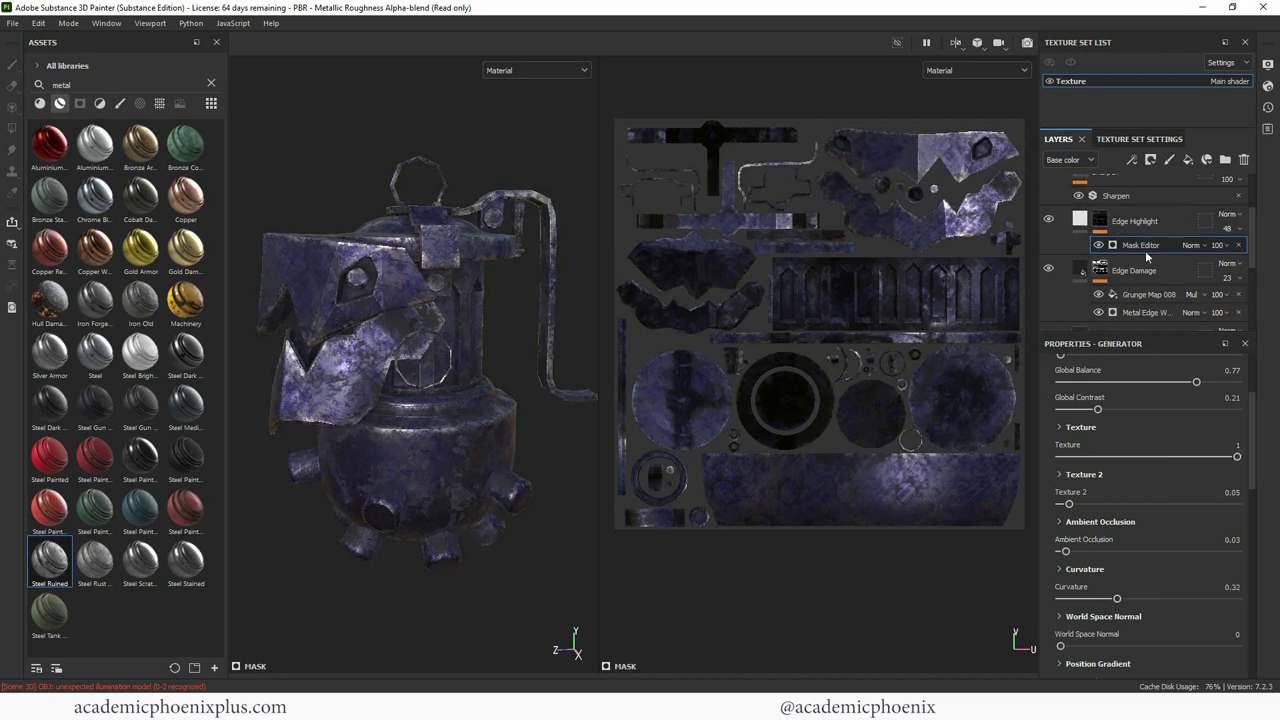
Step: Lighten the Steel Ruined Base layer's base color to the blue 8084c0
scroll(1249, 251, "down", 5)
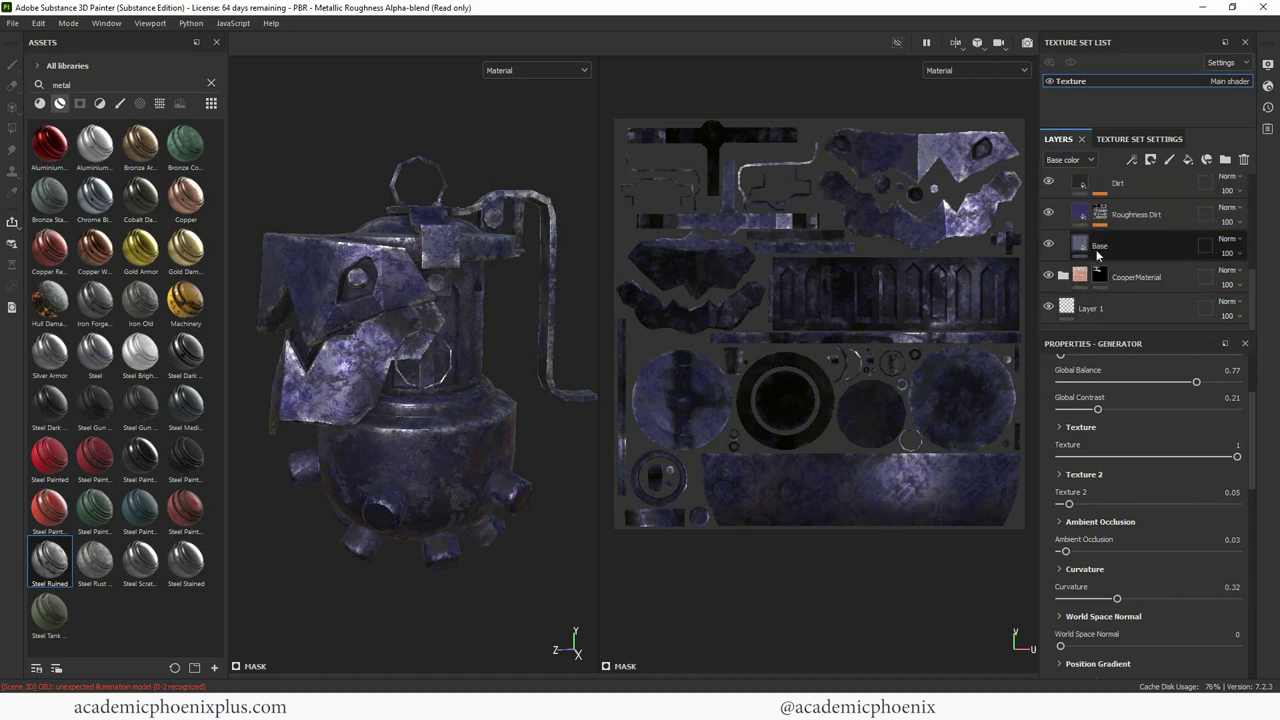
left_click(1100, 246)
left_click(1158, 521)
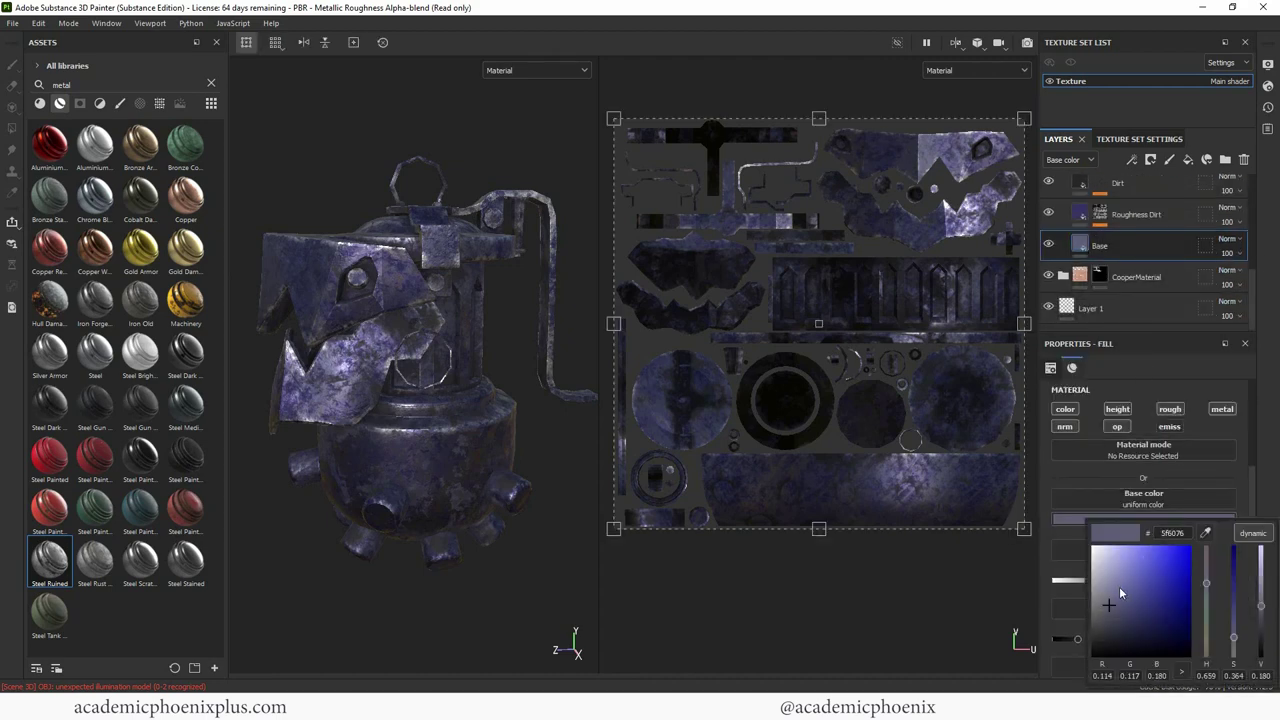
mouse_move(1119, 586)
left_mouse_down()
mouse_move(1110, 580)
mouse_move(1123, 573)
left_mouse_up()
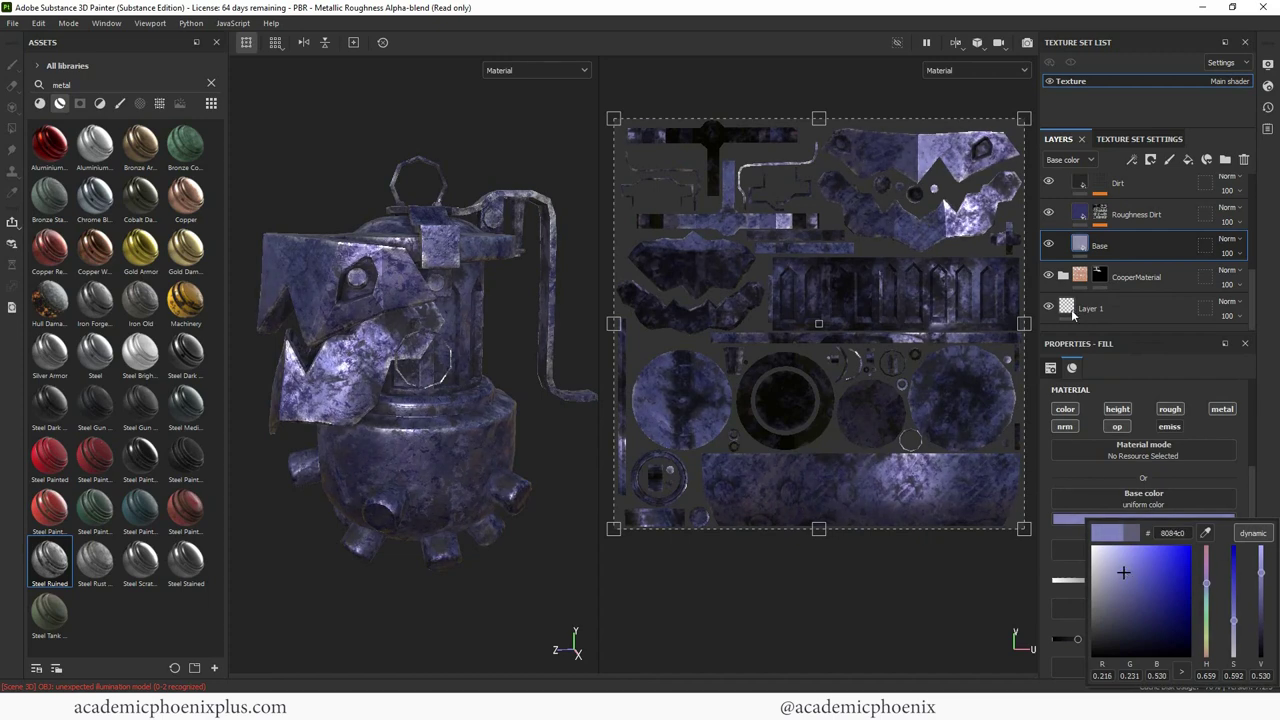
Step: Change the Roughness Dirt layer's base color to the pale grayish blue 9d9dbf
left_click(1080, 215)
left_click(1158, 520)
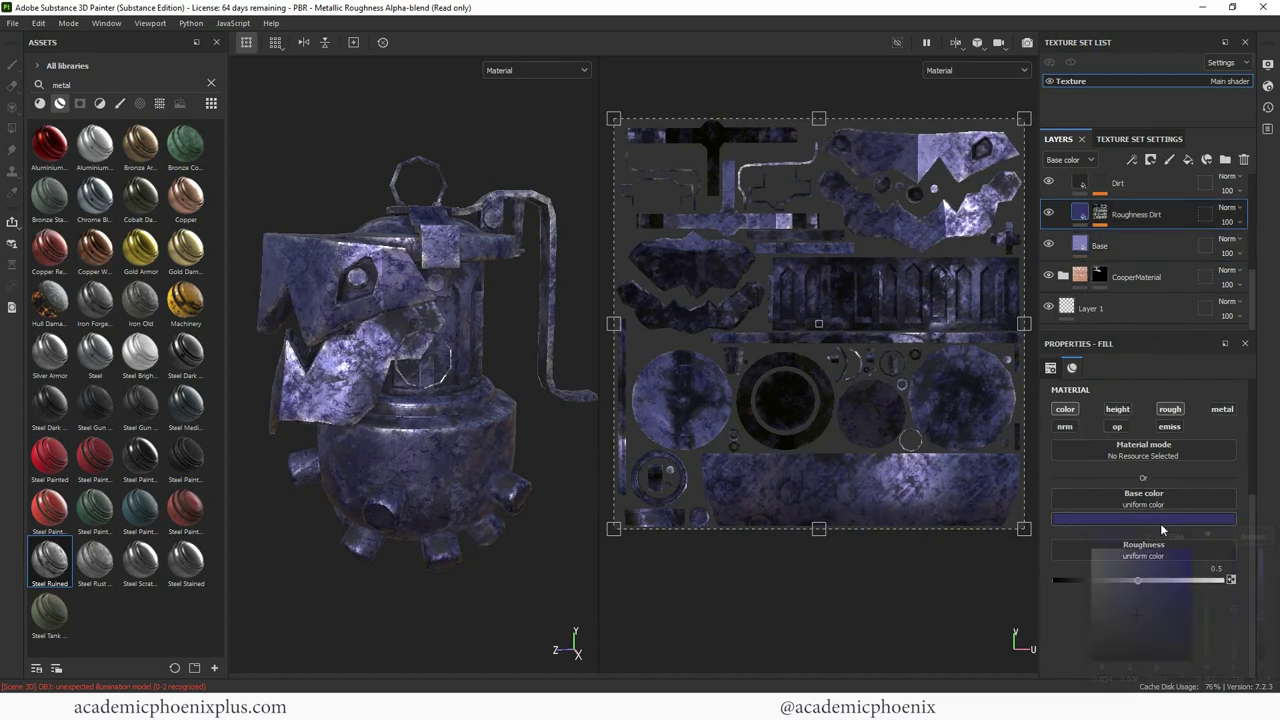
mouse_move(1150, 600)
left_mouse_down()
mouse_move(1161, 592)
mouse_move(1109, 583)
left_mouse_up()
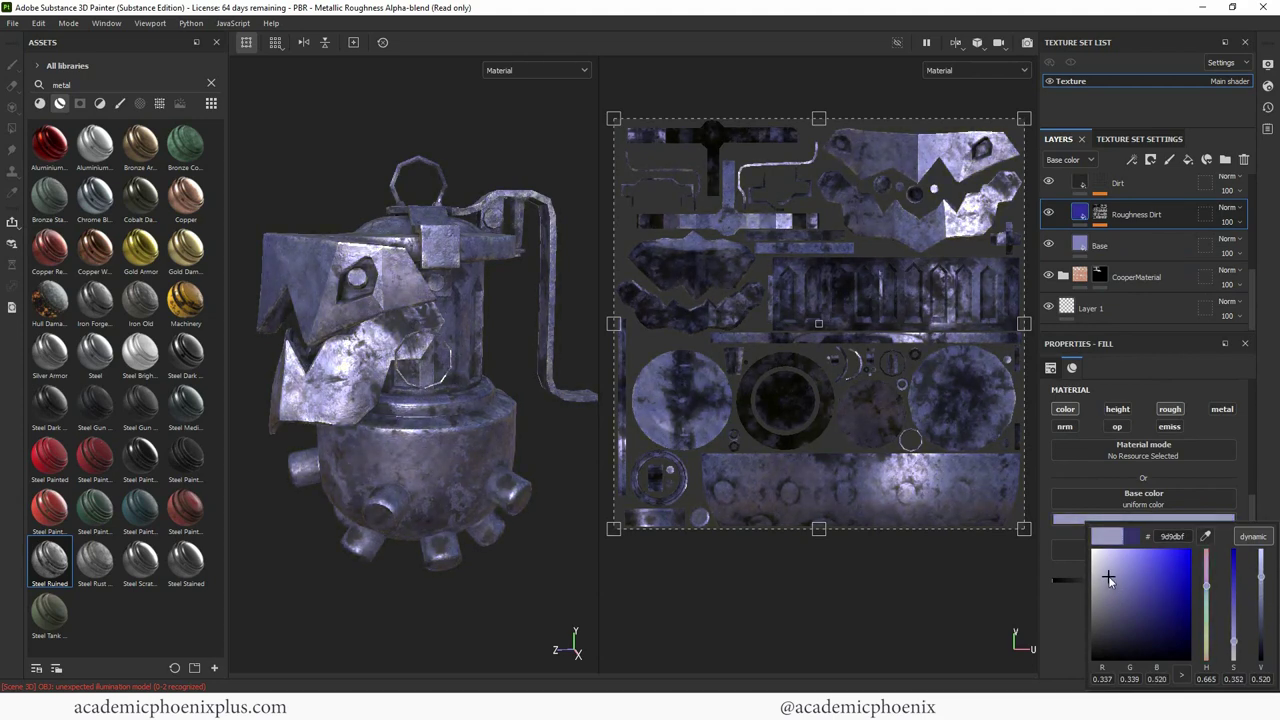
left_click_drag(540, 480, 510, 415, "alt")
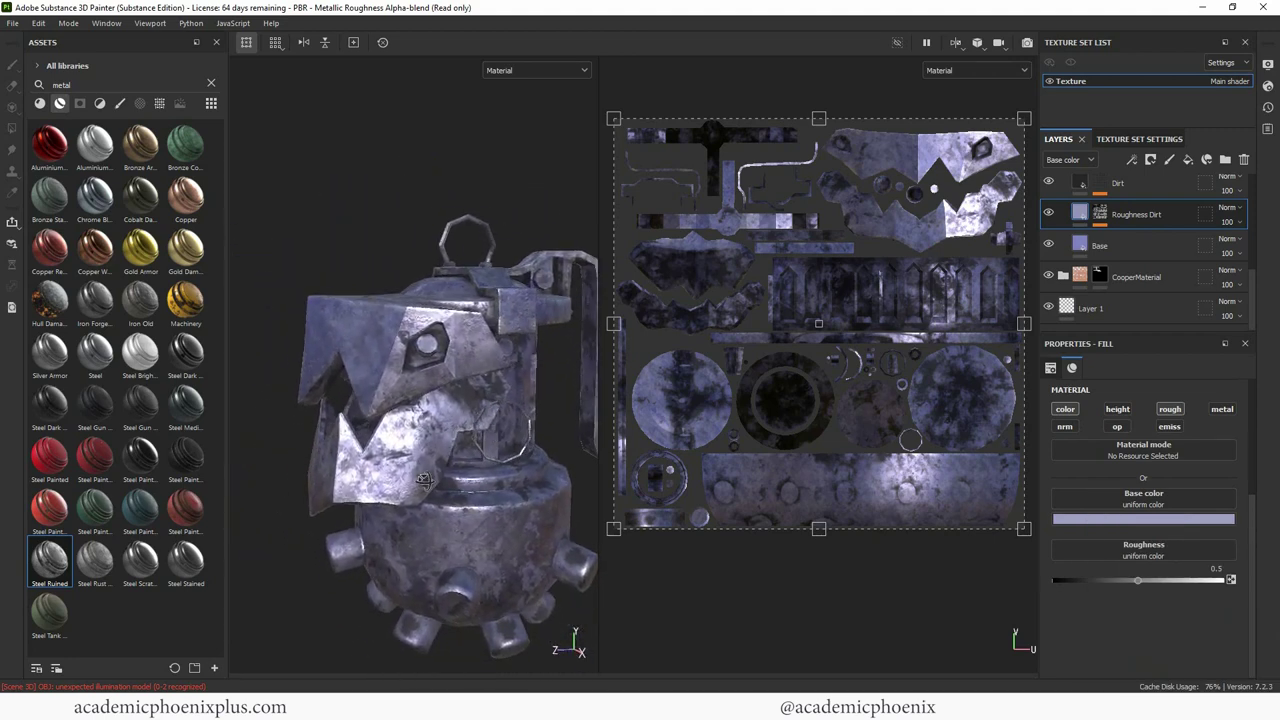
Step: Collapse the Steel Ruined folder and add a black mask to it
scroll(1120, 240, "up", 2)
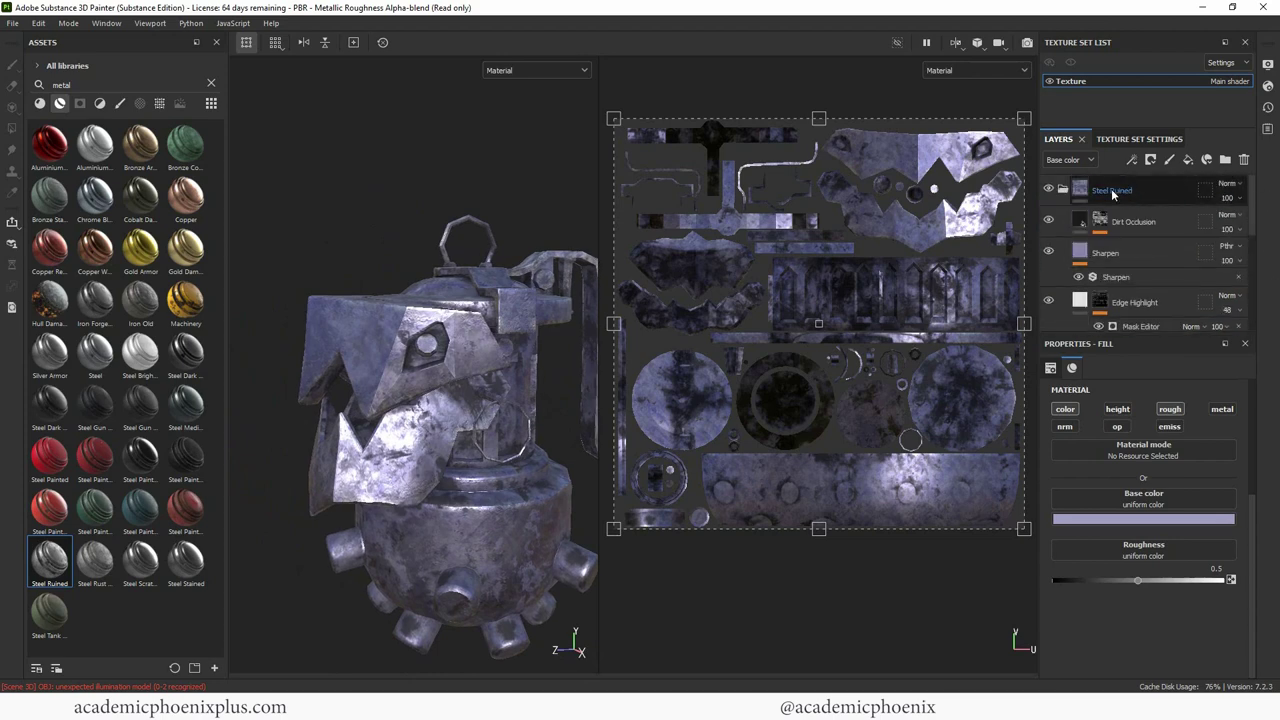
left_click(1066, 193)
double_click(1102, 191)
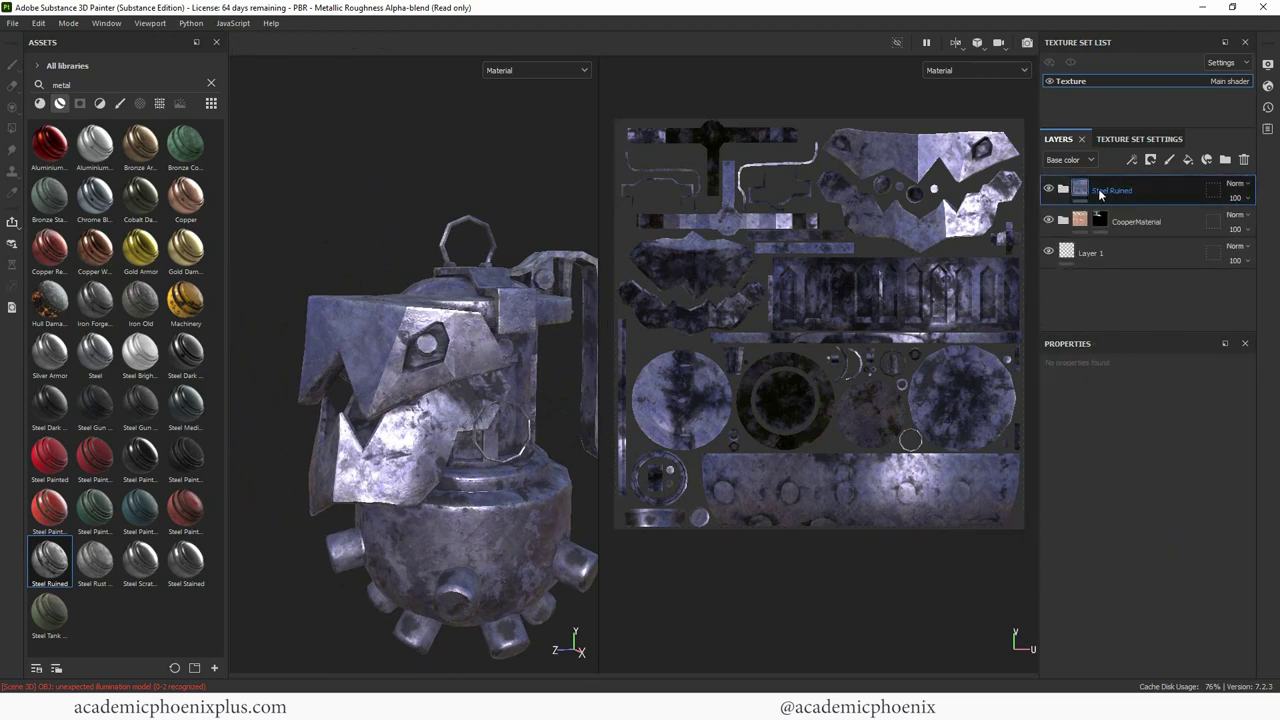
right_click(1082, 193)
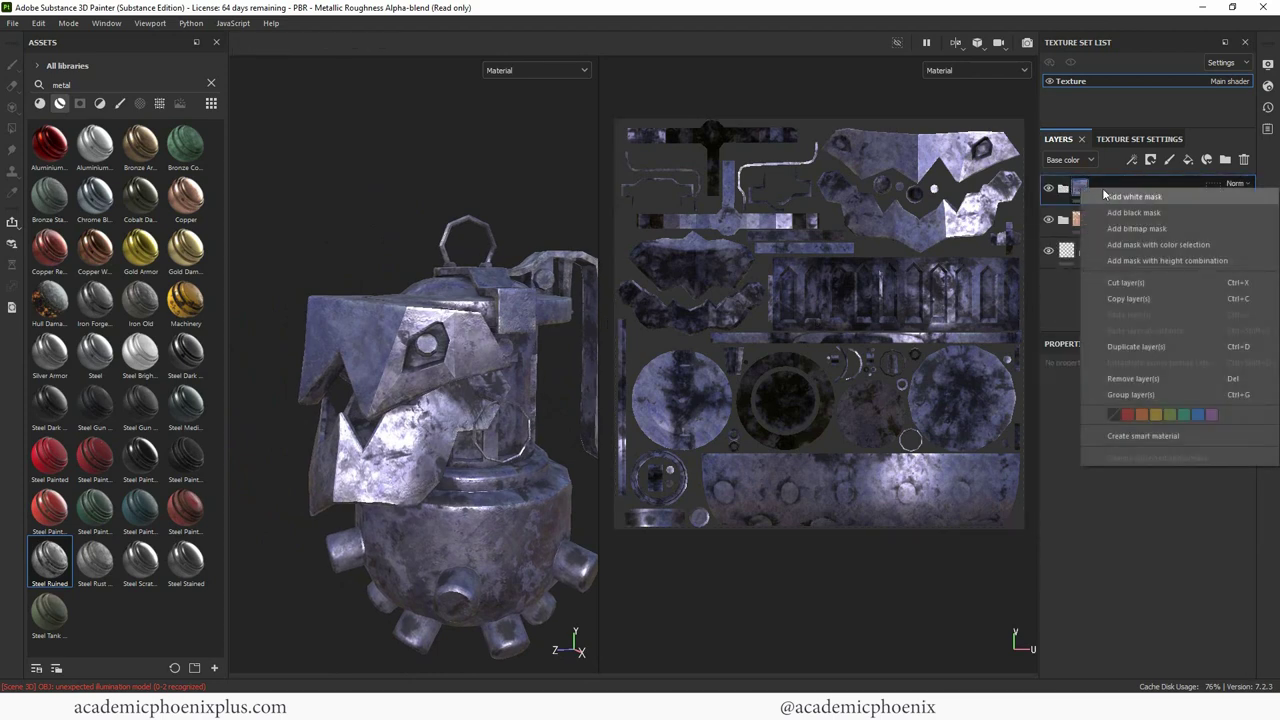
left_click(1164, 213)
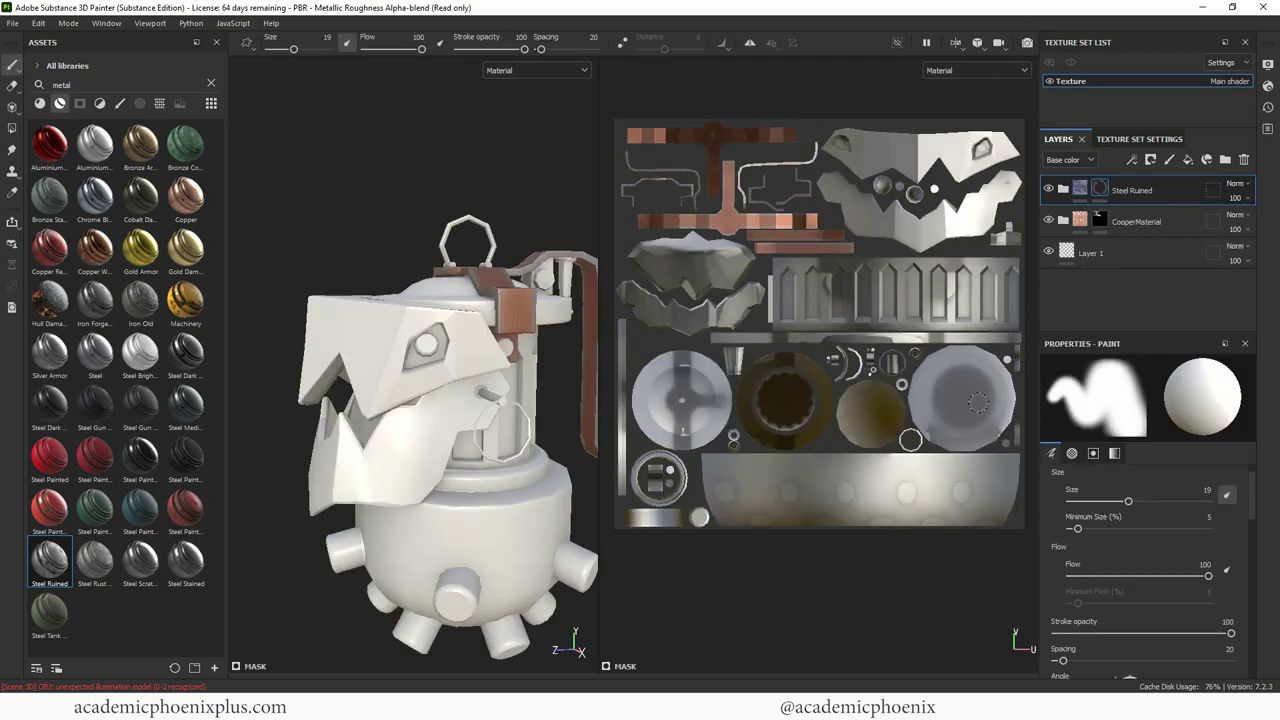
Step: Polygon-fill the Steel Ruined mask in white over the grenade's upper and lower jaw pieces, and return to the Paint tool
left_click(12, 129)
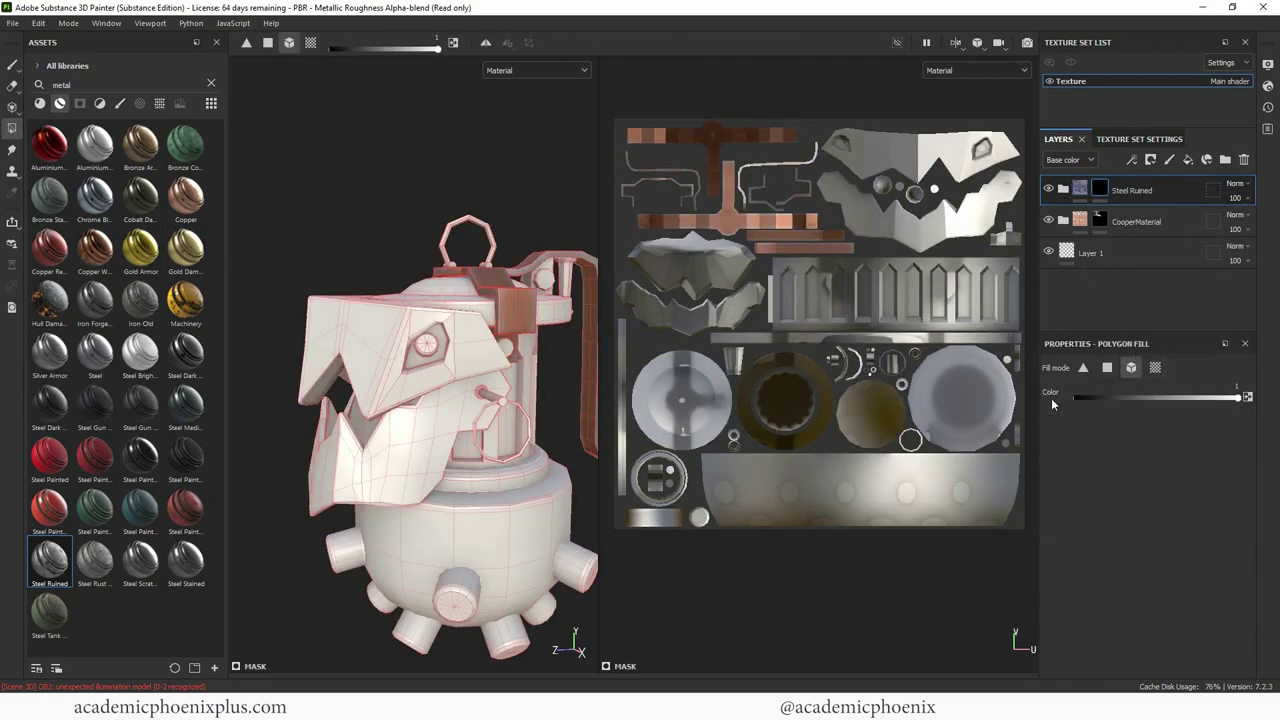
left_click(869, 154)
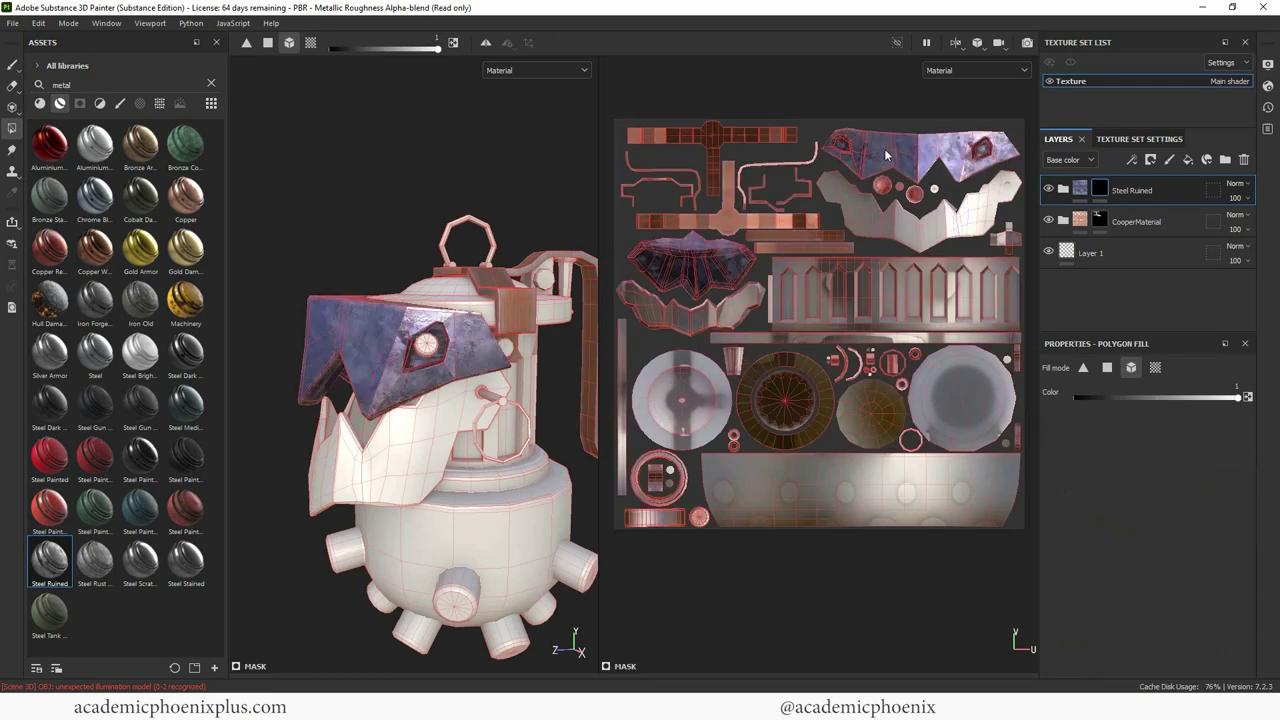
left_click(912, 221)
left_click_drag(450, 172, 390, 196, "alt")
left_click_drag(517, 213, 546, 187, "alt")
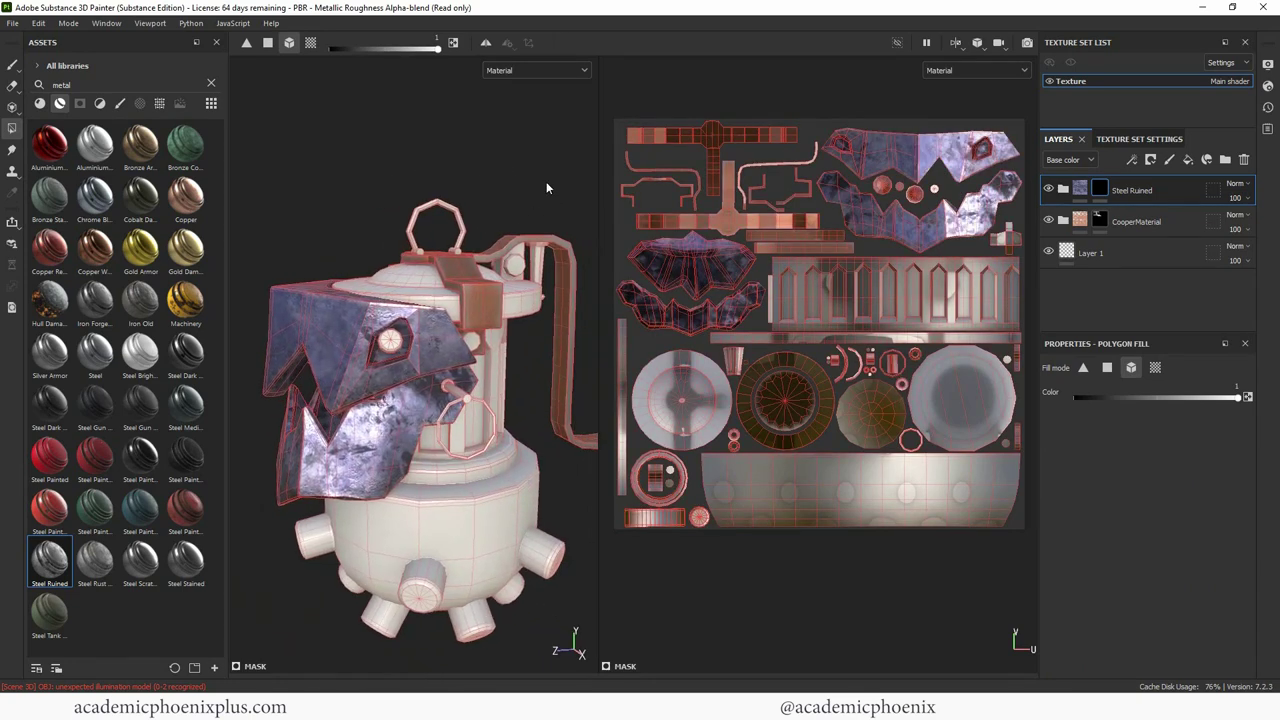
left_click(12, 64)
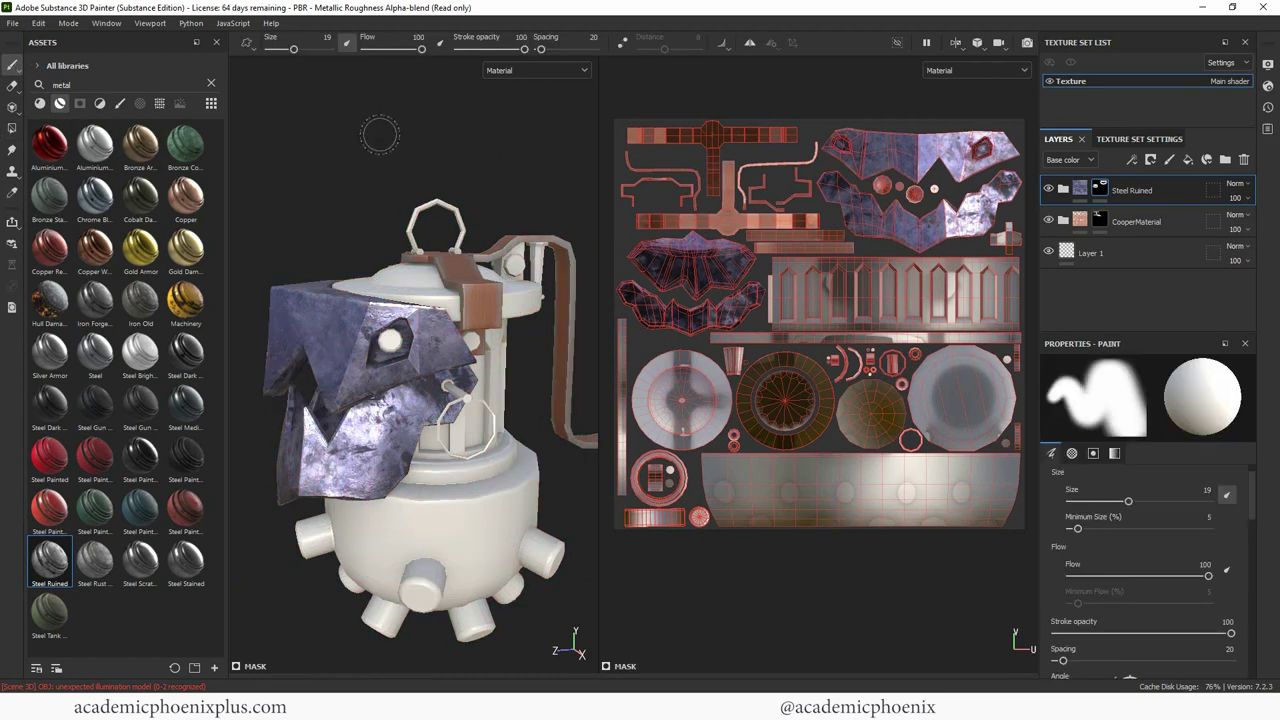
Step: Try the Steel Dark Stained material beneath the CooperMaterial folder and undo it
left_click_drag(432, 165, 394, 154, "alt")
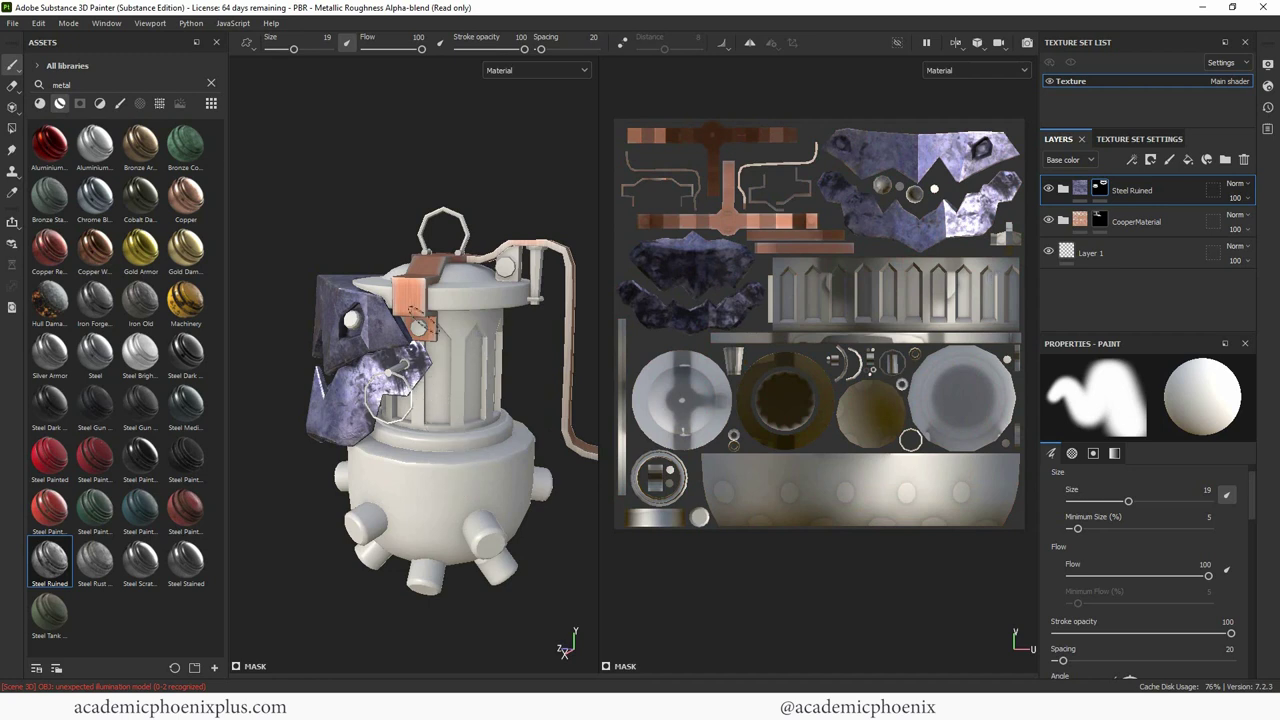
left_click_drag(347, 157, 300, 250, "alt")
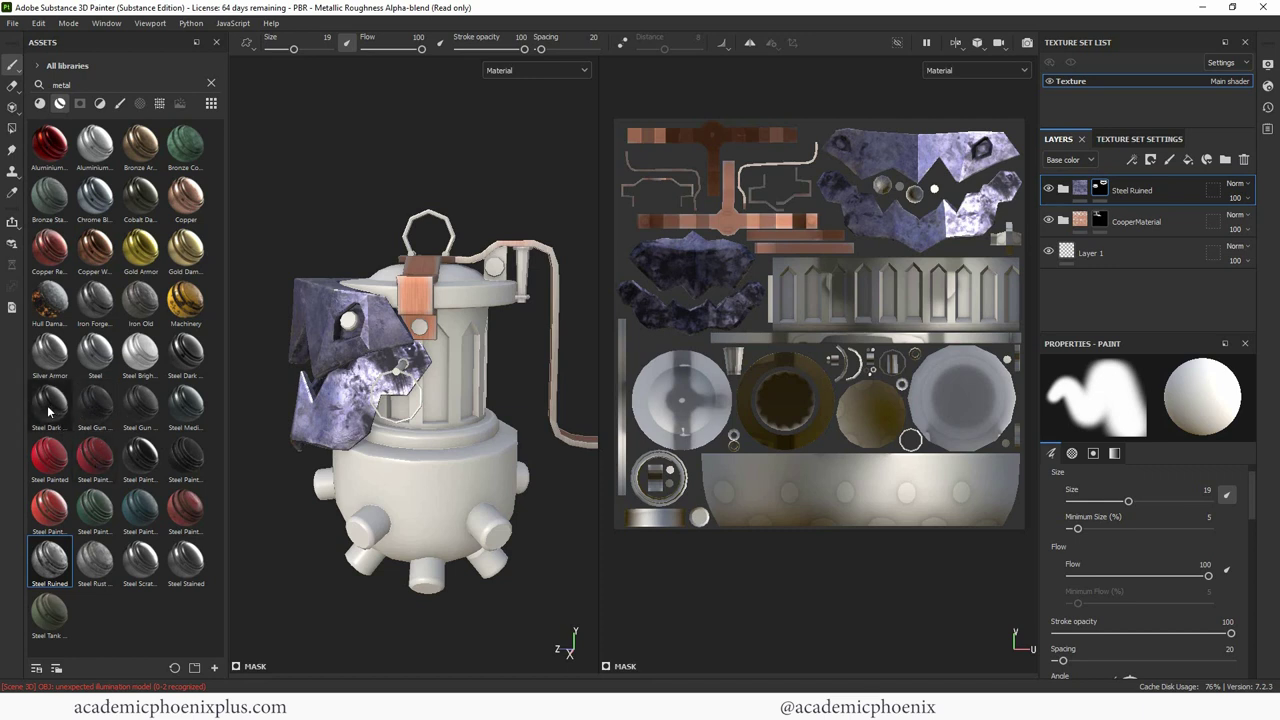
left_click_drag(45, 408, 1102, 248)
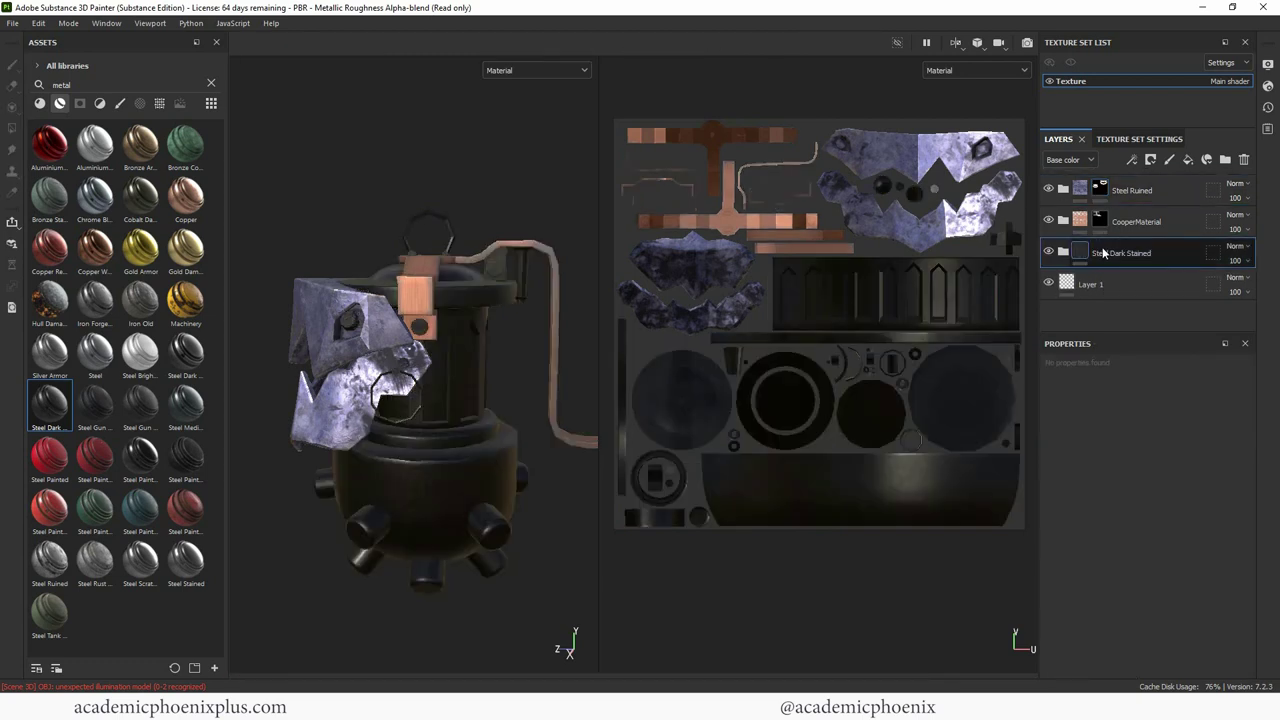
mouse_move(590, 235)
left_mouse_down("alt")
mouse_move(441, 157)
mouse_move(503, 160)
mouse_move(457, 177)
left_mouse_up("alt")
key("ctrl+z")
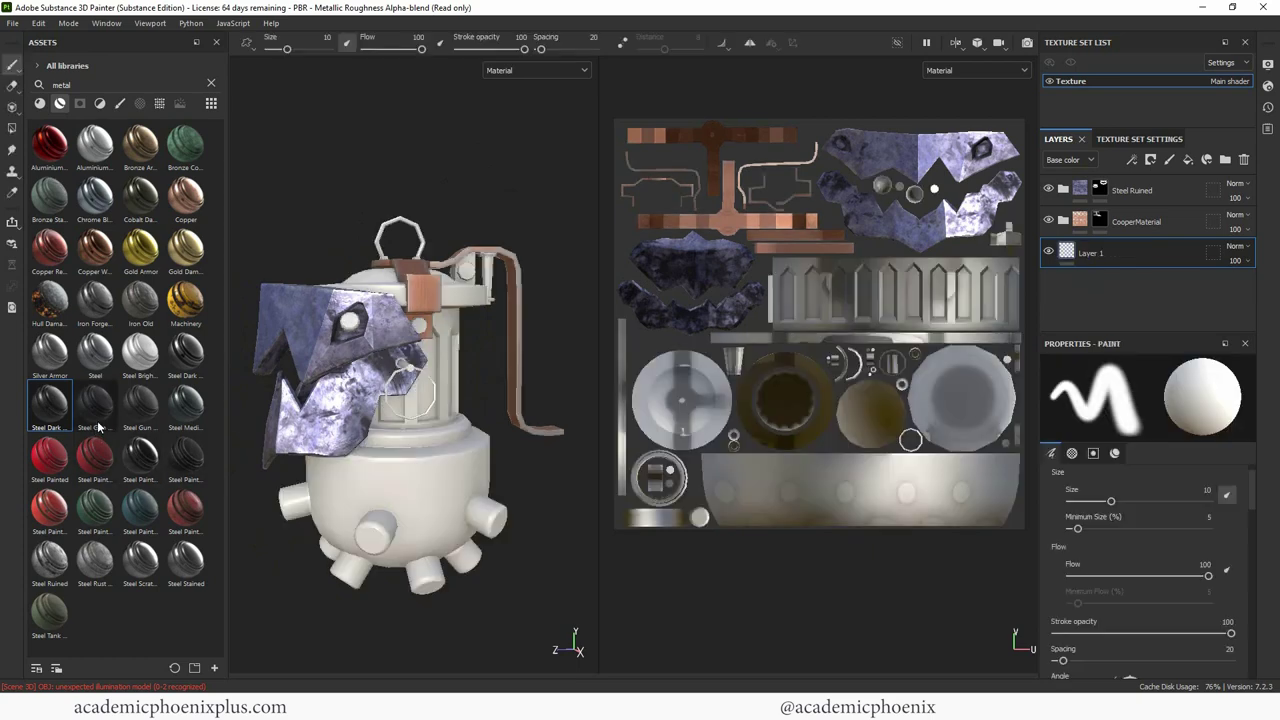
Step: Try the Steel Gun Matte material on the grenade, moving it beneath CooperMaterial, and undo it
left_click_drag(122, 402, 1106, 247)
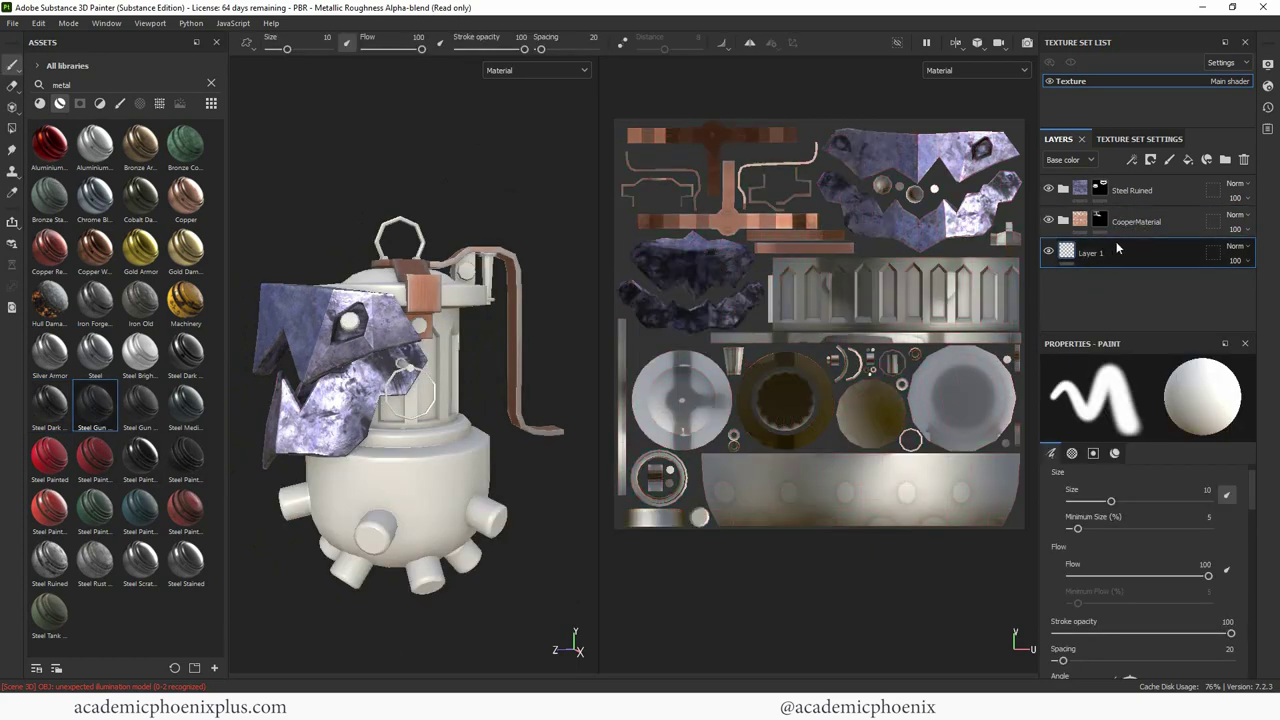
left_click_drag(122, 414, 466, 461)
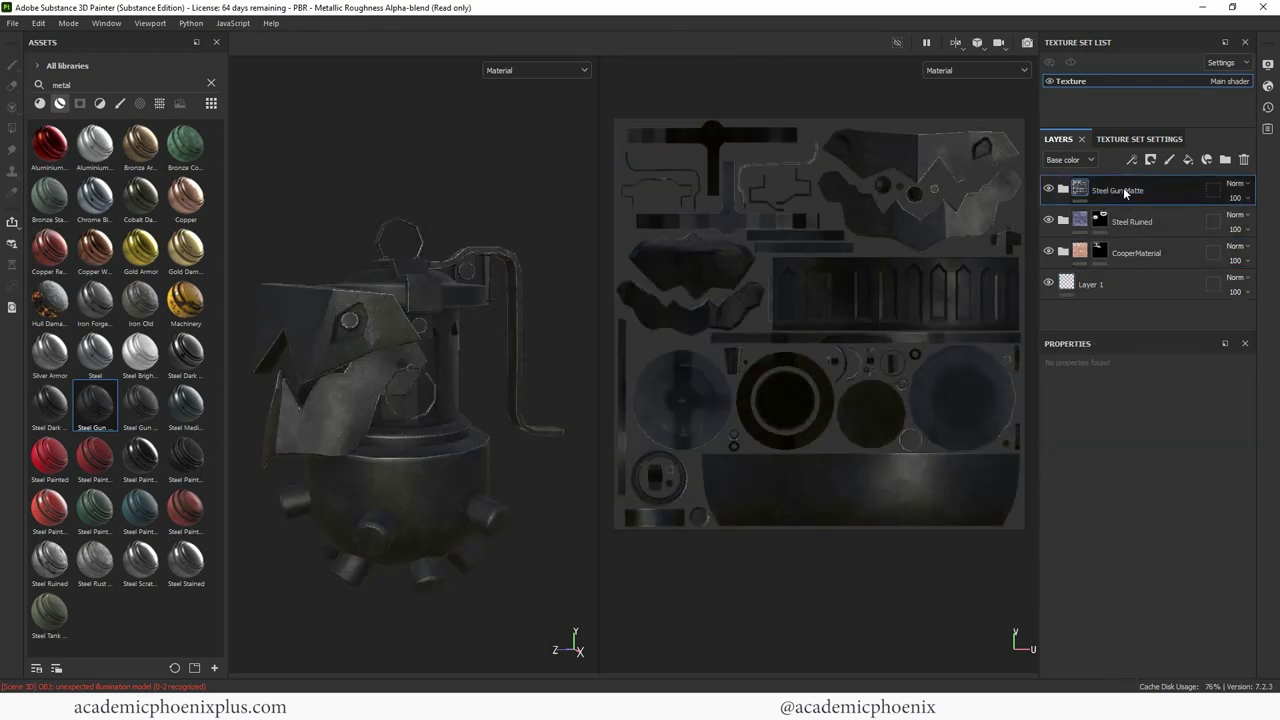
left_click_drag(1125, 193, 1148, 265)
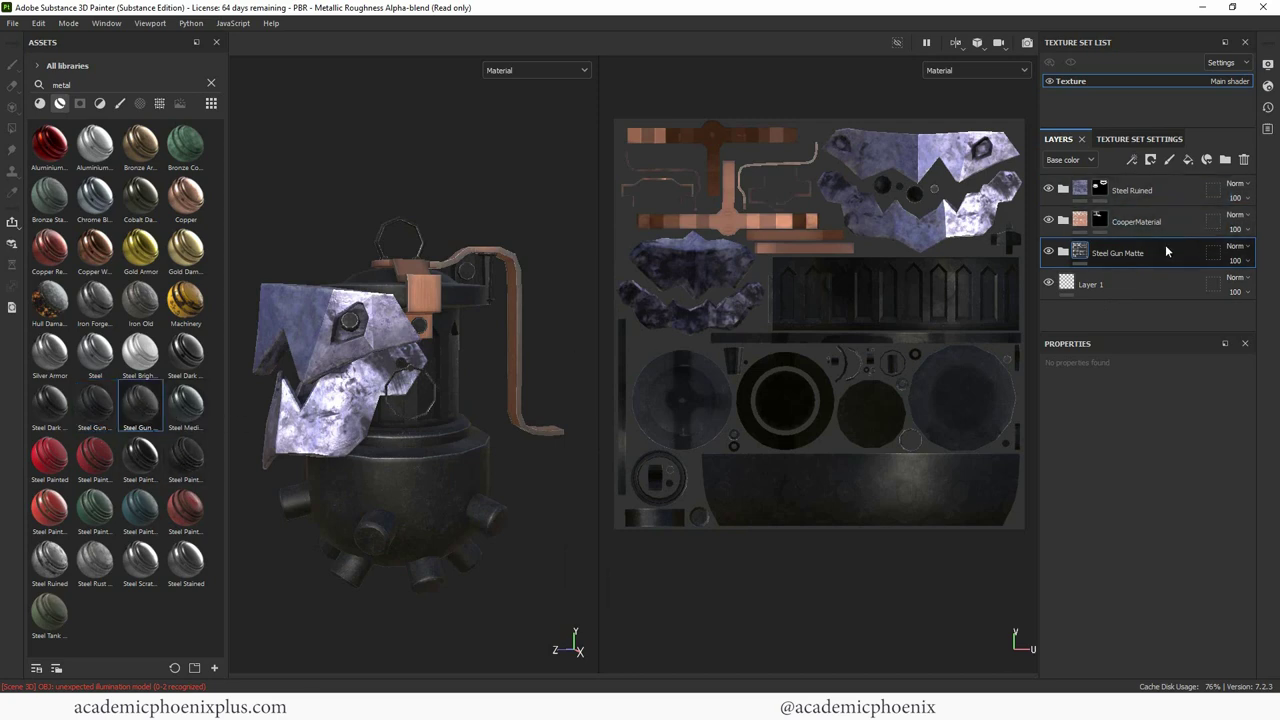
key("ctrl+z")
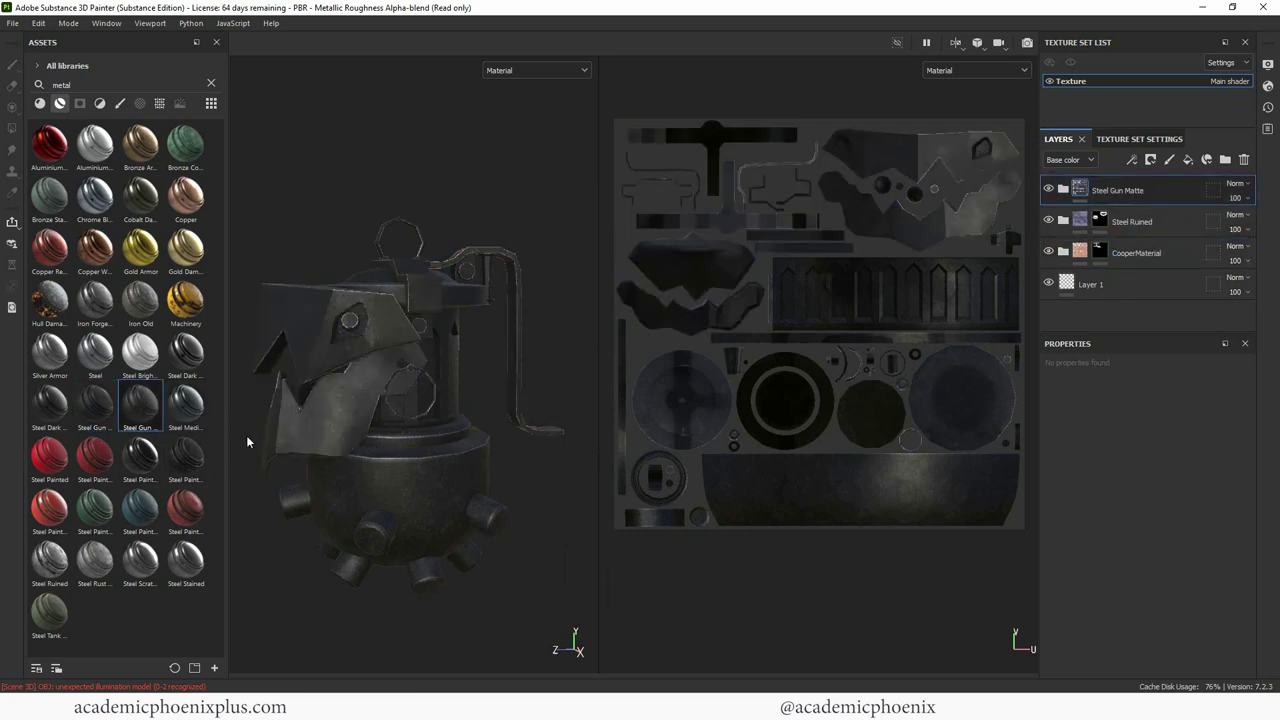
key("ctrl+z")
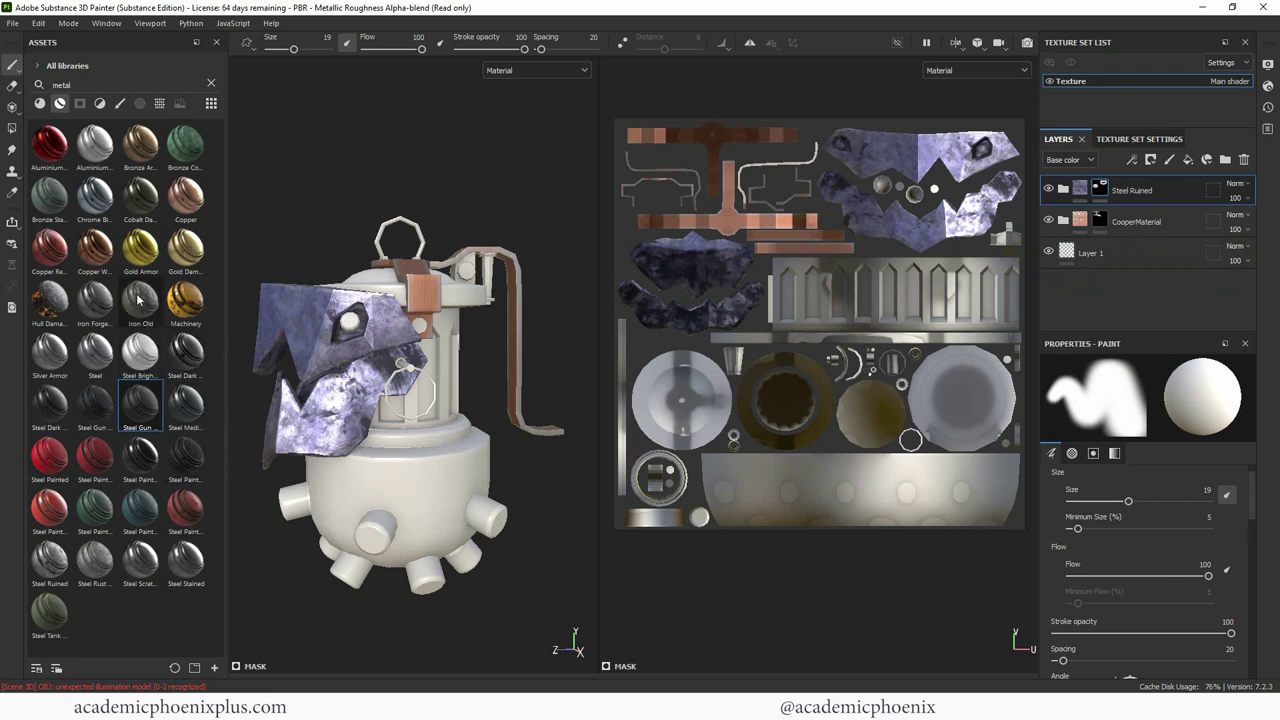
Step: Add the Iron Old smart material between the CooperMaterial folder and Layer 1 and inspect it on the grenade
left_click_drag(138, 298, 1126, 238)
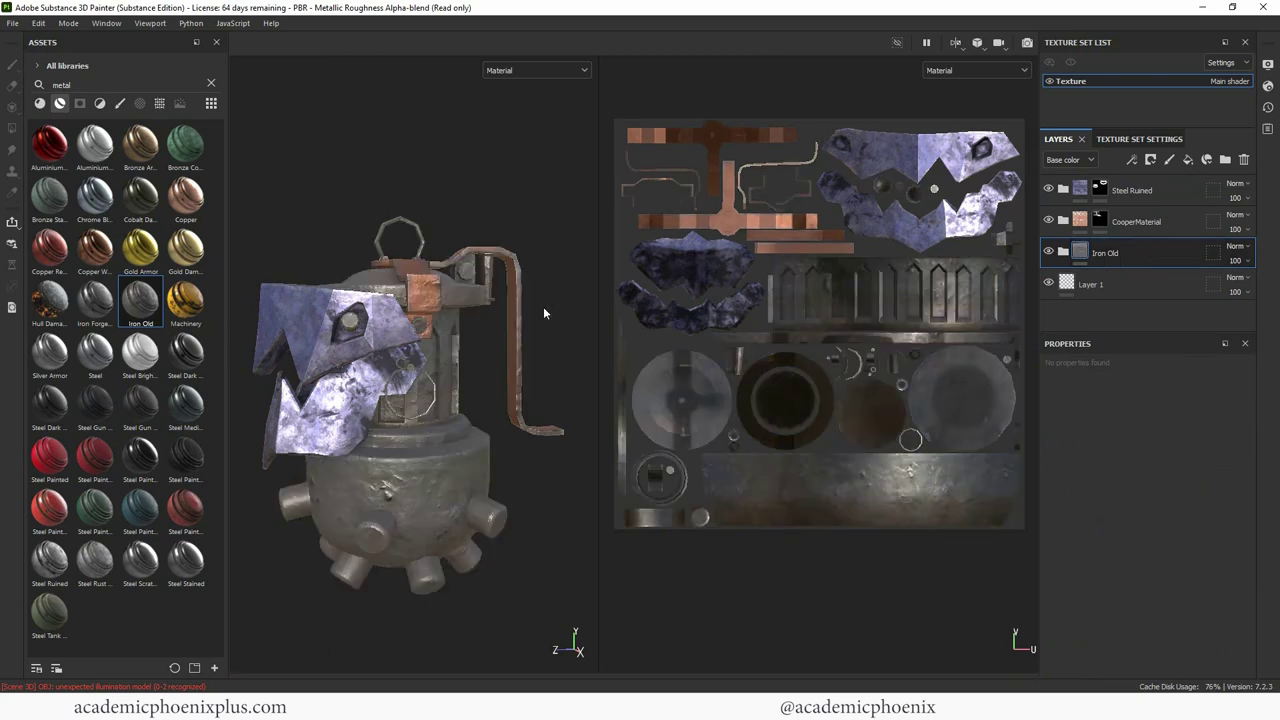
left_click_drag(543, 313, 562, 292, "alt")
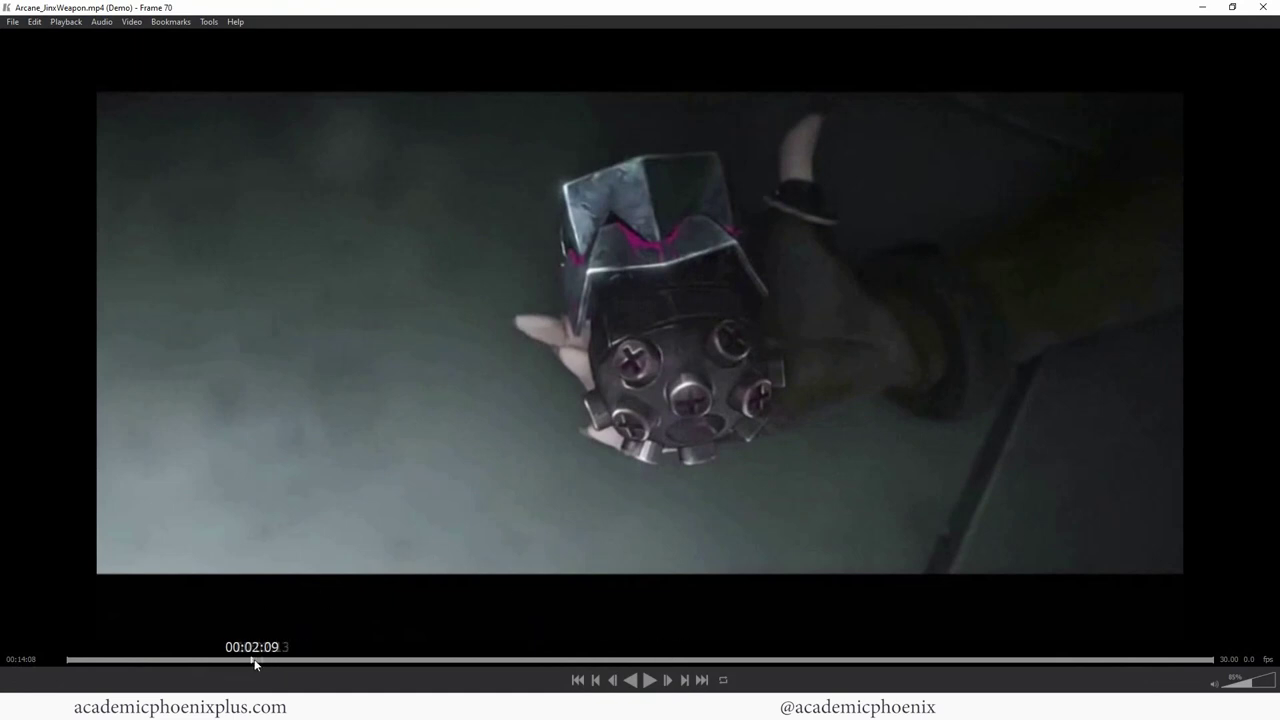
Step: Check another grenade frame in the reference video, return to Substance Painter and set the Steel Ruined Base layer's base color to grey-blue aeb0c8
left_click_drag(257, 660, 289, 661)
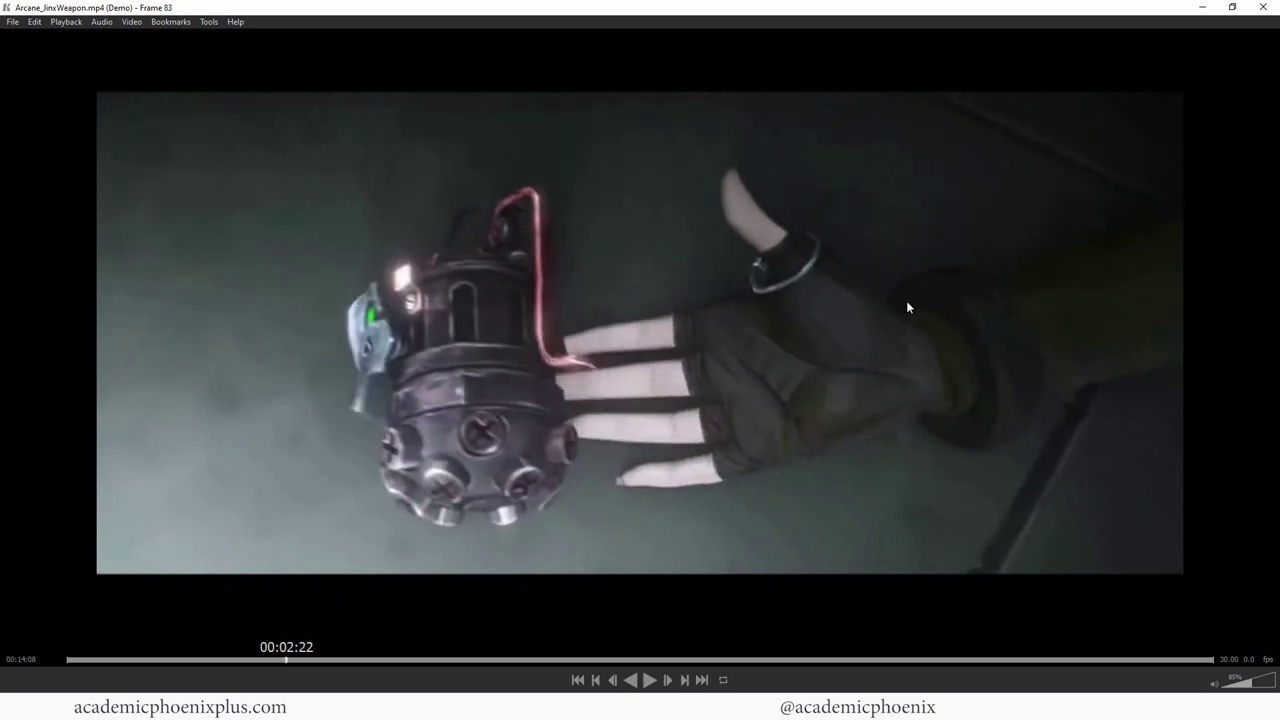
left_click(1202, 7)
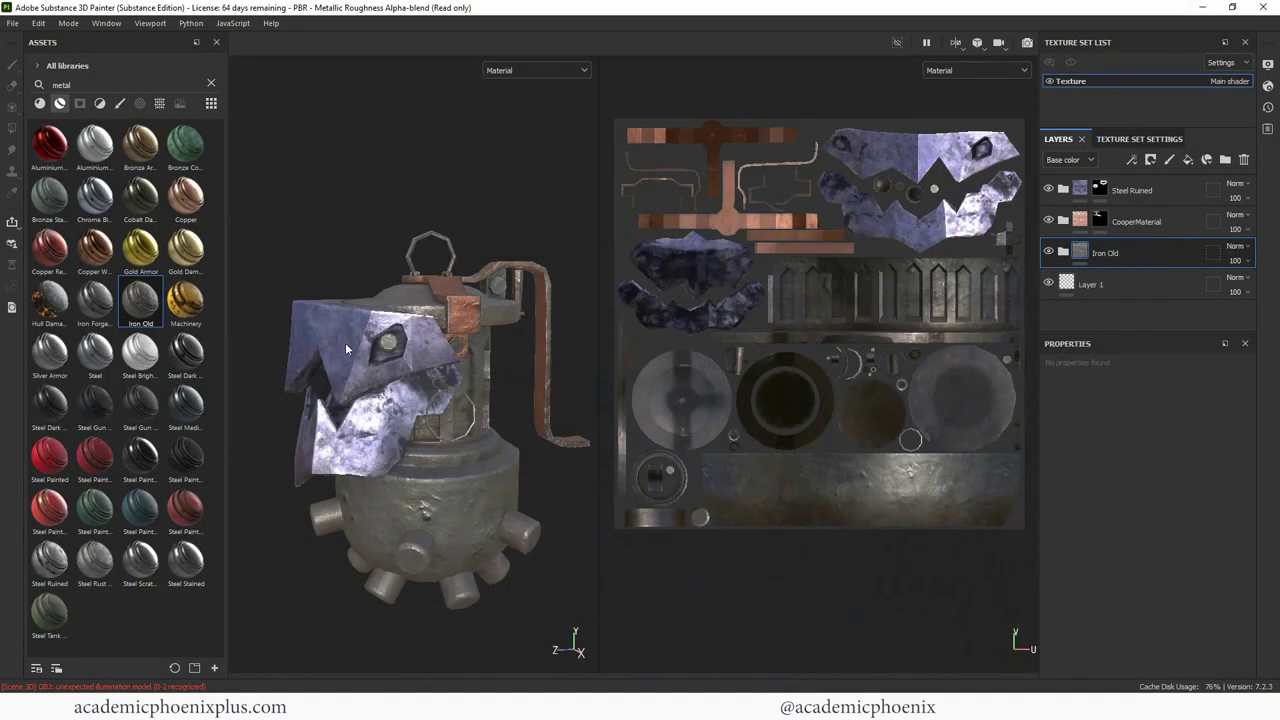
left_click(1085, 192)
left_click(1063, 189)
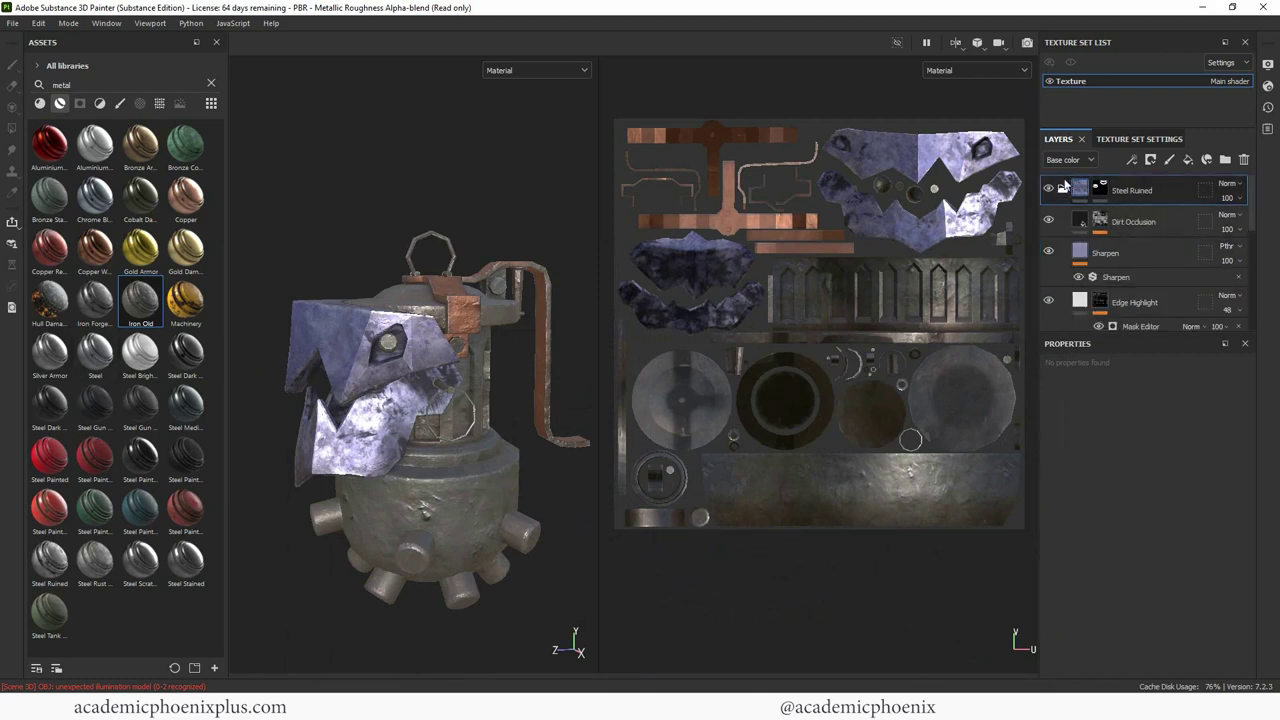
scroll(1240, 284, "down", 5)
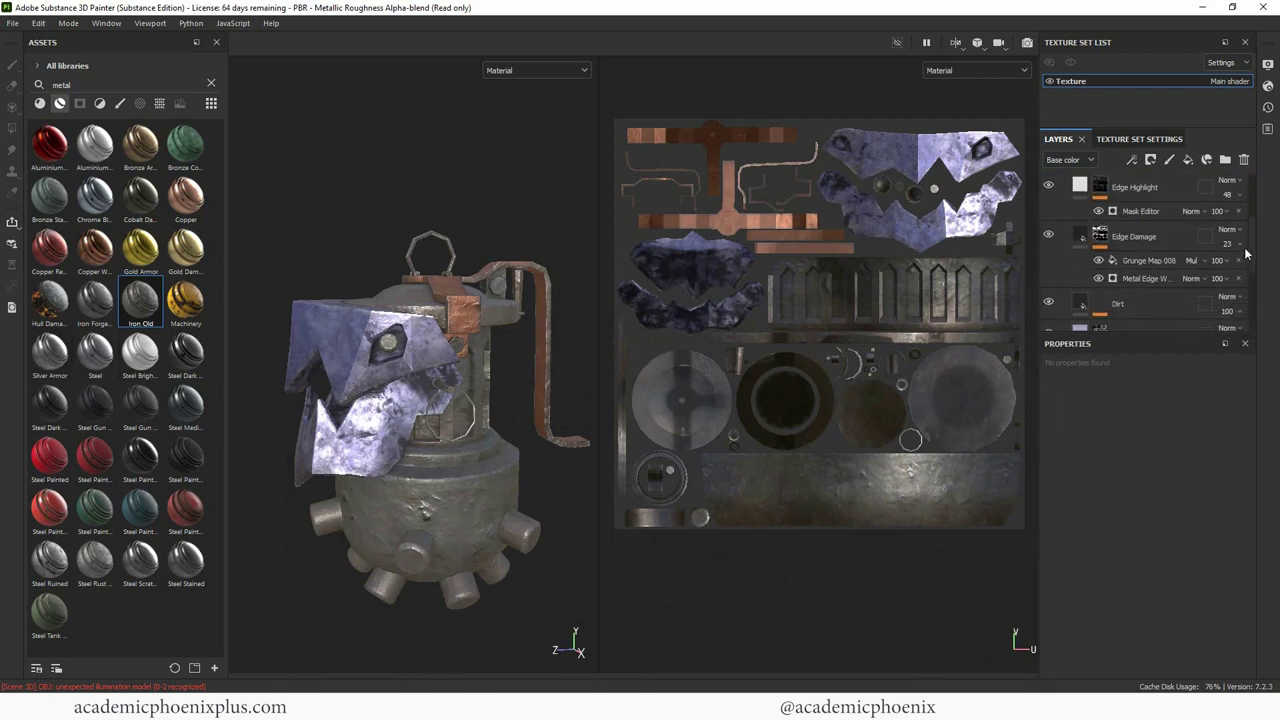
left_click(1238, 279)
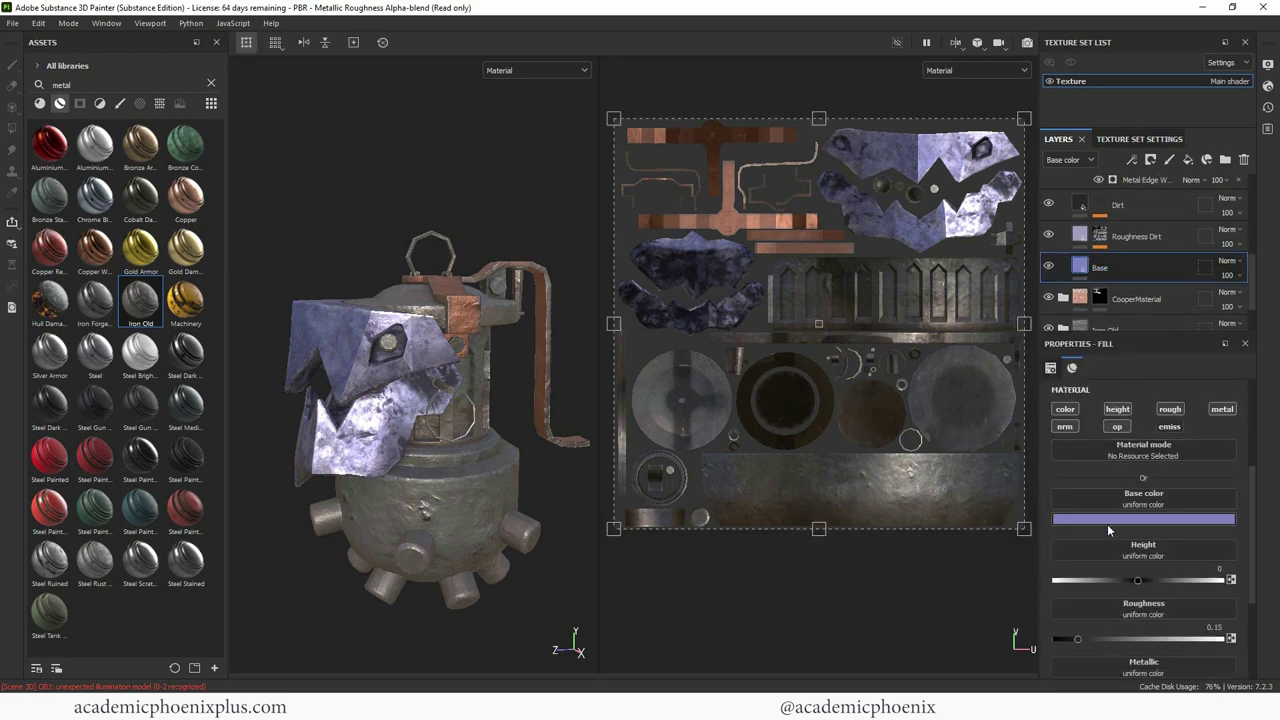
left_click(1108, 530)
left_click(1104, 568)
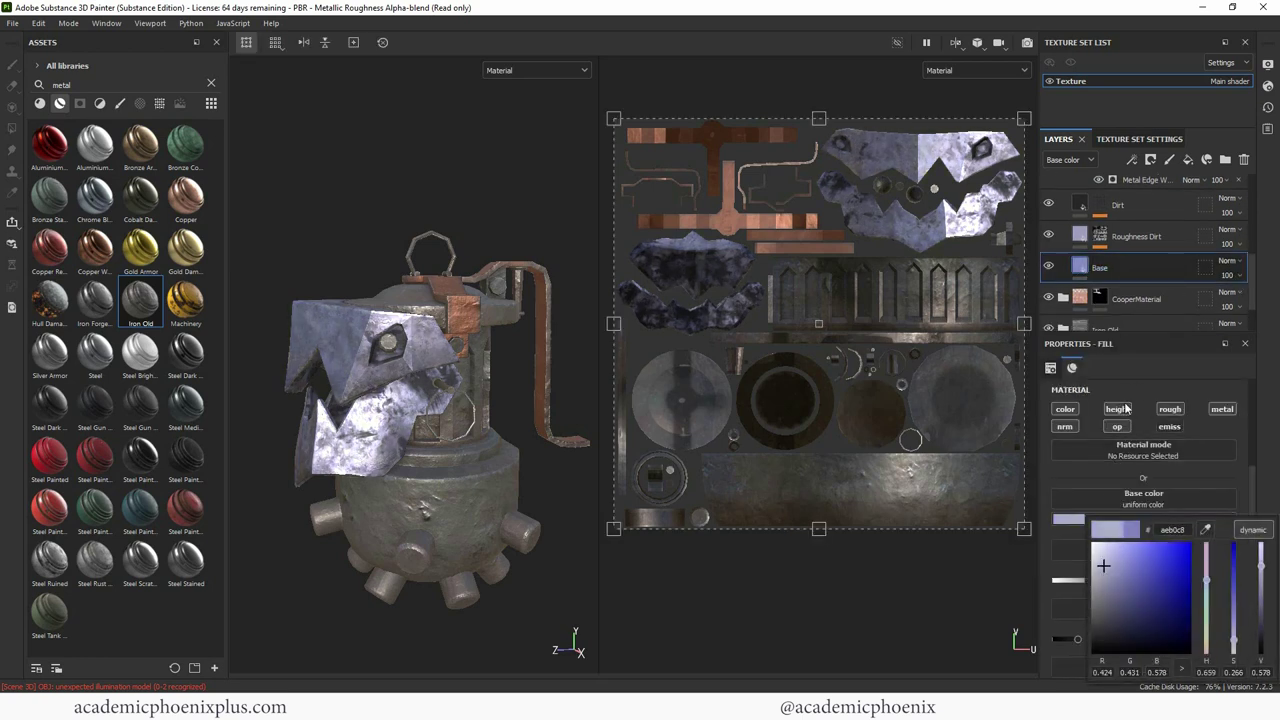
Step: Set the Steel Ruined folder's Roughness Dirt base color to light grey c0c0ca, check the jaws, and collapse the folder
left_click(1080, 234)
left_click(1118, 521)
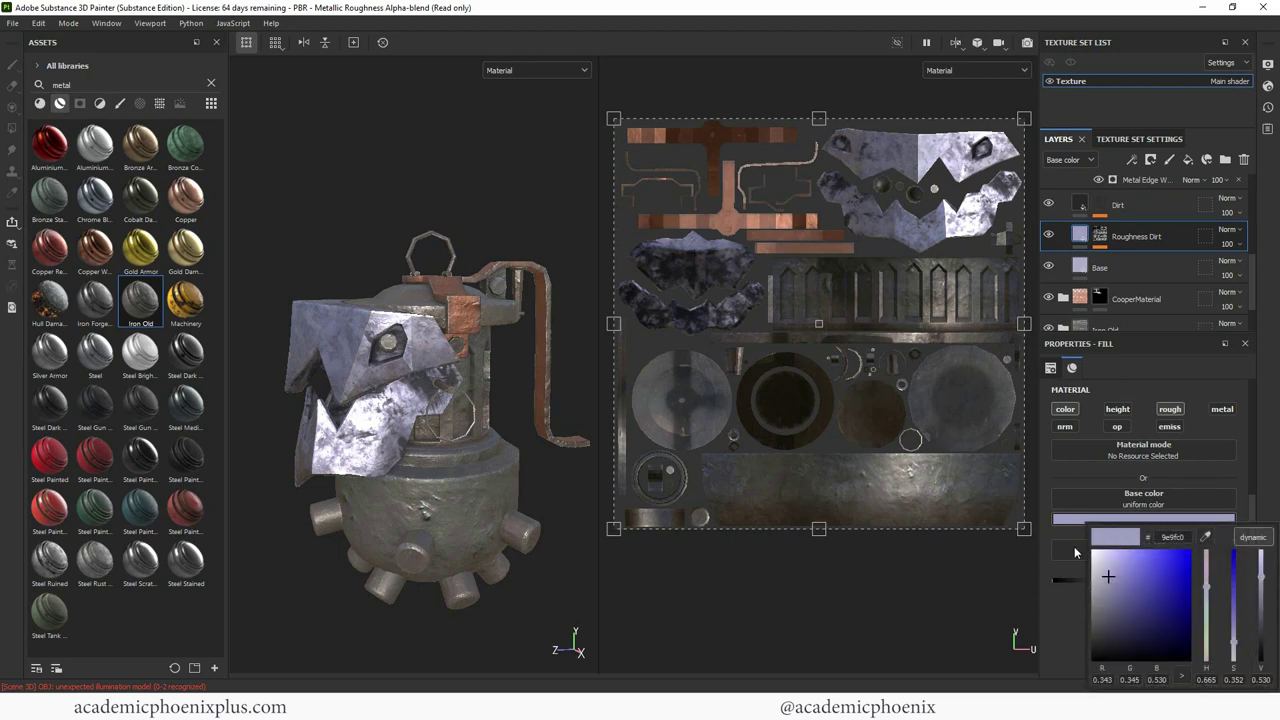
left_click(1096, 570)
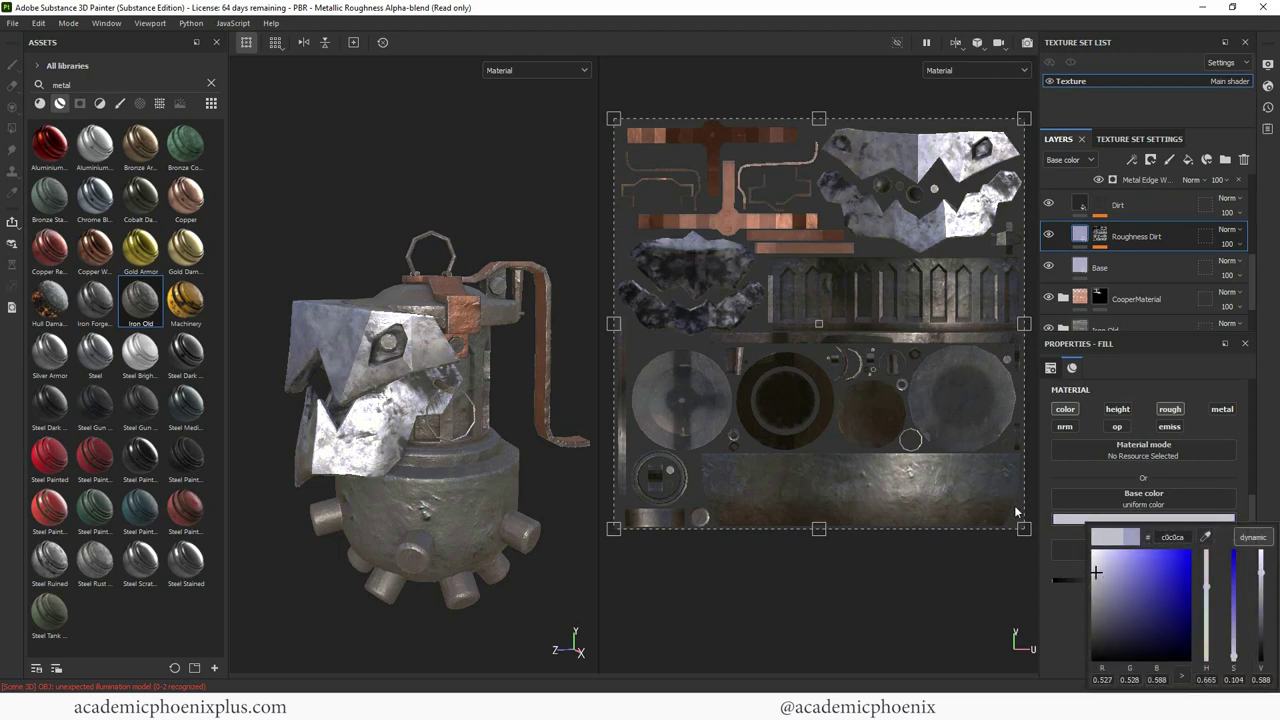
left_click_drag(397, 194, 510, 280, "alt")
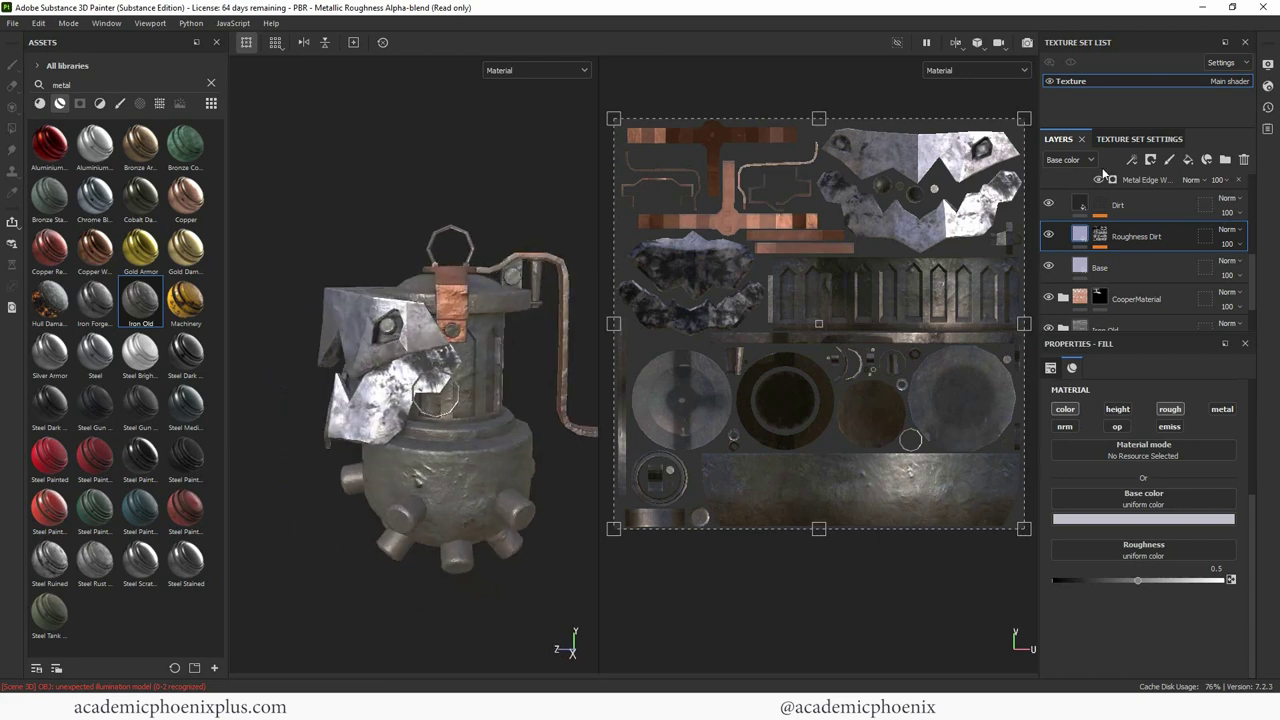
scroll(1252, 270, "up", 2)
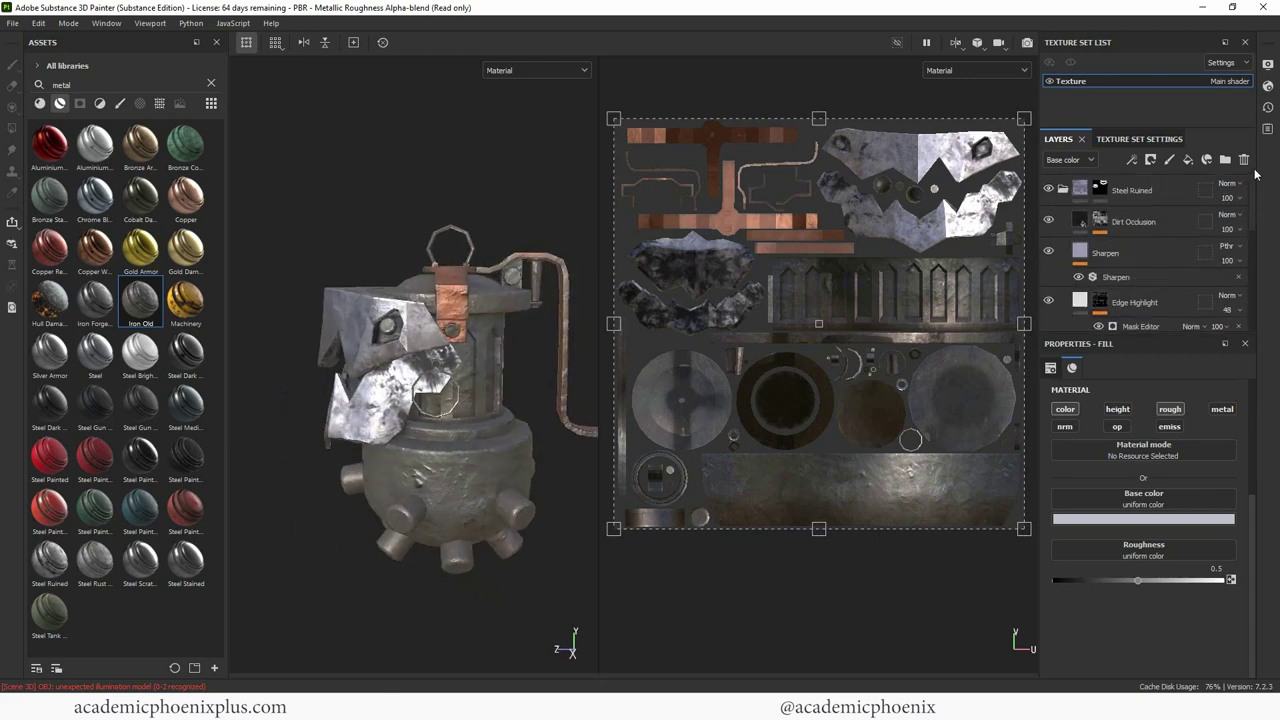
left_click(1063, 190)
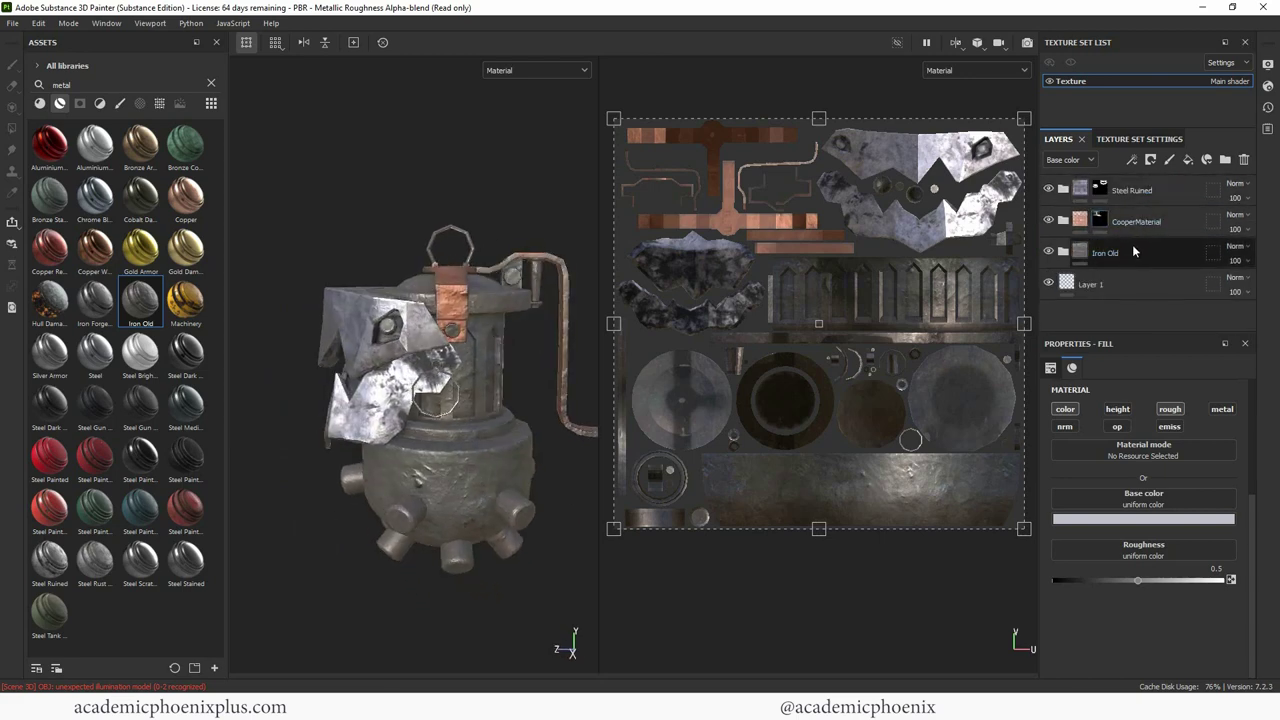
Step: Replace Iron Old with the Steel Dark Aged smart material beneath the CooperMaterial folder and inspect it on the grenade body
left_click(1092, 254)
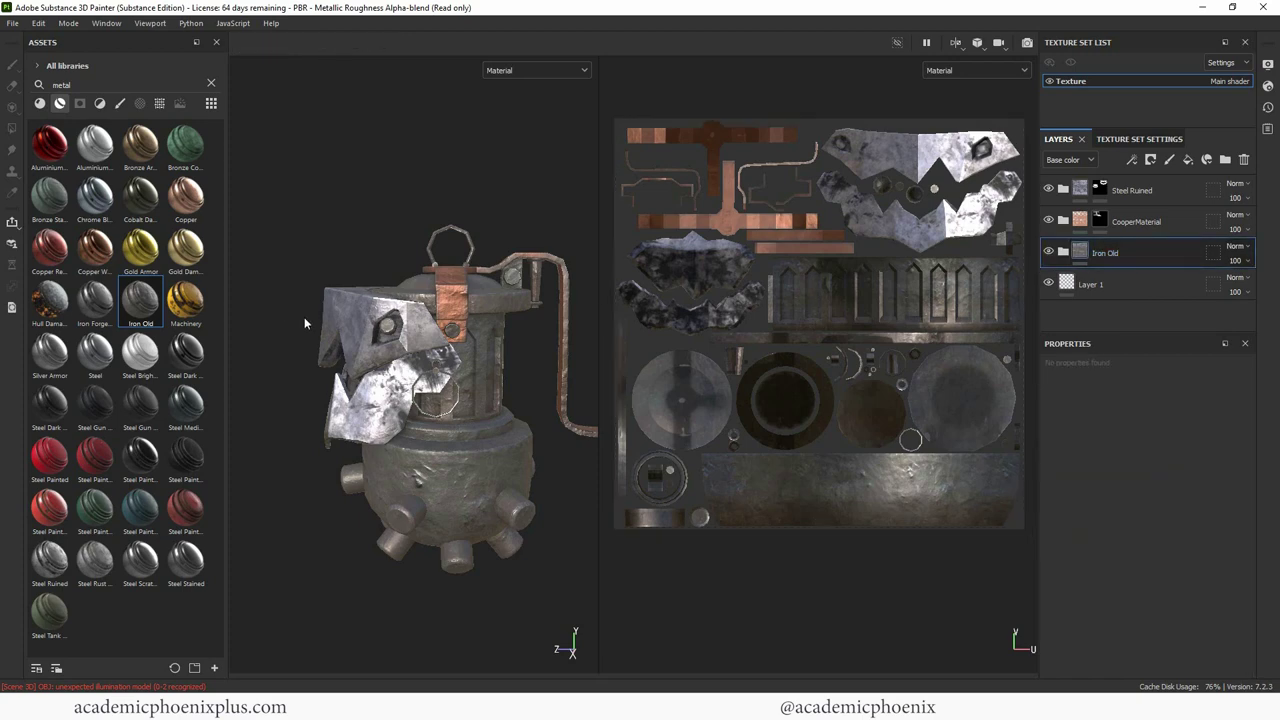
left_click_drag(185, 352, 351, 382)
left_click_drag(1142, 186, 1128, 269)
left_click(1137, 287)
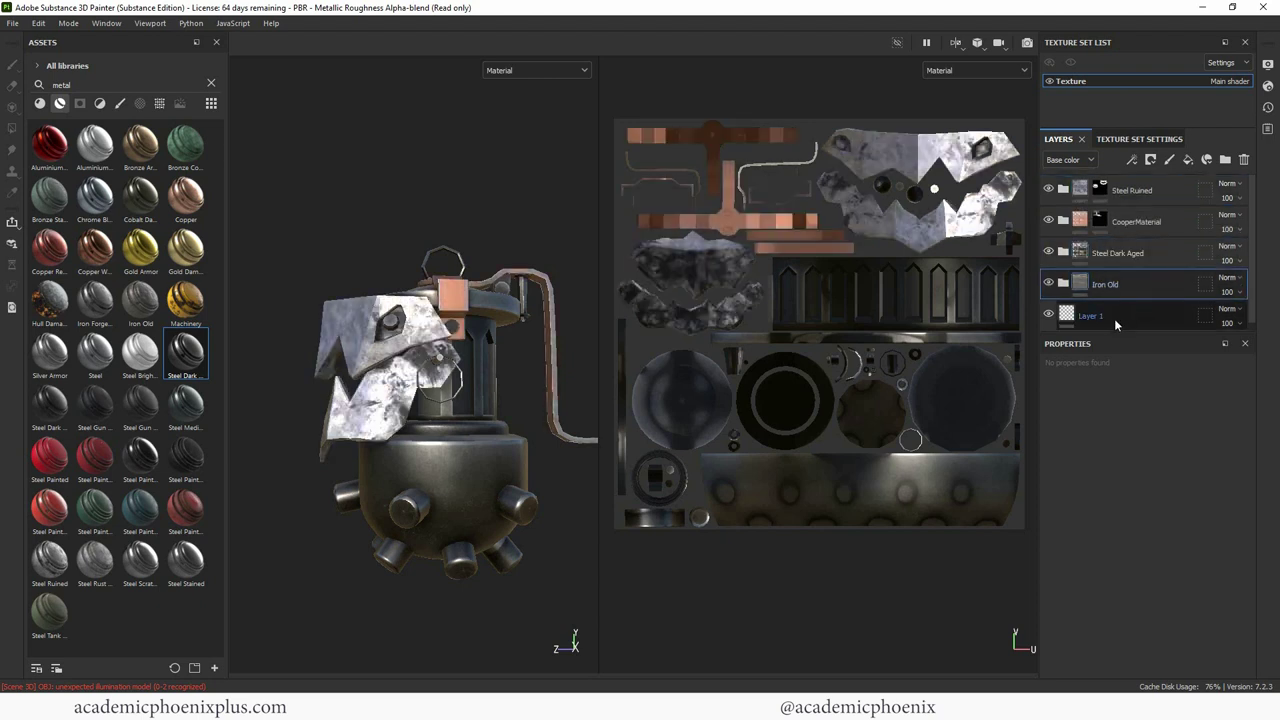
key("Delete")
mouse_move(456, 234)
left_mouse_down("alt")
mouse_move(343, 220)
mouse_move(375, 200)
mouse_move(455, 188)
mouse_move(451, 291)
left_mouse_up("alt")
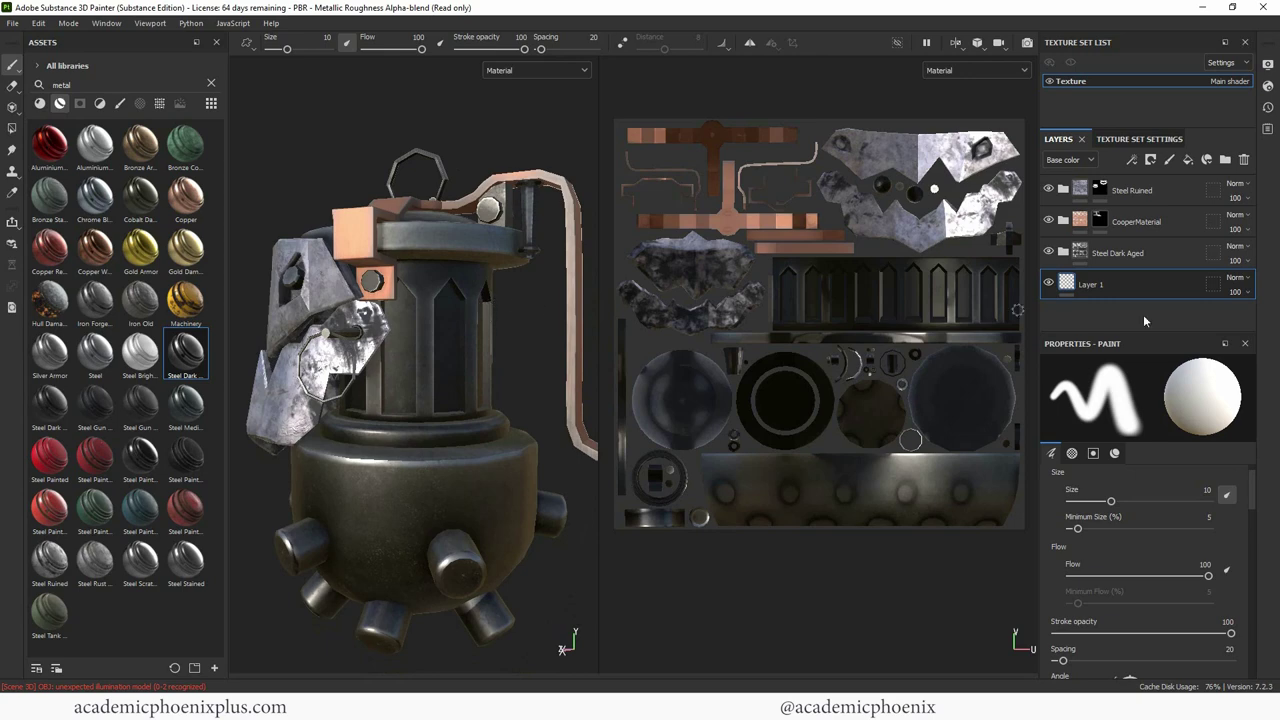
left_click(1244, 159)
Step: Expand the Steel Dark Aged folder and compare the grenade with its Scratches layer hidden and shown
left_click(1062, 252)
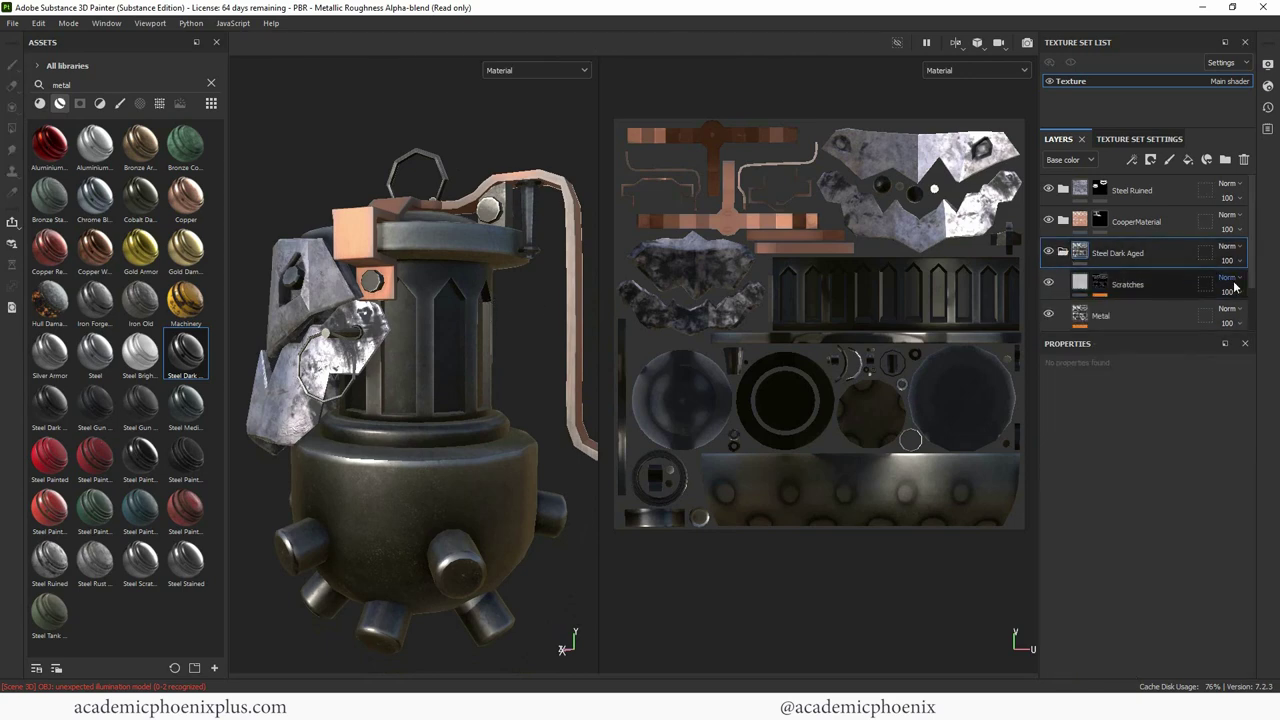
left_click(1048, 285)
left_click(1048, 285)
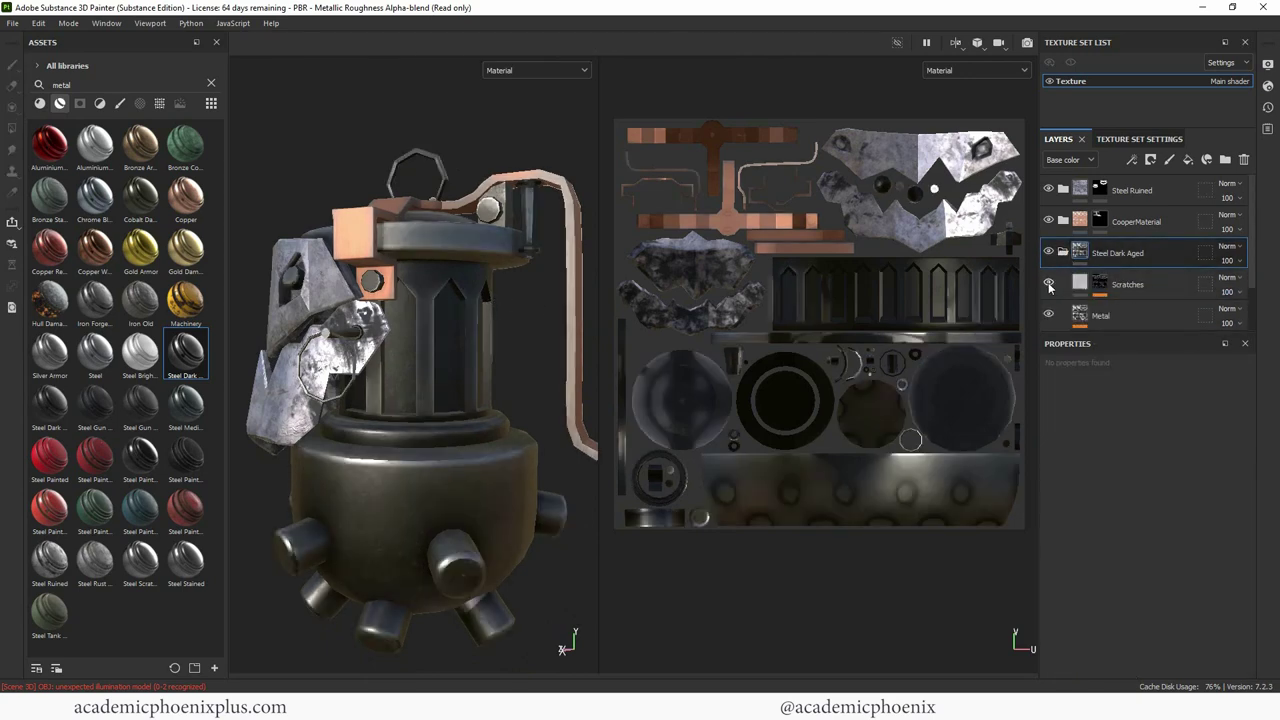
left_click(1048, 285)
left_click(1048, 285)
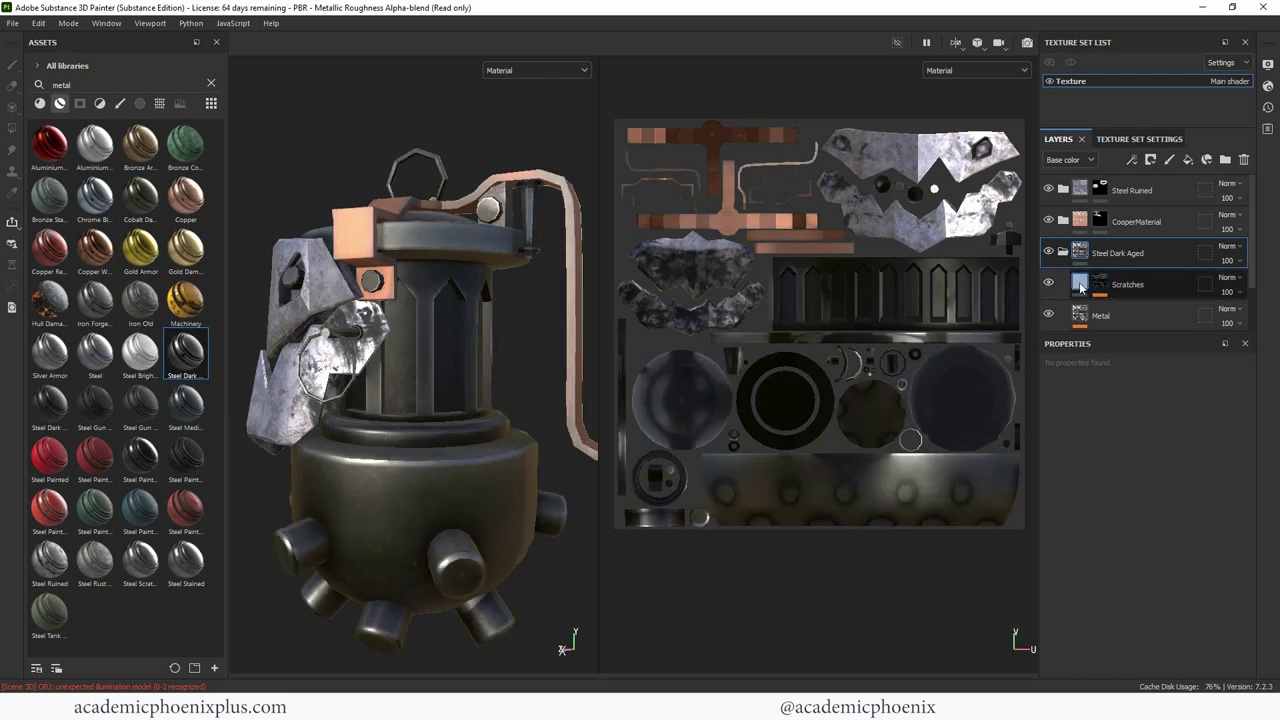
Step: Open the Scratches mask's effects, examine the Grunge Scratches Fine fill, and compare the mask with its Mask Editor off and on
left_click(1099, 285)
left_click(1099, 285)
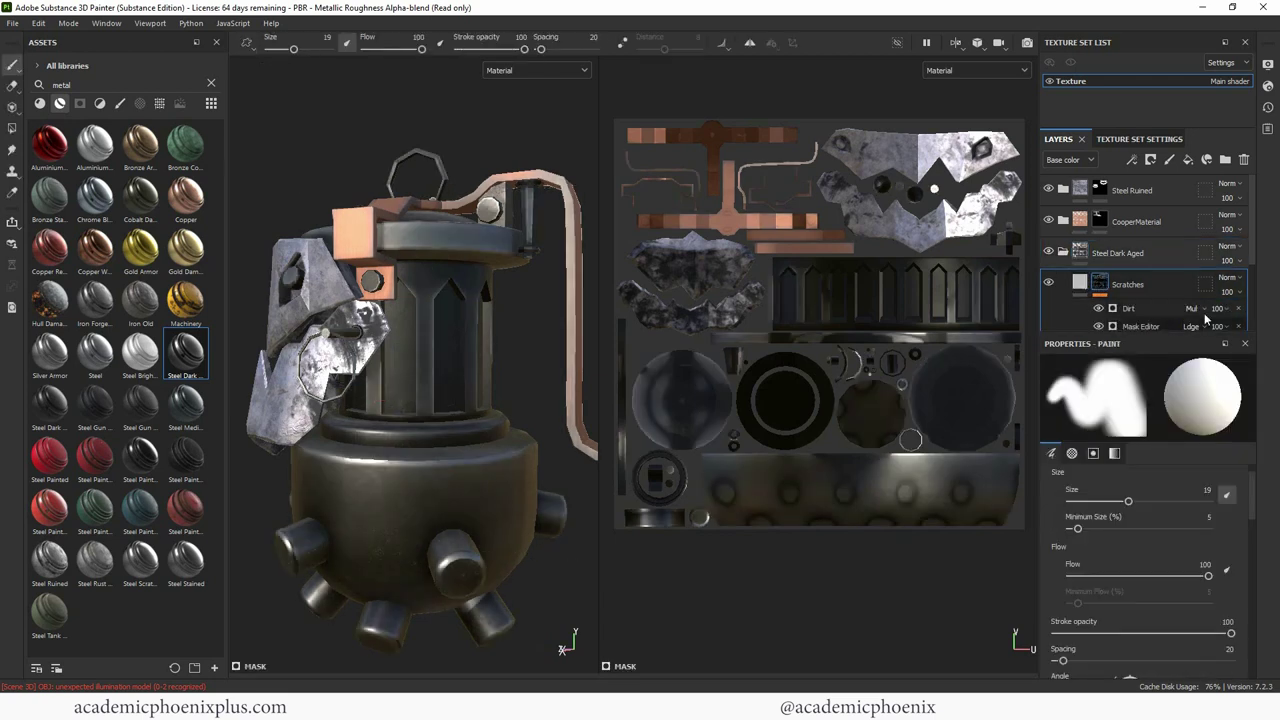
scroll(1240, 288, "down", 2)
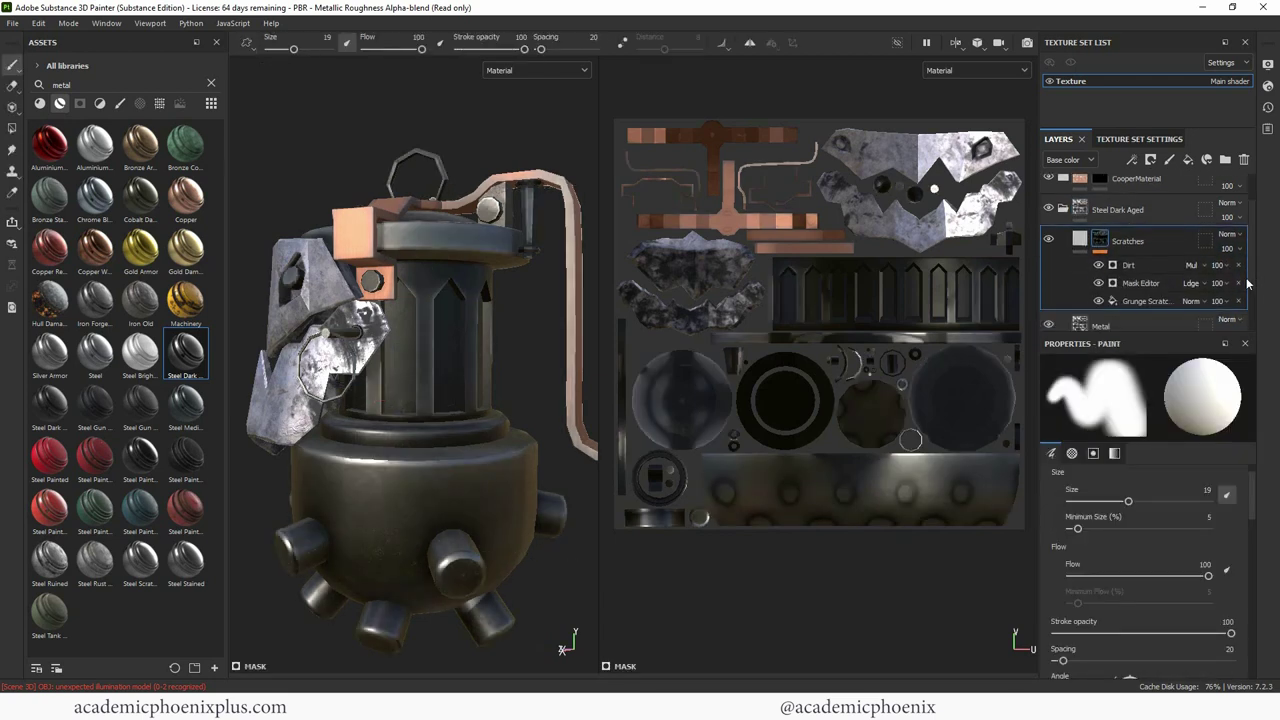
left_click(1150, 301)
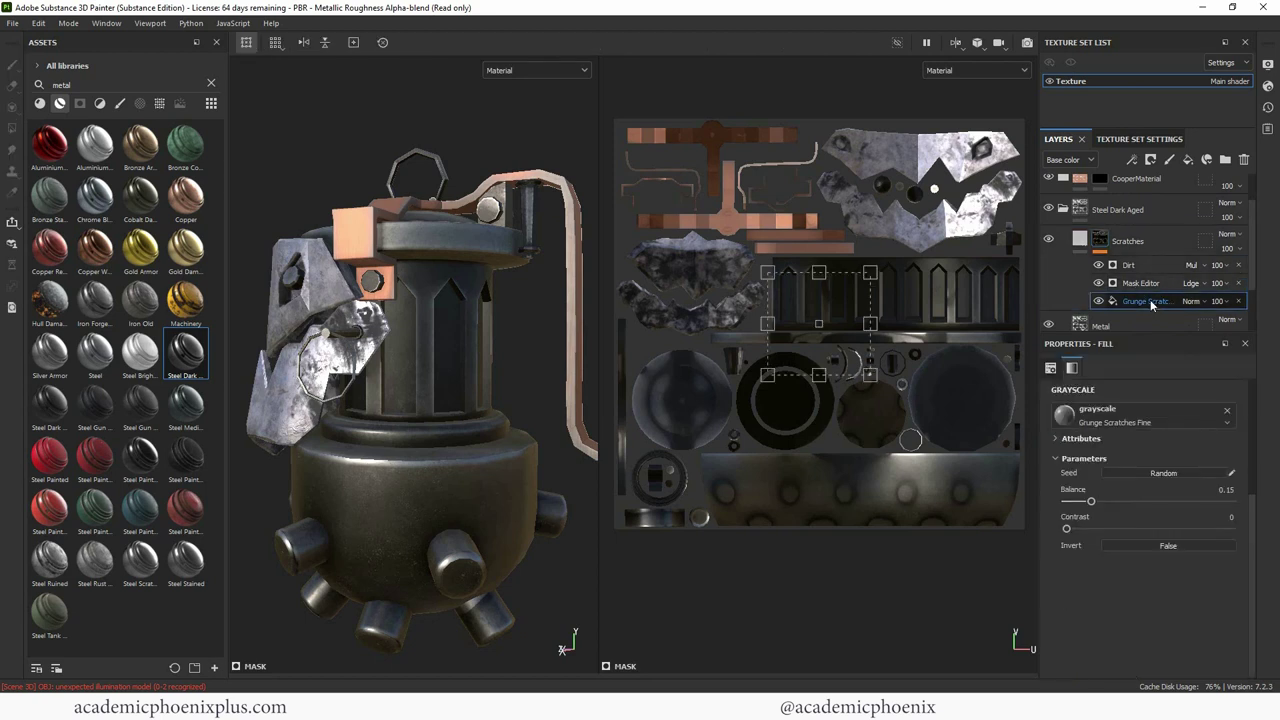
left_click(1098, 283)
left_click(1098, 283)
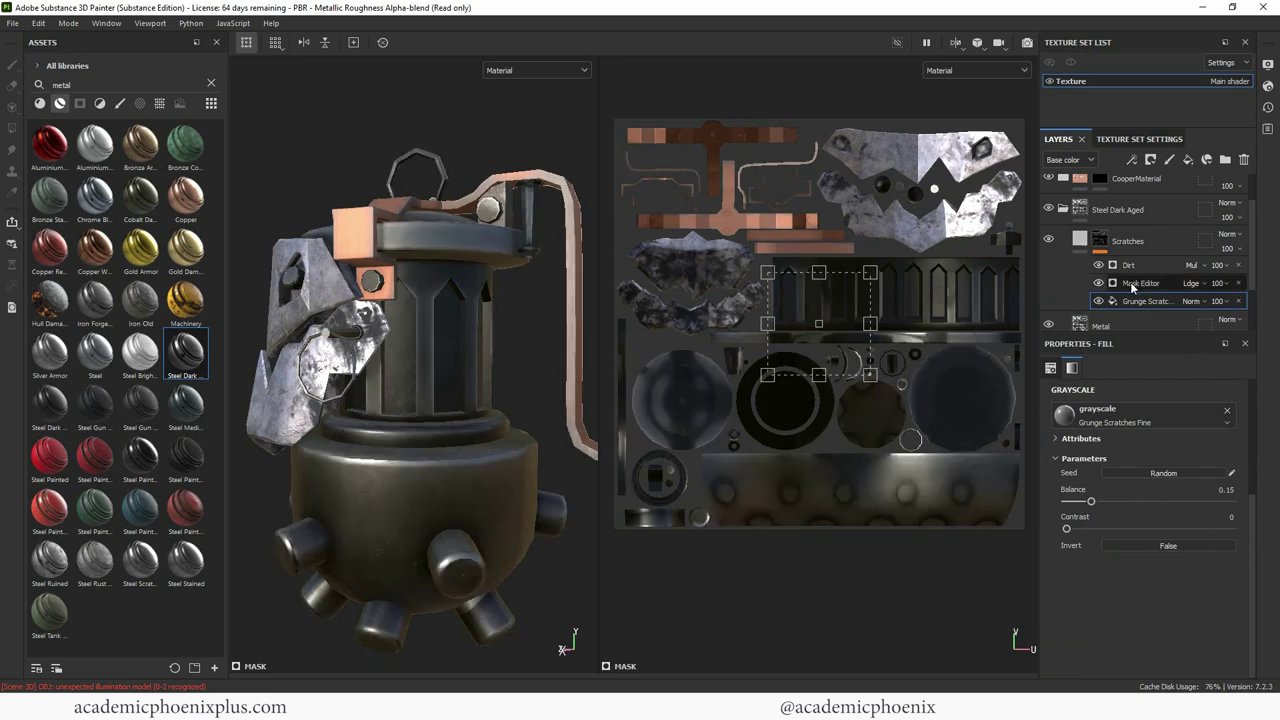
Step: In the Scratches Mask Editor, set Global Balance 0.71, Global Contrast 0.31, Texture 0.04, Texture 2 0.11, Ambient Occlusion 0.08 and Curvature 0.28
left_click(1132, 283)
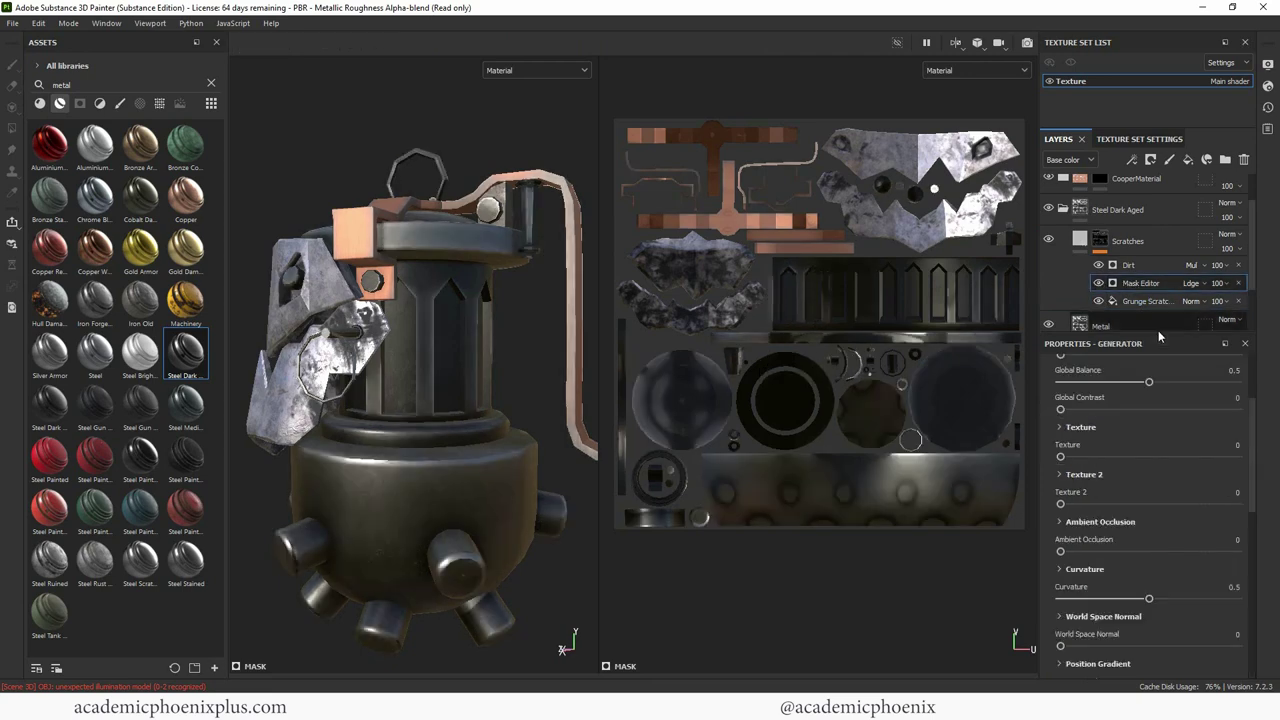
left_click_drag(1153, 384, 1187, 385)
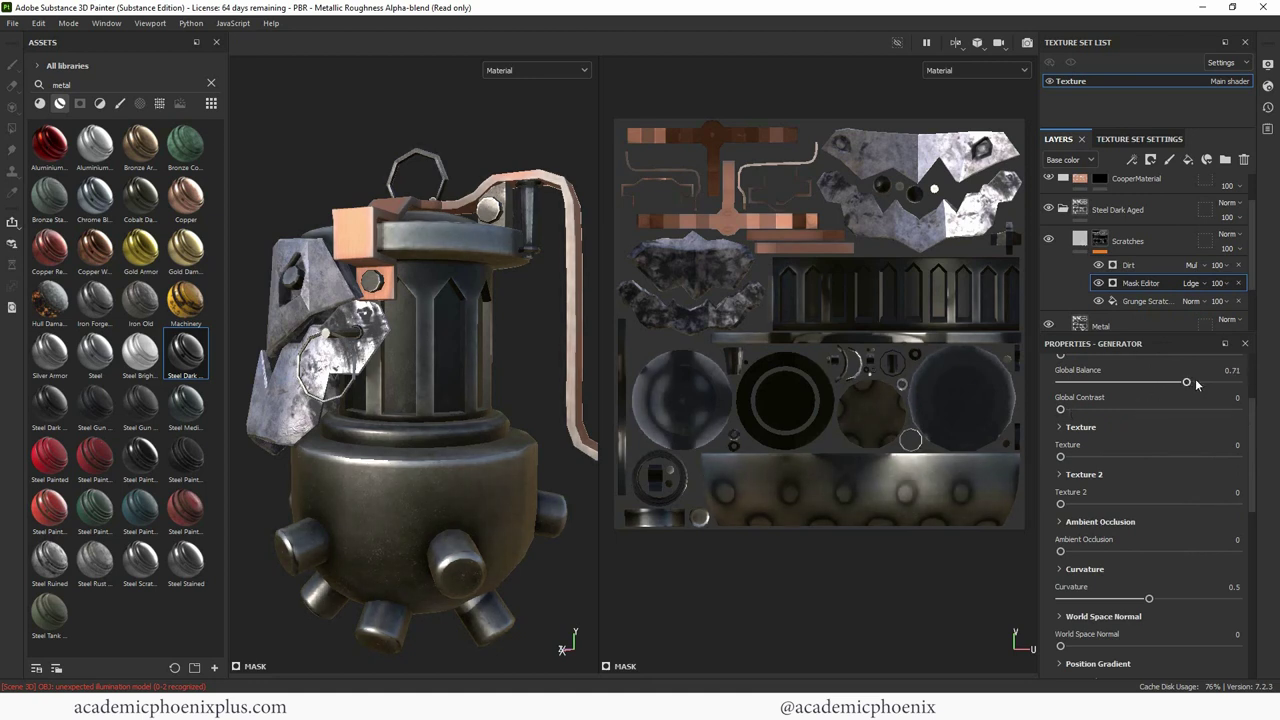
mouse_move(1063, 410)
left_mouse_down()
mouse_move(1142, 411)
mouse_move(1115, 410)
left_mouse_up()
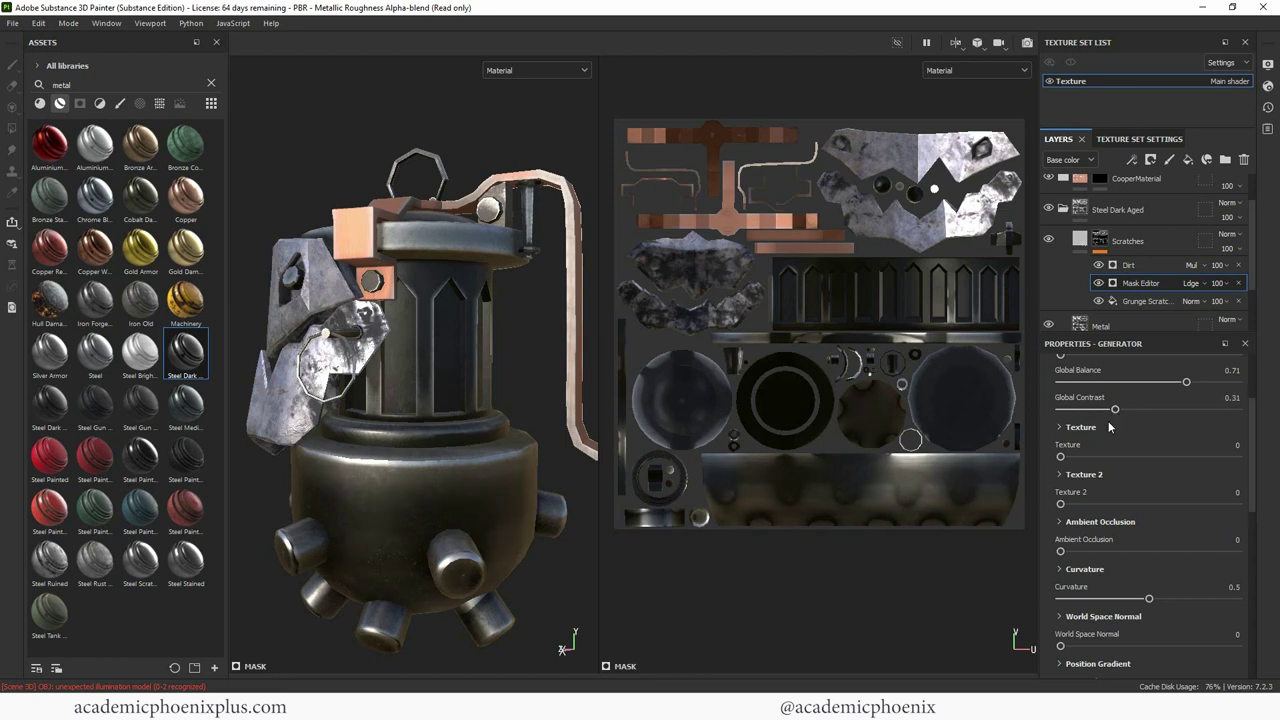
mouse_move(1062, 462)
left_mouse_down()
mouse_move(1139, 458)
mouse_move(1074, 461)
left_mouse_up()
mouse_move(1089, 504)
left_mouse_down()
mouse_move(1165, 504)
mouse_move(1080, 505)
left_mouse_up()
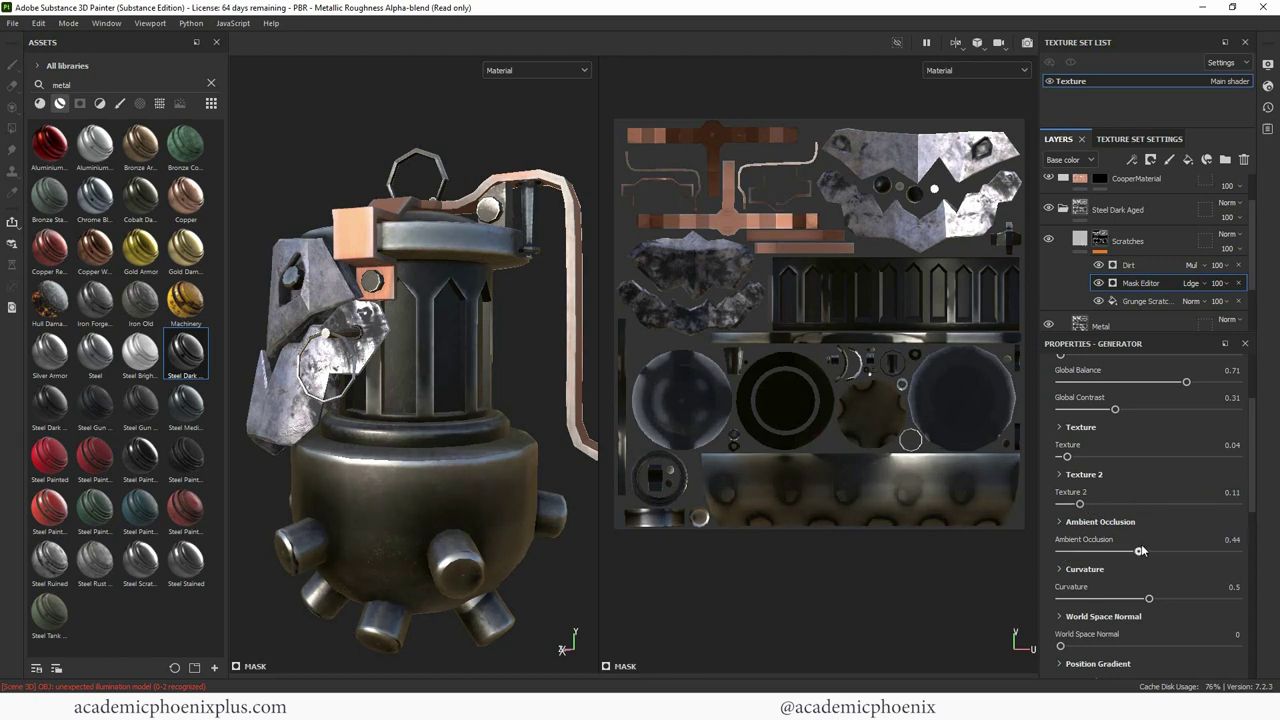
left_click_drag(1149, 596, 1110, 598)
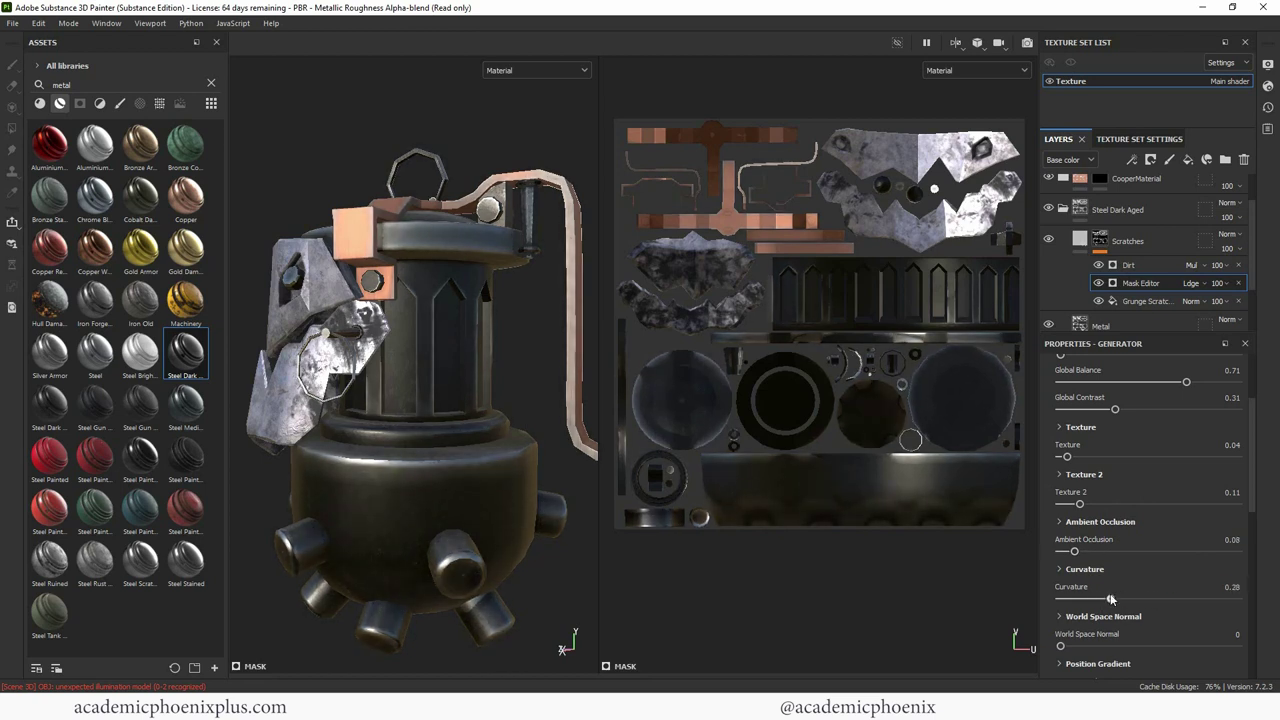
Step: Refine the Scratches Mask Editor with Texture 0, Texture 2 0.13, Global Contrast 0.45, World Space Normal 0.09, Curvature 0.29 and Thickness 0
mouse_move(1085, 505)
left_mouse_down()
mouse_move(1125, 503)
mouse_move(1085, 502)
mouse_move(1118, 458)
mouse_move(1060, 460)
left_mouse_up()
mouse_move(1130, 409)
left_mouse_down()
mouse_move(1119, 408)
mouse_move(1133, 410)
left_mouse_up()
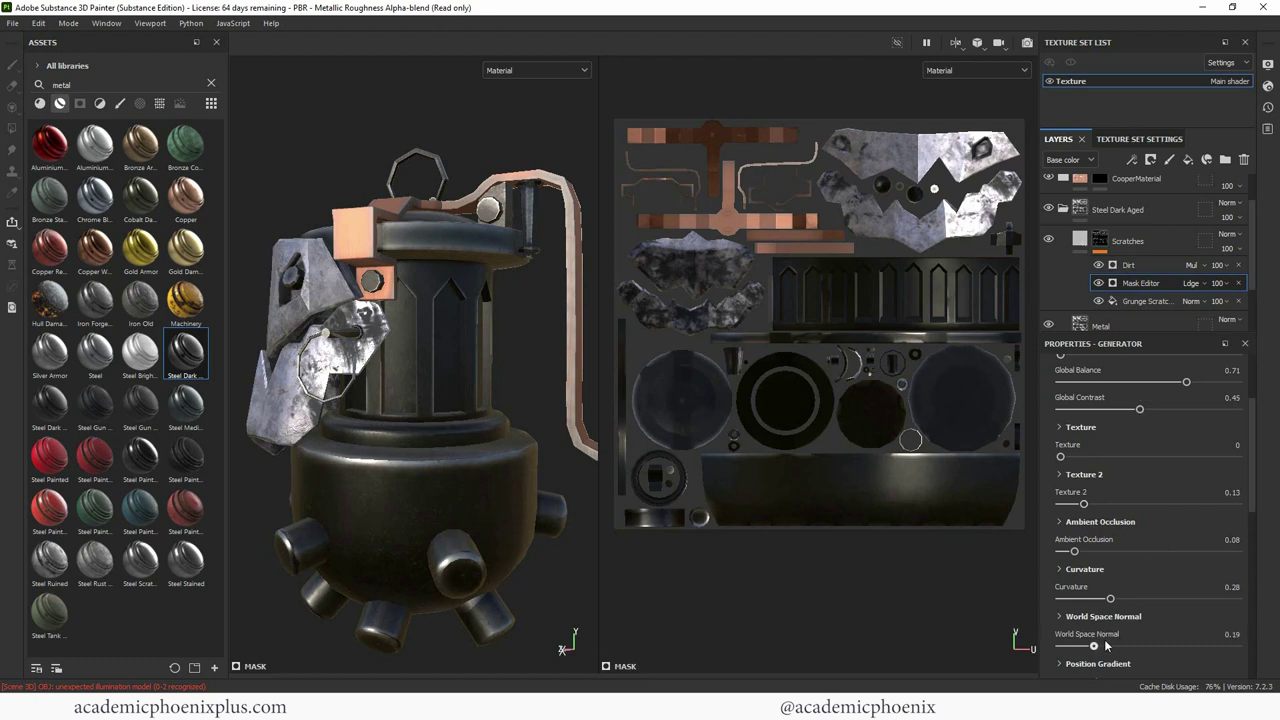
left_click_drag(1074, 647, 1076, 646)
mouse_move(1110, 598)
left_mouse_down()
mouse_move(1092, 597)
mouse_move(1112, 599)
left_mouse_up()
scroll(1062, 540, "down", 5)
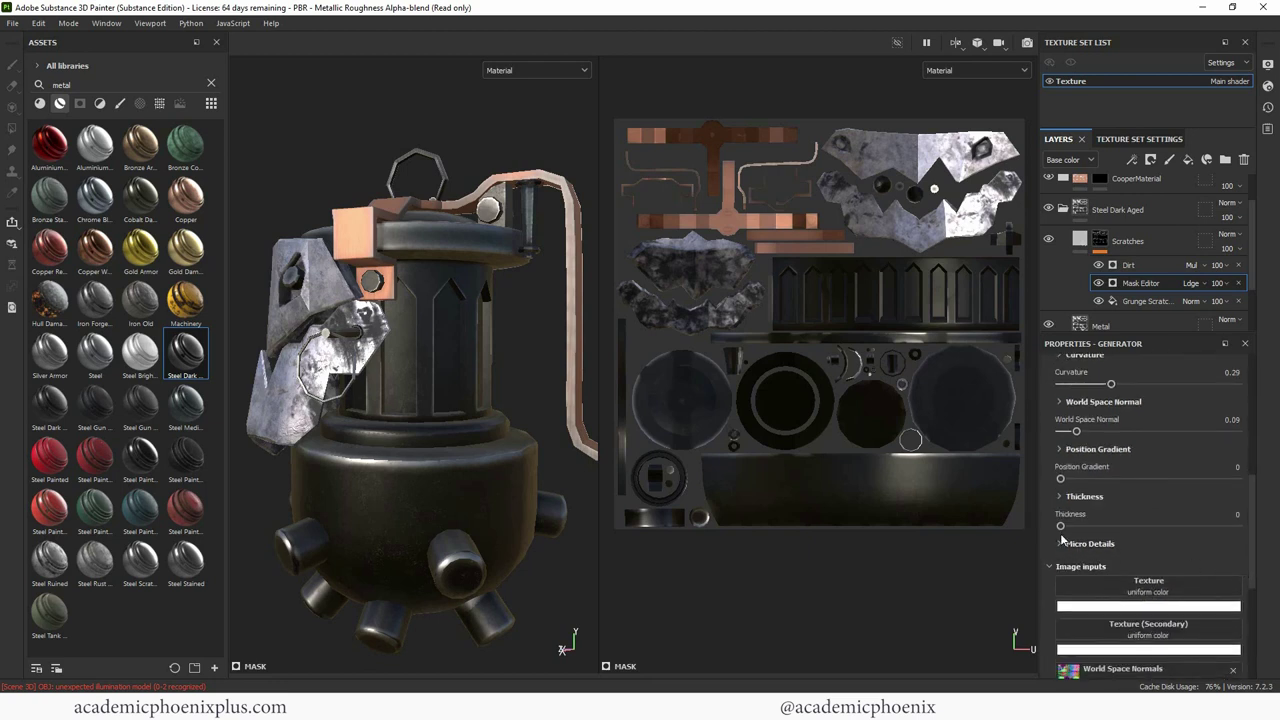
left_click_drag(1085, 527, 1060, 527)
Step: Set the Scratches mask's Dirt generator to Triplanar Blending Contrast 0.55, Grunge Amount 0.56 and Grunge Scale 8, checking the grenade
left_click(1138, 266)
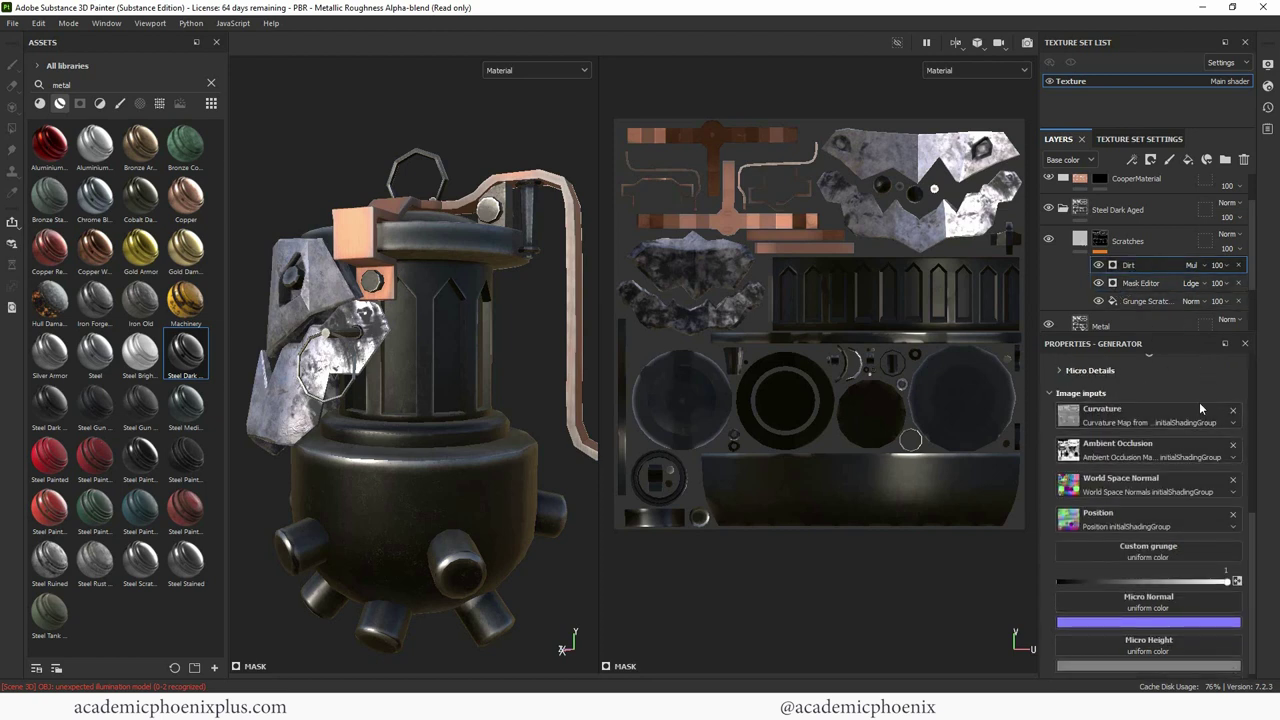
scroll(1220, 415, "up", 5)
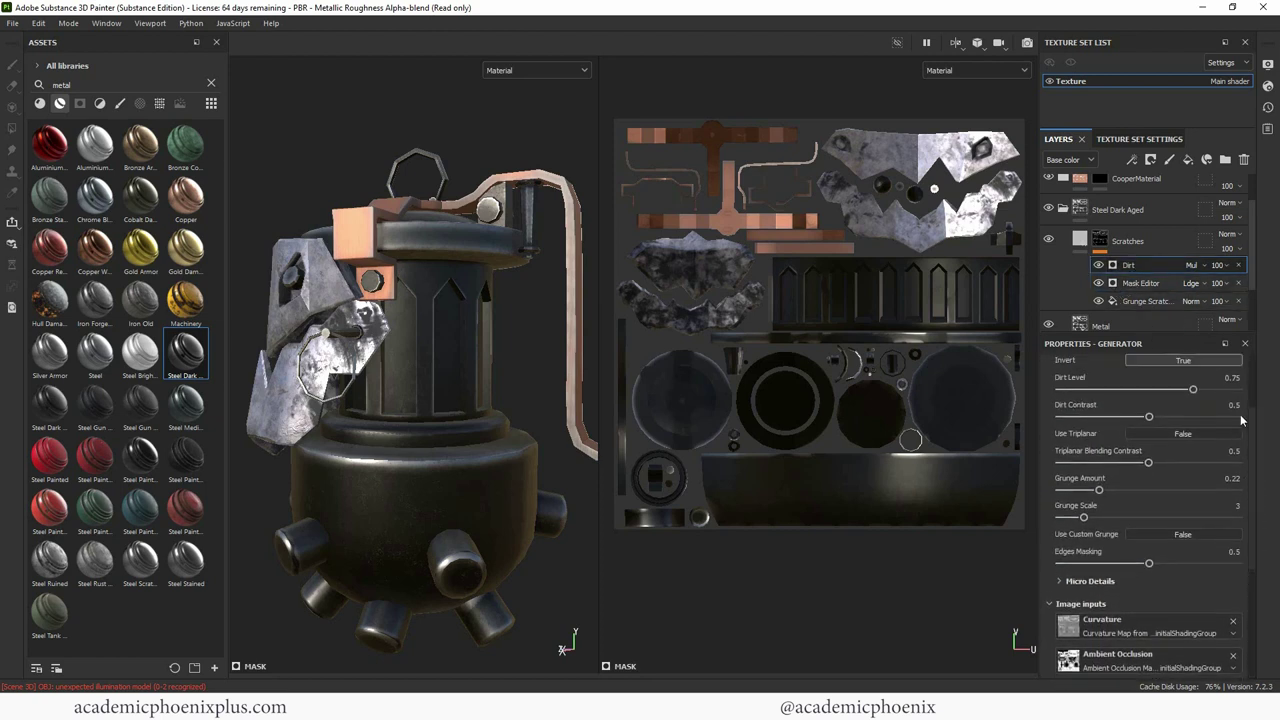
left_click_drag(1099, 489, 1149, 487)
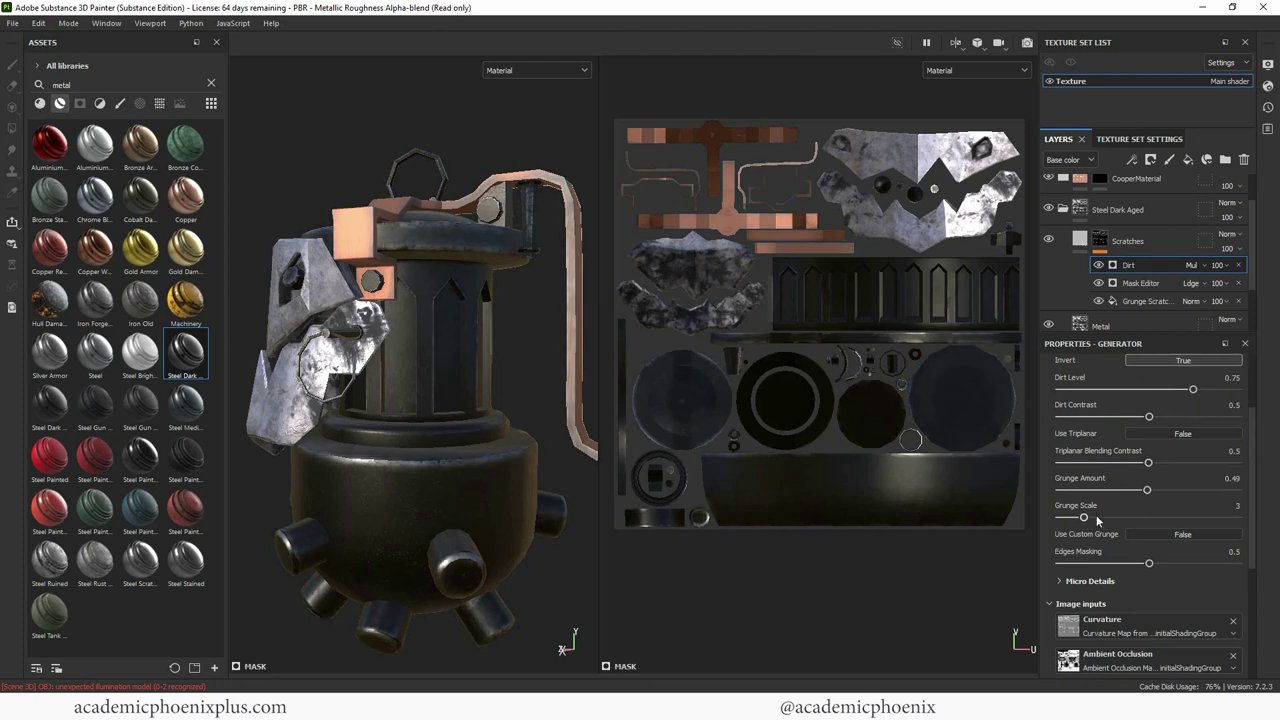
left_click_drag(1087, 518, 1131, 517)
left_click_drag(570, 525, 514, 422, "alt")
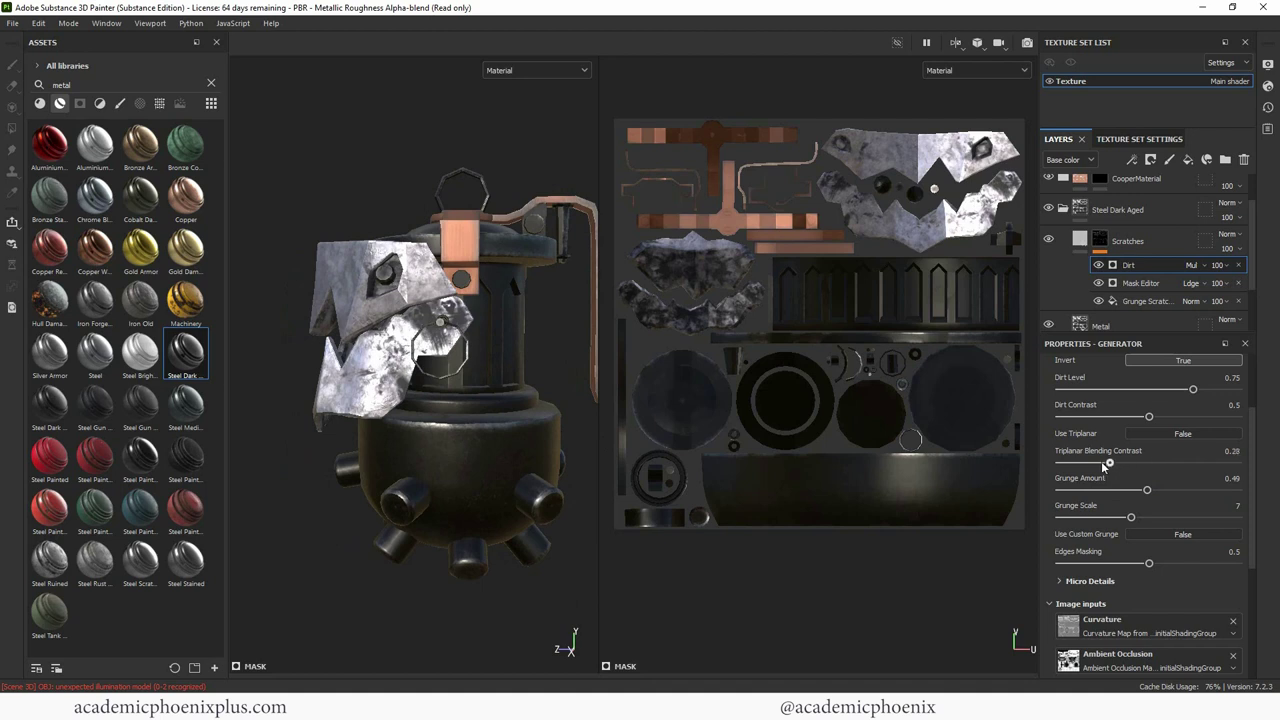
left_click_drag(1108, 464, 1145, 512)
left_click_drag(450, 400, 370, 400, "alt")
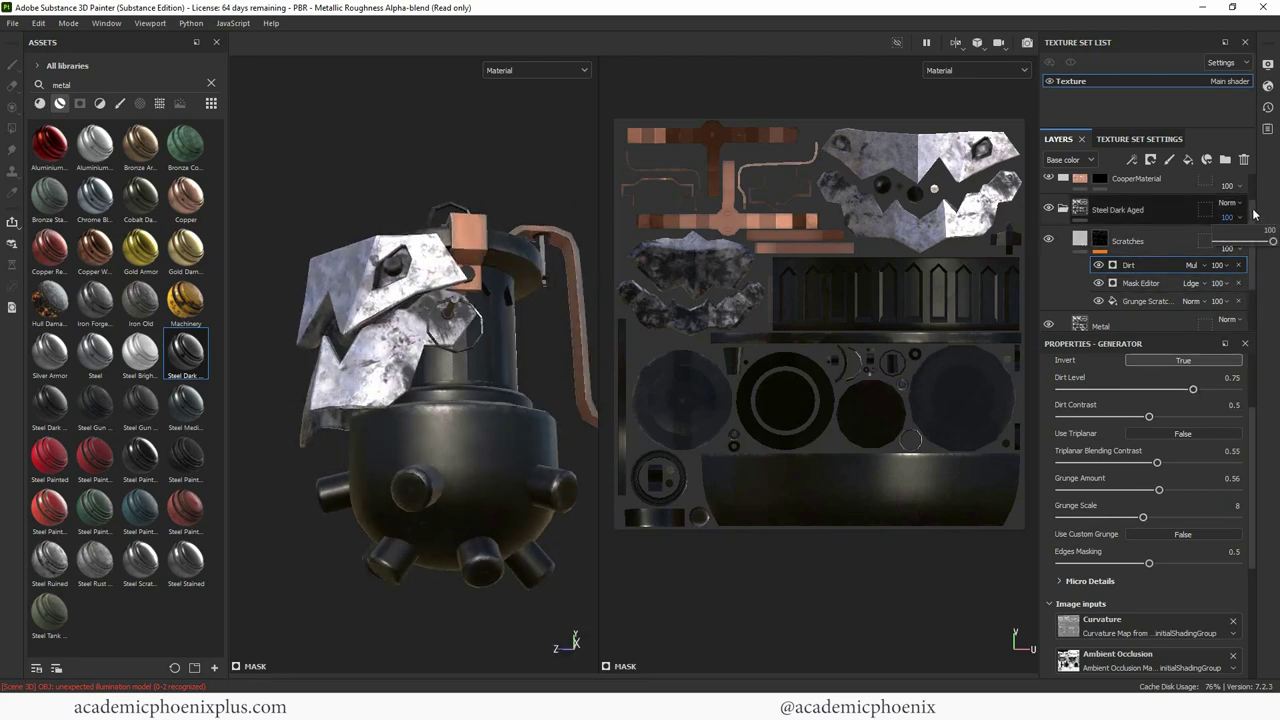
Step: Compare the Metal layer off and on, and set its Finish Rough filter to Scale Grunge 6 and Brushing Intensity 0.56
scroll(1150, 250, "down", 2)
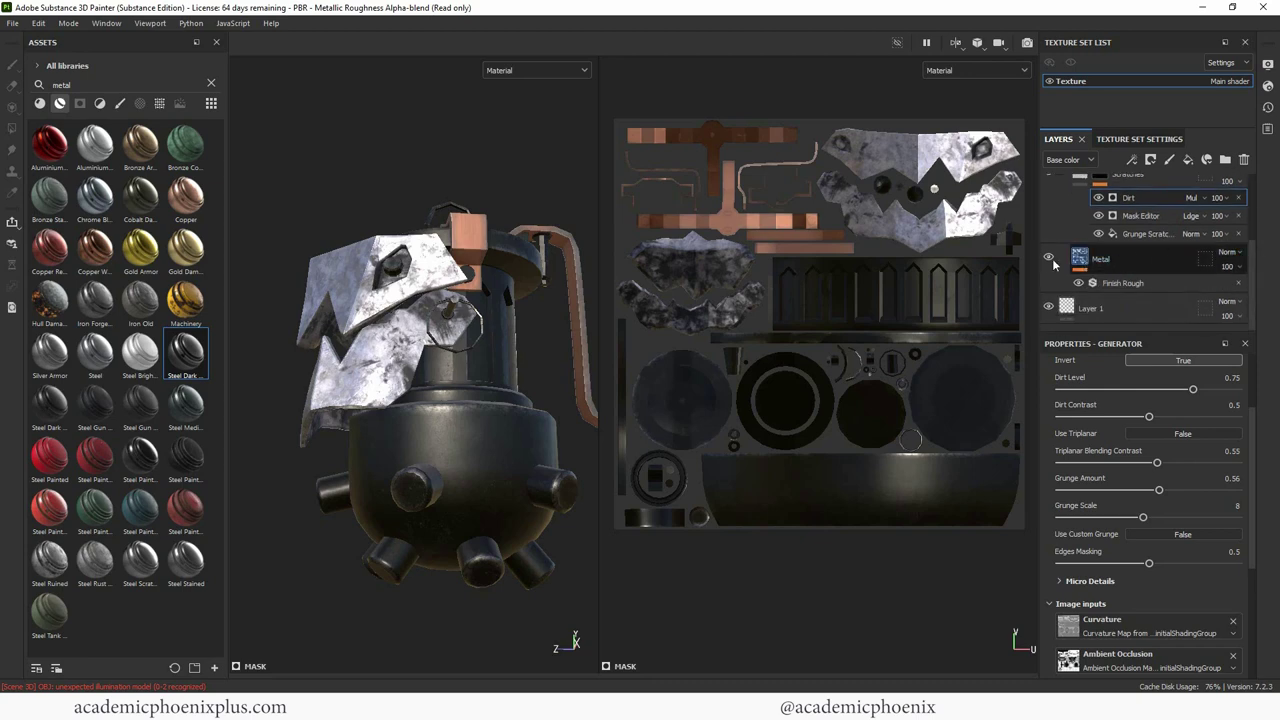
left_click(1051, 262)
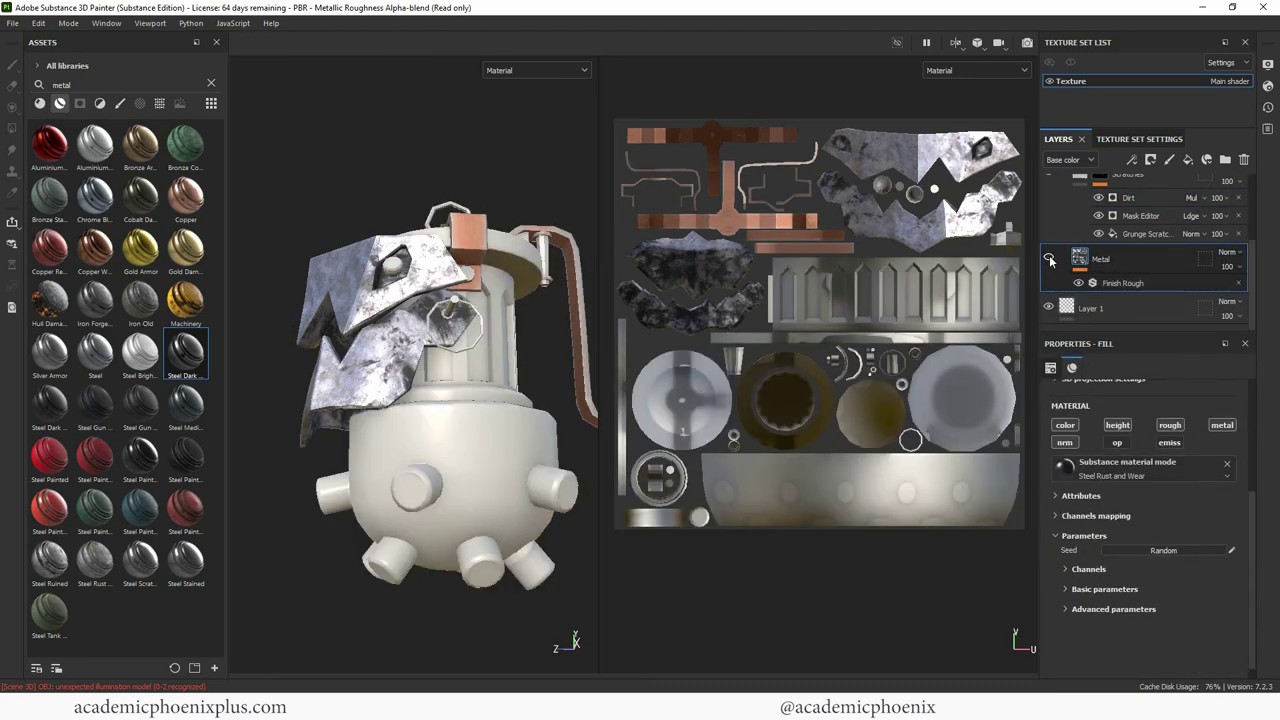
left_click(1049, 258)
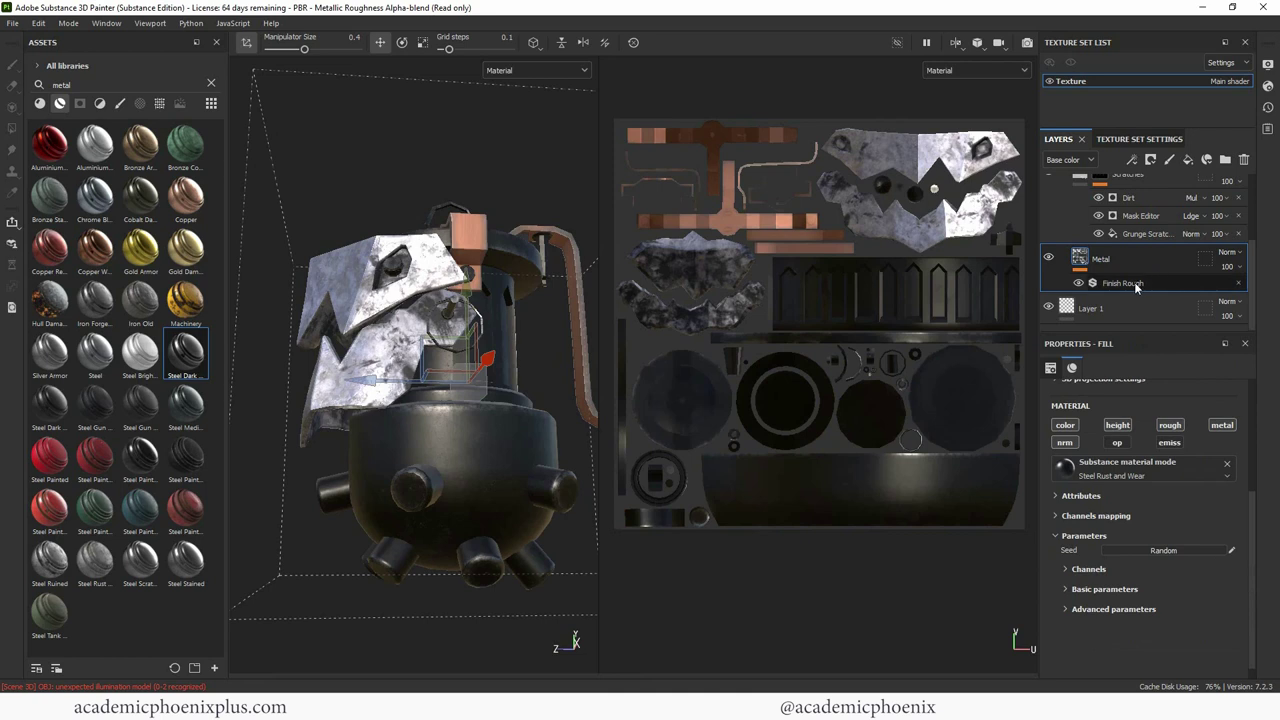
left_click(1137, 285)
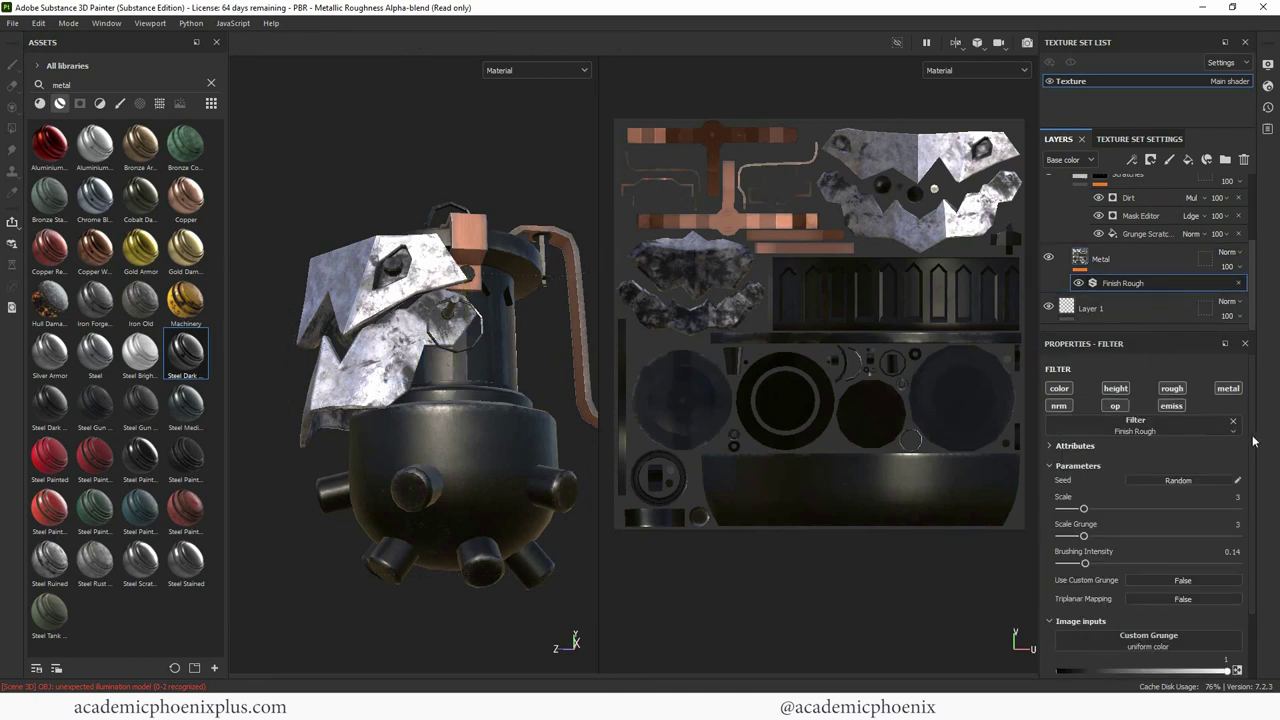
scroll(1250, 509, "down", 3)
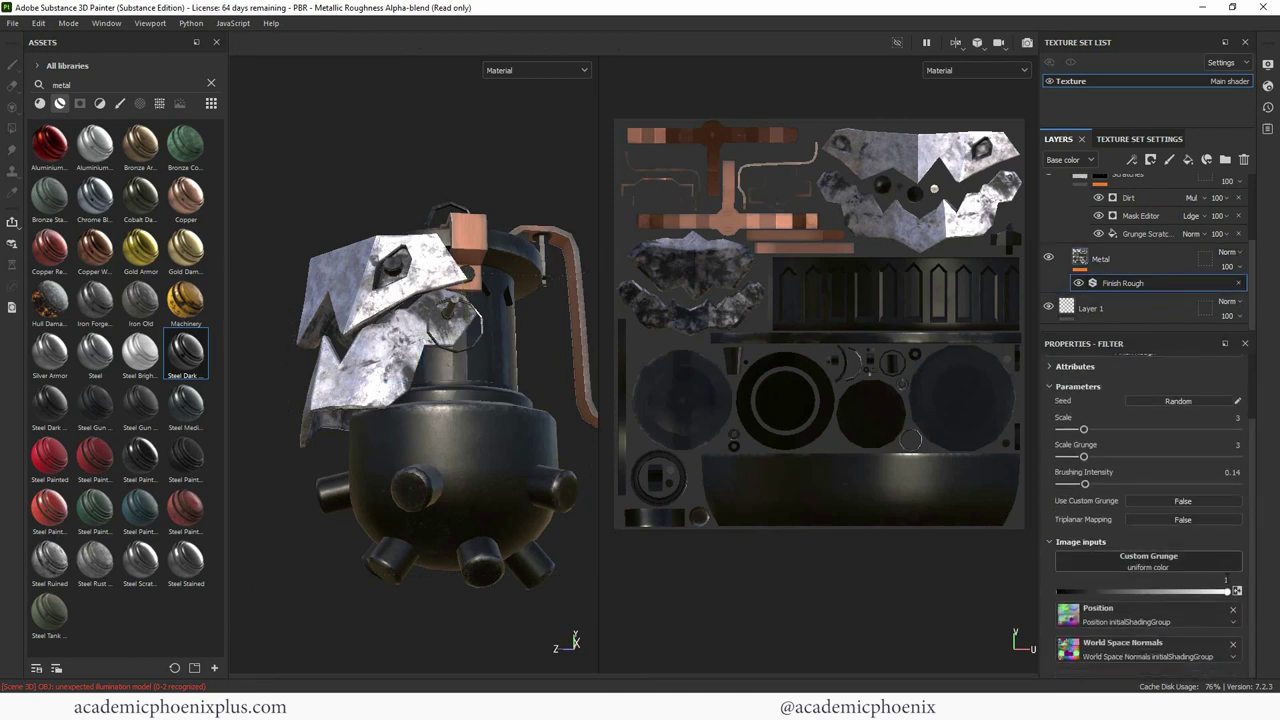
scroll(1250, 510, "up", 3)
left_click_drag(1084, 536, 1120, 537)
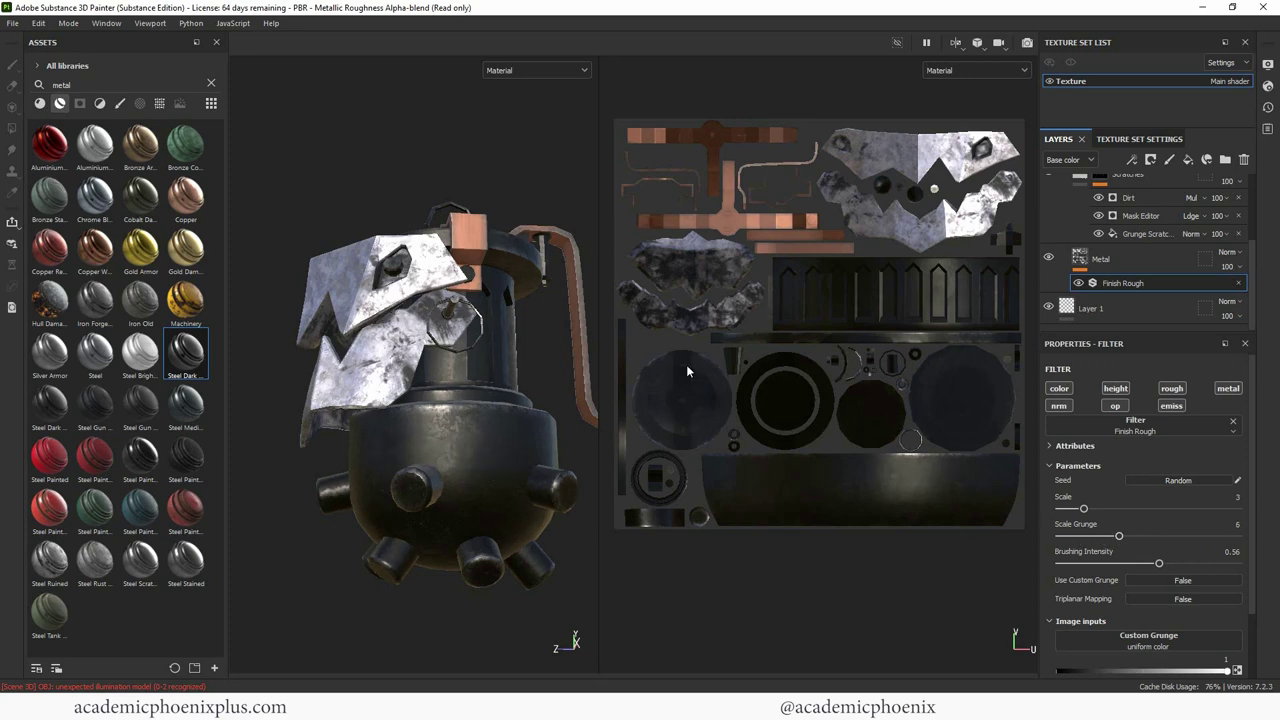
left_click_drag(480, 172, 286, 313, "alt")
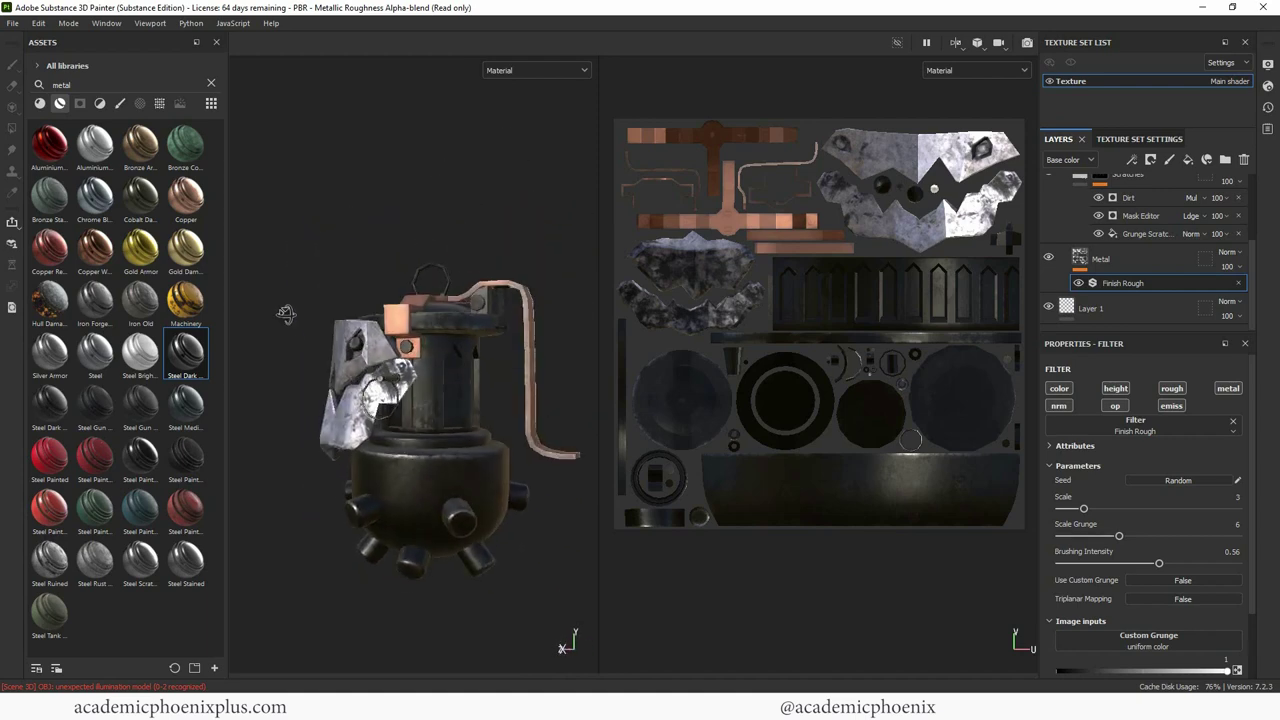
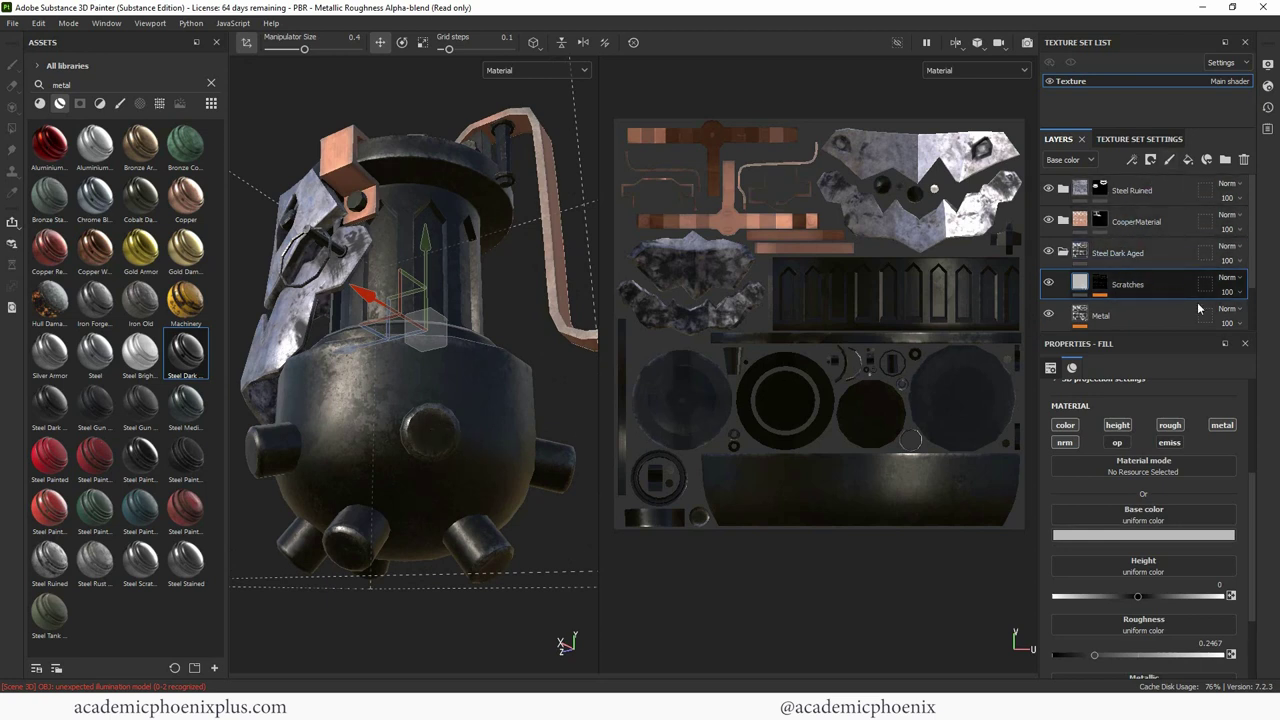
Step: Add a fill layer above Scratches in the Steel Dark Aged folder and name it details
left_click(1188, 160)
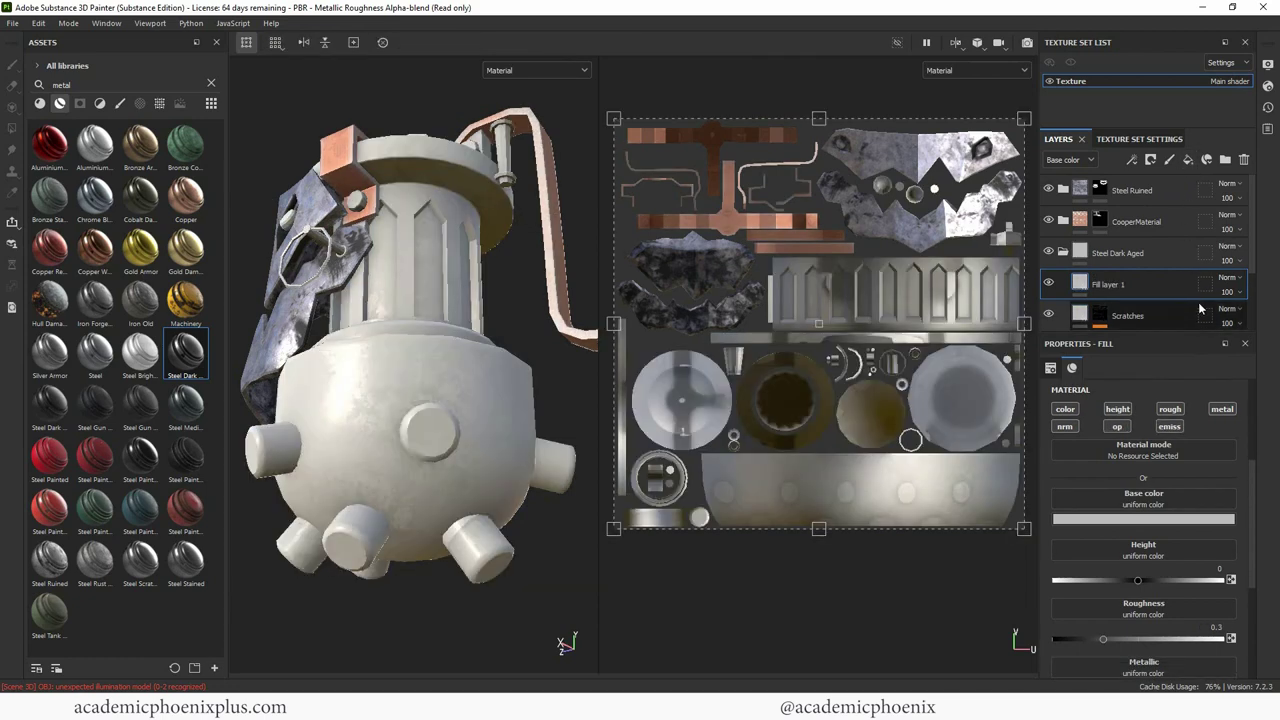
double_click(1110, 285)
type("detai")
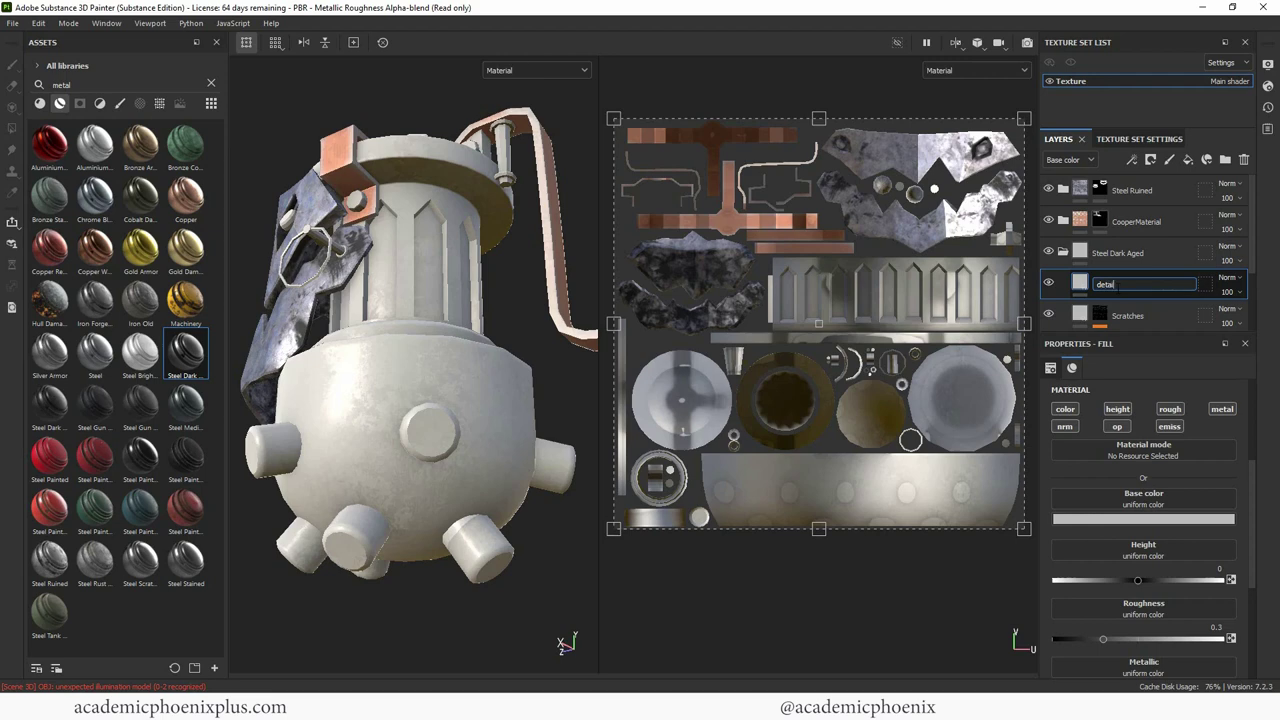
type("ls")
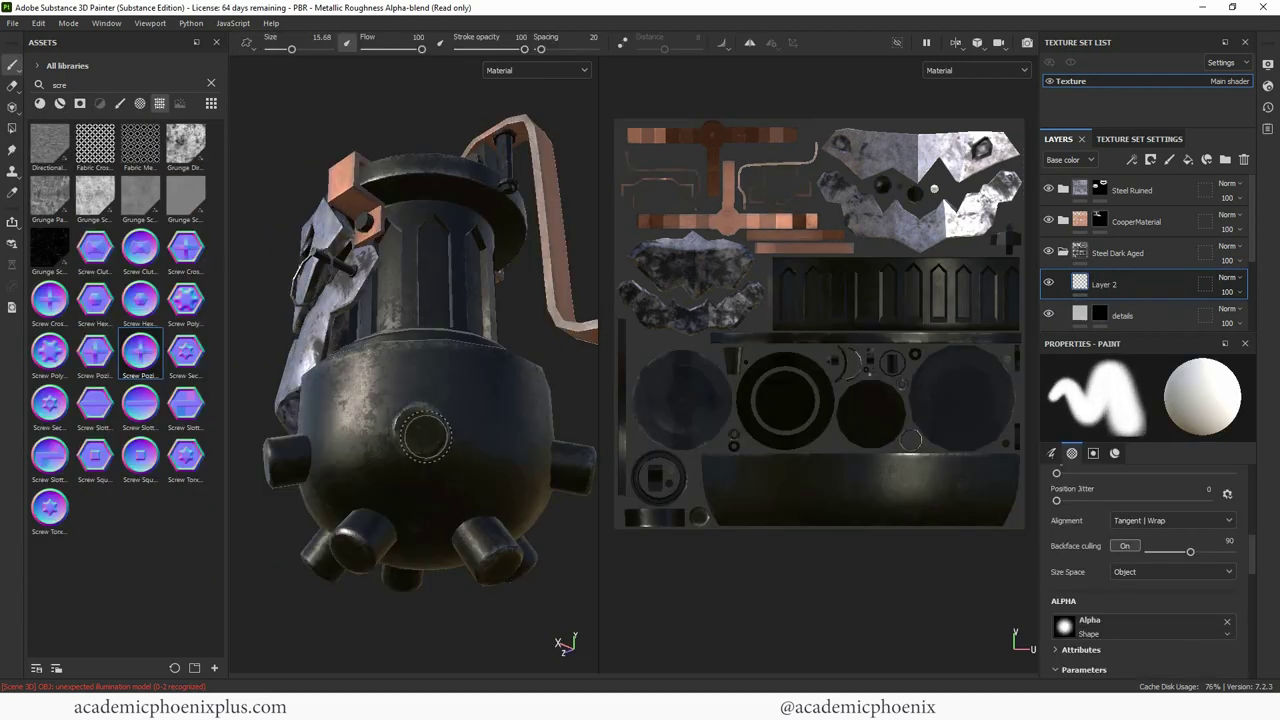
Step: Set the brush size to 19 and search the brush alphas for "scre"
key("bracketright")
scroll(1250, 570, "down", 1)
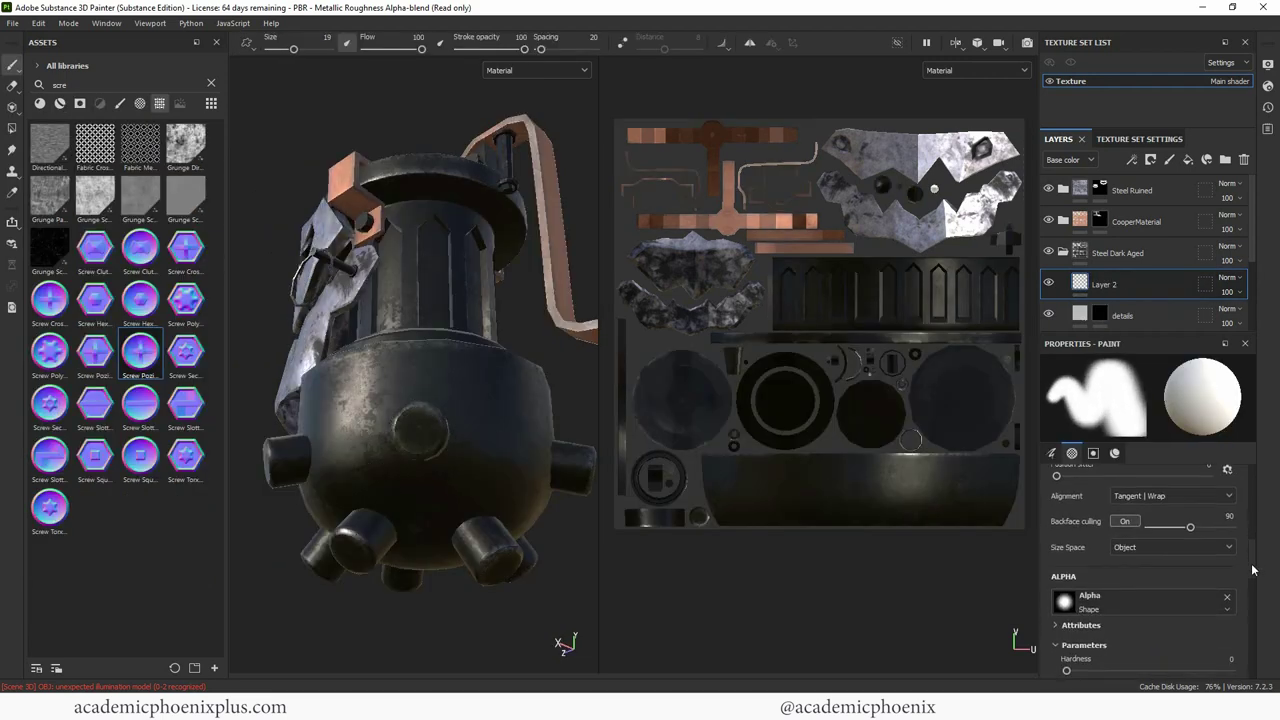
left_click(1120, 603)
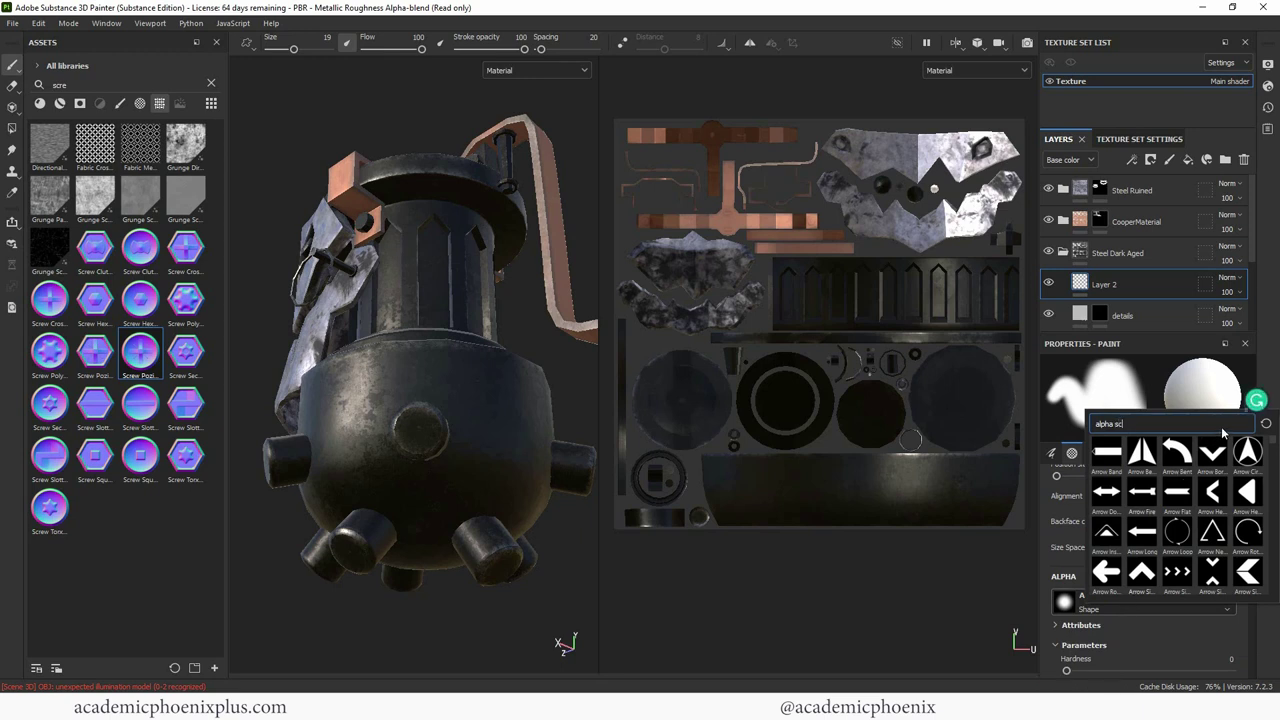
type("scre")
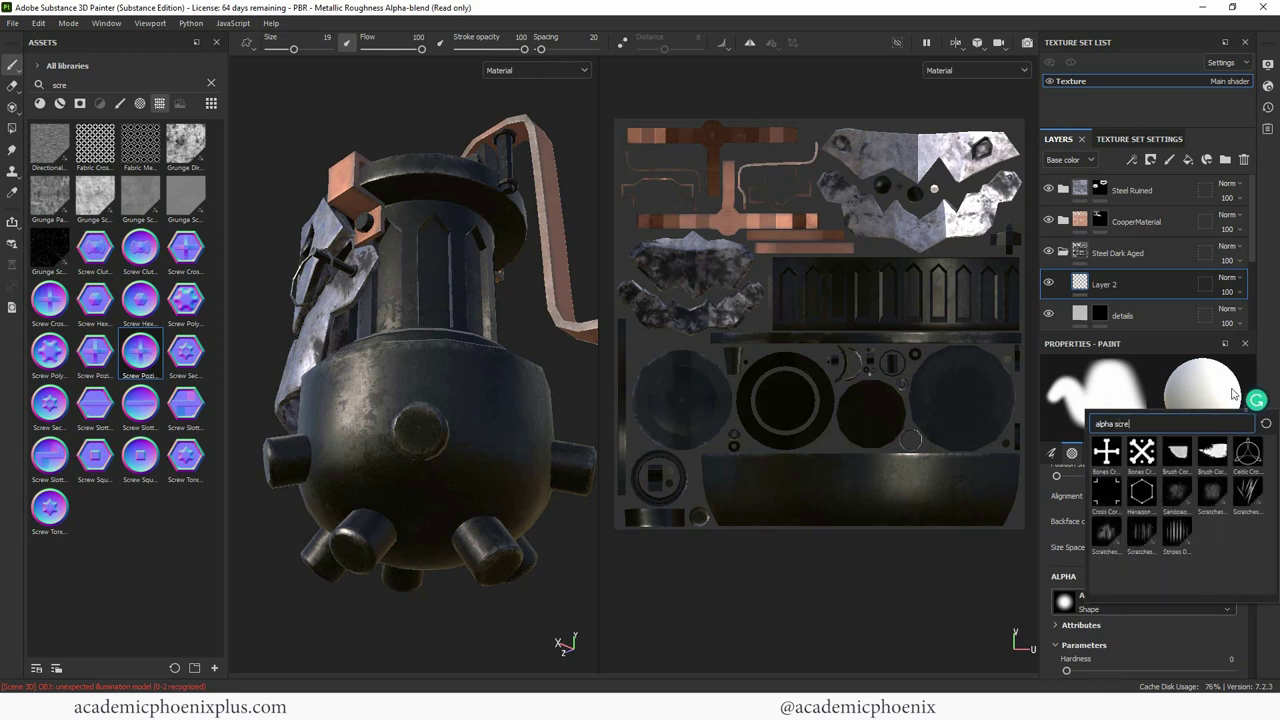
key("BackSpace")
key("BackSpace")
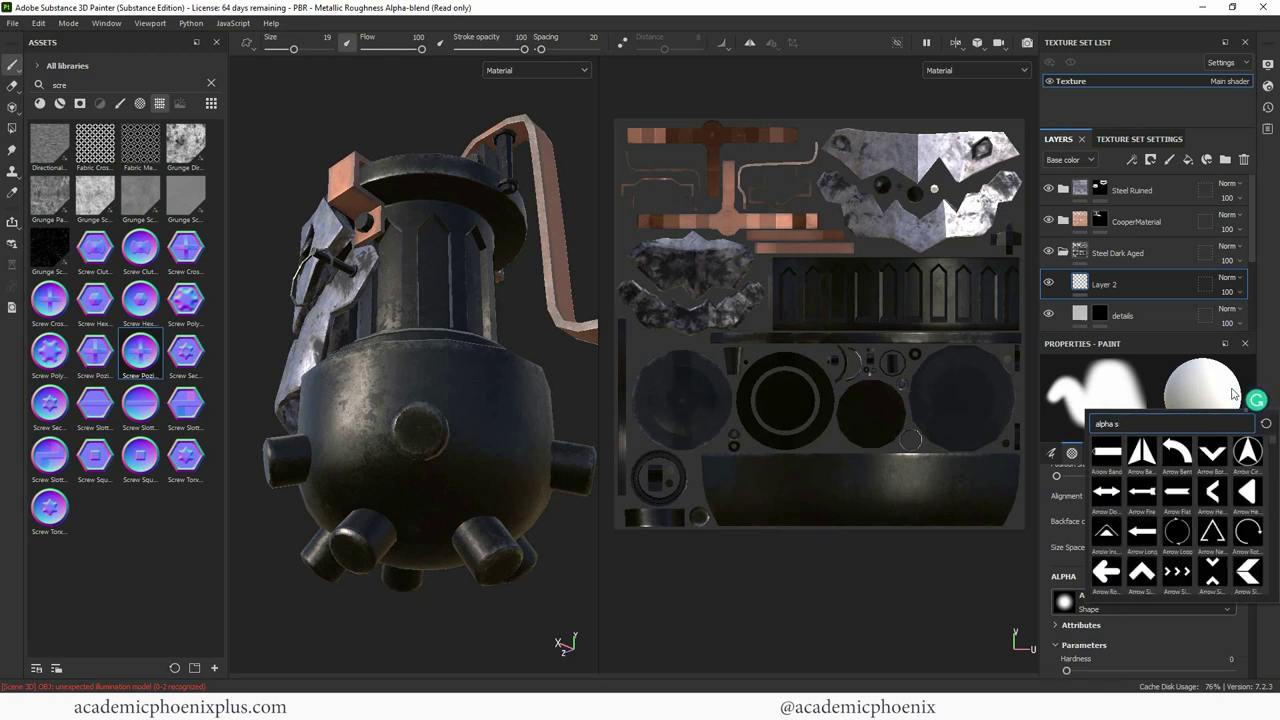
key("BackSpace")
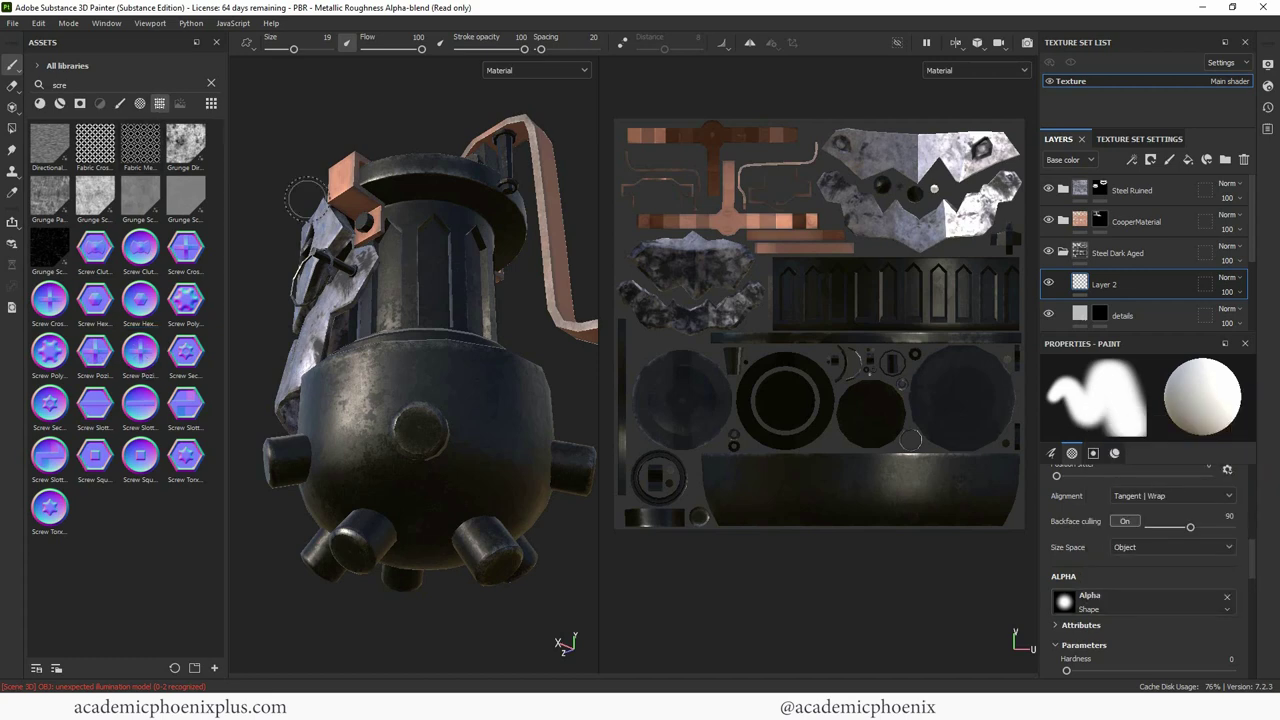
Step: Search the alphas for "bolt" and "bo", and choose Cross Blocky as the brush alpha
left_click(1136, 596)
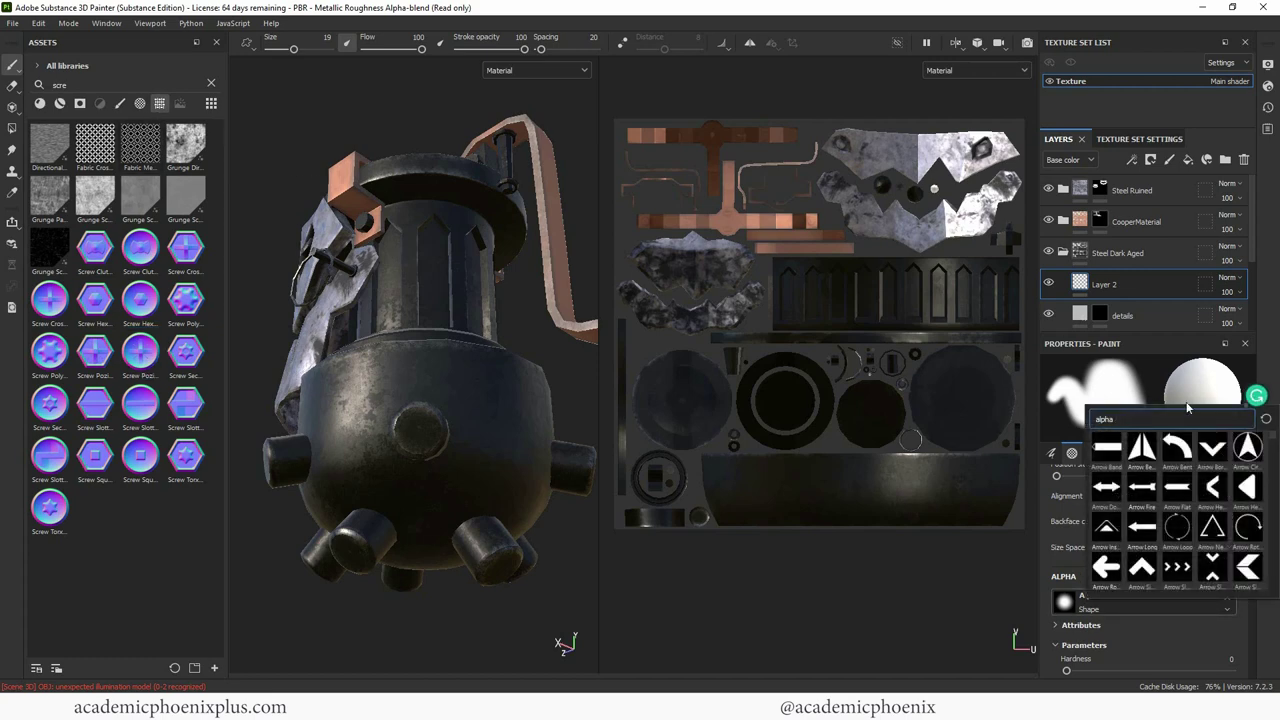
type("bolt")
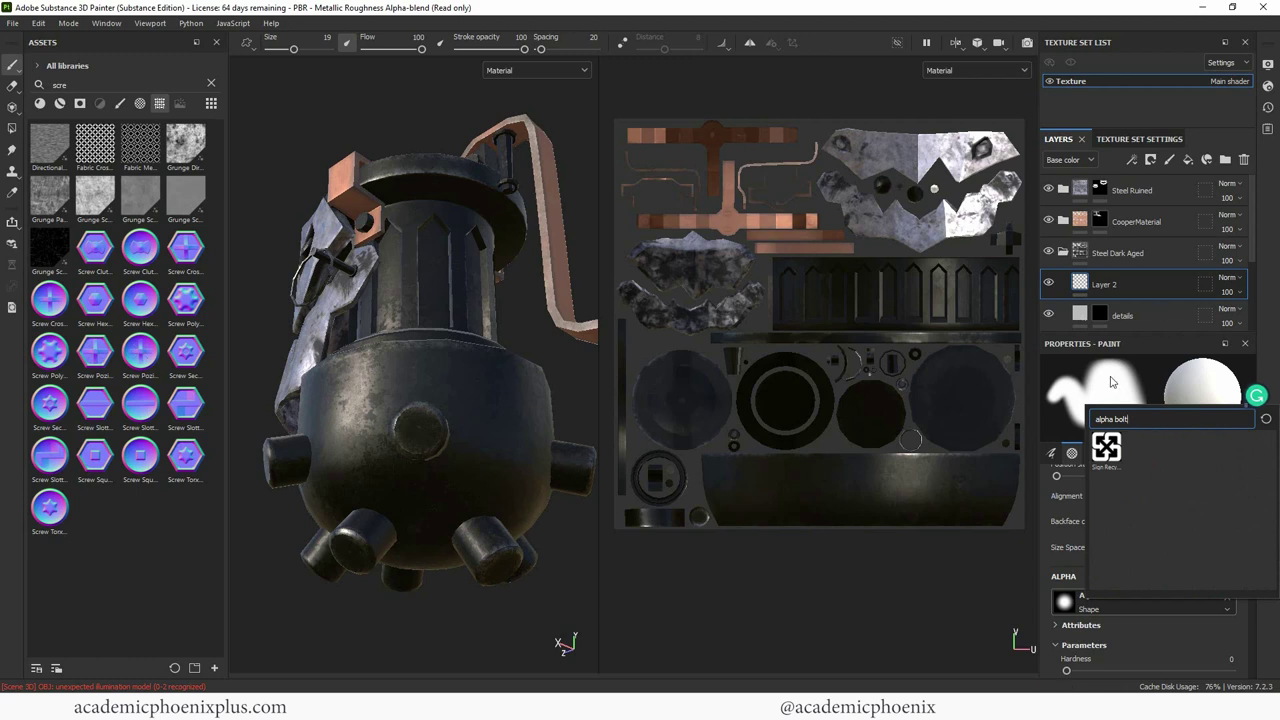
key("BackSpace")
key("BackSpace")
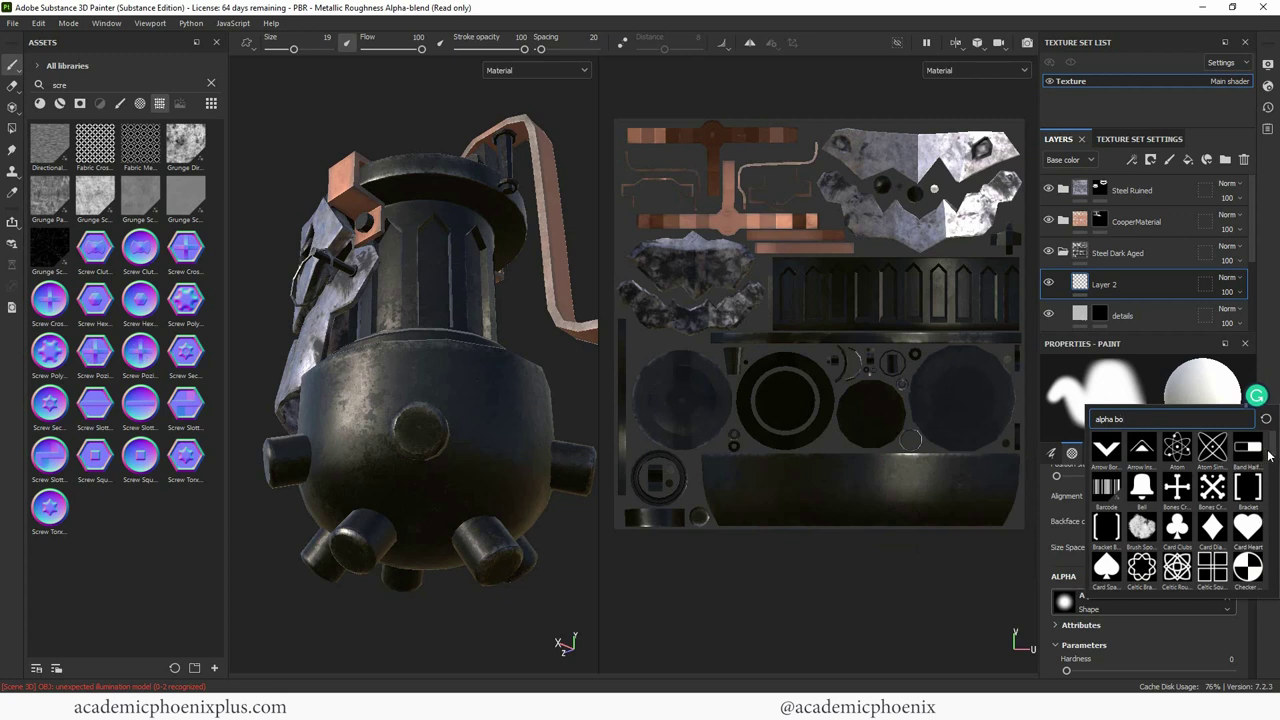
left_click_drag(1269, 458, 1271, 483)
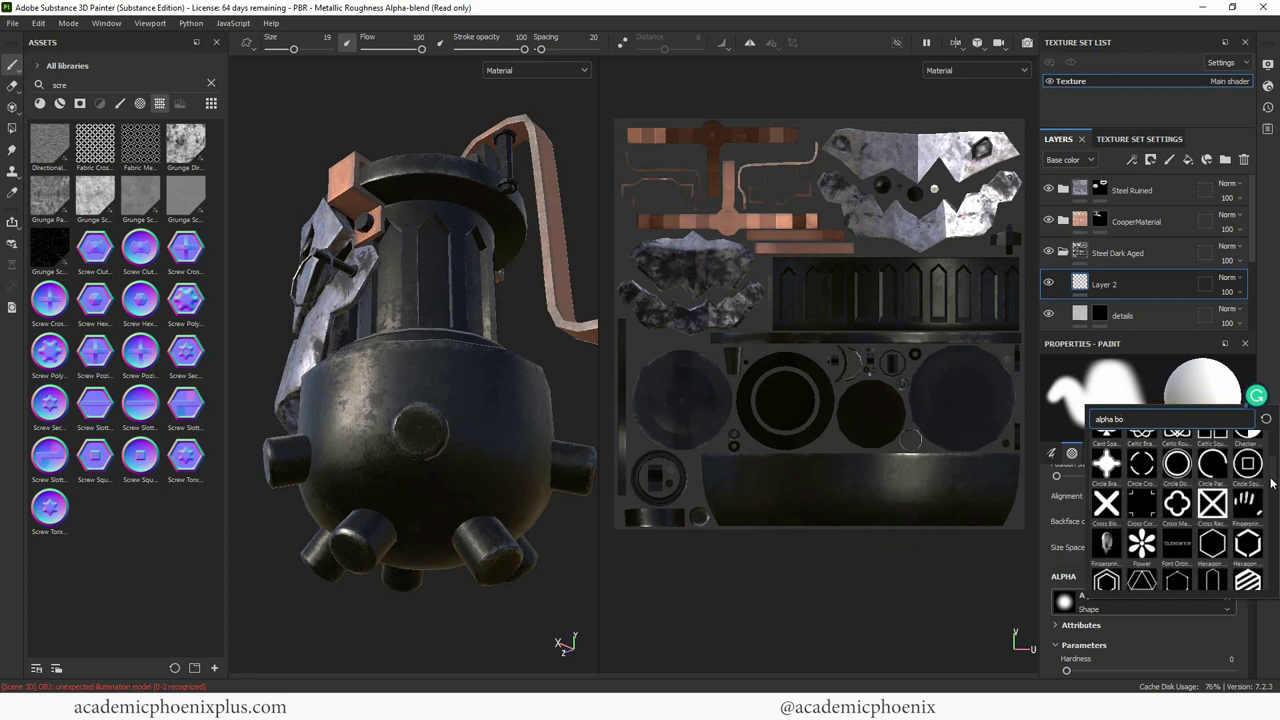
left_click(1105, 501)
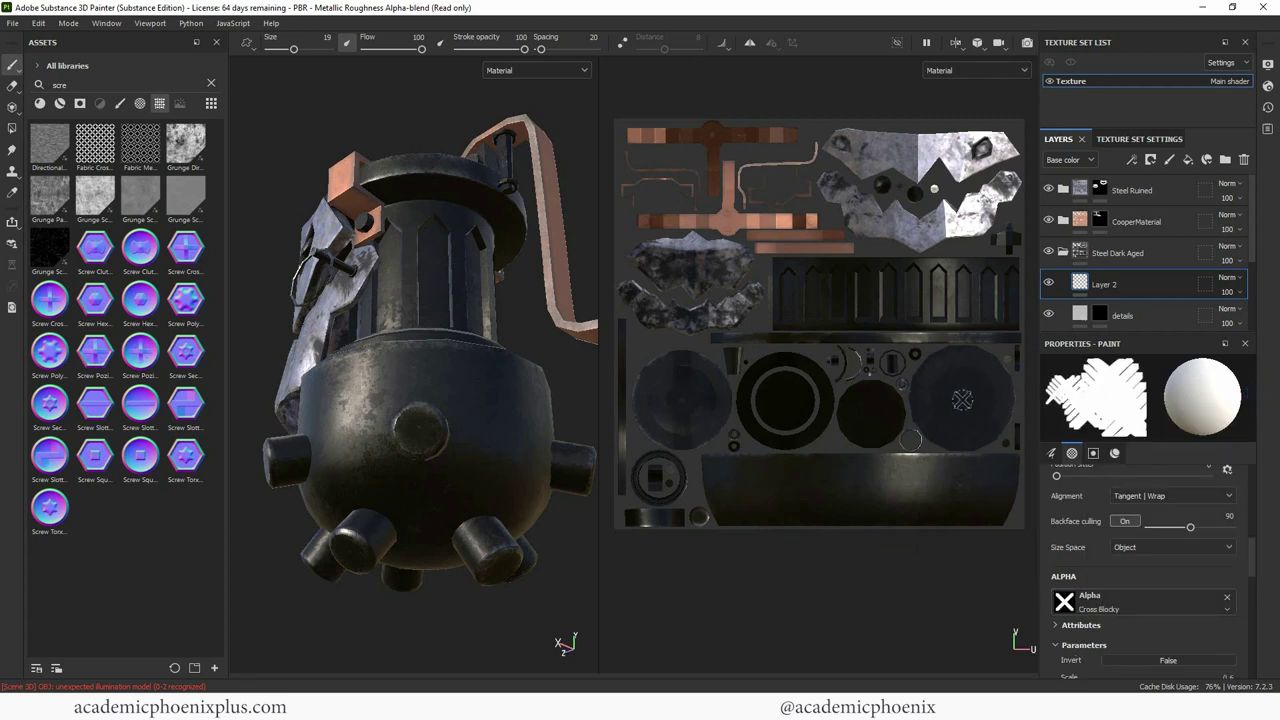
Step: Stamp the cross on the front stud of the grenade body, undo it, and stamp it again at brush size 14.14
left_click(418, 430)
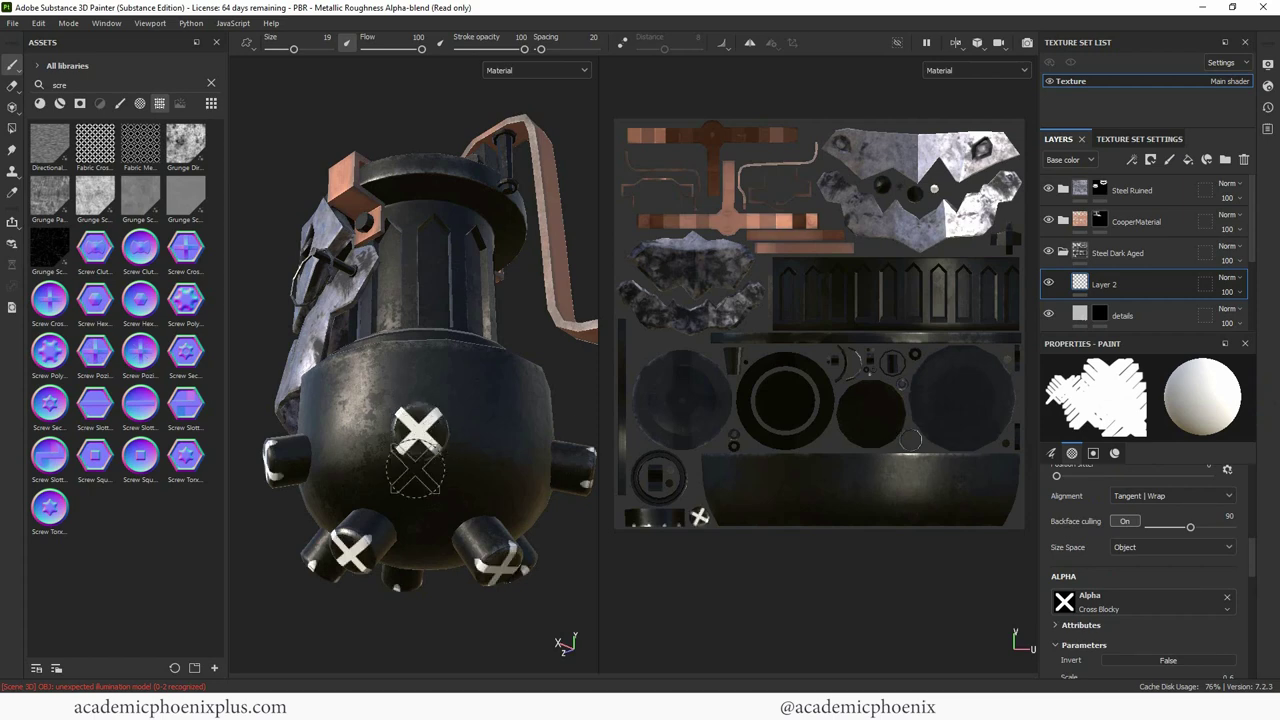
mouse_move(415, 470)
left_mouse_down("alt")
mouse_move(418, 450)
mouse_move(444, 441)
mouse_move(430, 445)
left_mouse_up("alt")
key("ctrl+z")
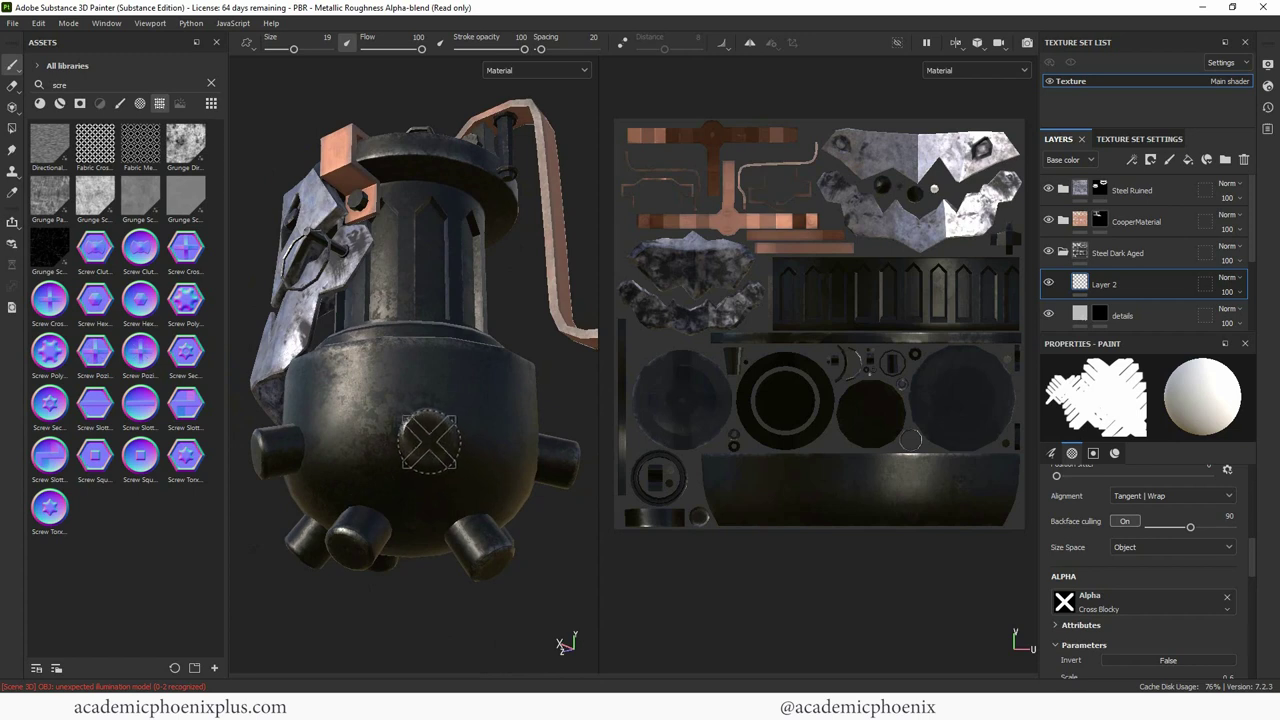
right_click_drag(430, 440, 426, 437, "ctrl")
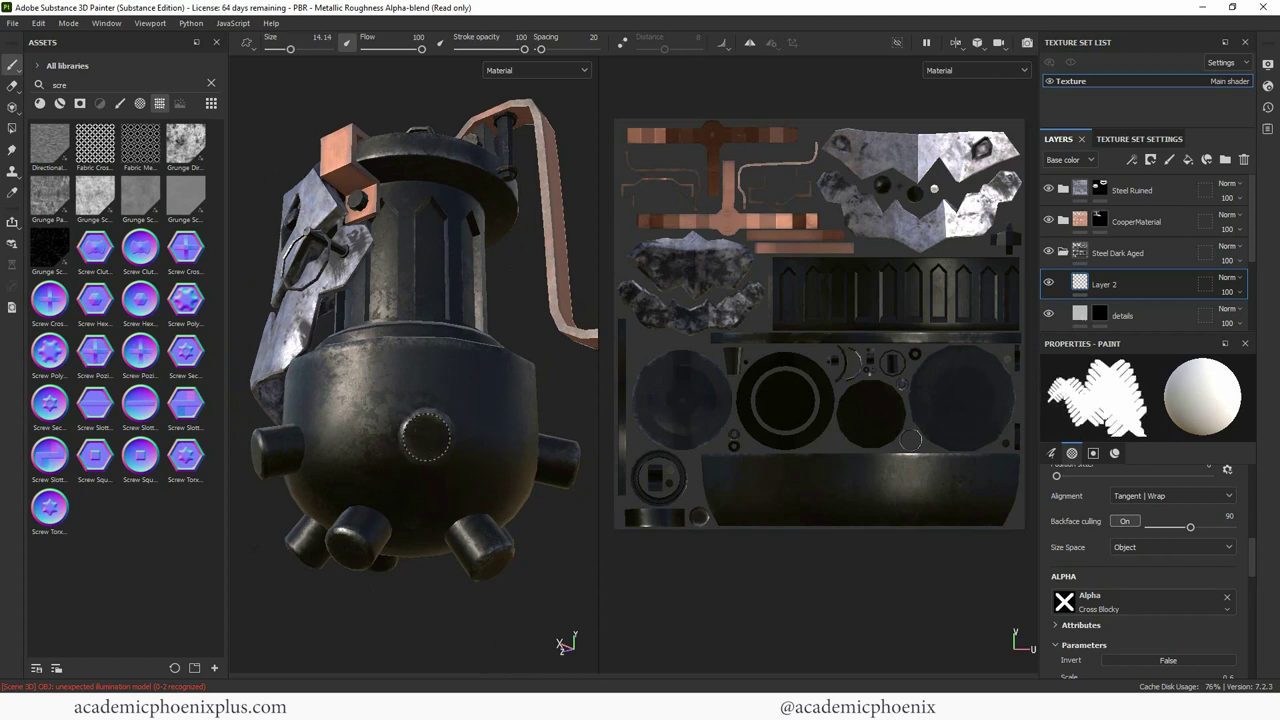
left_click(426, 437)
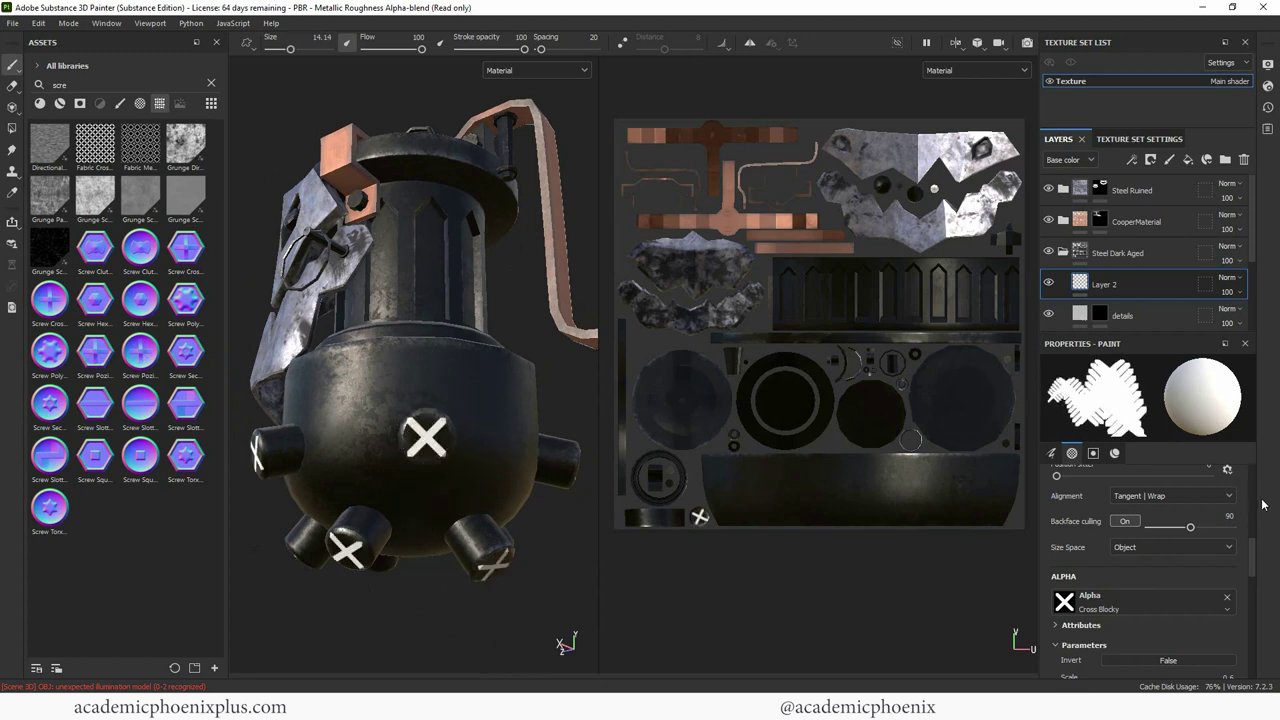
Step: Limit the brush material on Layer 2 to height at -0.4864 and stamp the cross into the front stud
left_click_drag(1252, 556, 1259, 630)
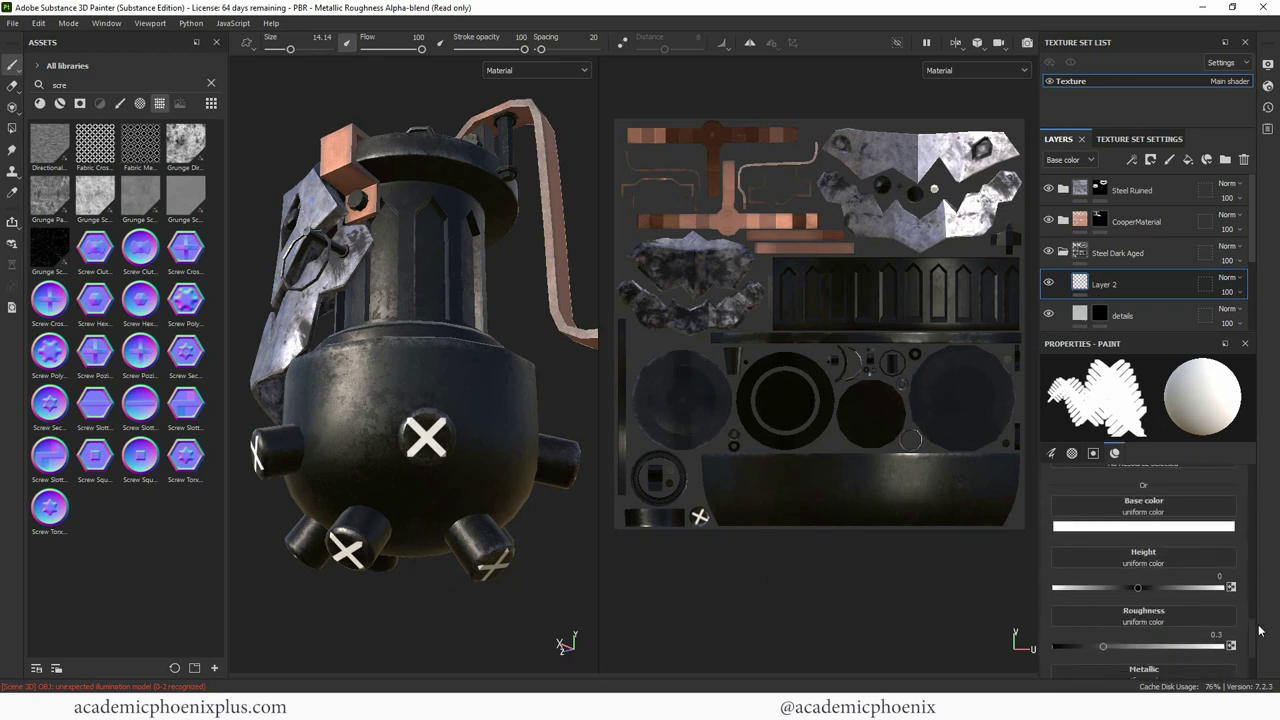
left_click(1157, 527)
left_click(1257, 500)
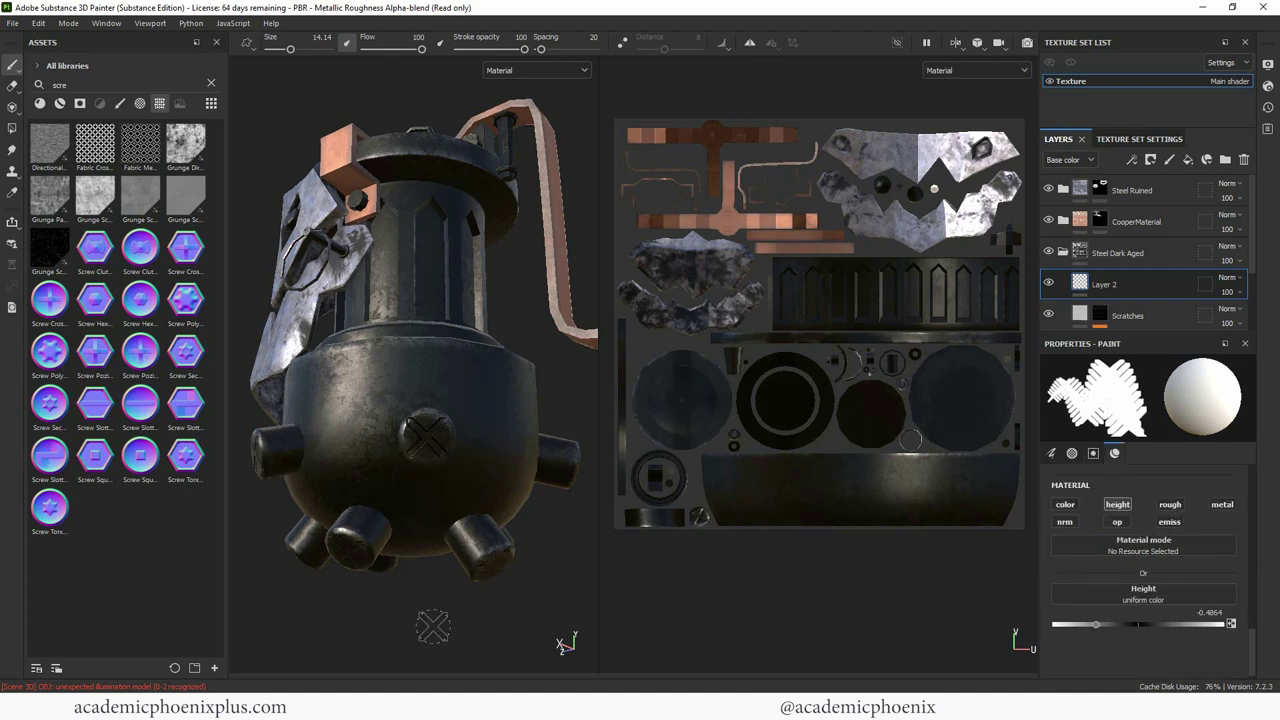
left_click_drag(500, 625, 520, 609, "alt")
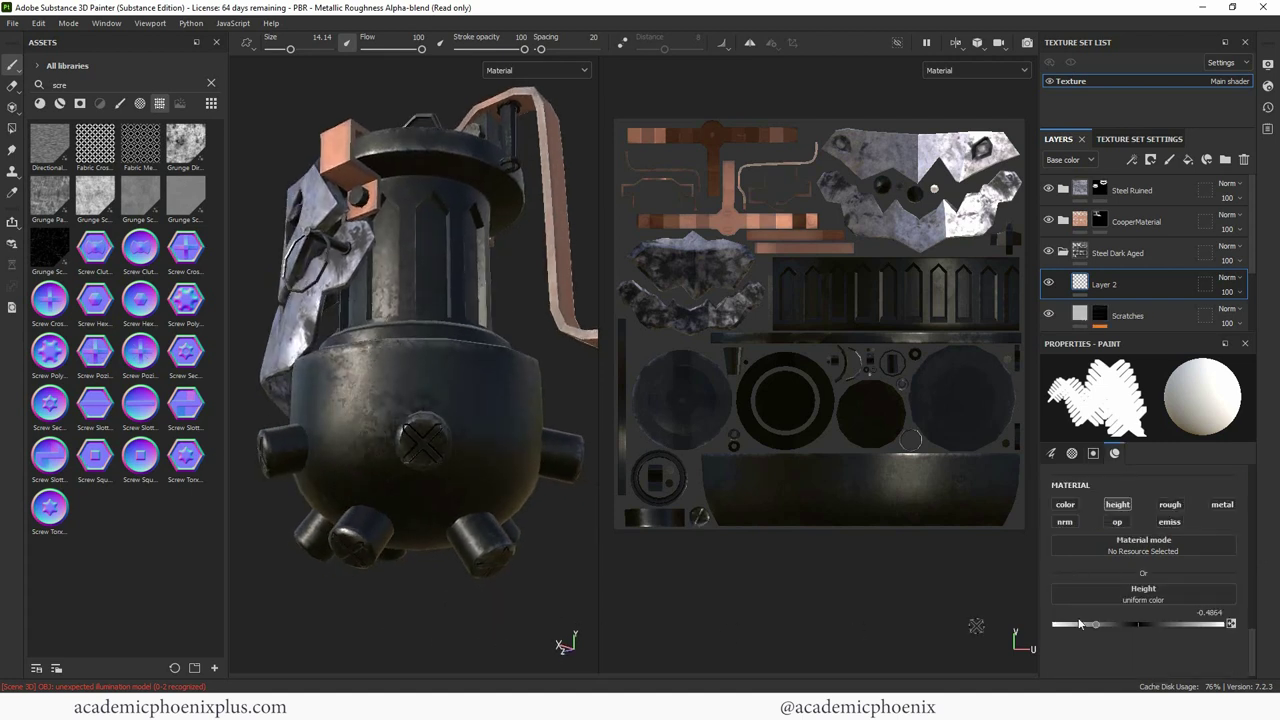
Step: Enable the brush's color channel with base color 2c2c2c and undo the height-only cross stamp
left_click(1067, 505)
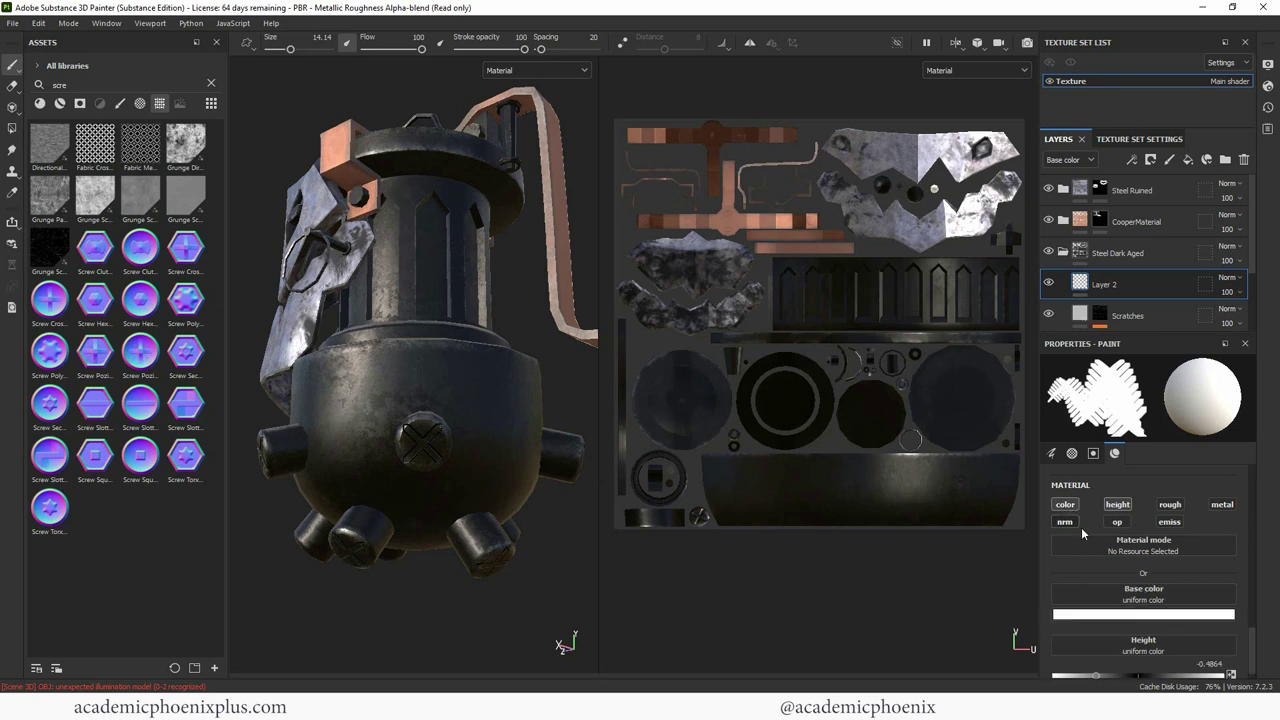
left_click(1170, 614)
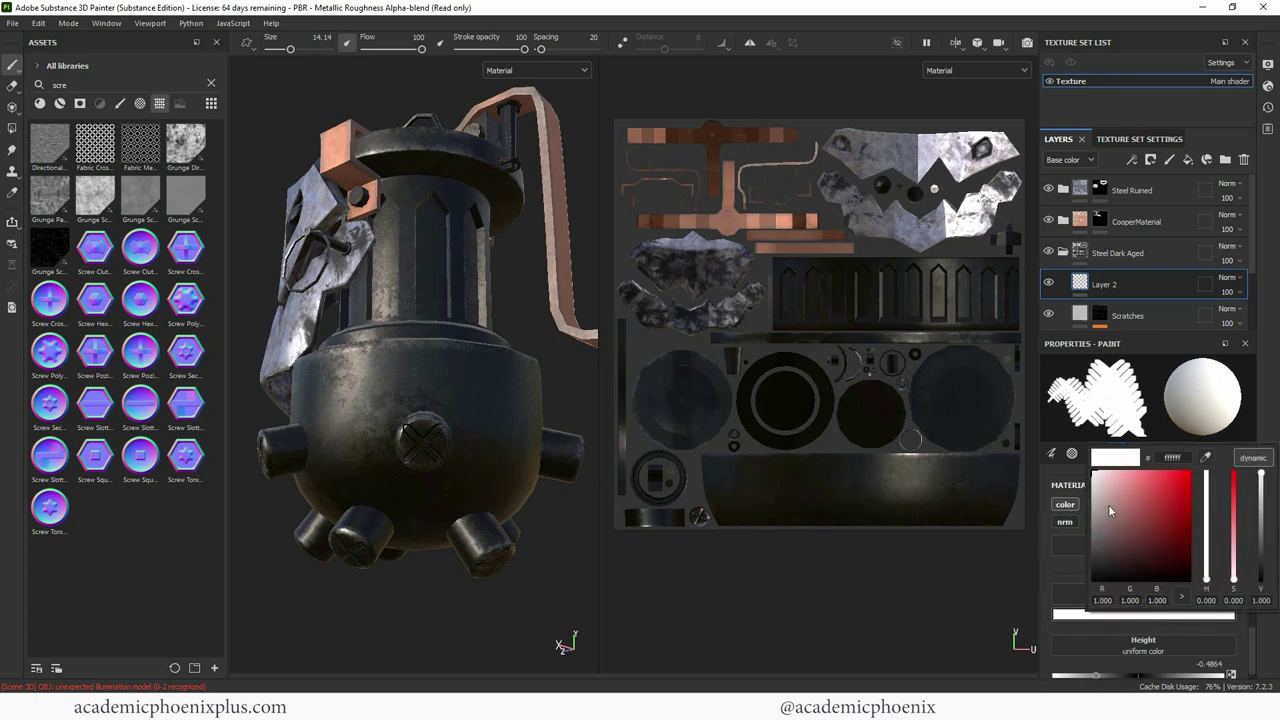
left_click_drag(1109, 511, 1071, 567)
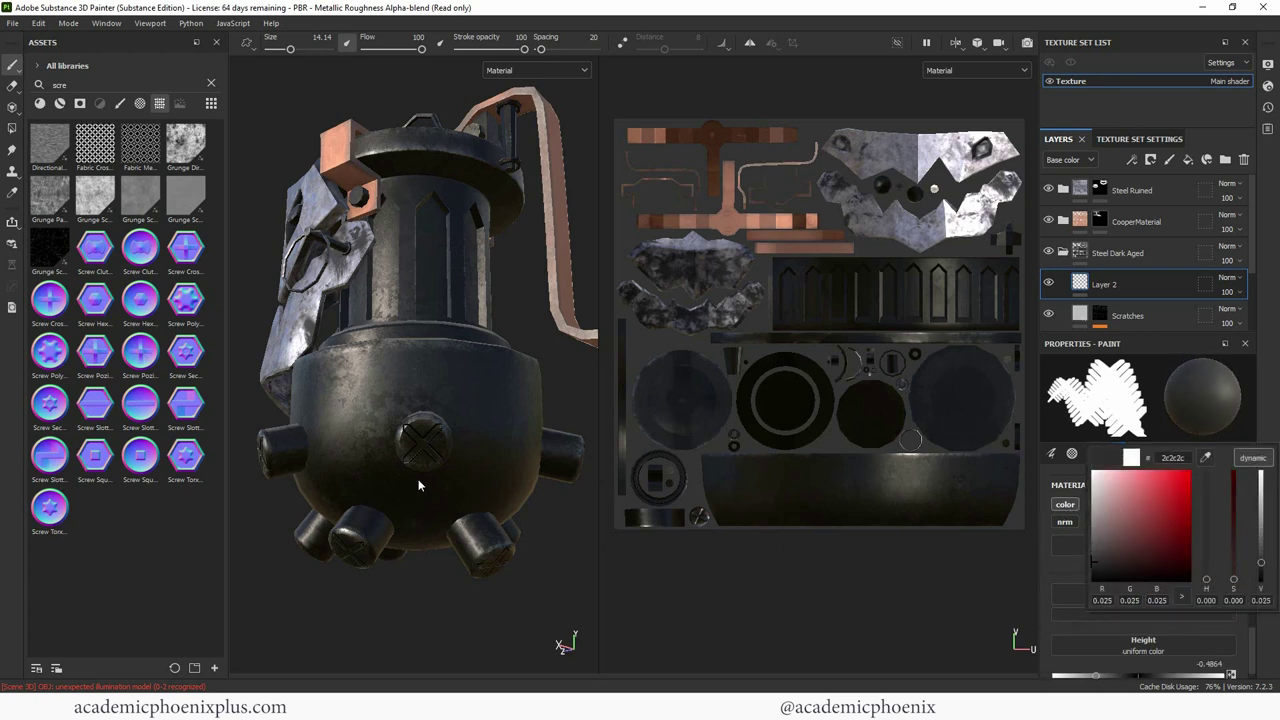
key("ctrl")
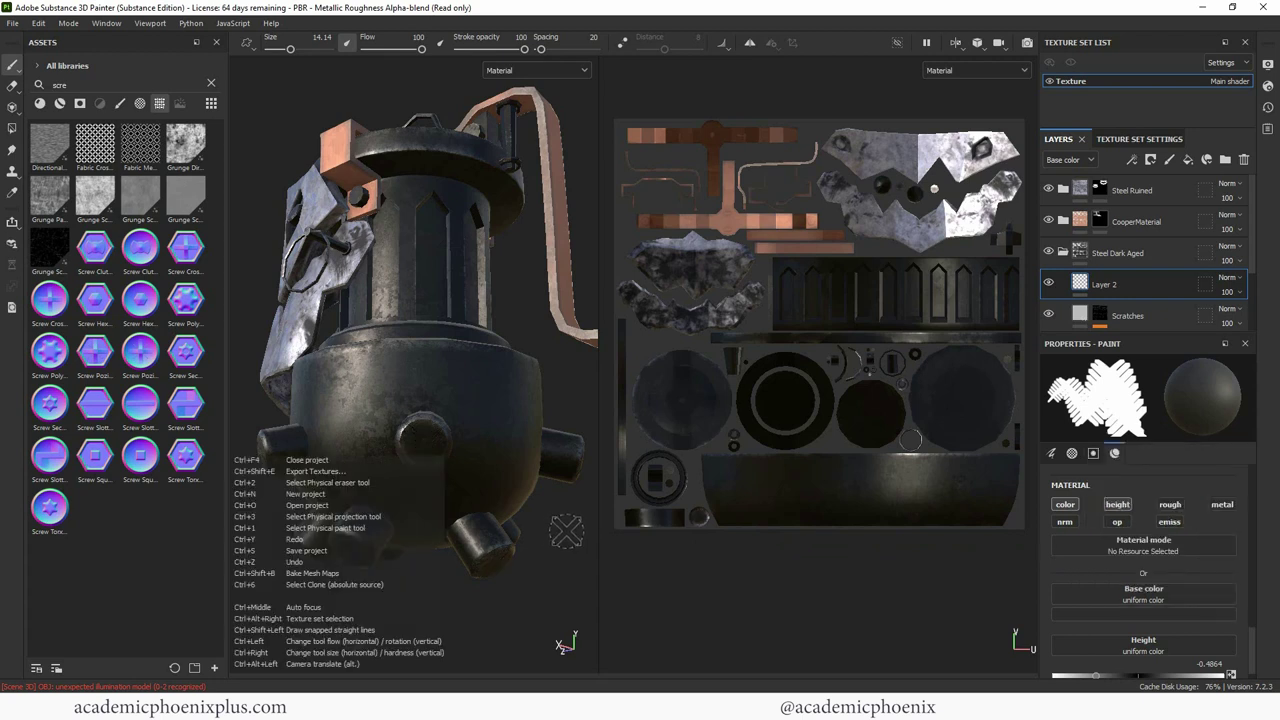
left_click(1066, 505)
left_click(1066, 505)
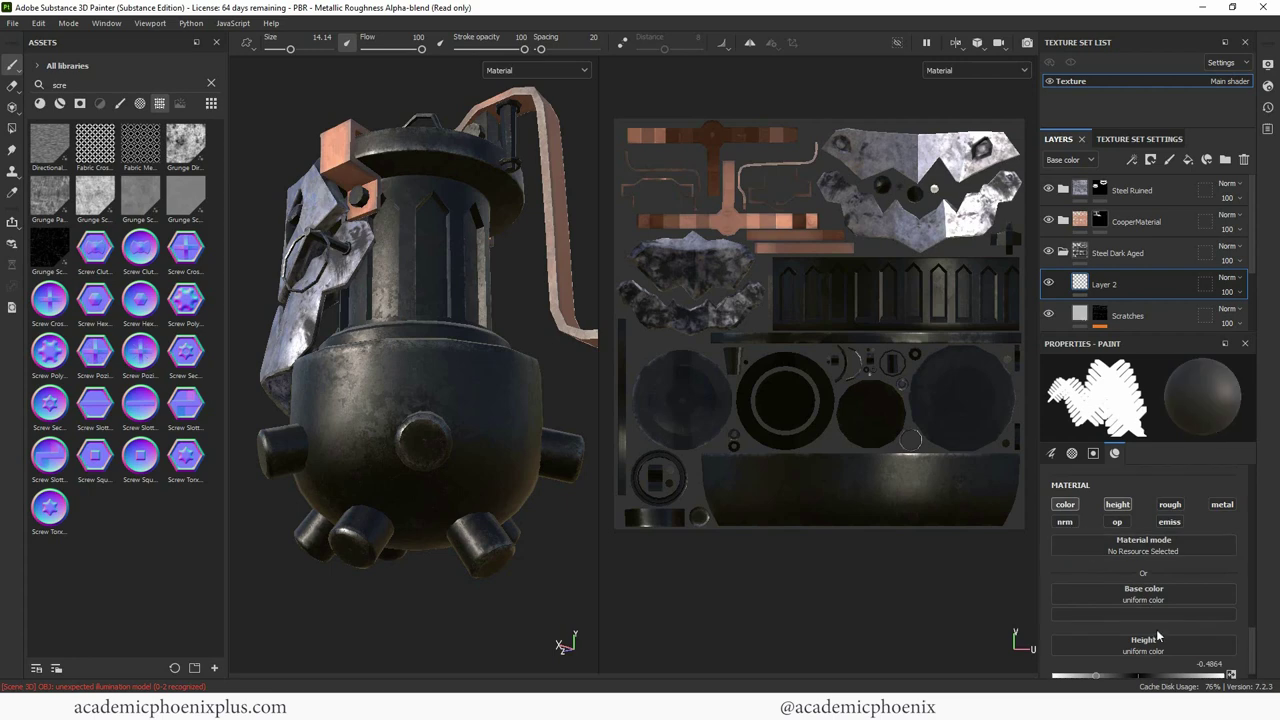
Step: Try stamping the recessed cross in color 2c2c2c on the front stud, and undo it
left_click(420, 442)
left_click_drag(530, 626, 498, 594, "alt")
key("ctrl")
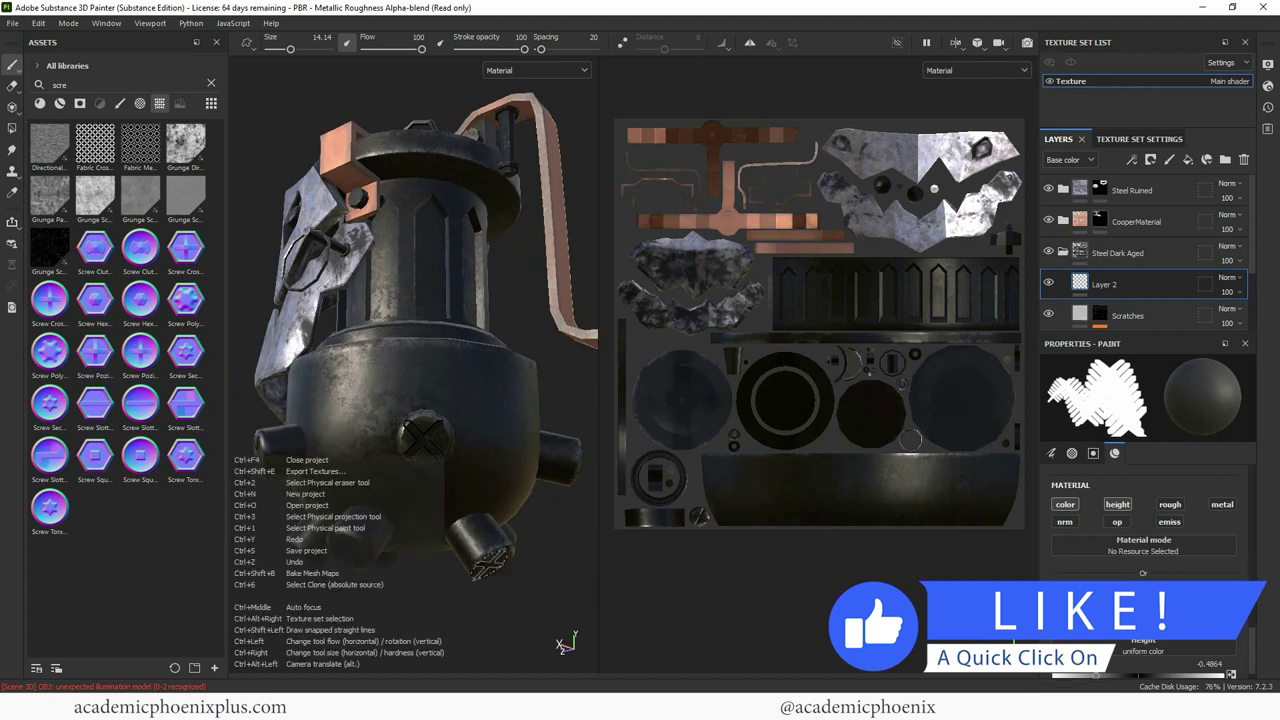
Step: Adjust the brush's base color and stamp the recessed cross into the front stud of the grenade body
left_click(1143, 605)
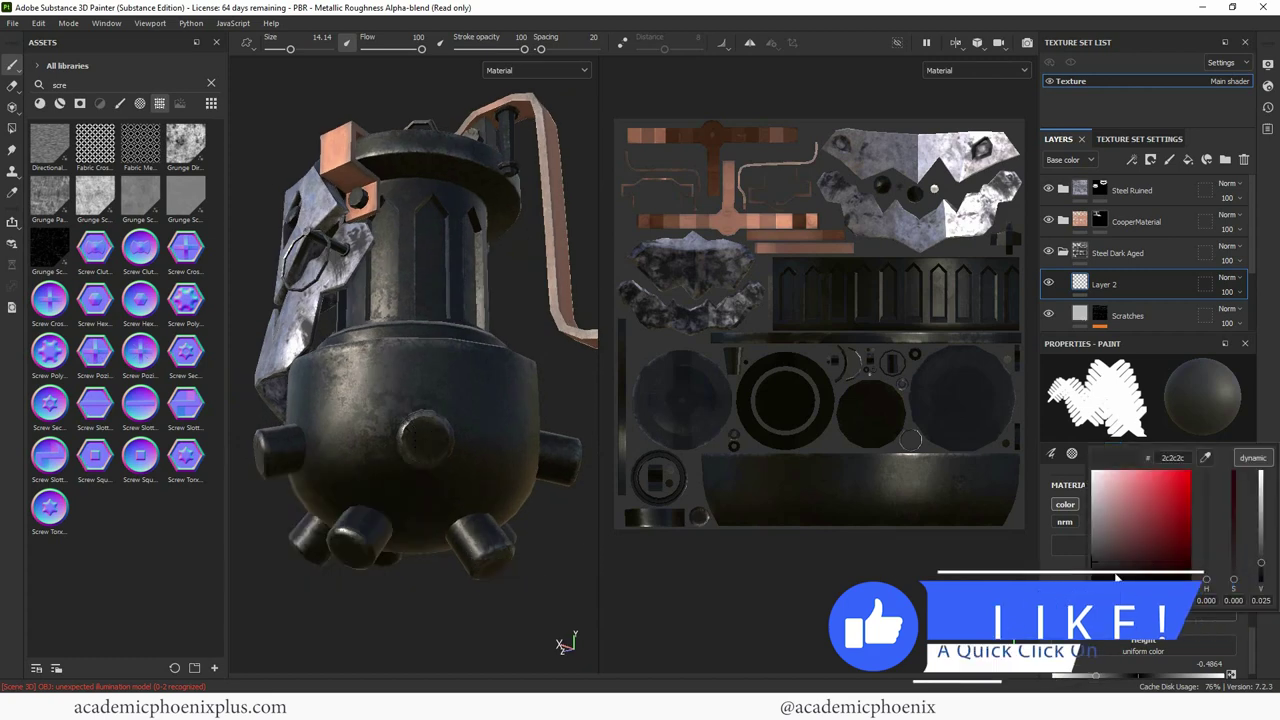
left_click(432, 448)
left_click(428, 448)
left_click_drag(437, 602, 440, 590, "alt")
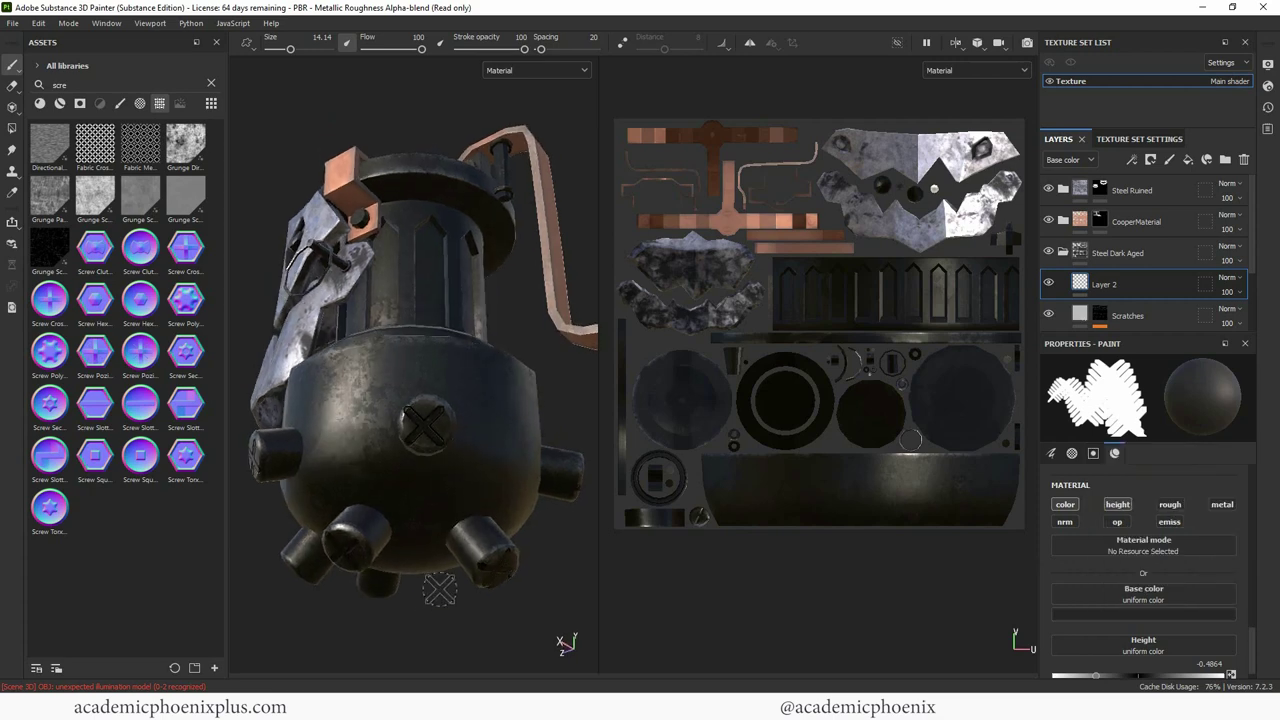
left_click_drag(502, 448, 488, 450, "alt")
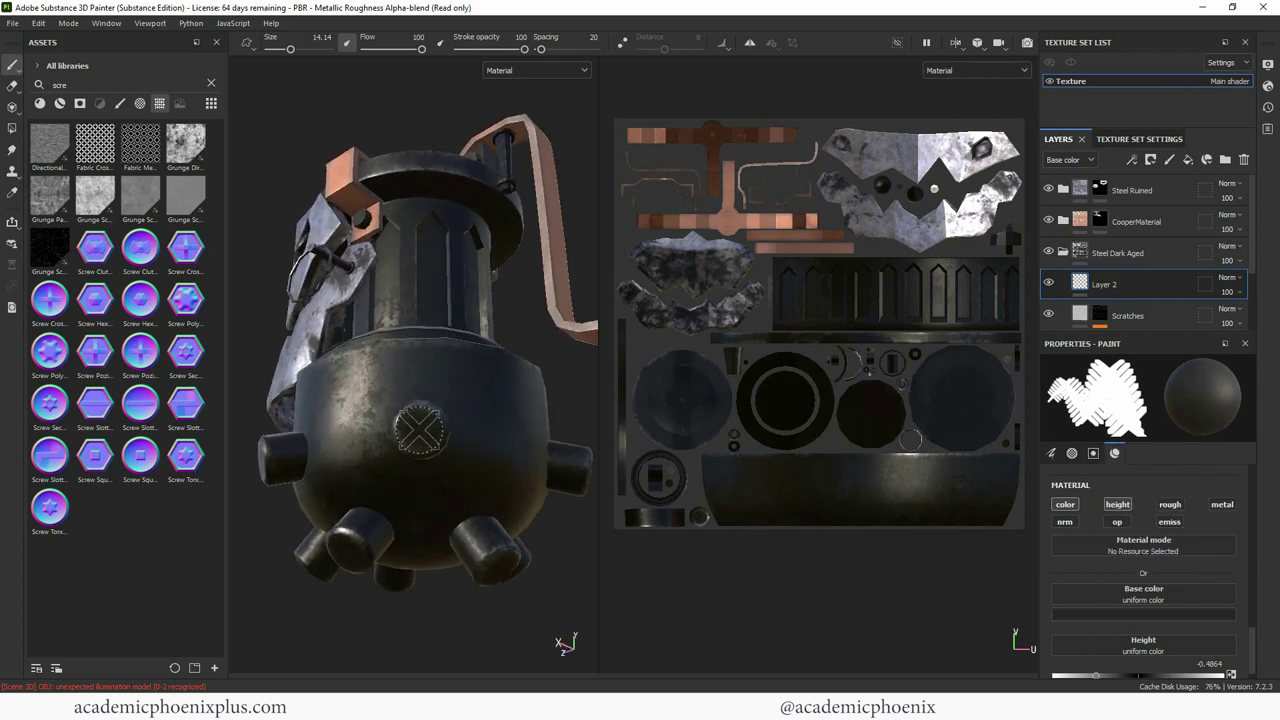
mouse_move(549, 583)
left_mouse_down("alt")
mouse_move(495, 620)
mouse_move(560, 605)
mouse_move(549, 615)
left_mouse_up("alt")
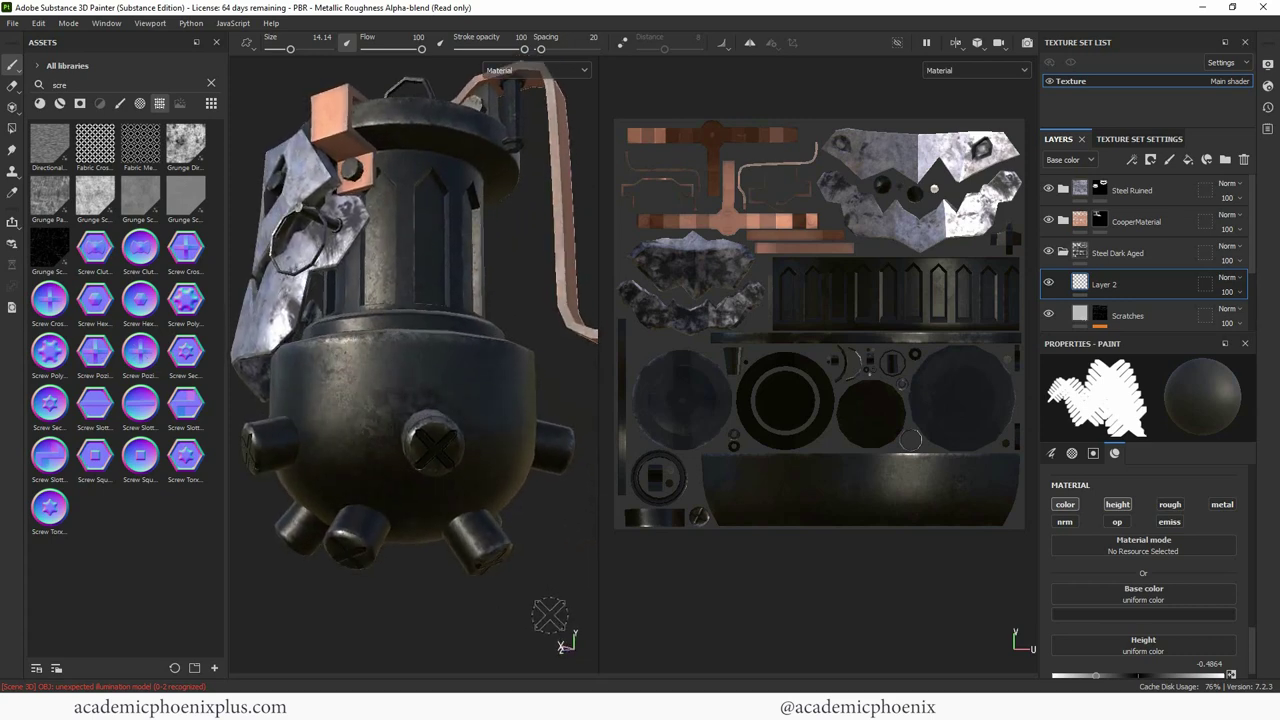
left_click_drag(422, 605, 545, 585, "alt")
scroll(1246, 620, "up", 2)
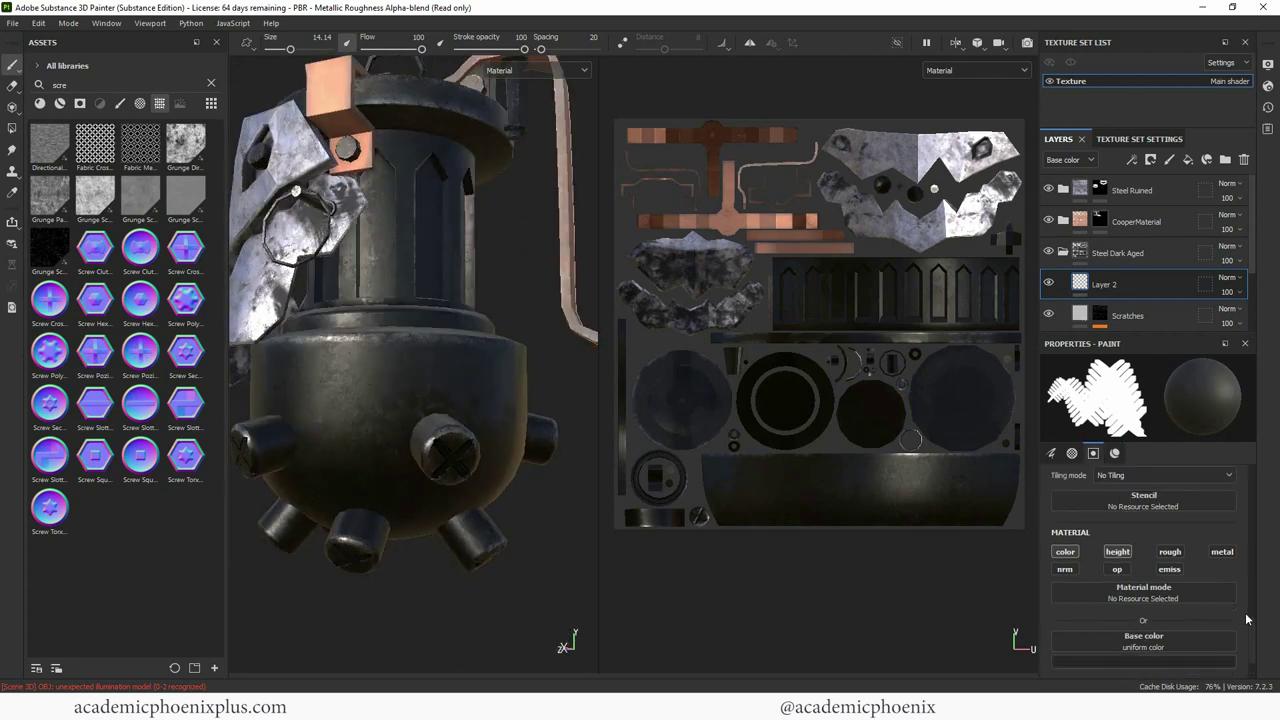
Step: Lower the opacity of Layer 2, which holds the crosses, to 48
scroll(1246, 620, "up", 6)
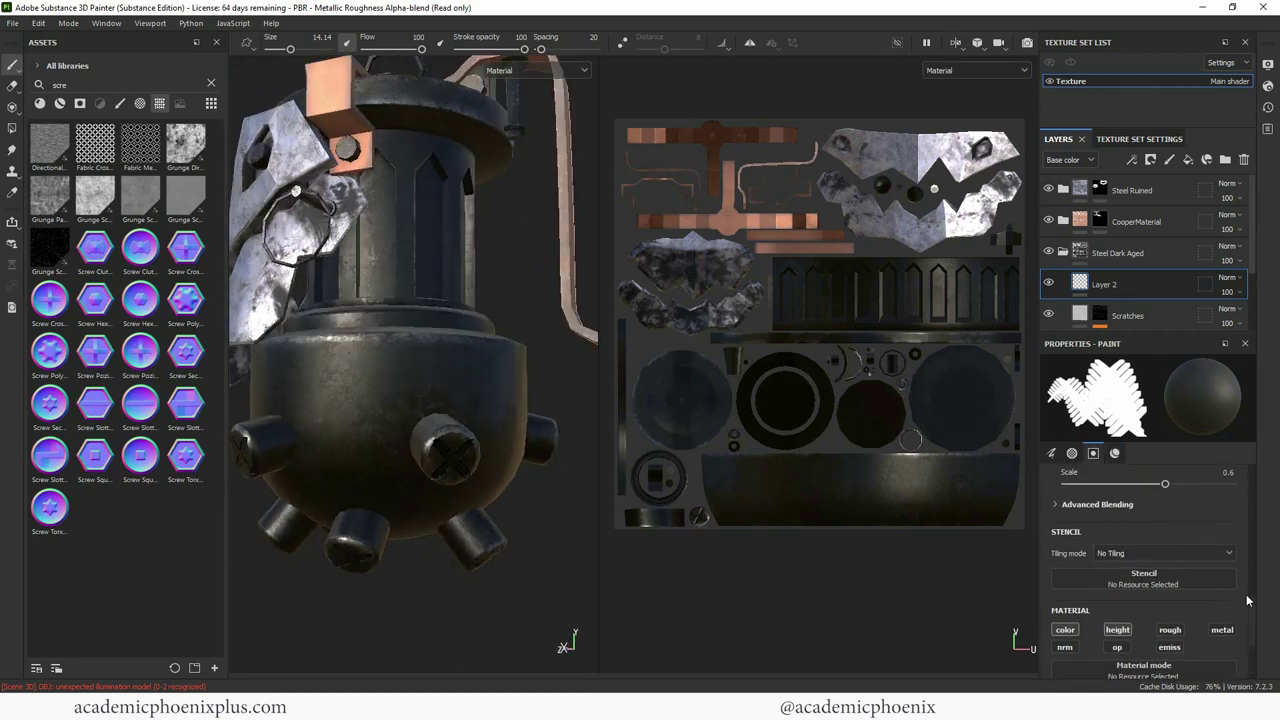
left_click(1245, 302)
left_click_drag(1273, 319, 1244, 320)
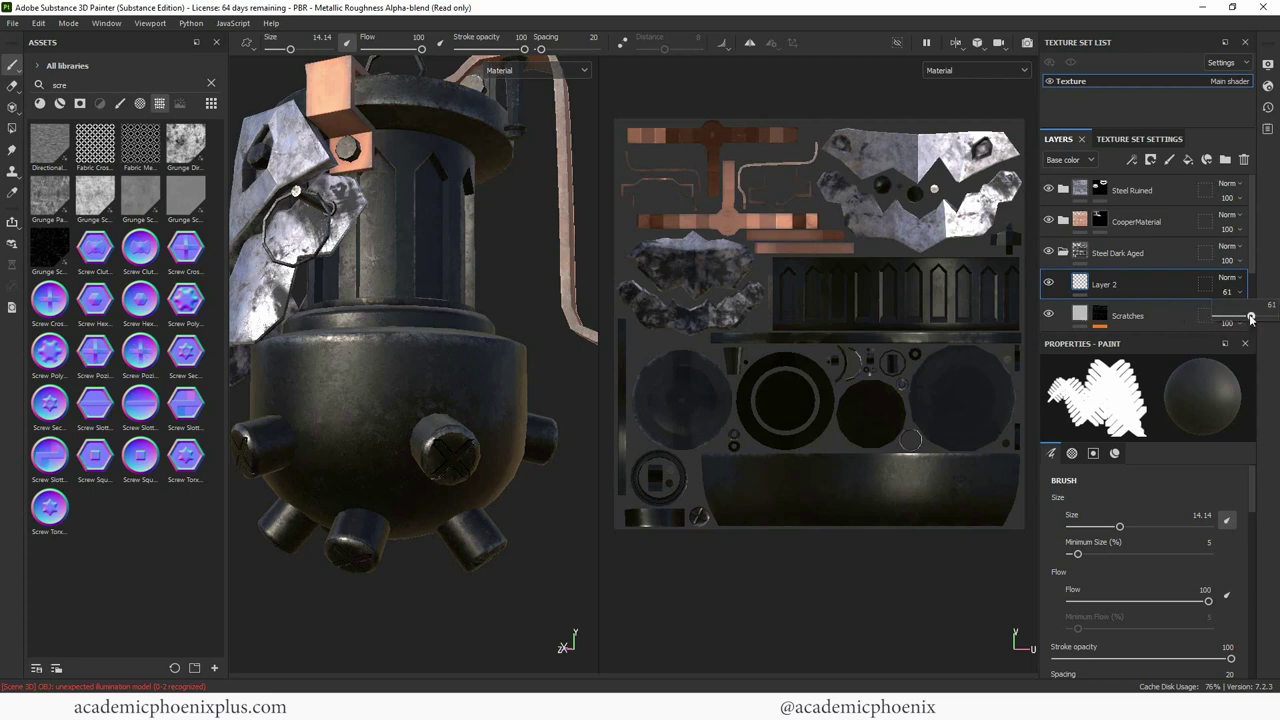
left_click_drag(533, 510, 418, 581, "alt")
key("f")
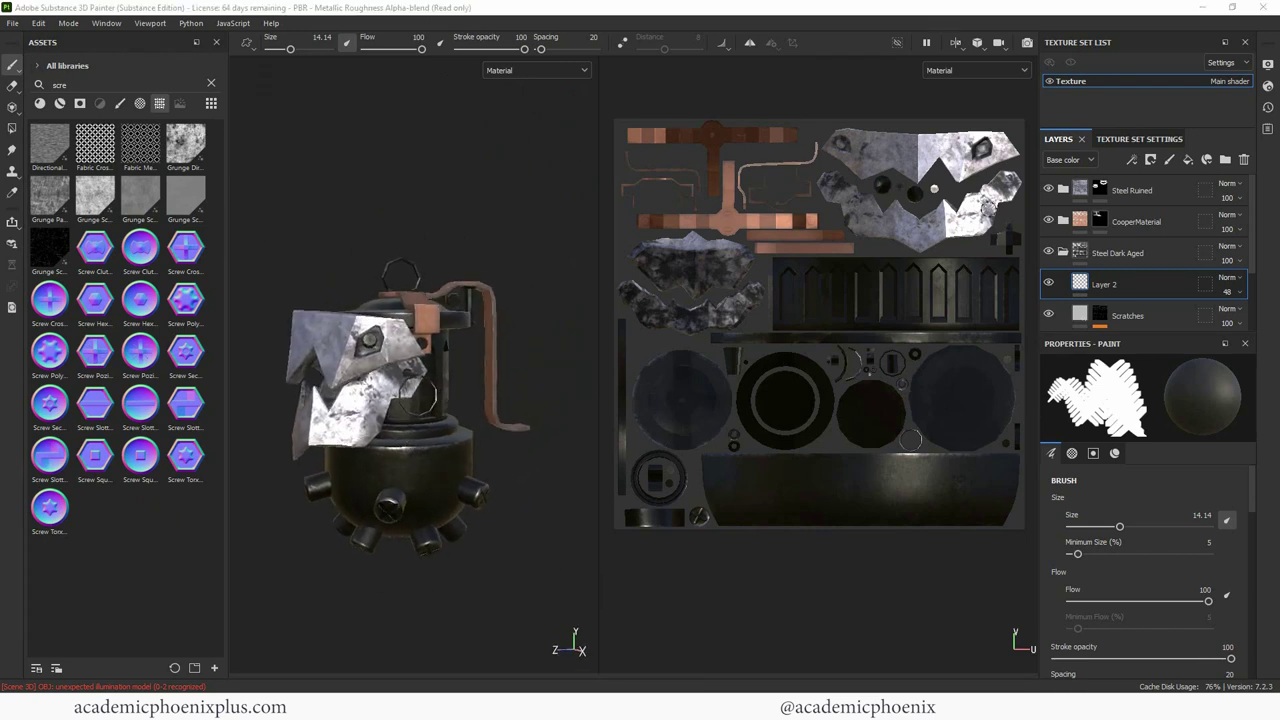
Step: Rename Layer 2 in the Steel Dark Aged folder as bolt
left_click(1134, 258)
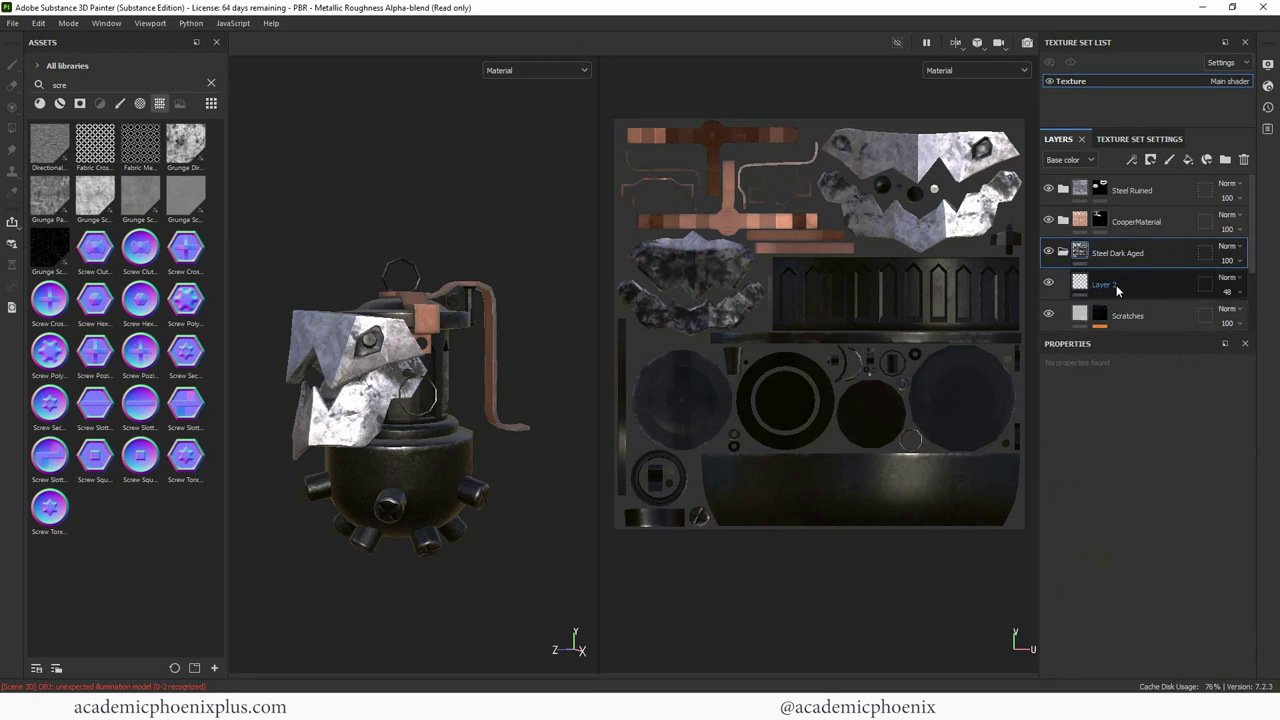
double_click(1105, 285)
type("bolt")
key("Return")
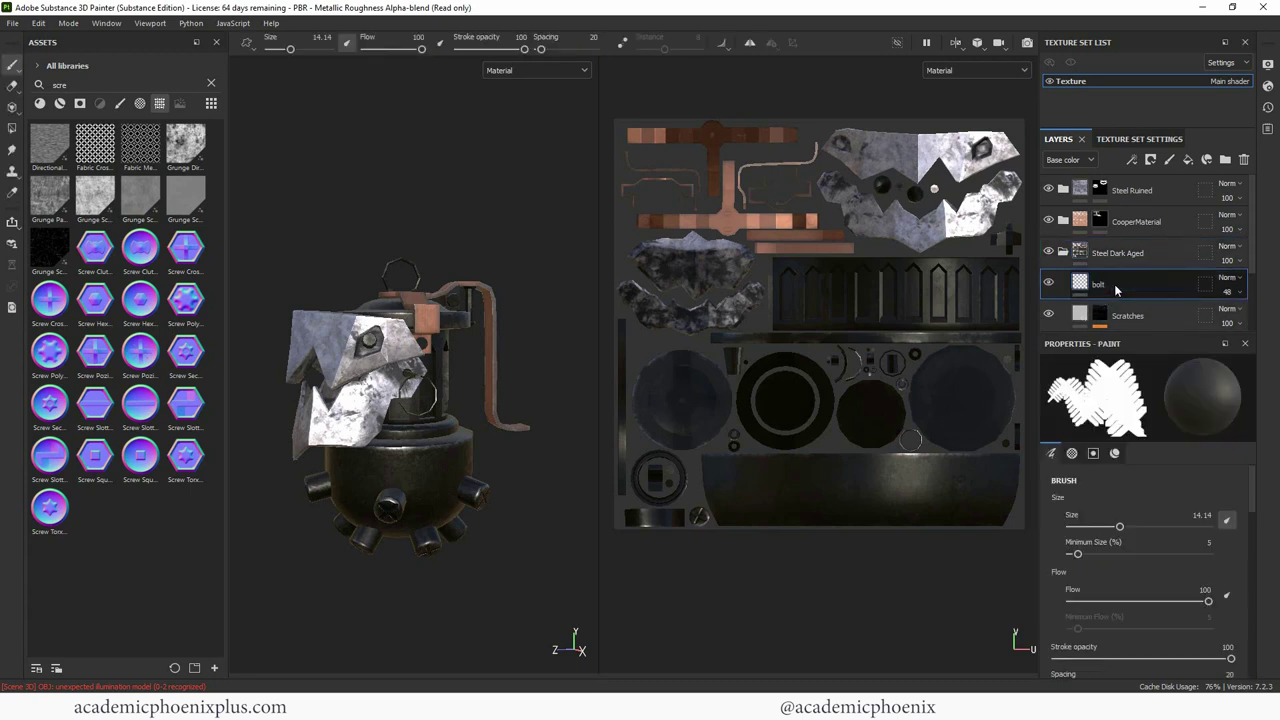
Step: Hide and show the Scratches and Metal layers one at a time to compare their effect on the dark body
left_click(1049, 325)
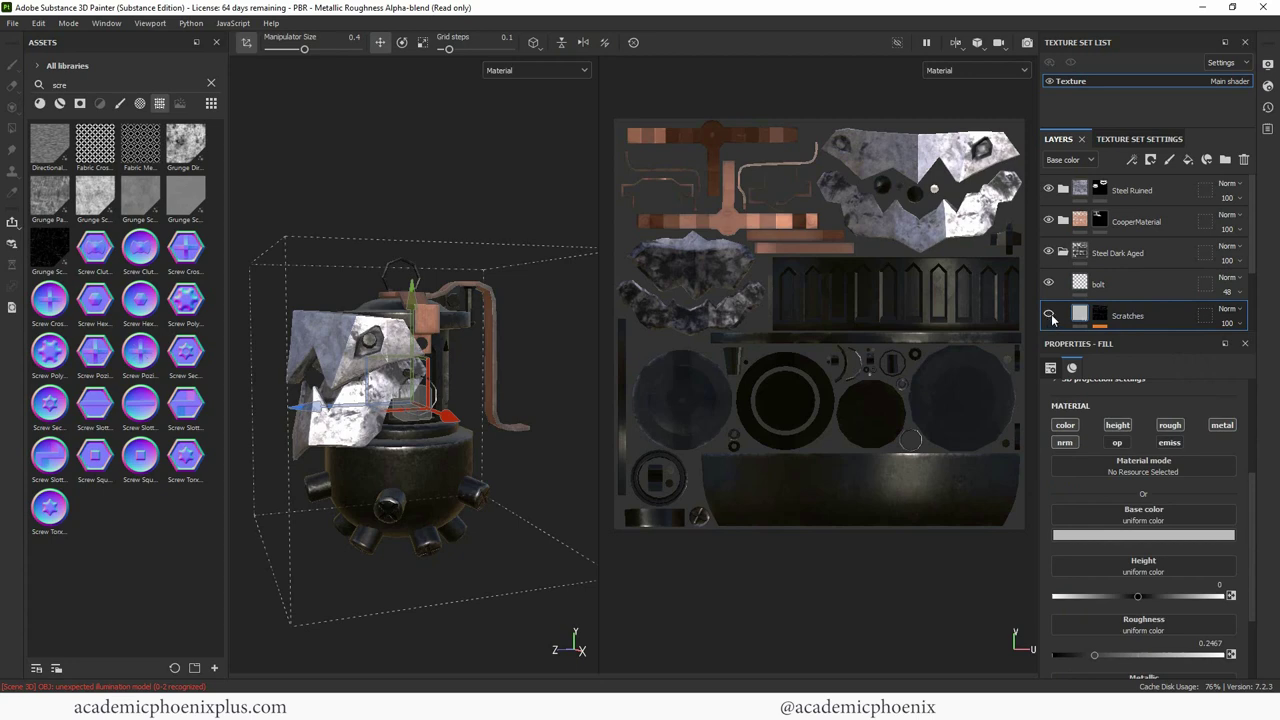
left_click(1049, 316)
left_click(1049, 316)
scroll(1255, 255, "down", 3)
left_click(1048, 259)
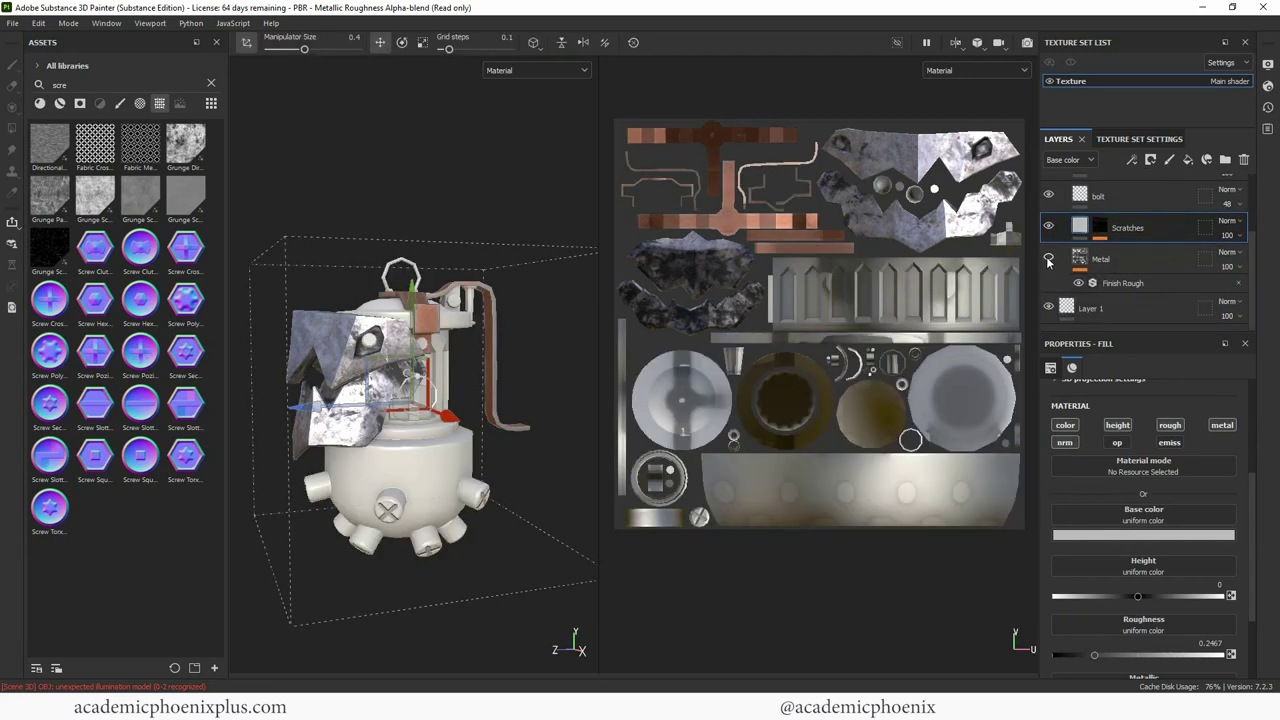
left_click(1048, 259)
Step: Remove the Steel Rust and Wear material from the Metal fill layer, returning it to separate channel settings
left_click(1085, 264)
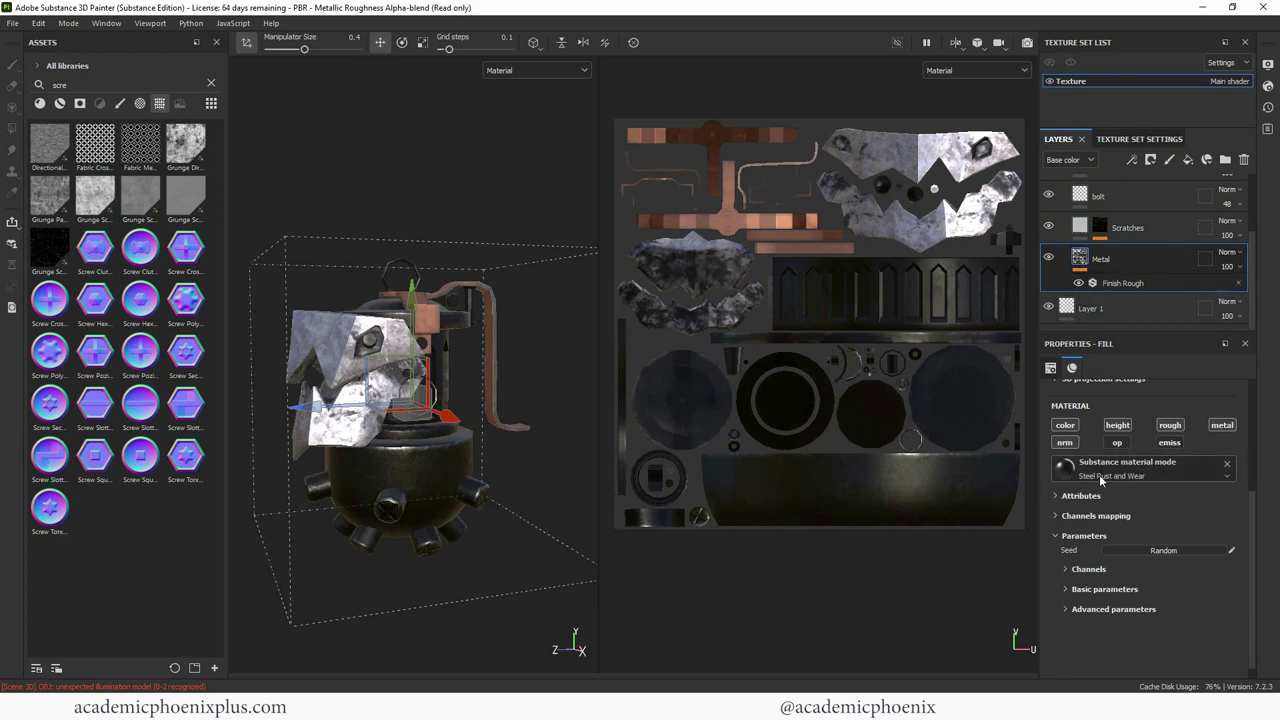
left_click(1058, 516)
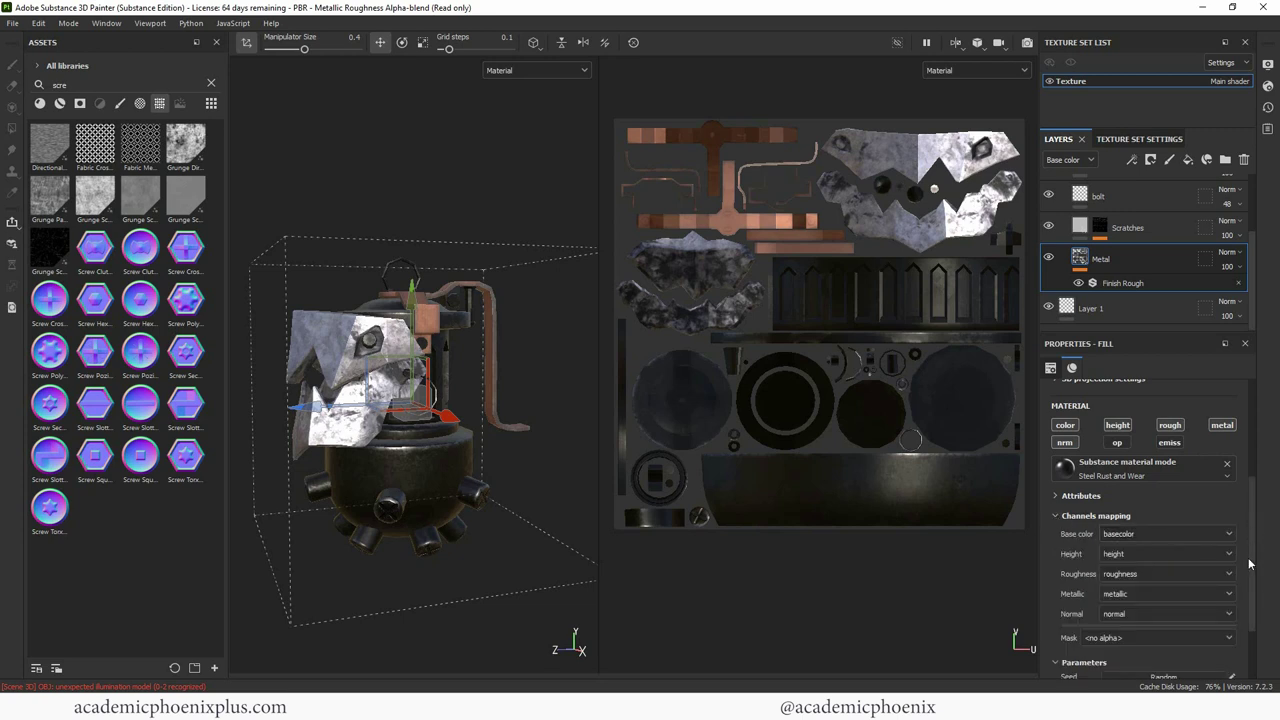
left_click(1058, 497)
left_click(1092, 476)
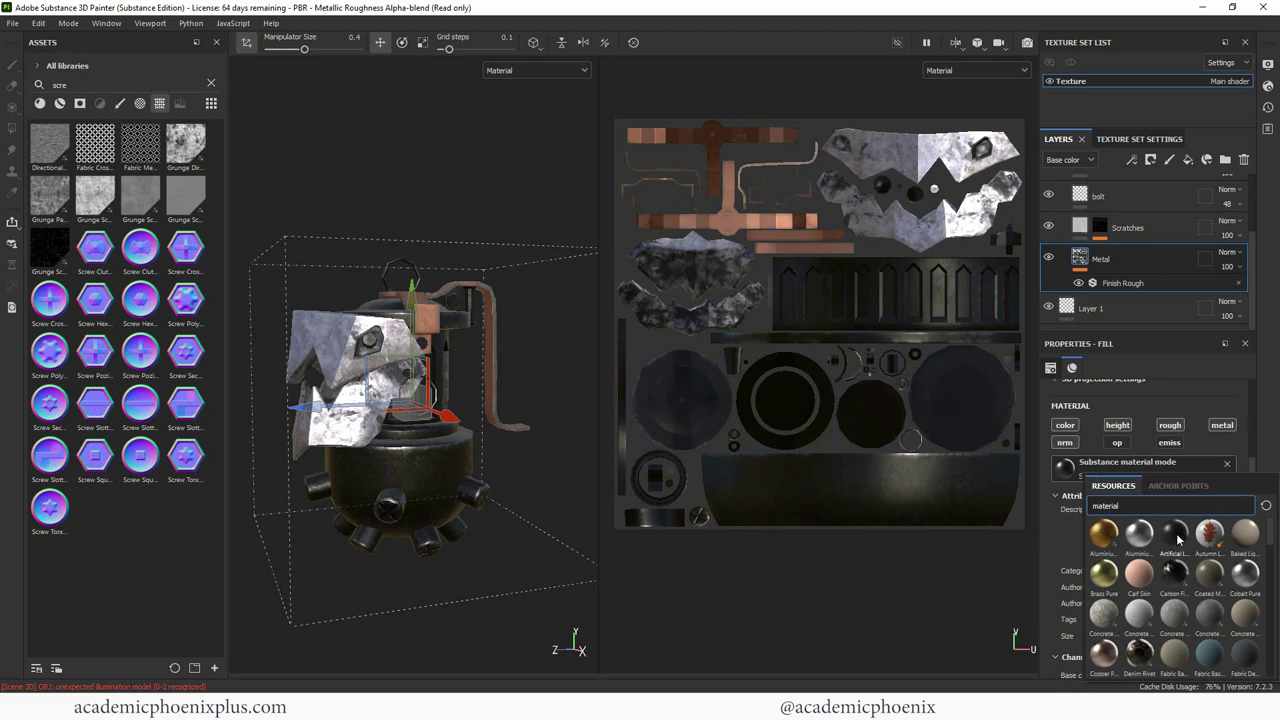
key("Escape")
left_click_drag(472, 614, 418, 603, "alt")
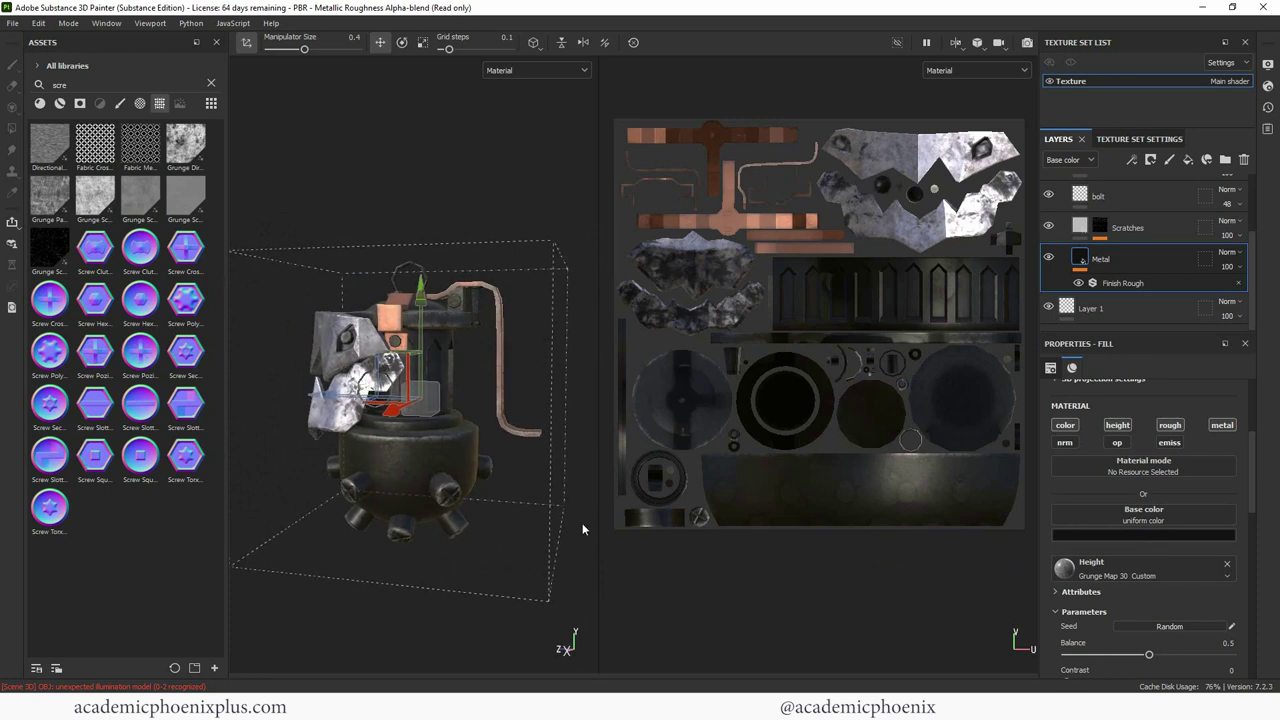
Step: Adjust the scale of the Metal layer's Finish Rough filter and set the layer's base color to dark violet-grey 201e25
left_click(1133, 286)
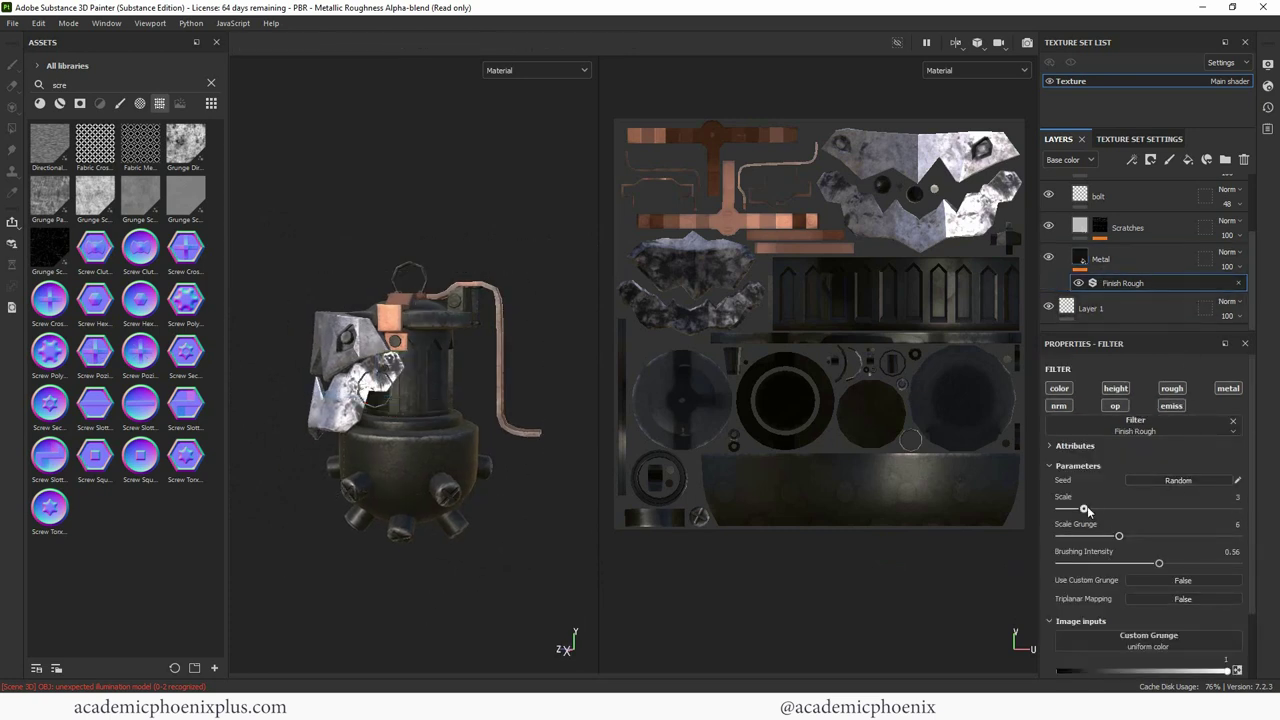
left_click_drag(1087, 509, 1143, 511)
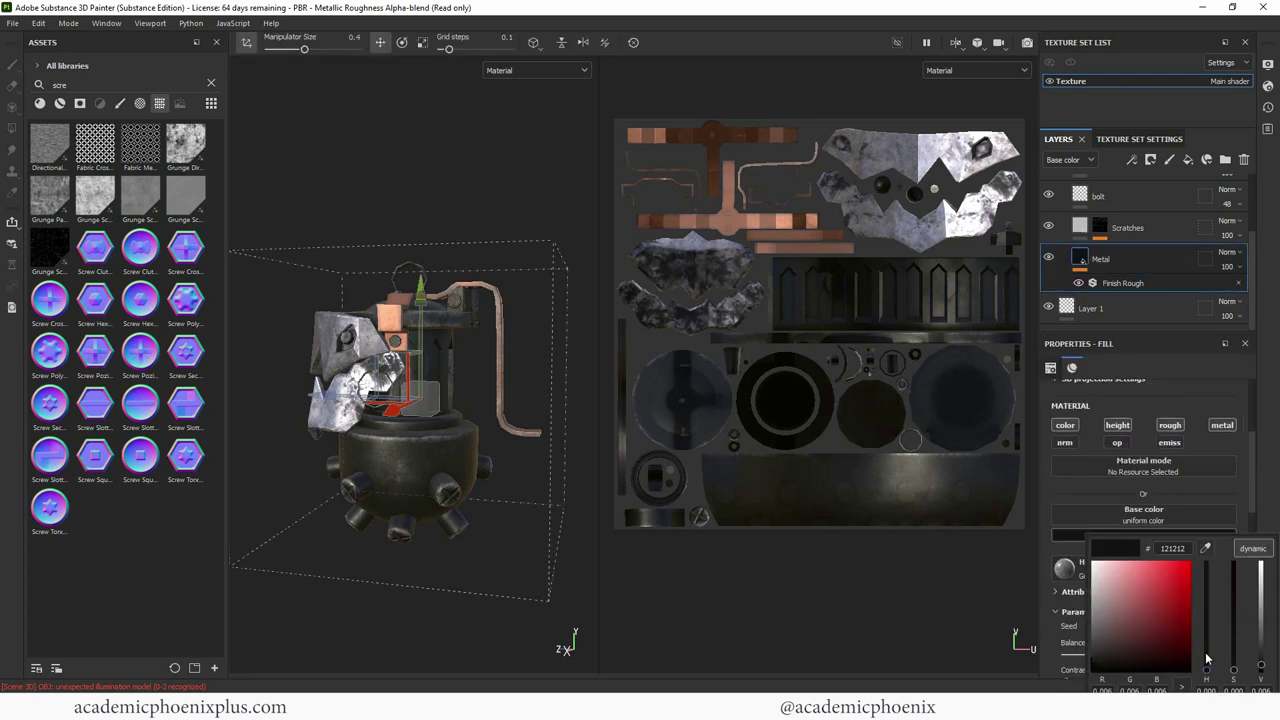
left_click_drag(1126, 650, 1204, 591)
left_click_drag(1147, 656, 1116, 654)
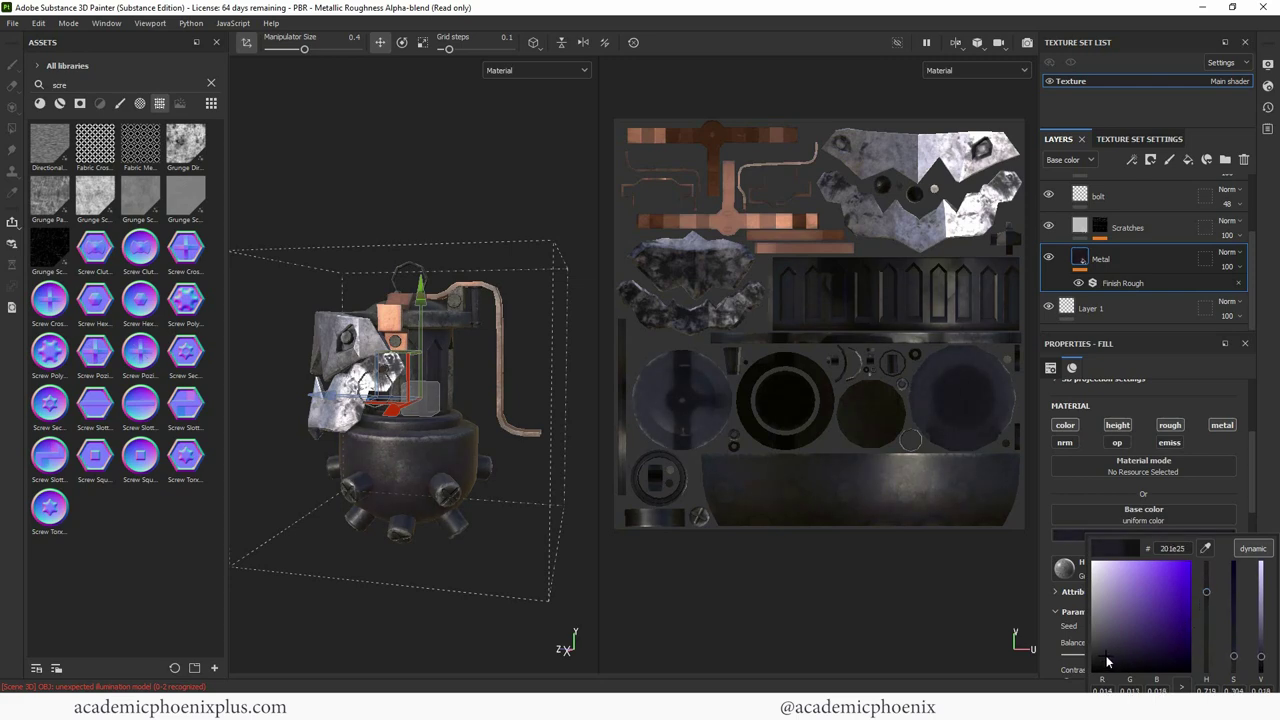
left_click(904, 649)
left_click_drag(420, 619, 465, 615, "alt")
Step: Lower the balance of the Grunge Scratches Fine fill in the Scratches layer's mask
left_click(1100, 228)
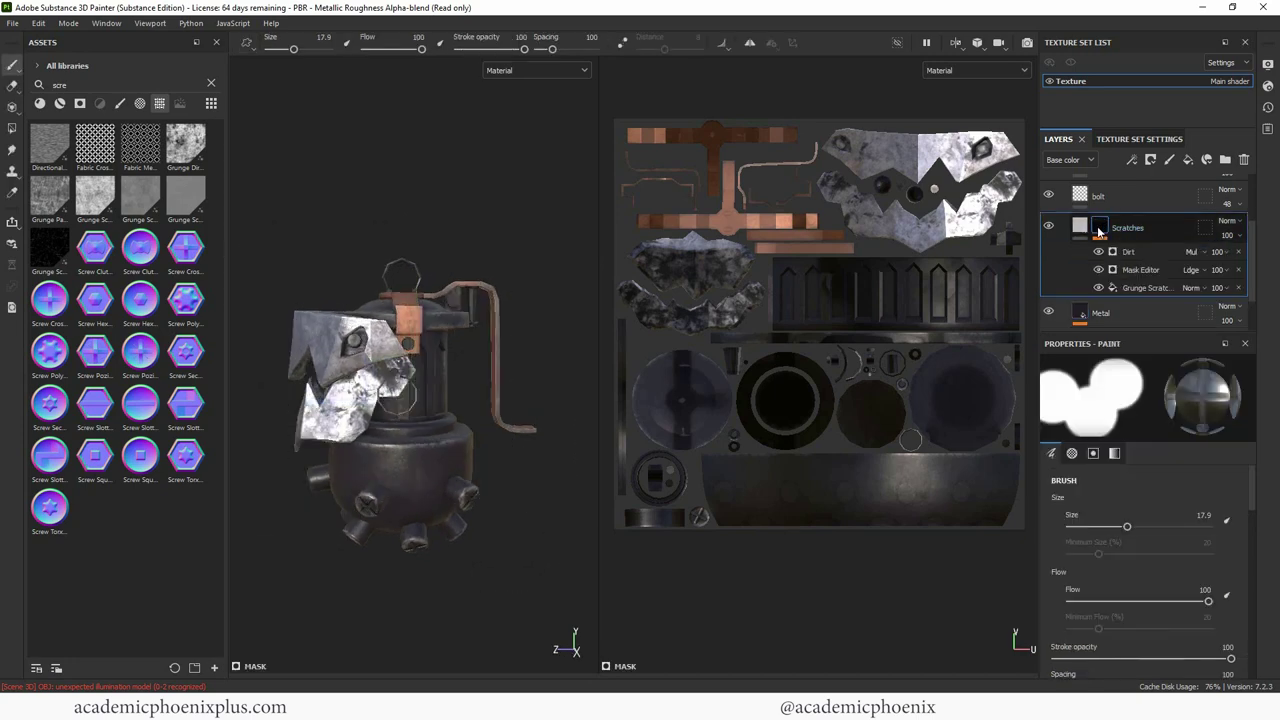
left_click(1140, 289)
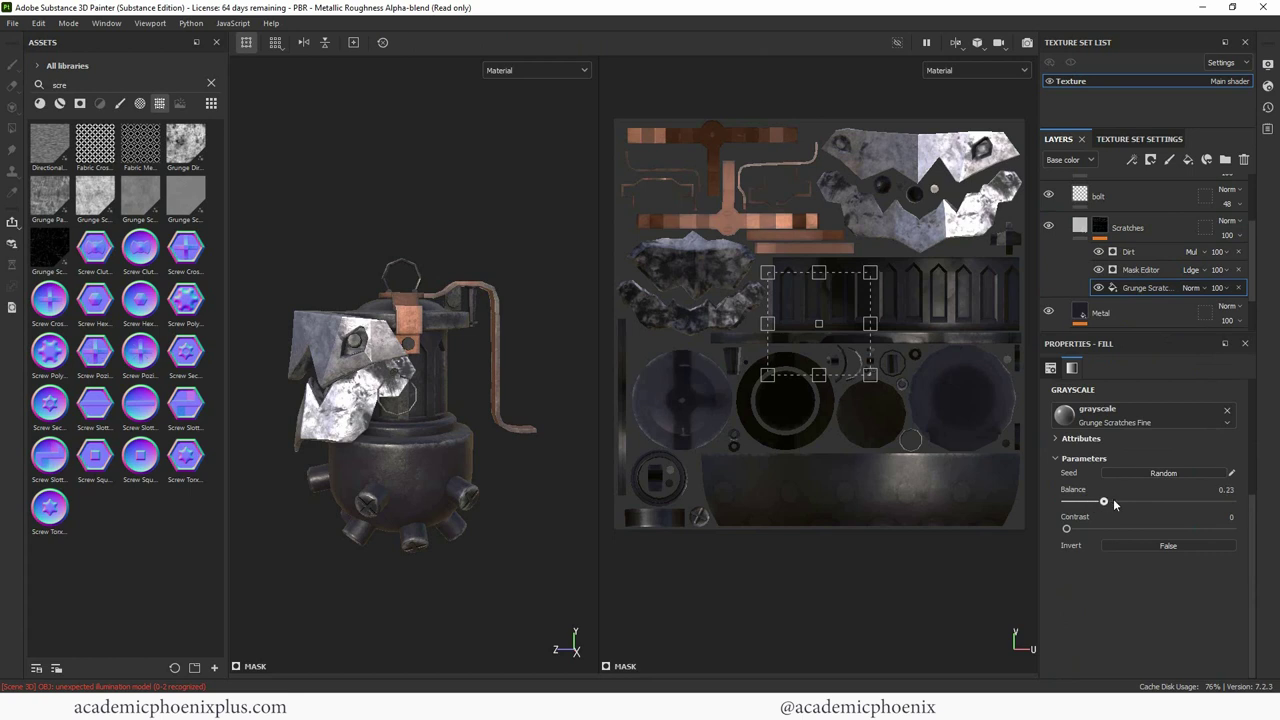
left_click_drag(1114, 504, 1101, 505)
scroll(1085, 245, "up", 3)
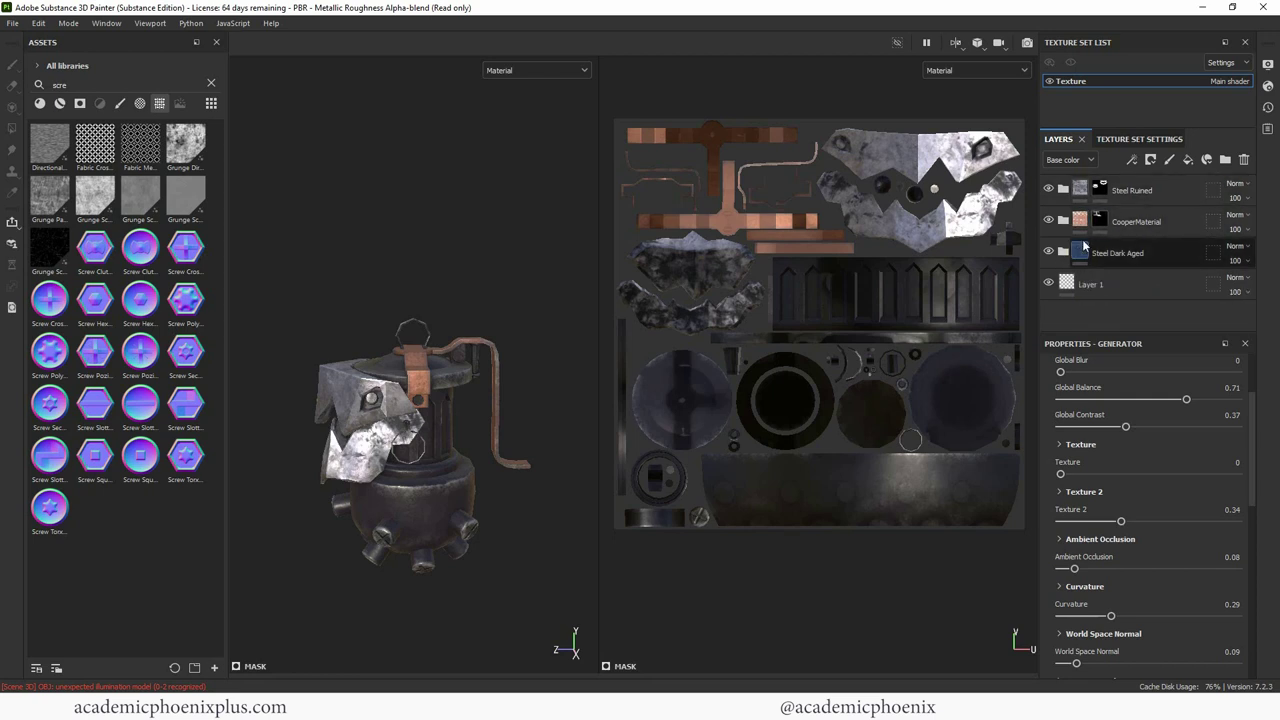
Step: Set the base color of the Copper Pure layer in the CooperMaterial folder to darker orange-brown a06039
left_click(1084, 224)
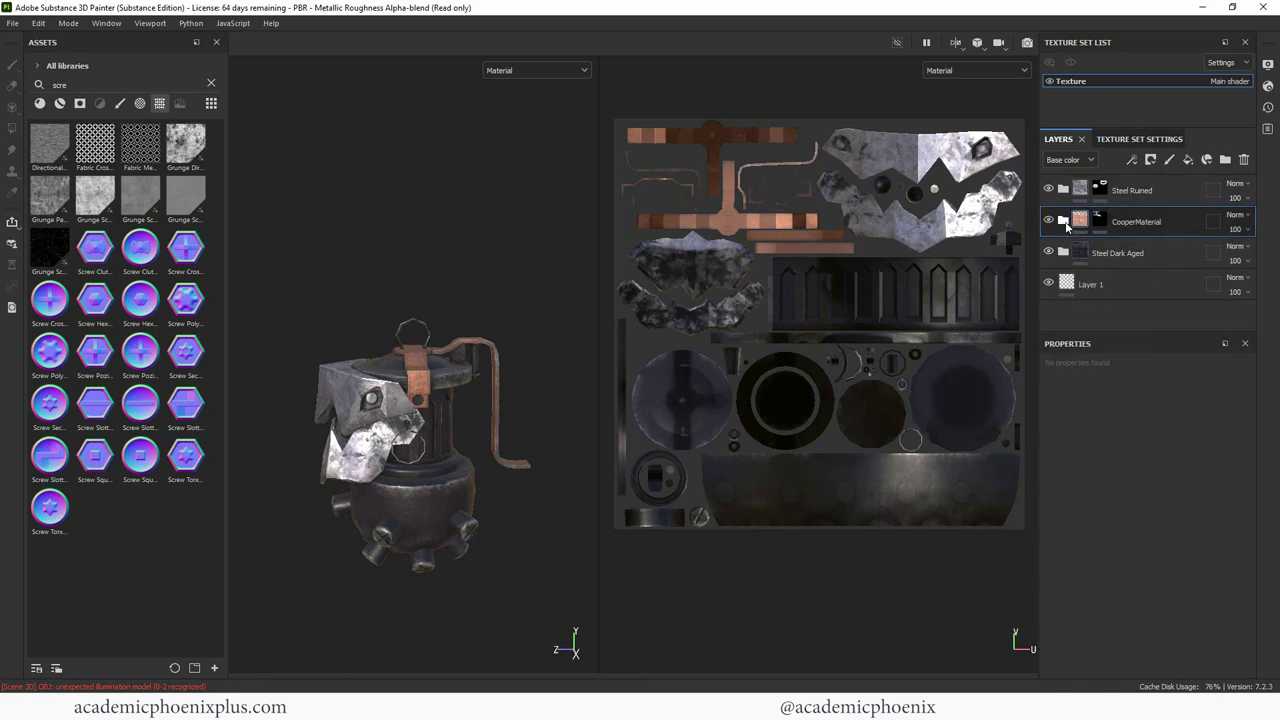
left_click(1063, 220)
left_click(1080, 254)
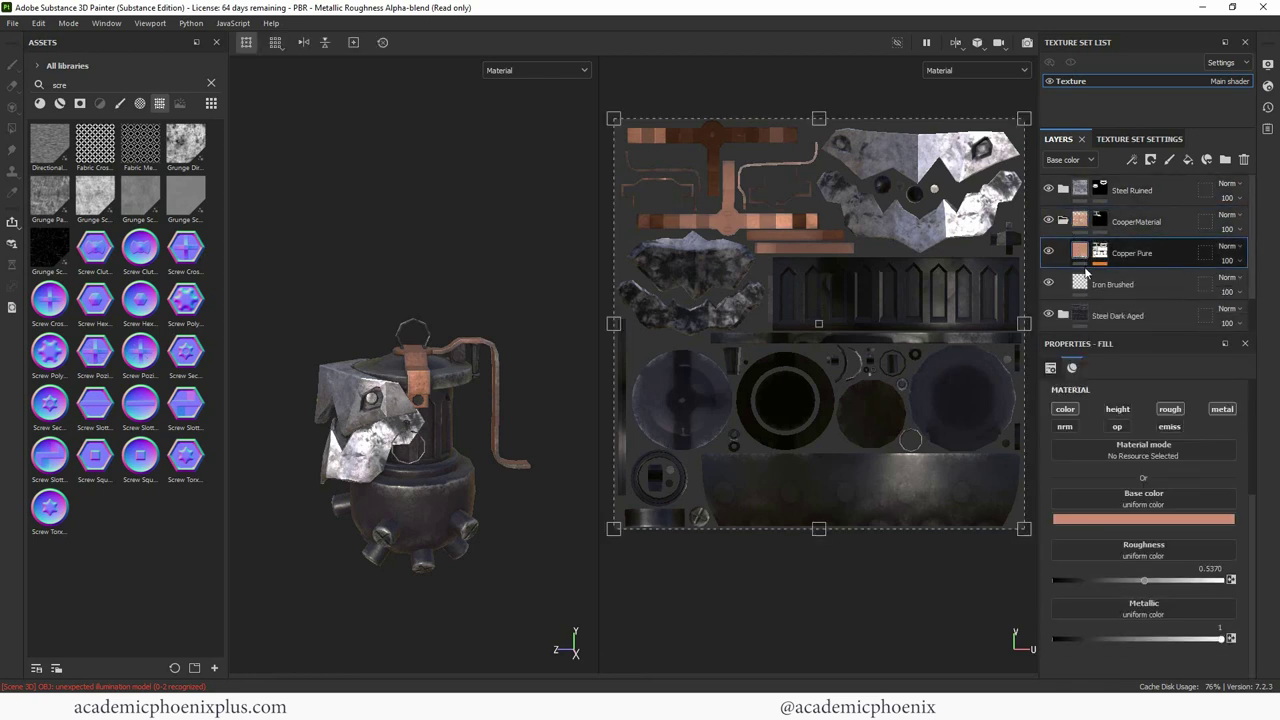
left_click(1130, 520)
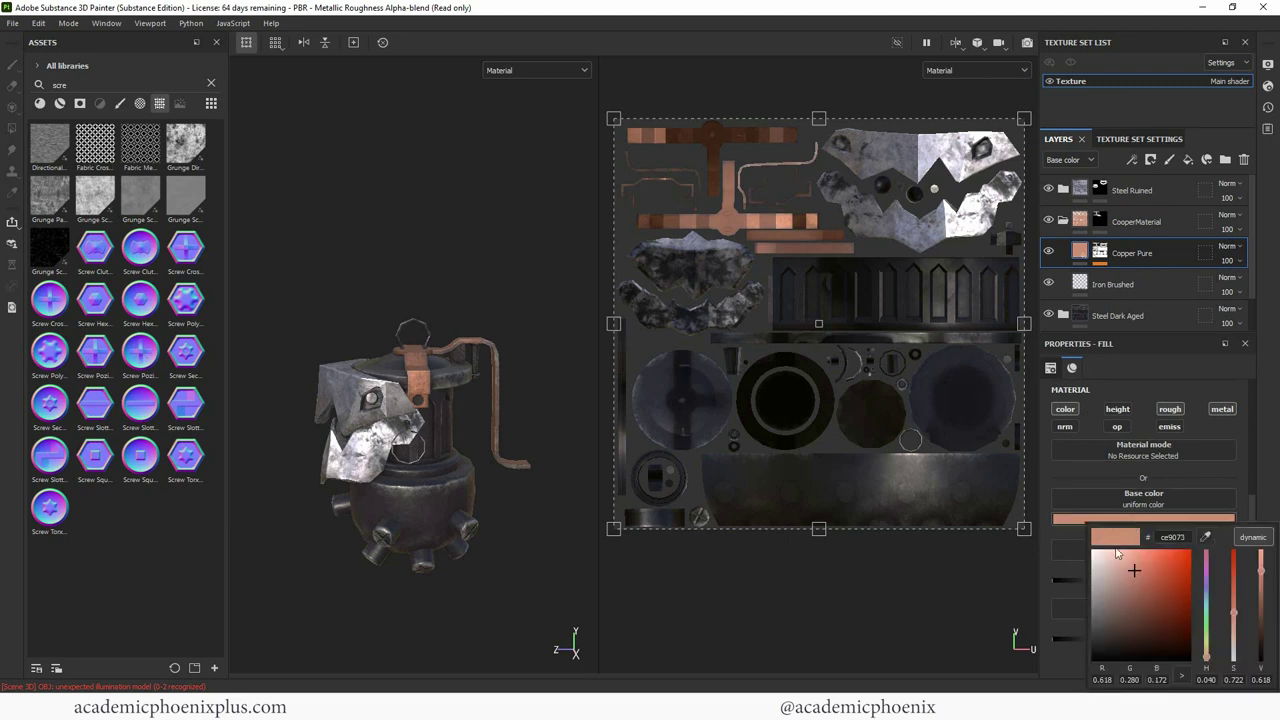
mouse_move(1142, 573)
left_mouse_down()
mouse_move(1175, 590)
mouse_move(1153, 590)
left_mouse_up()
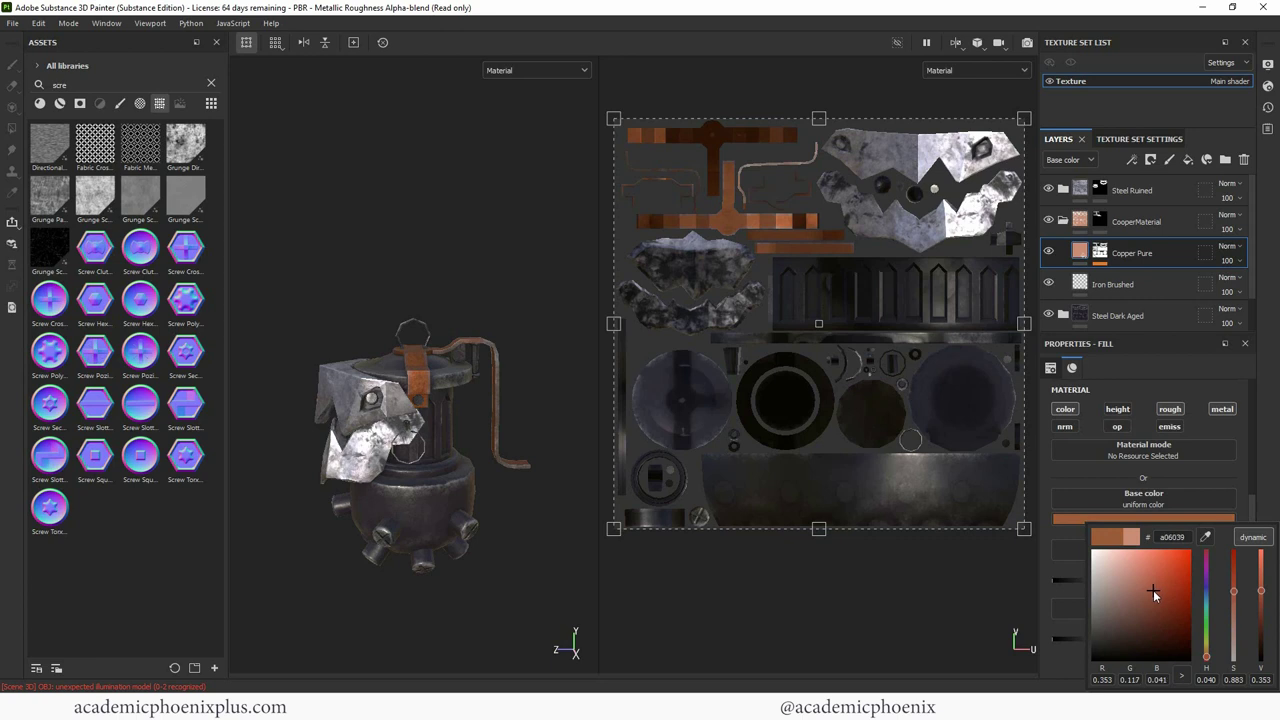
left_click_drag(572, 590, 515, 510, "alt")
left_click_drag(461, 451, 513, 508, "alt")
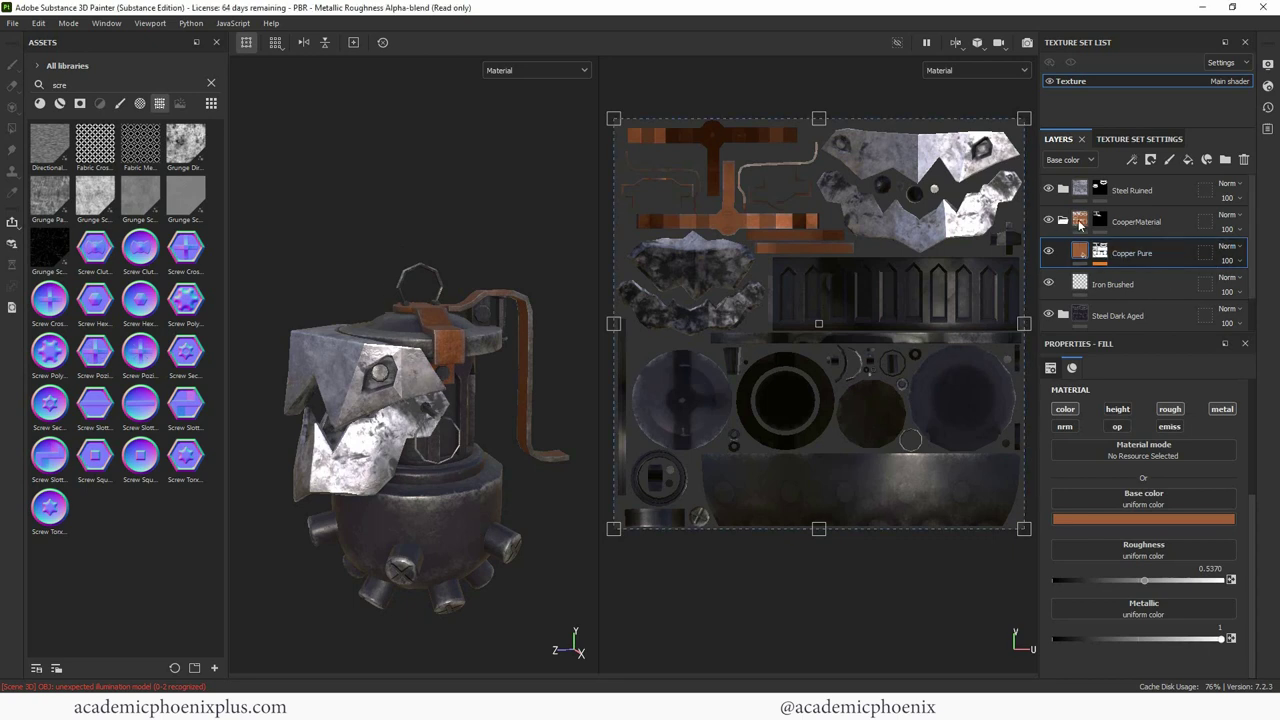
left_click(1063, 221)
Step: Add a paint layer above Steel Ruined and choose the Shape Circle Squeeze alpha for its brush
left_click(1134, 179)
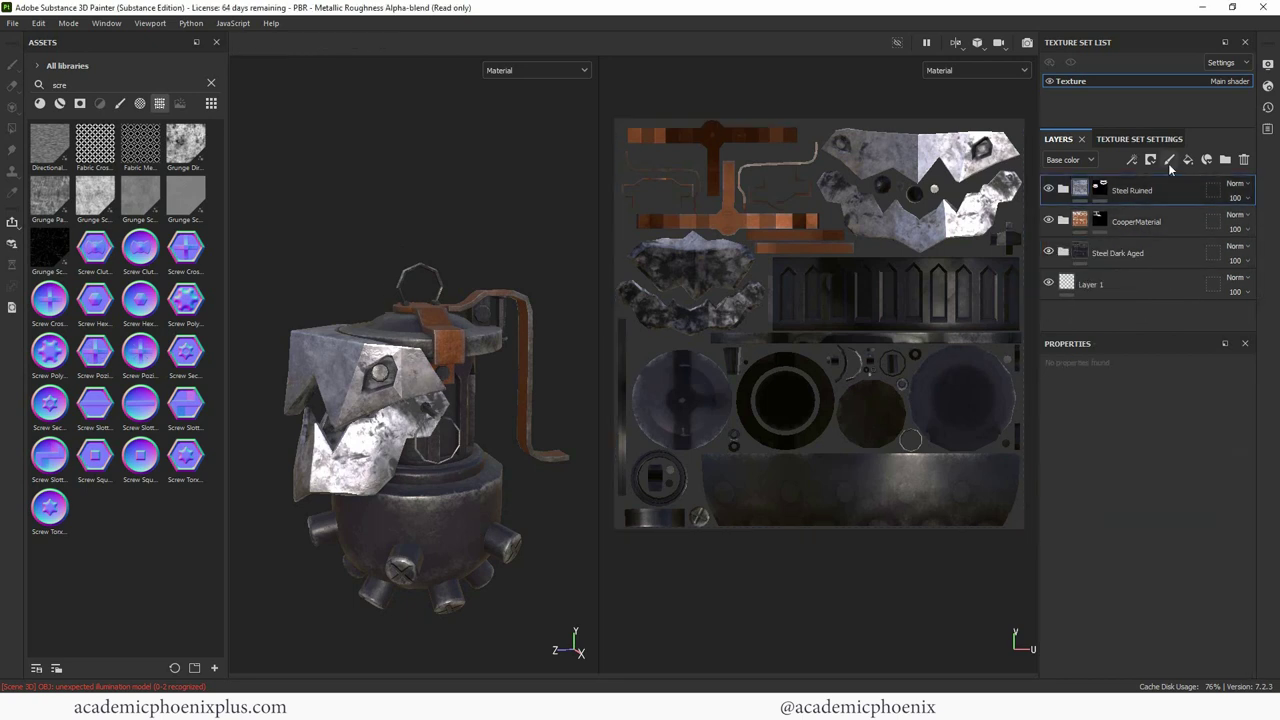
left_click(1169, 159)
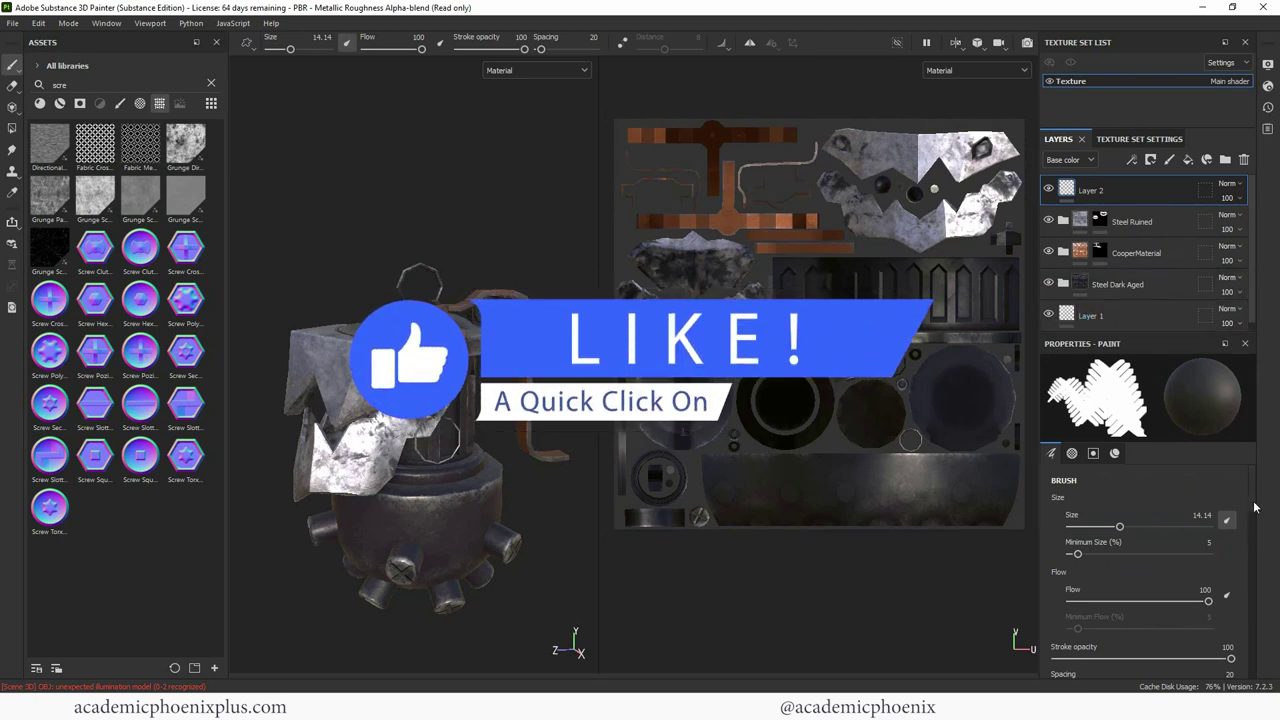
left_click_drag(1254, 507, 1251, 656)
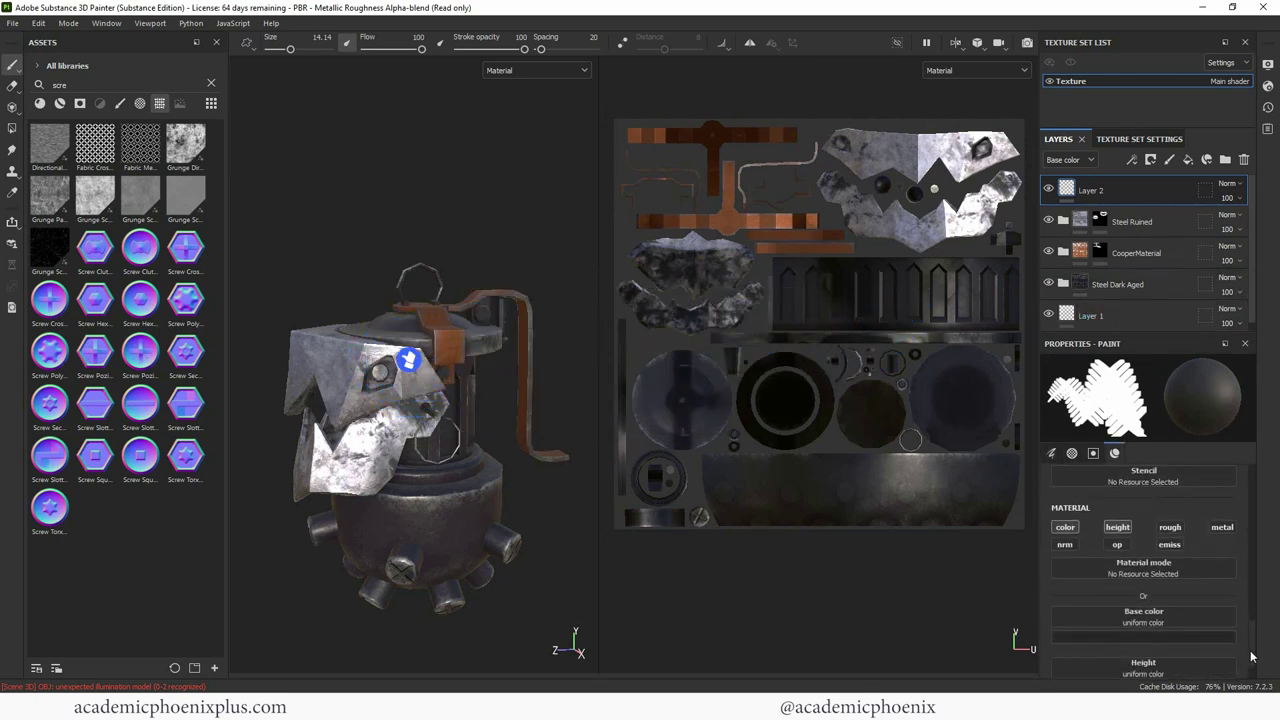
scroll(1251, 656, "up", 3)
left_click(1122, 629)
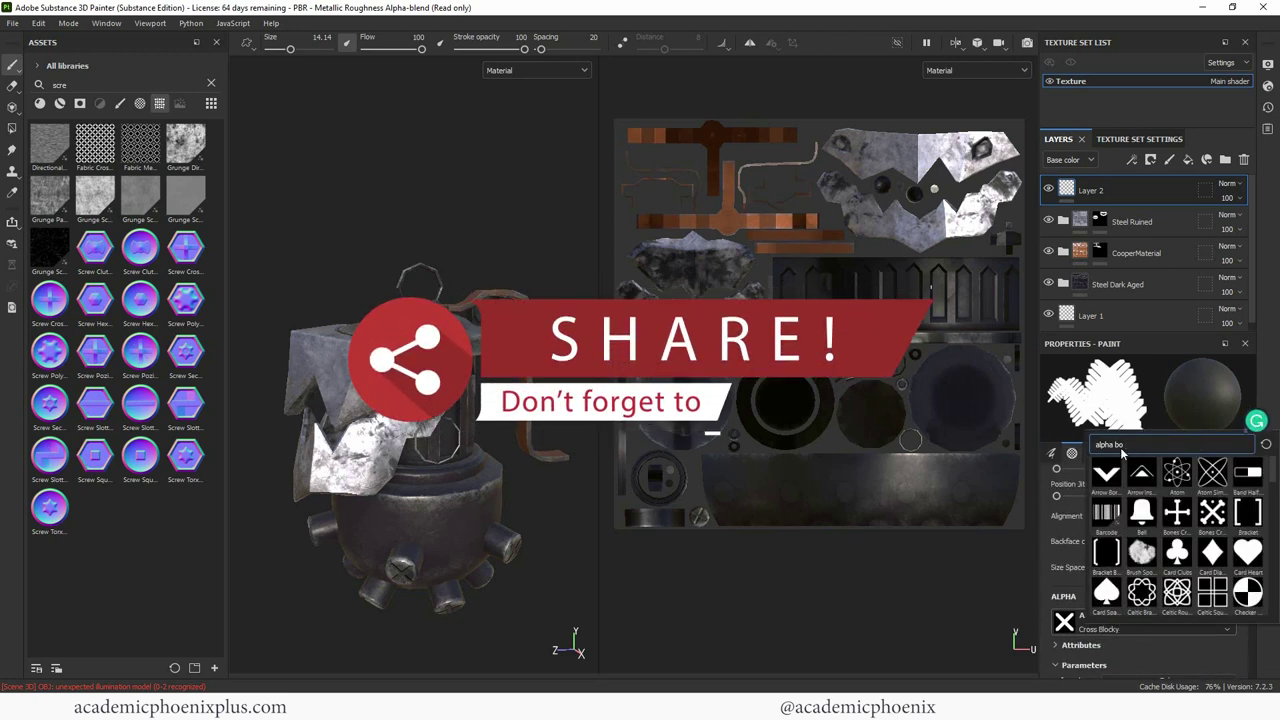
key("BackSpace")
key("BackSpace")
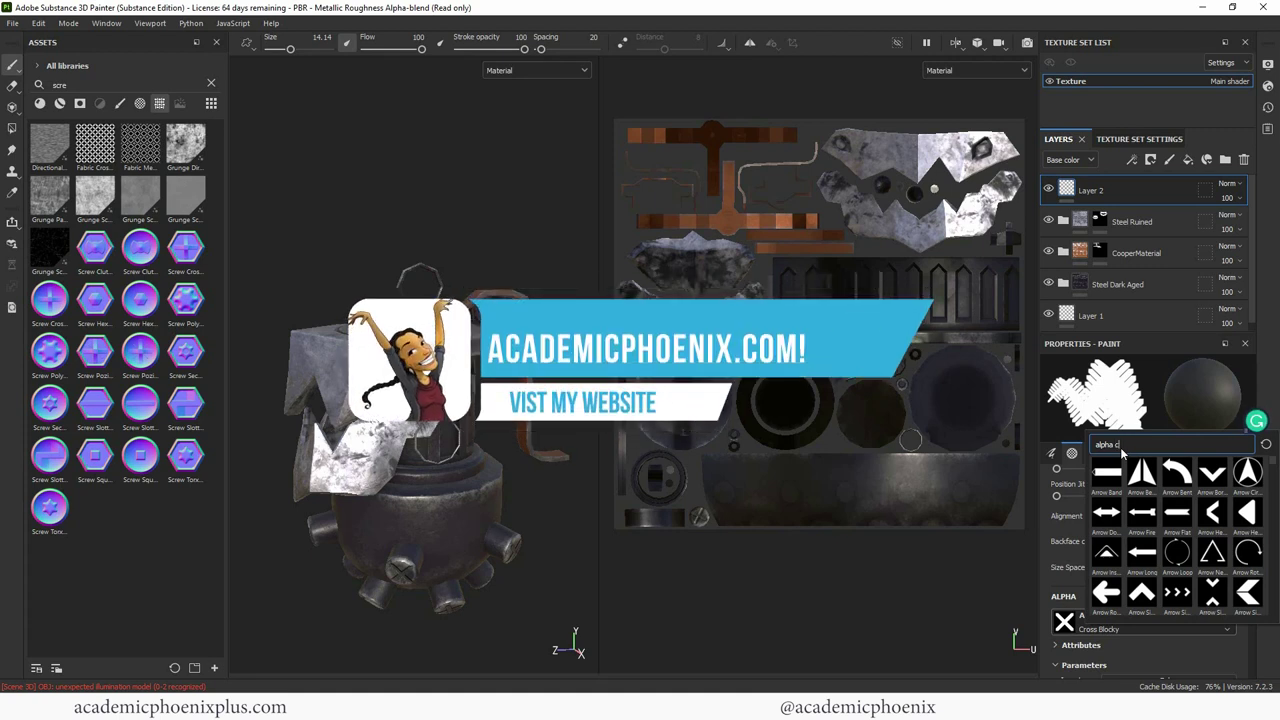
type("cir")
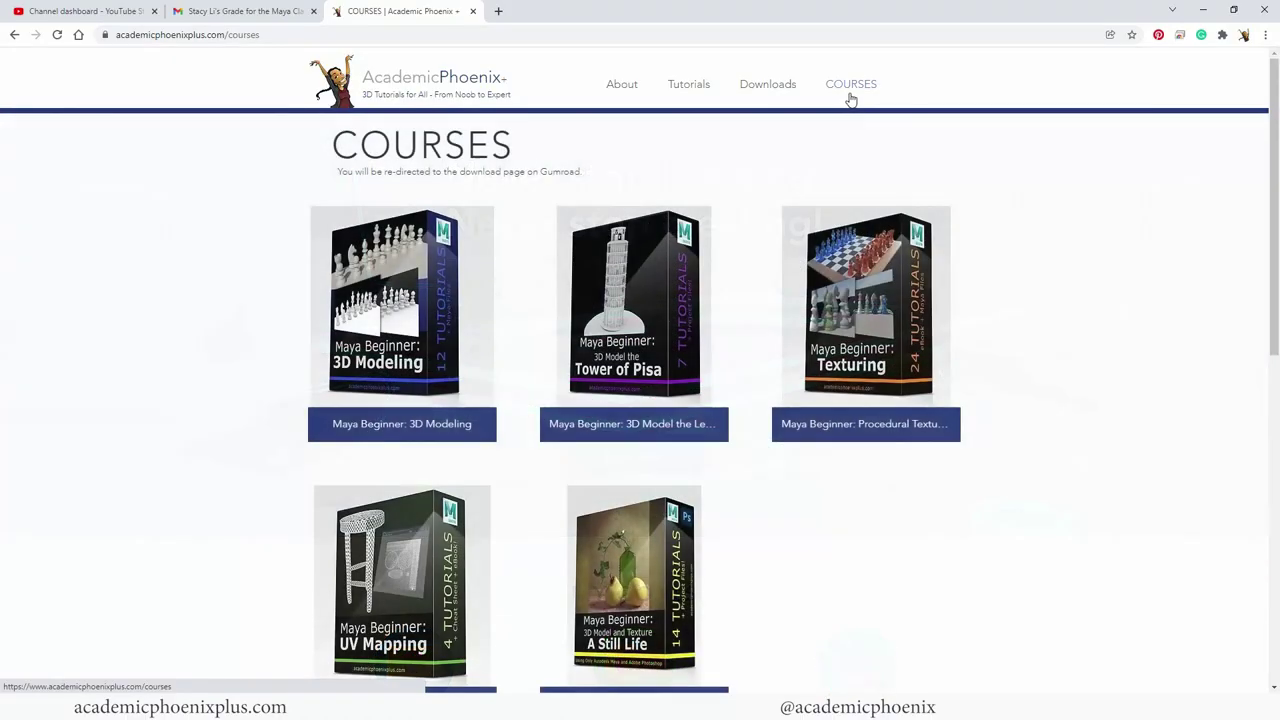
scroll(1277, 186, "down", 1)
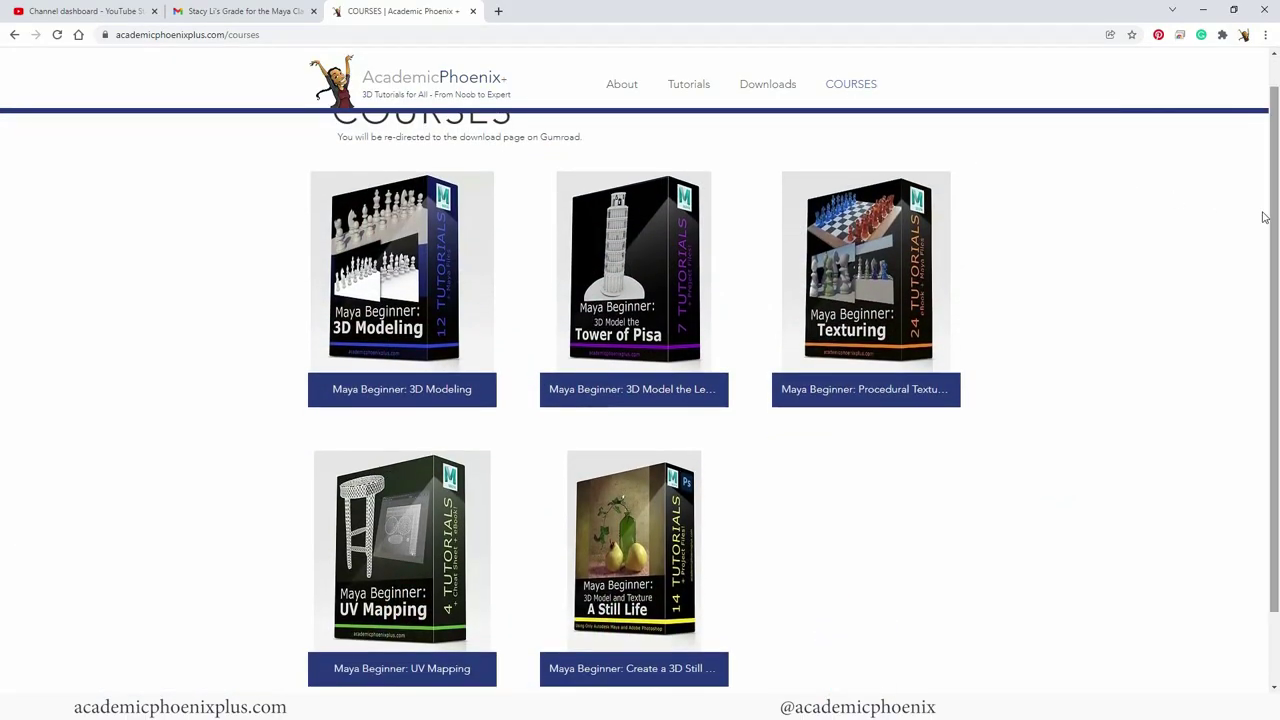
left_click(720, 515)
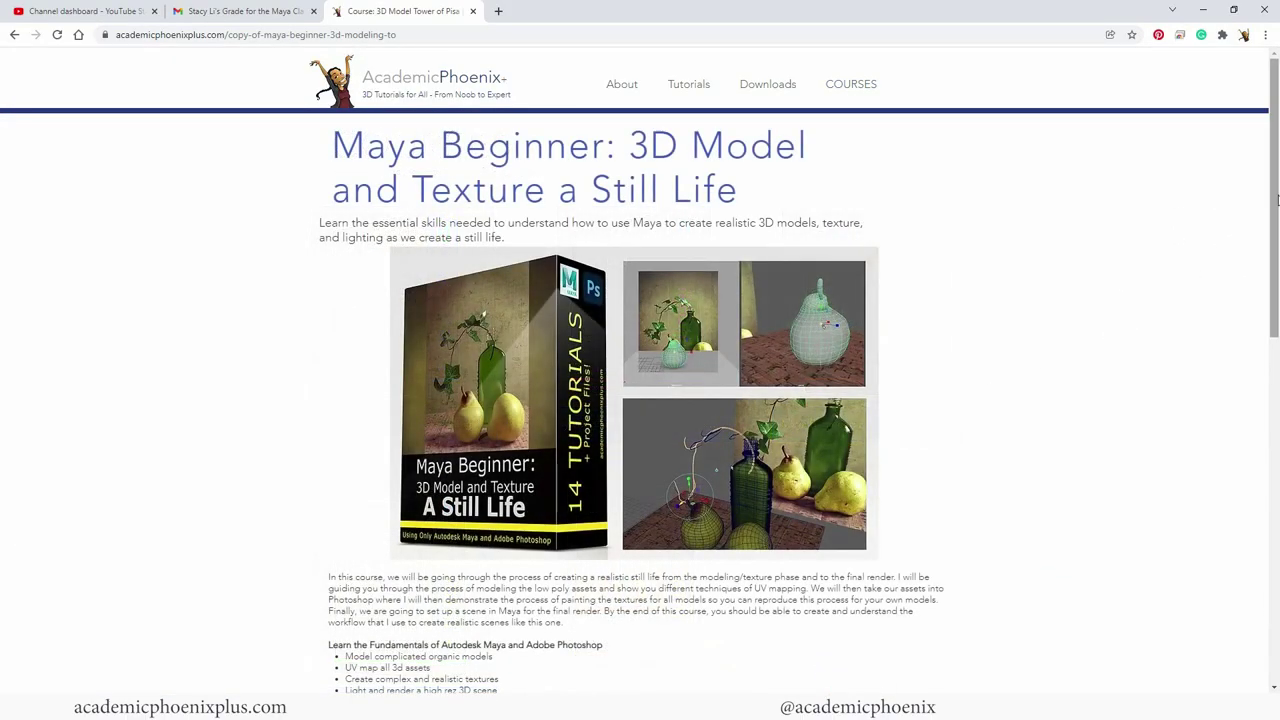
scroll(1251, 321, "down", 2)
scroll(1251, 321, "down", 4)
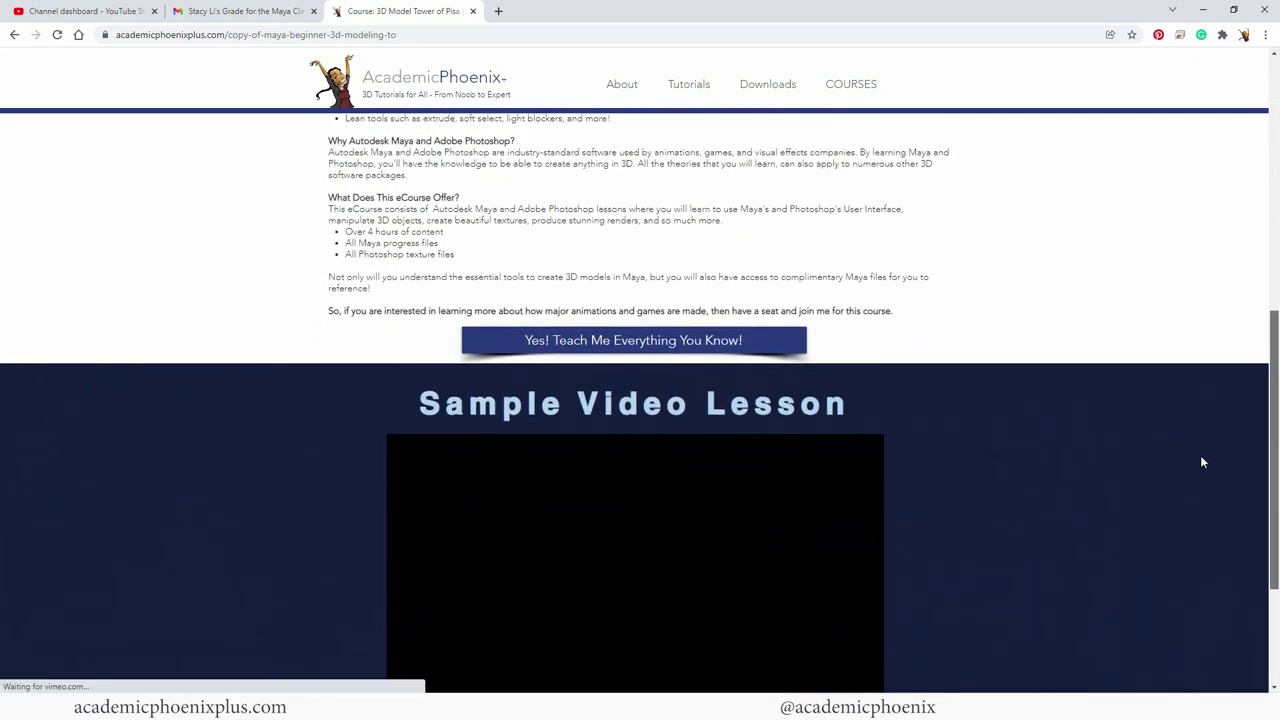
scroll(1219, 503, "up", 7)
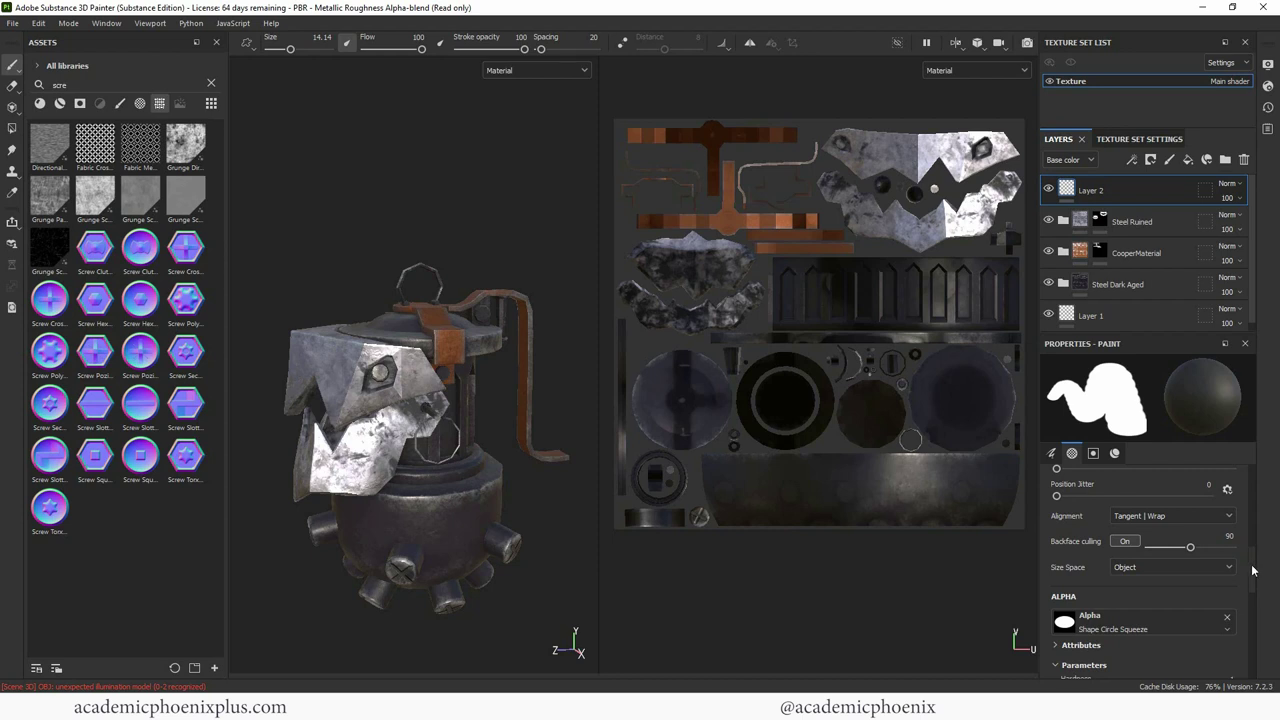
Step: Turn off the height channel in the brush material and enable the emissive channel
left_click_drag(1253, 570, 1244, 642)
left_click(1117, 510)
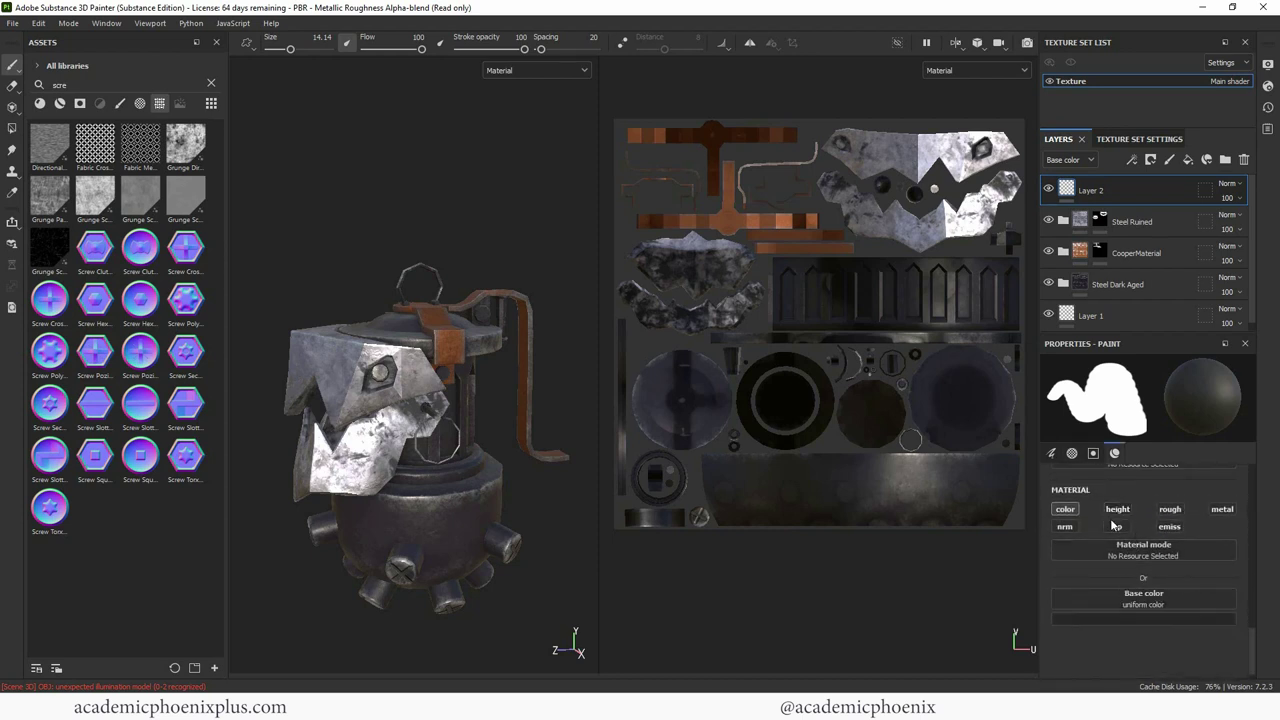
left_click(1169, 527)
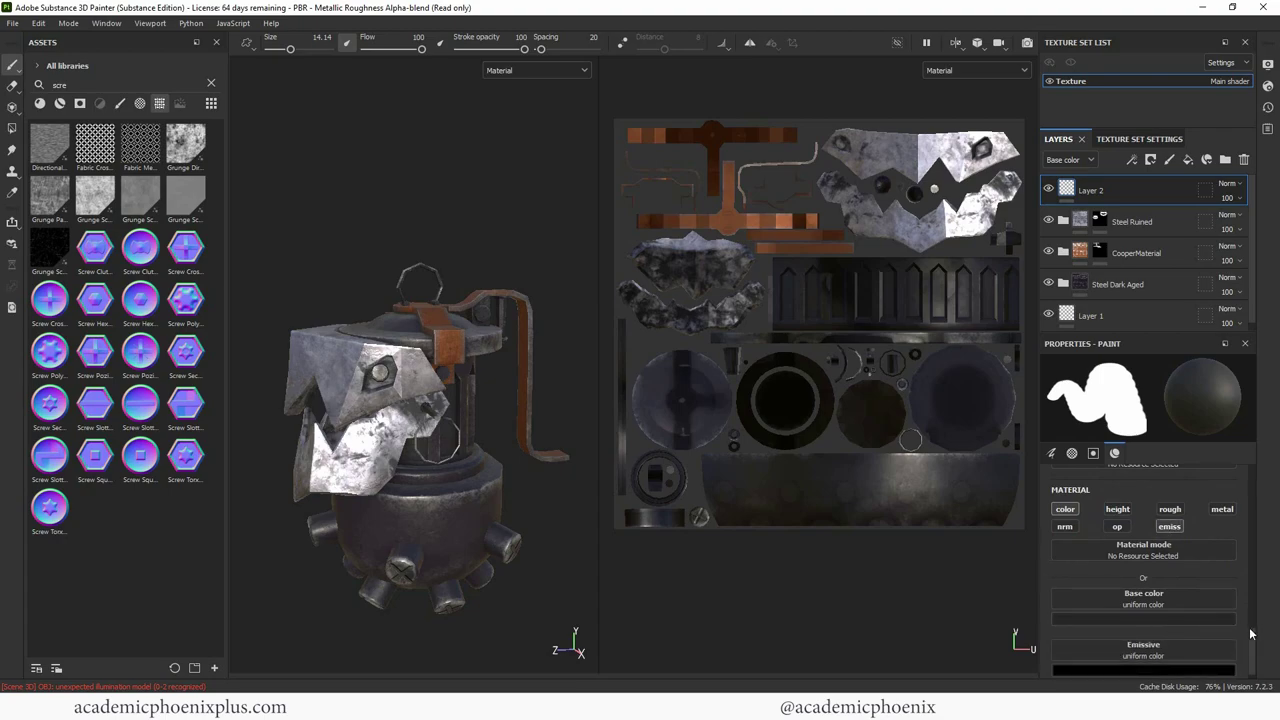